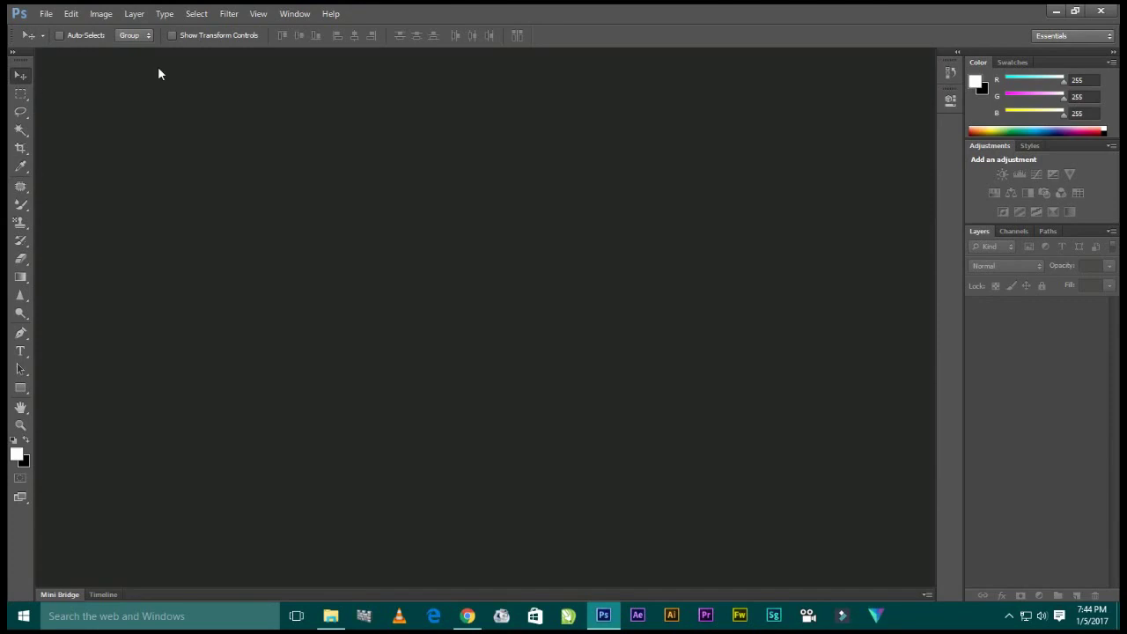
- Make a new 20 × 10 inch document at 300 pixels/inch named 'Fish Bowl'
{"action": "left_click", "coordinate": [46, 13]}
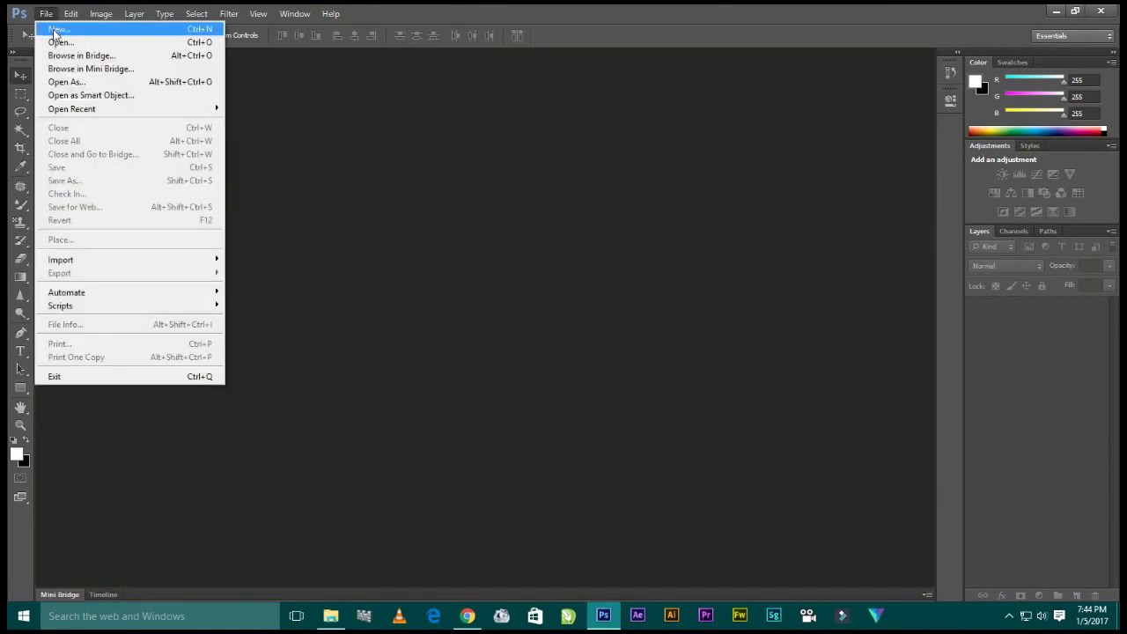
{"action": "left_click", "coordinate": [54, 33]}
{"action": "key", "text": "Tab"}
{"action": "key", "text": "Tab"}
{"action": "left_click", "coordinate": [531, 237]}
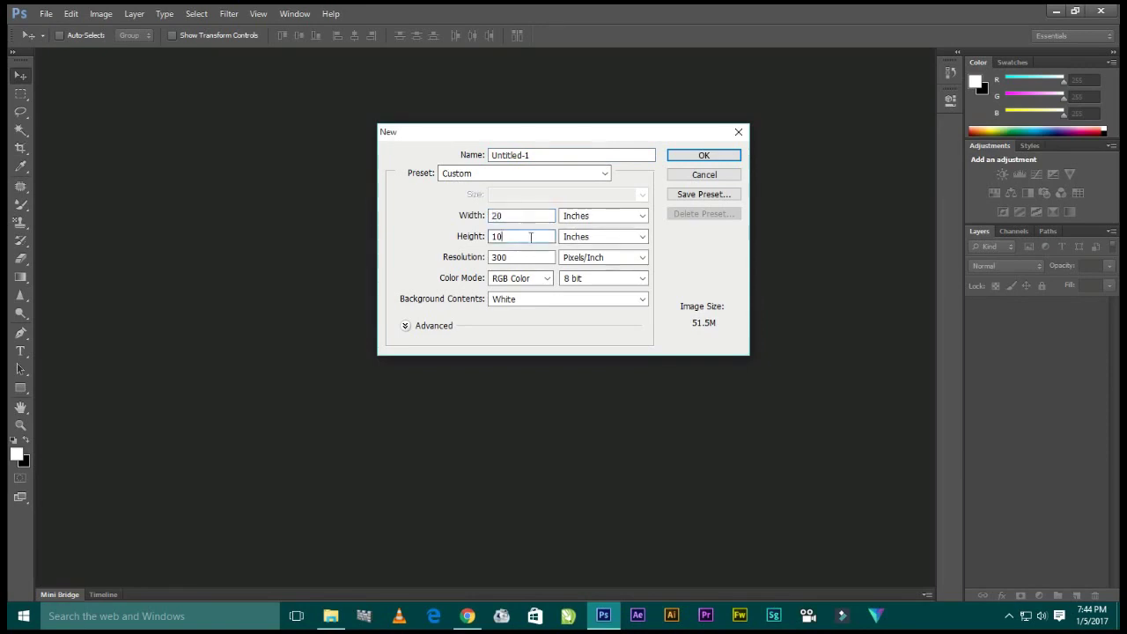
{"action": "double_click", "coordinate": [499, 257]}
{"action": "left_click", "coordinate": [587, 216]}
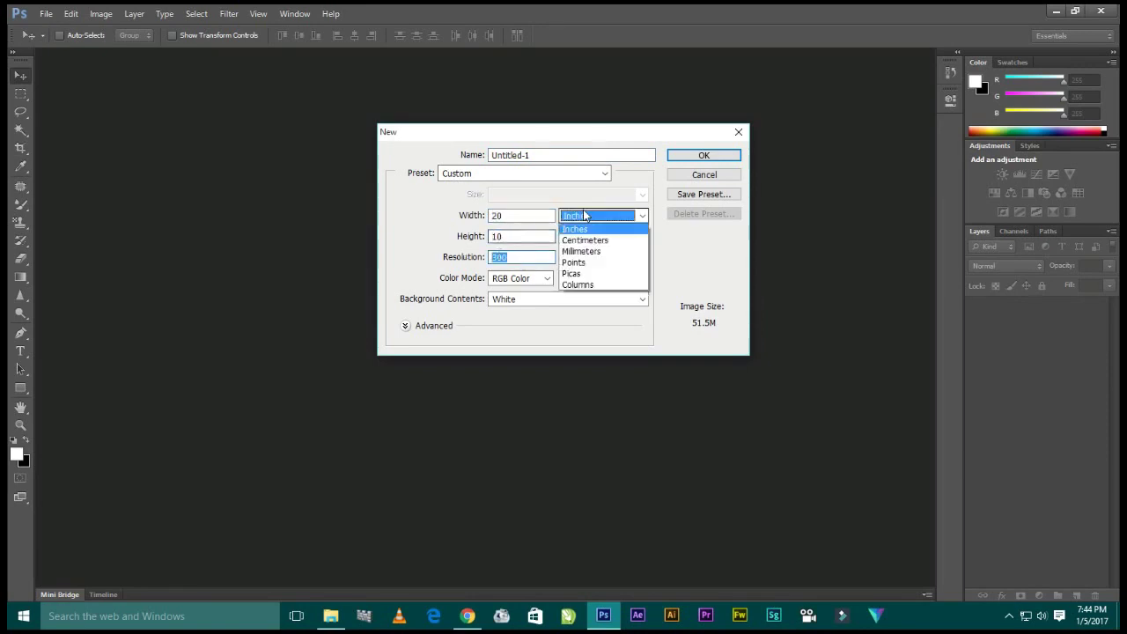
{"action": "left_click", "coordinate": [577, 241]}
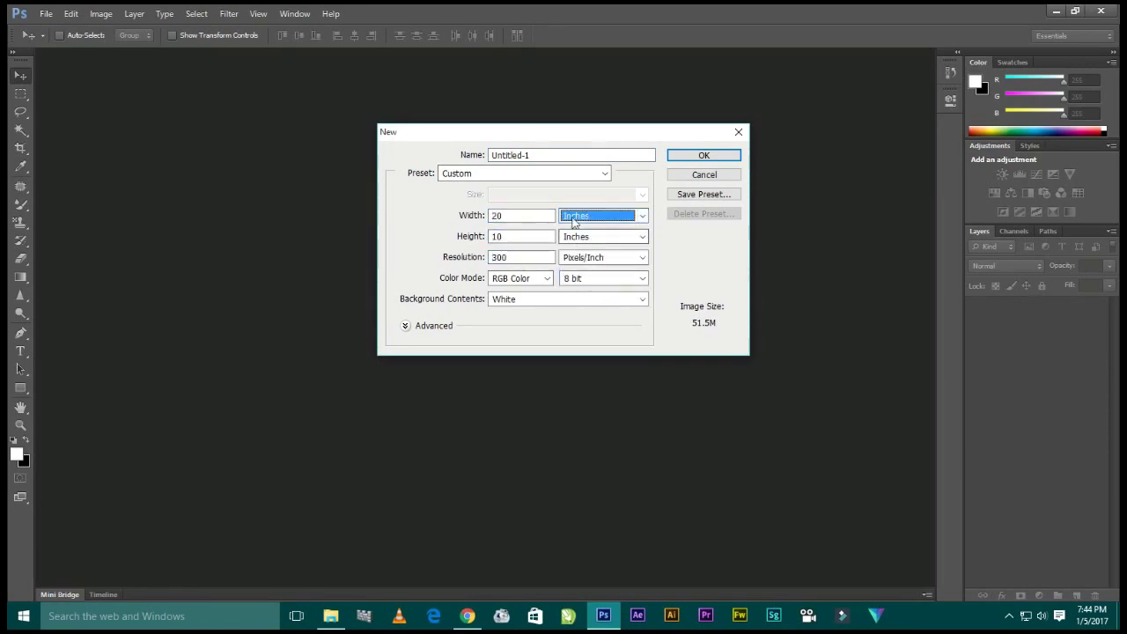
{"action": "left_click", "coordinate": [524, 216]}
{"action": "left_click_drag", "start_coordinate": [538, 155], "coordinate": [413, 133]}
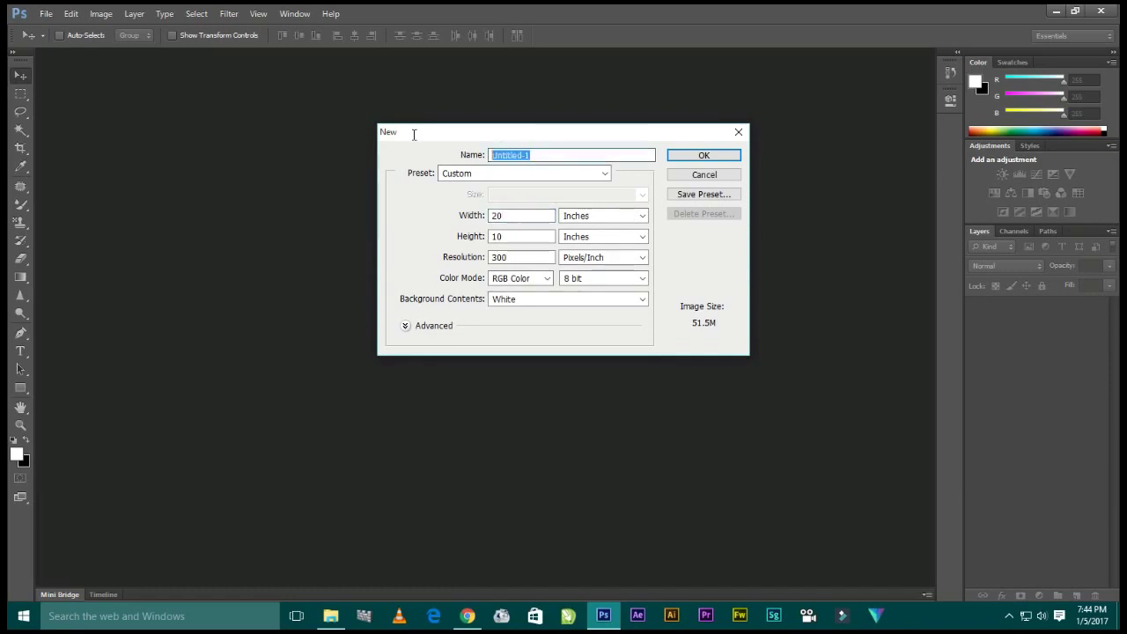
{"action": "type", "text": "Fish Bowl"}
{"action": "left_click", "coordinate": [683, 161]}
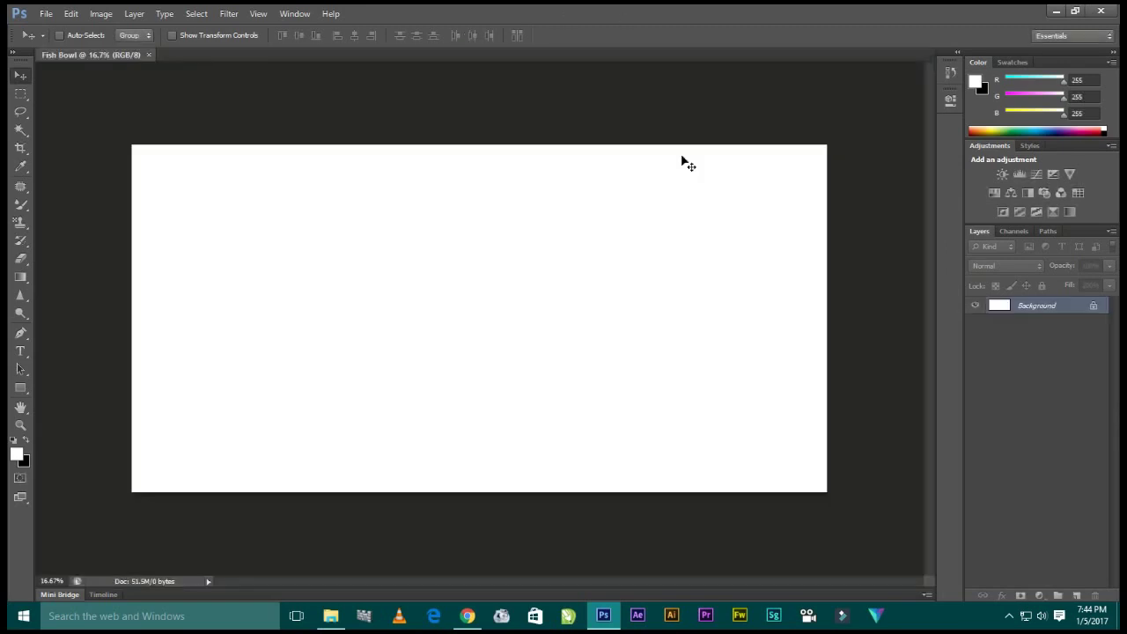
- Open the Gradient tool's editor and set the left stop to light blue
{"action": "left_click", "coordinate": [134, 248]}
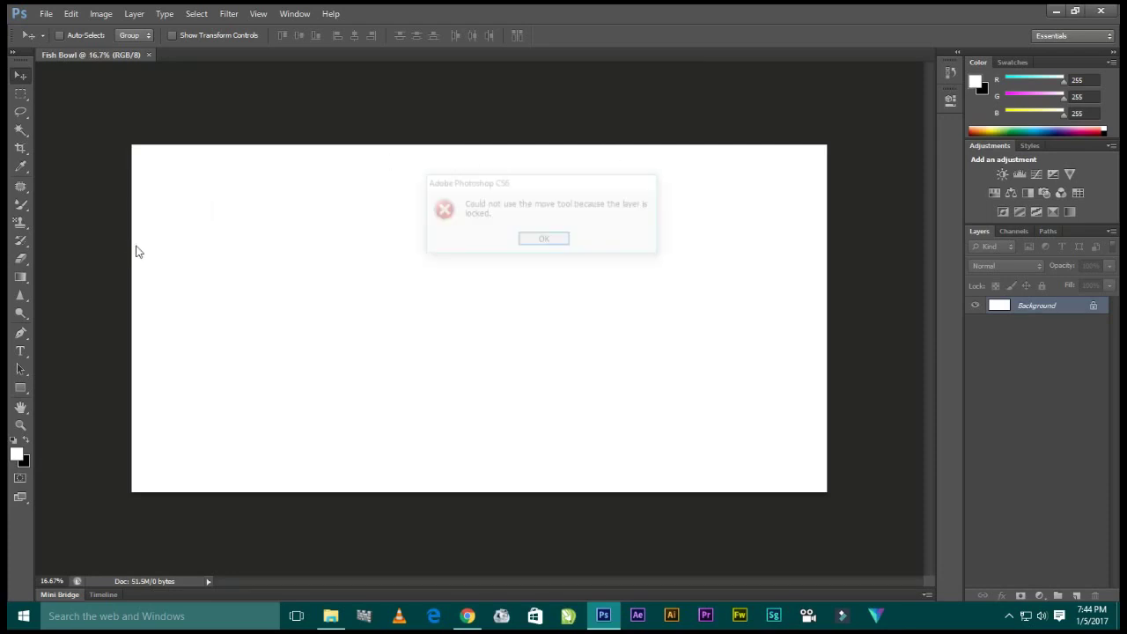
{"action": "left_click", "coordinate": [544, 240]}
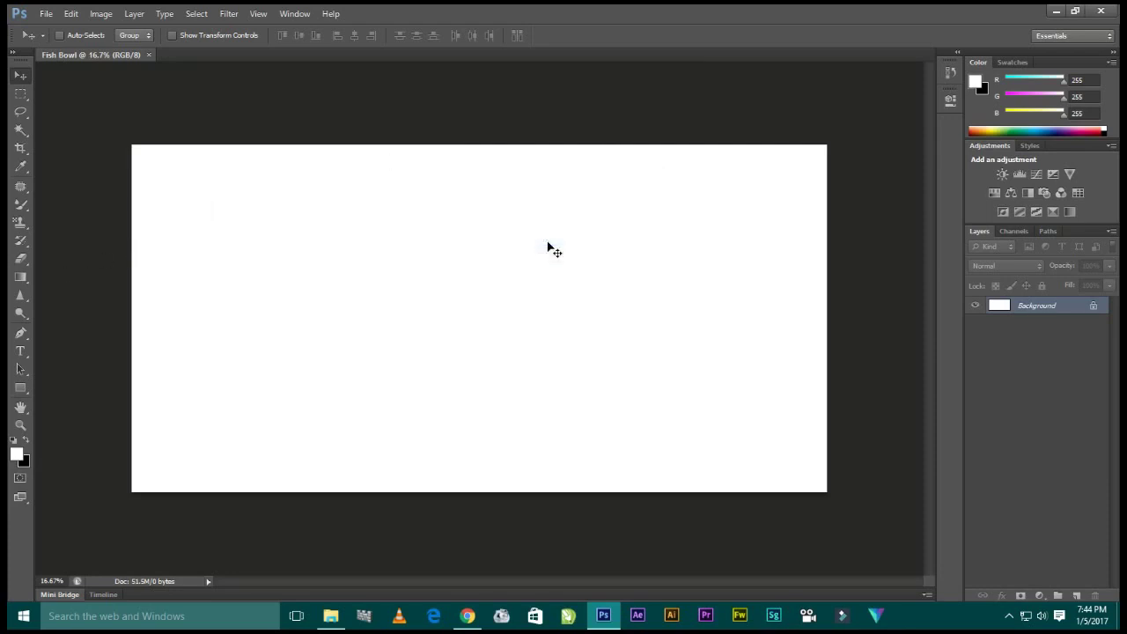
{"action": "left_click", "coordinate": [20, 278]}
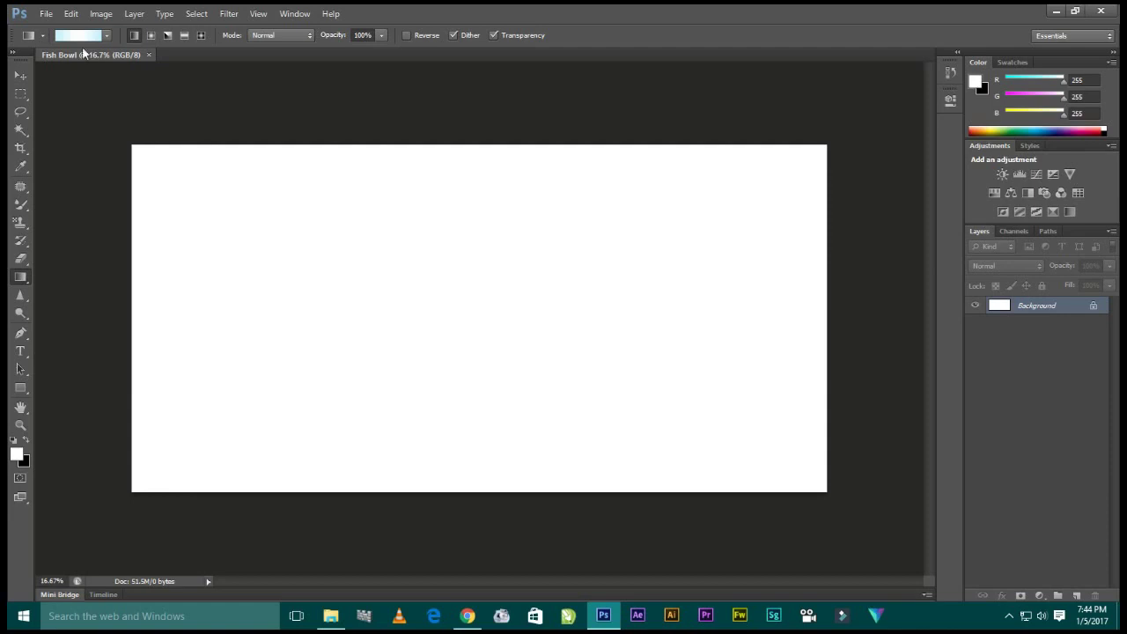
{"action": "left_click", "coordinate": [86, 38]}
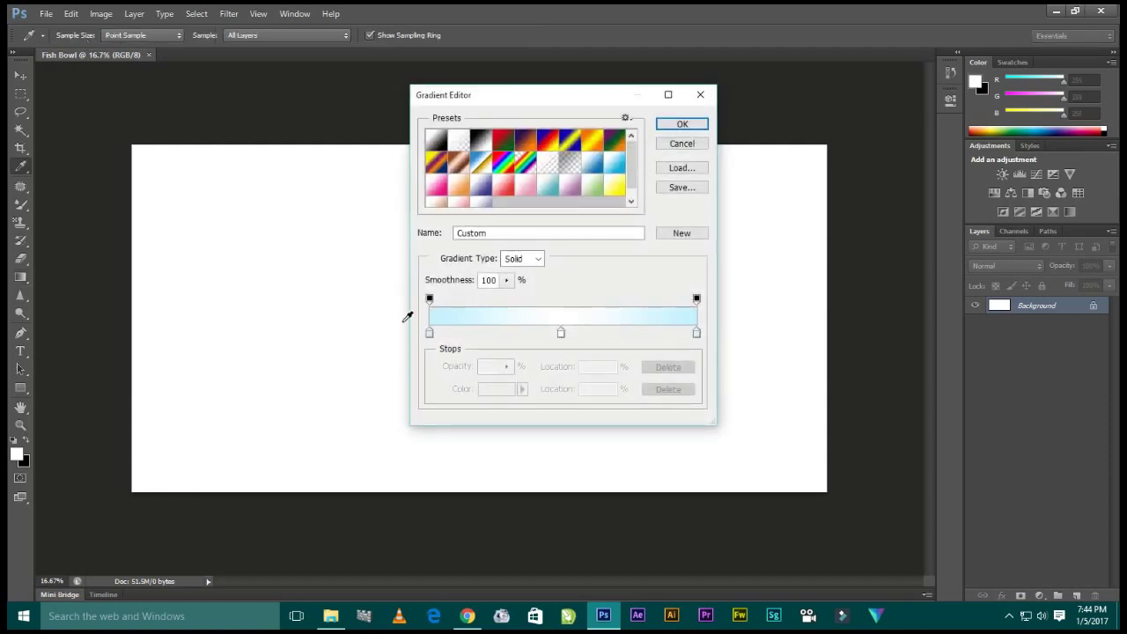
{"action": "double_click", "coordinate": [430, 335]}
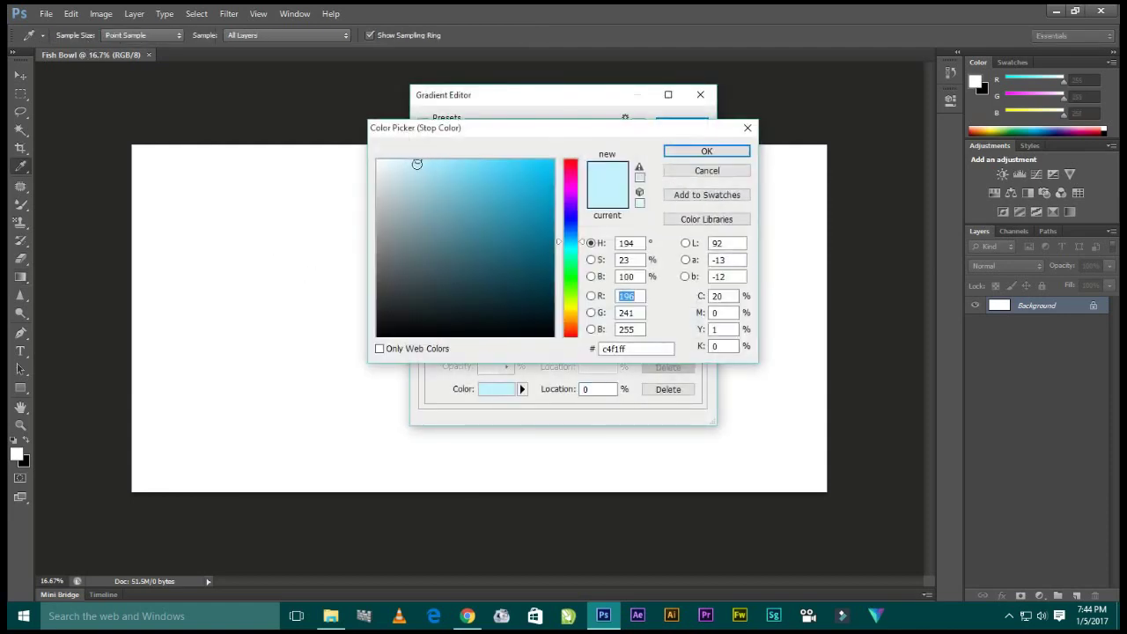
{"action": "left_click", "coordinate": [706, 152]}
- Make the right stop light blue and the middle white, then apply it top to bottom
{"action": "double_click", "coordinate": [697, 333]}
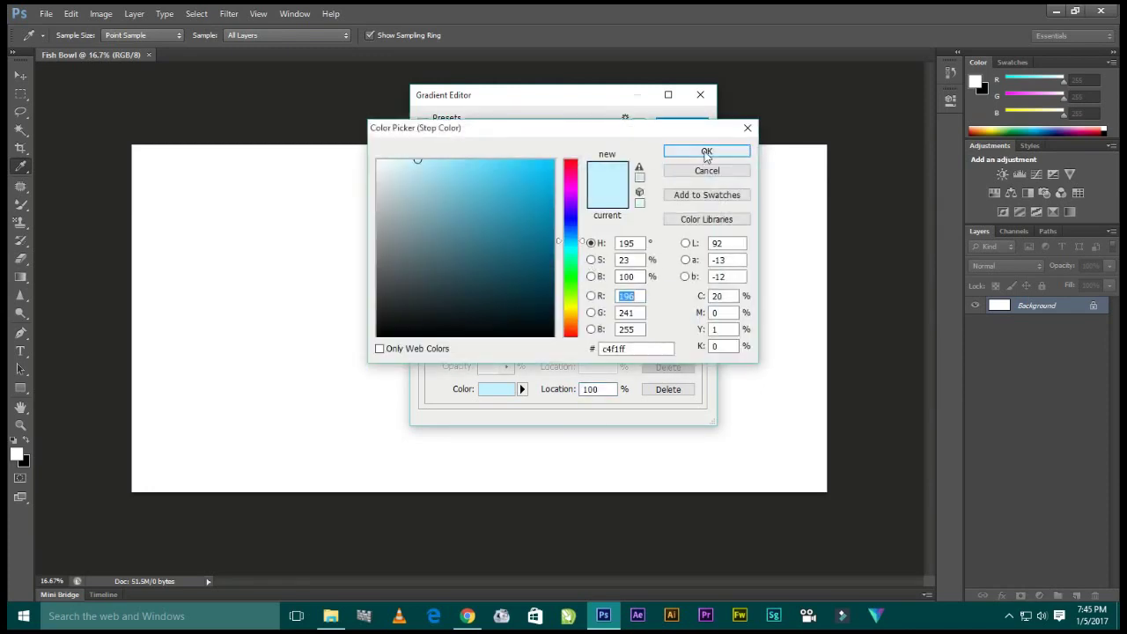
{"action": "left_click", "coordinate": [706, 154]}
{"action": "double_click", "coordinate": [561, 334]}
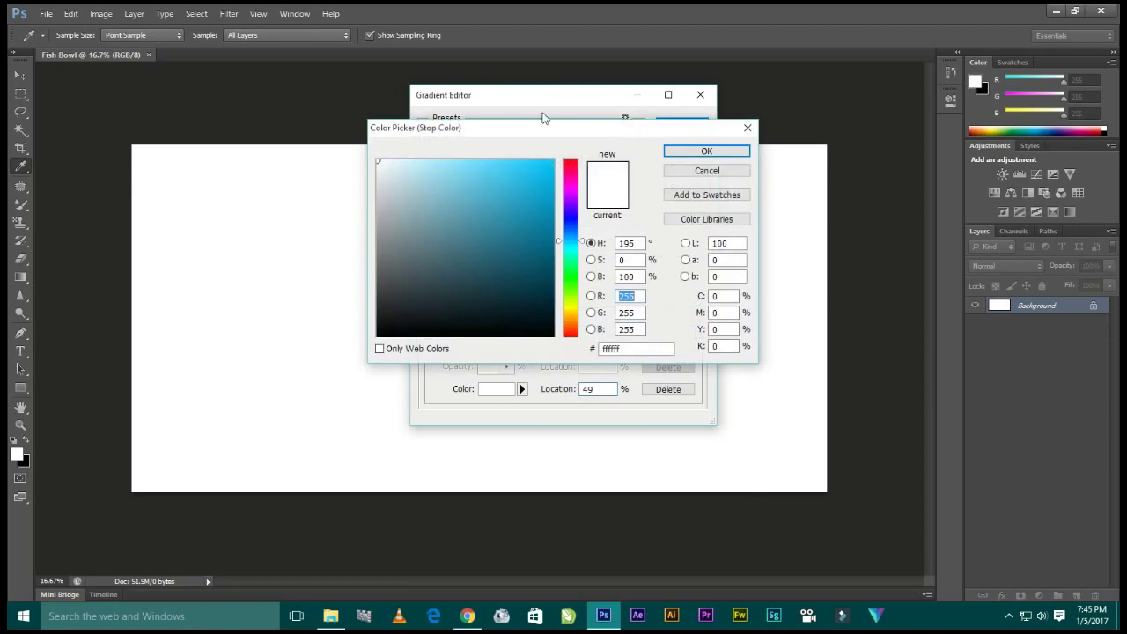
{"action": "left_click", "coordinate": [702, 151]}
{"action": "left_click", "coordinate": [691, 123]}
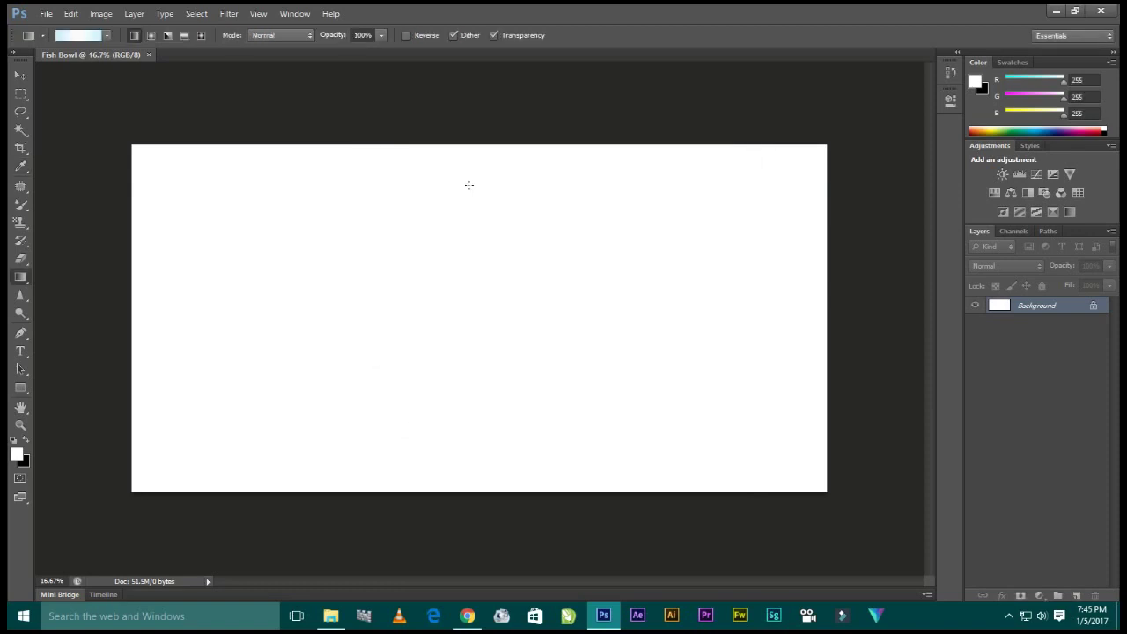
{"action": "left_click_drag", "start_coordinate": [488, 145], "coordinate": [501, 392]}
{"action": "left_click_drag", "start_coordinate": [486, 494], "coordinate": [487, 494]}
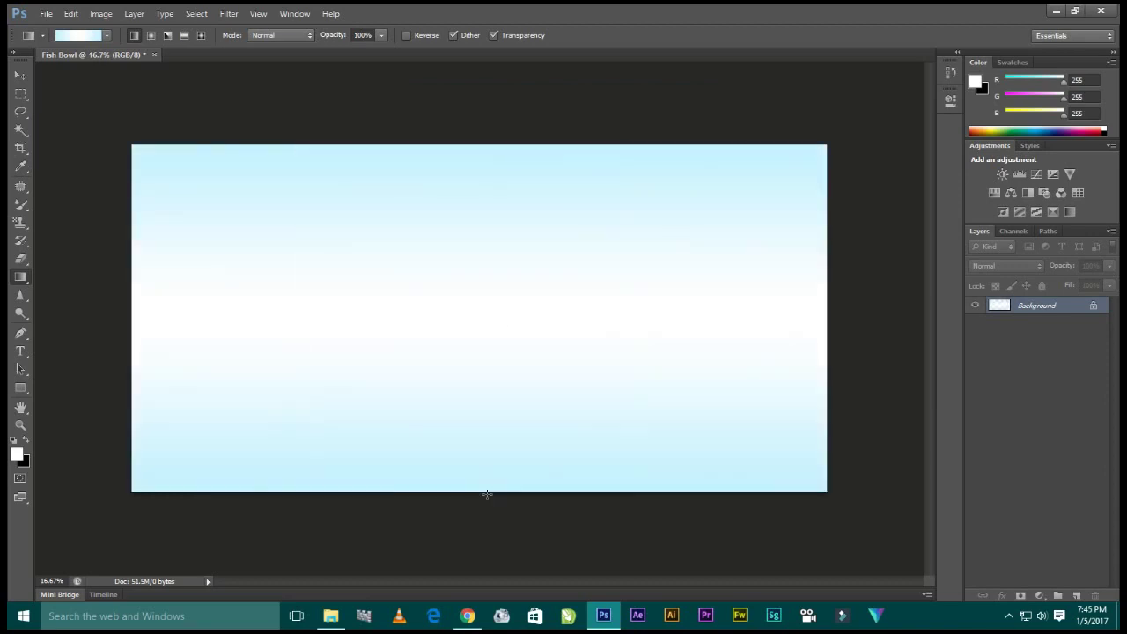
- Open Image Stock in File Explorer and drag fish-bowl.png toward Photoshop
{"action": "left_click", "coordinate": [21, 75]}
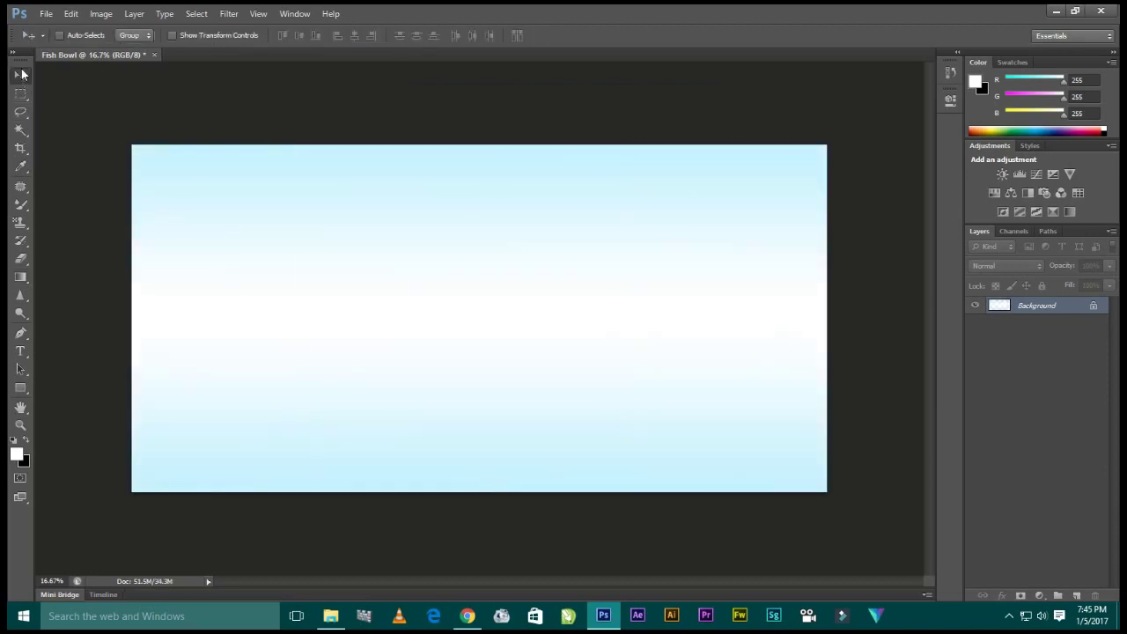
{"action": "left_click", "coordinate": [331, 615]}
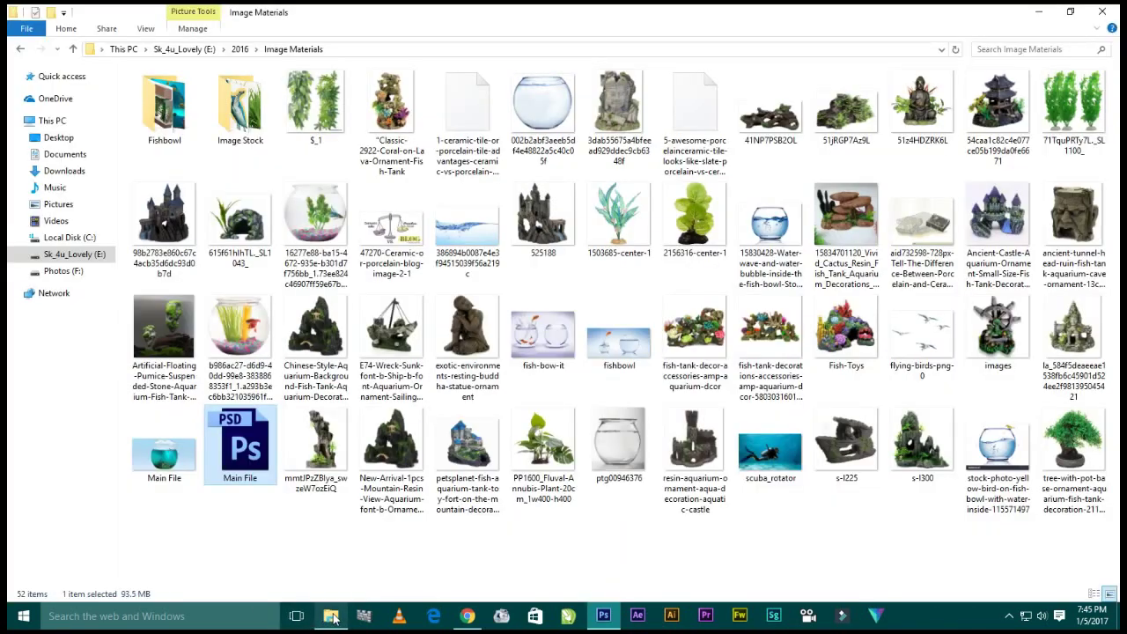
{"action": "double_click", "coordinate": [237, 105]}
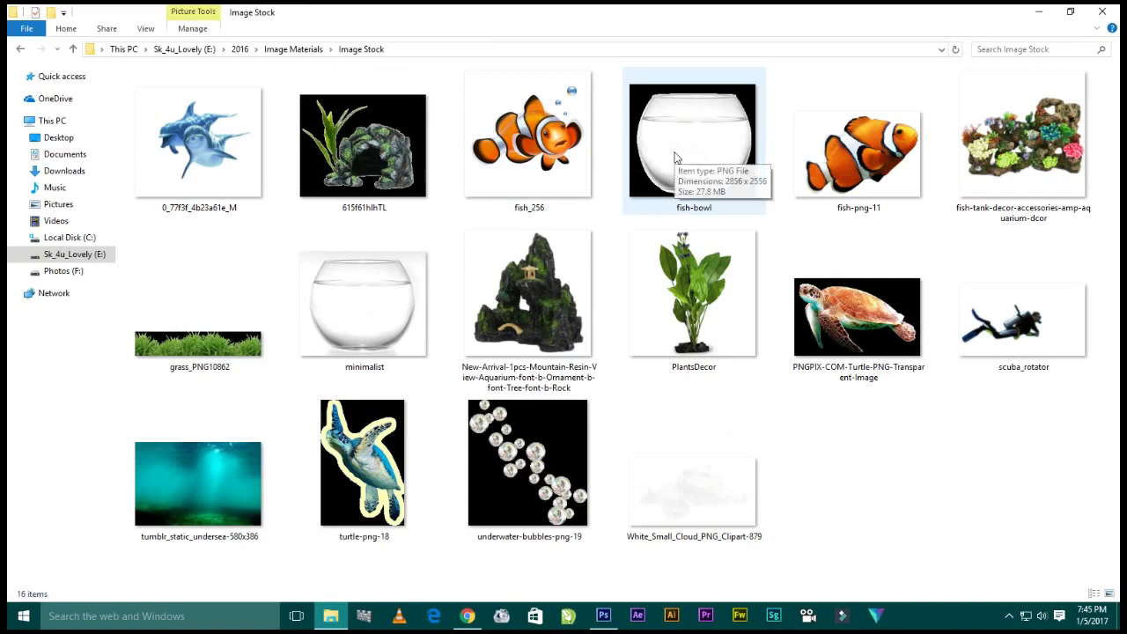
{"action": "left_click", "coordinate": [407, 310]}
{"action": "left_click", "coordinate": [704, 198]}
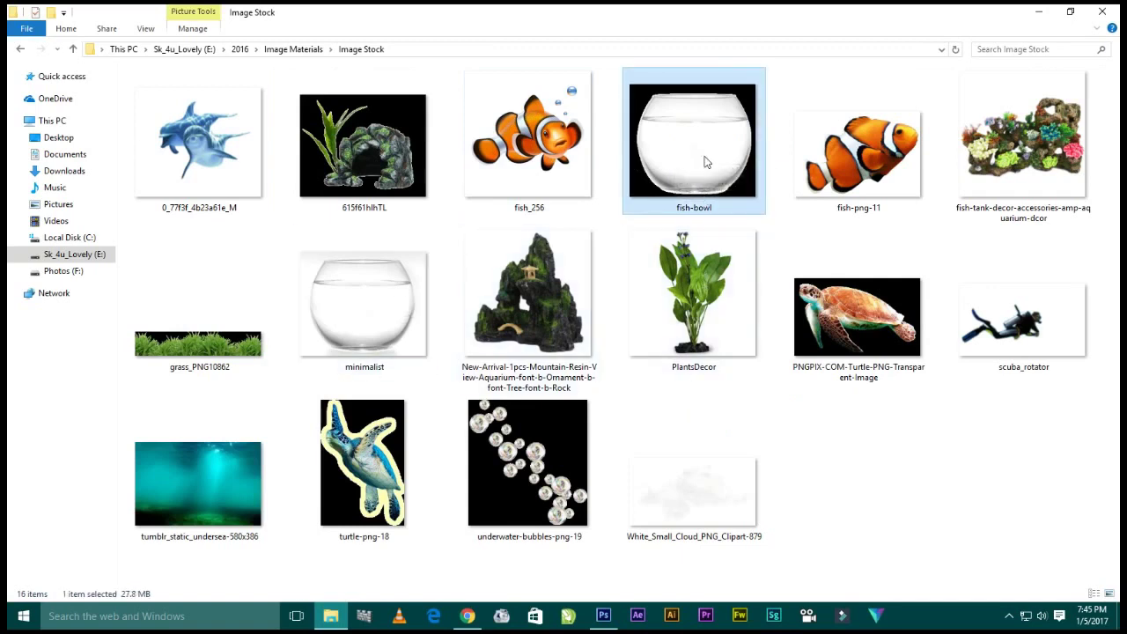
{"action": "left_click_drag", "start_coordinate": [658, 169], "coordinate": [603, 533]}
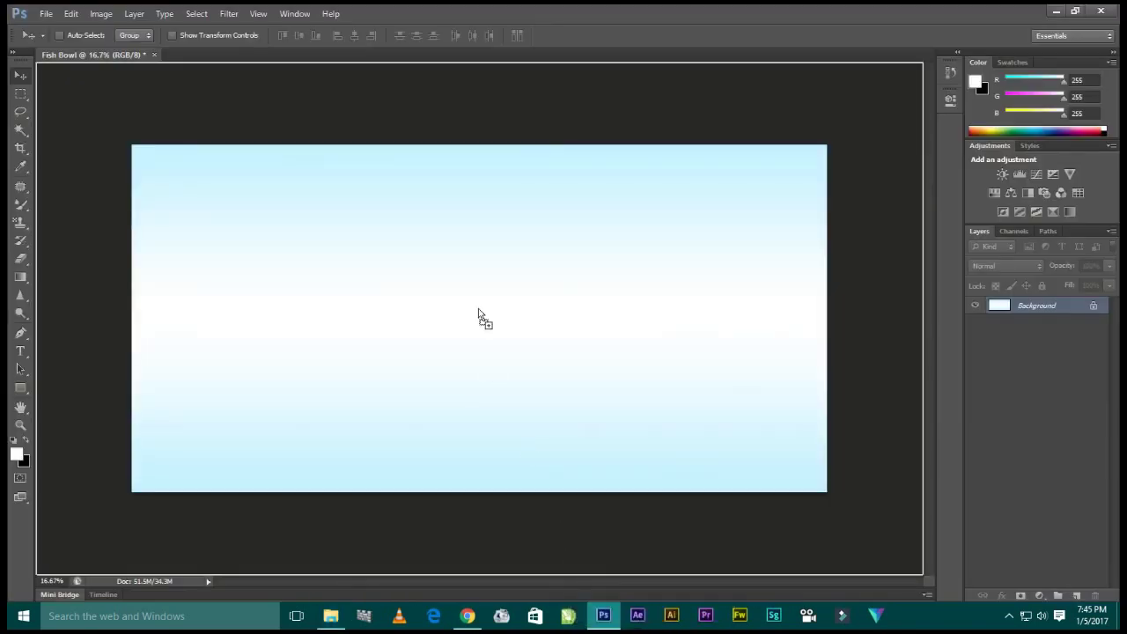
- Drop fish-bowl.png onto the canvas at about 95%, slightly lowered, and rasterize it
{"action": "left_click_drag", "start_coordinate": [603, 532], "coordinate": [477, 307]}
{"action": "left_click_drag", "start_coordinate": [643, 172], "coordinate": [656, 161]}
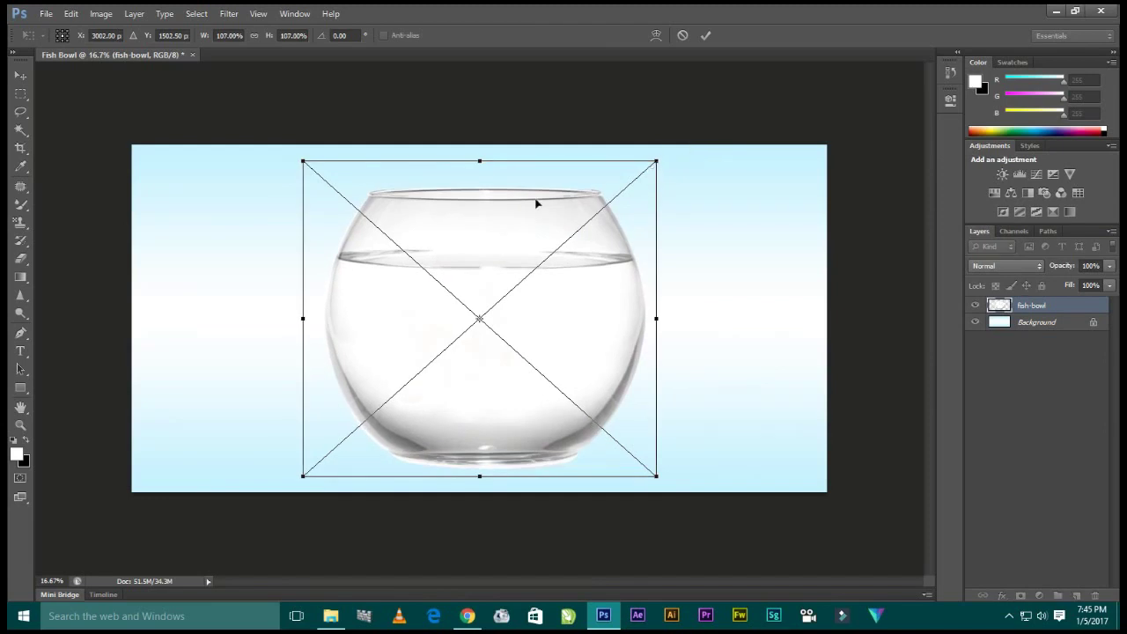
{"action": "left_click_drag", "start_coordinate": [536, 203], "coordinate": [536, 207]}
{"action": "left_click_drag", "start_coordinate": [662, 164], "coordinate": [655, 187]}
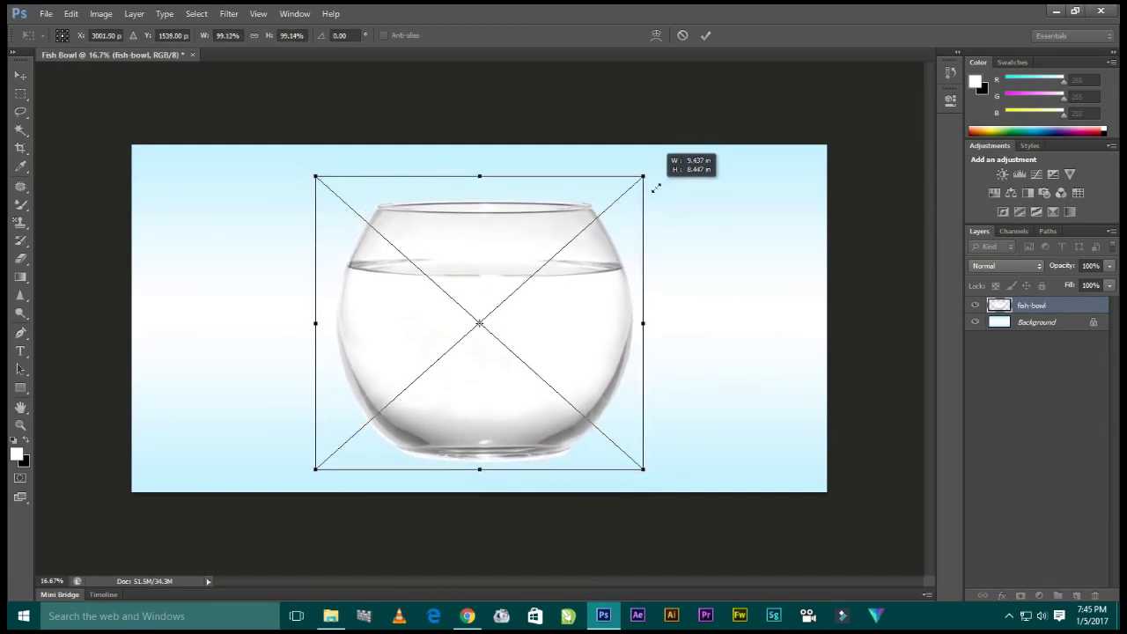
{"action": "left_click_drag", "start_coordinate": [645, 178], "coordinate": [639, 183]}
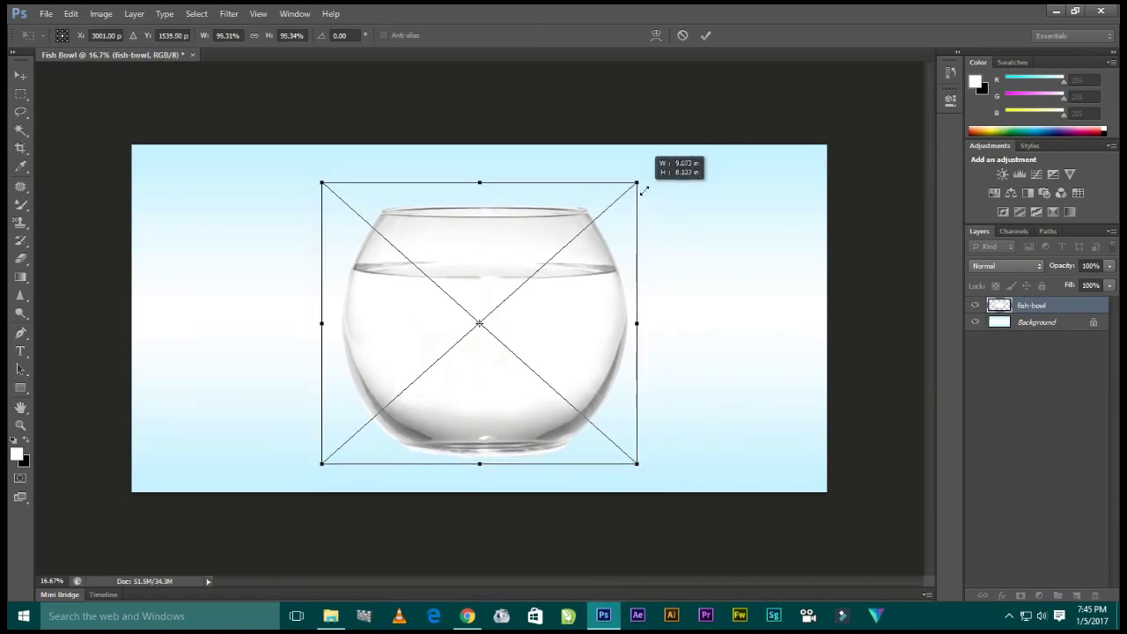
{"action": "left_click_drag", "start_coordinate": [595, 239], "coordinate": [595, 242]}
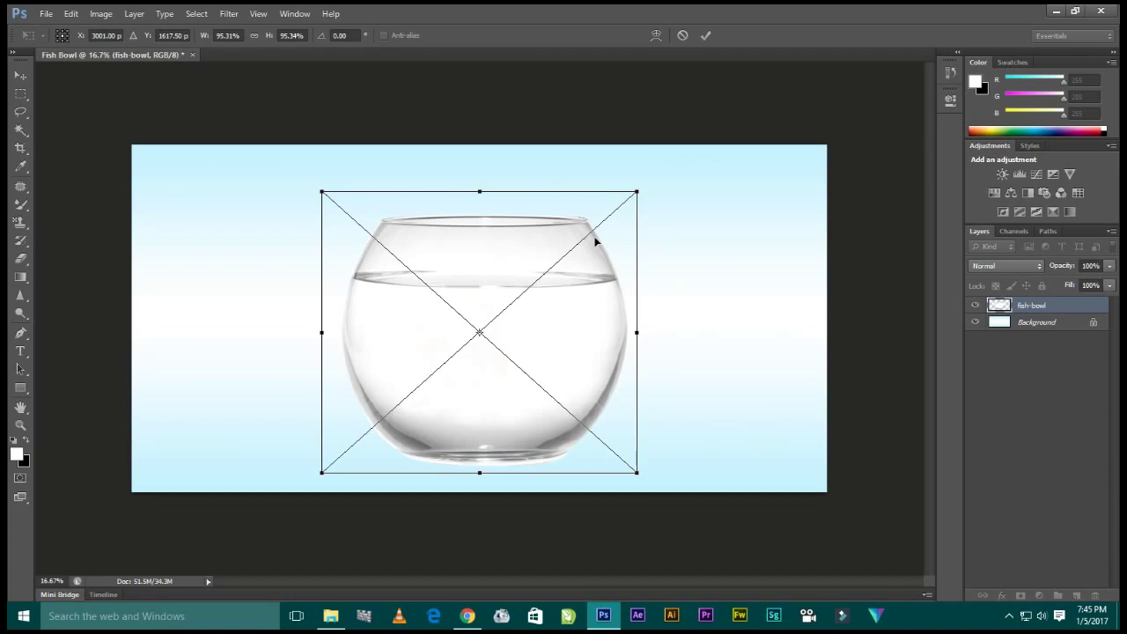
{"action": "double_click", "coordinate": [595, 239]}
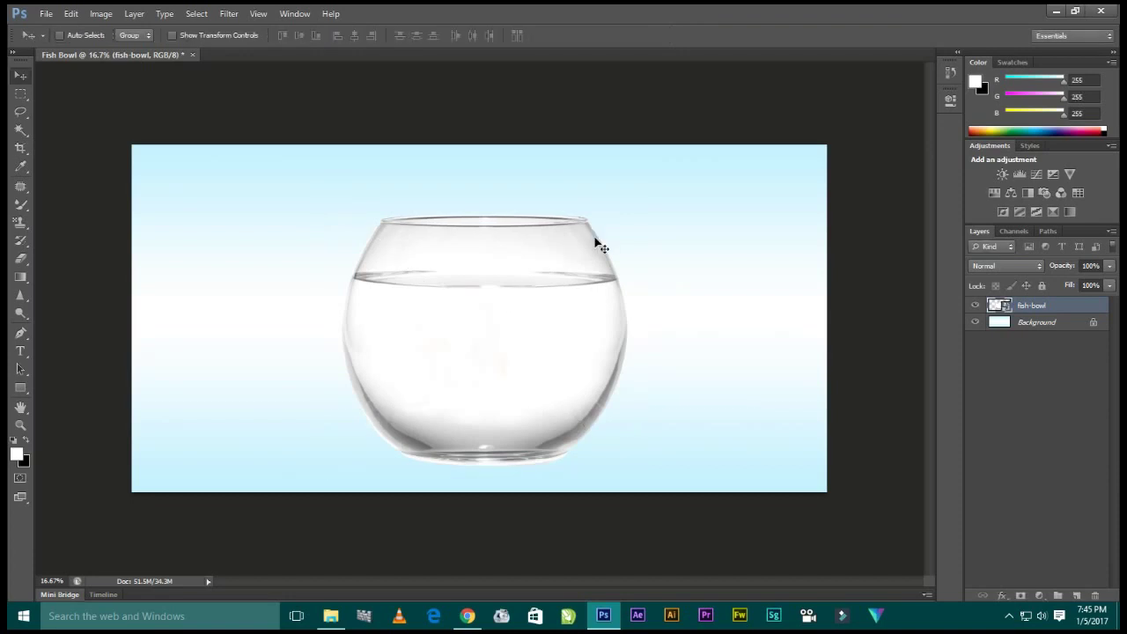
{"action": "right_click", "coordinate": [1060, 305]}
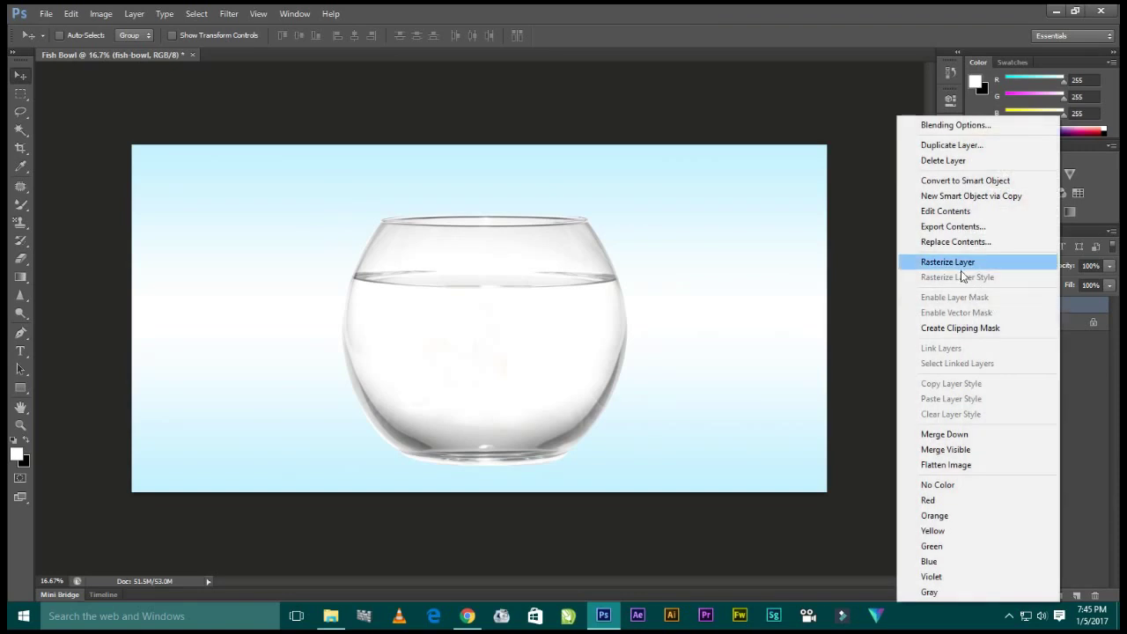
{"action": "left_click", "coordinate": [960, 269]}
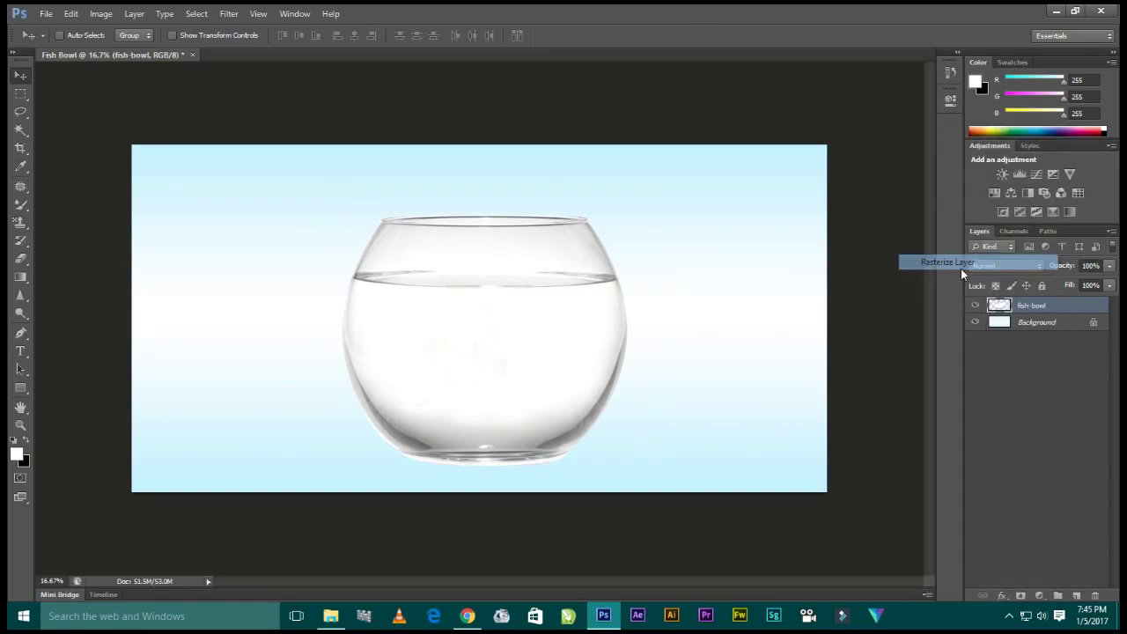
- Duplicate the fish-bowl layer and start a Pen path at the bowl's left rim
{"action": "left_click", "coordinate": [20, 332]}
{"action": "left_click", "coordinate": [82, 333]}
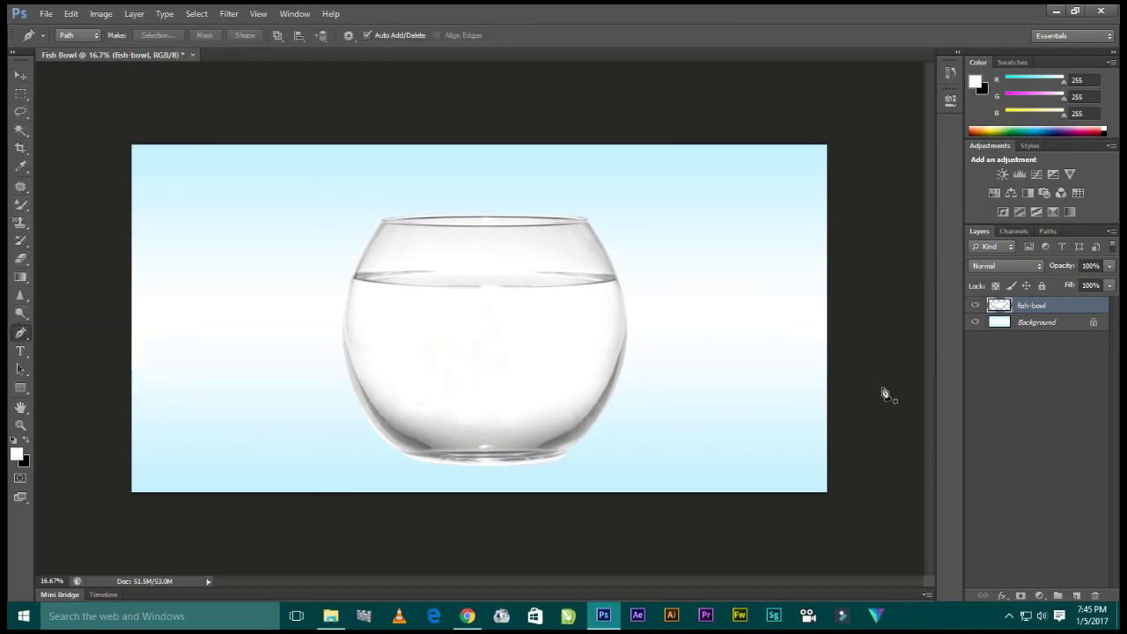
{"action": "left_click_drag", "start_coordinate": [1057, 305], "coordinate": [1077, 596]}
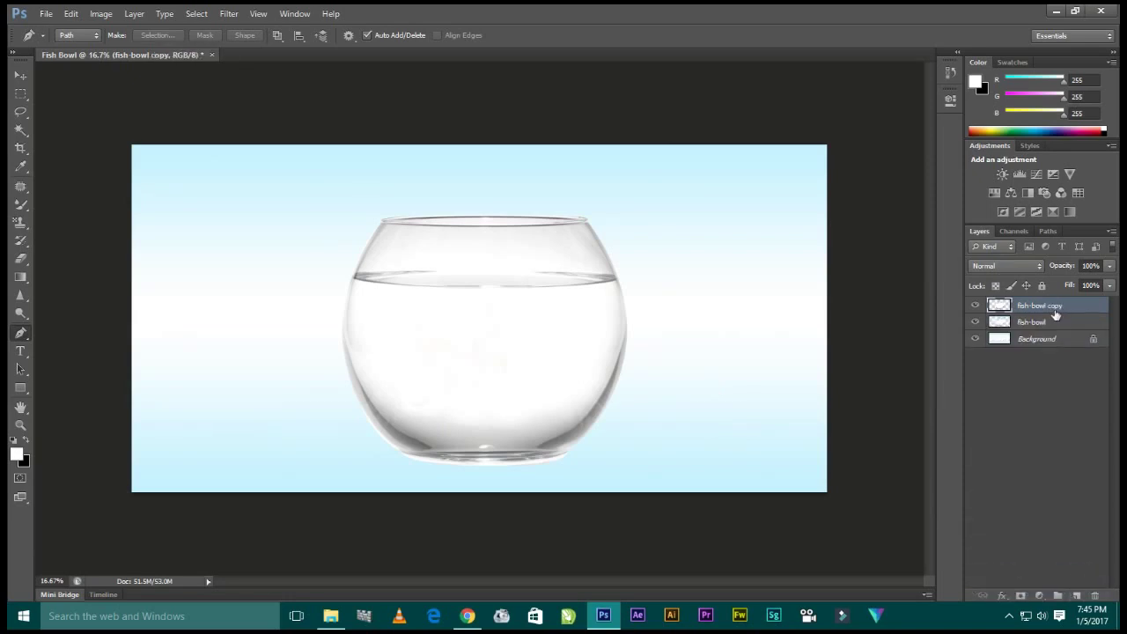
{"action": "left_click", "coordinate": [383, 234]}
{"action": "left_click_drag", "start_coordinate": [358, 372], "coordinate": [375, 431]}
{"action": "left_click", "coordinate": [357, 366], "text": "alt"}
- Trace the path along the bowl's bottom and right side, closing it at the start
{"action": "left_click_drag", "start_coordinate": [413, 446], "coordinate": [457, 468]}
{"action": "left_click", "coordinate": [414, 447], "text": "alt"}
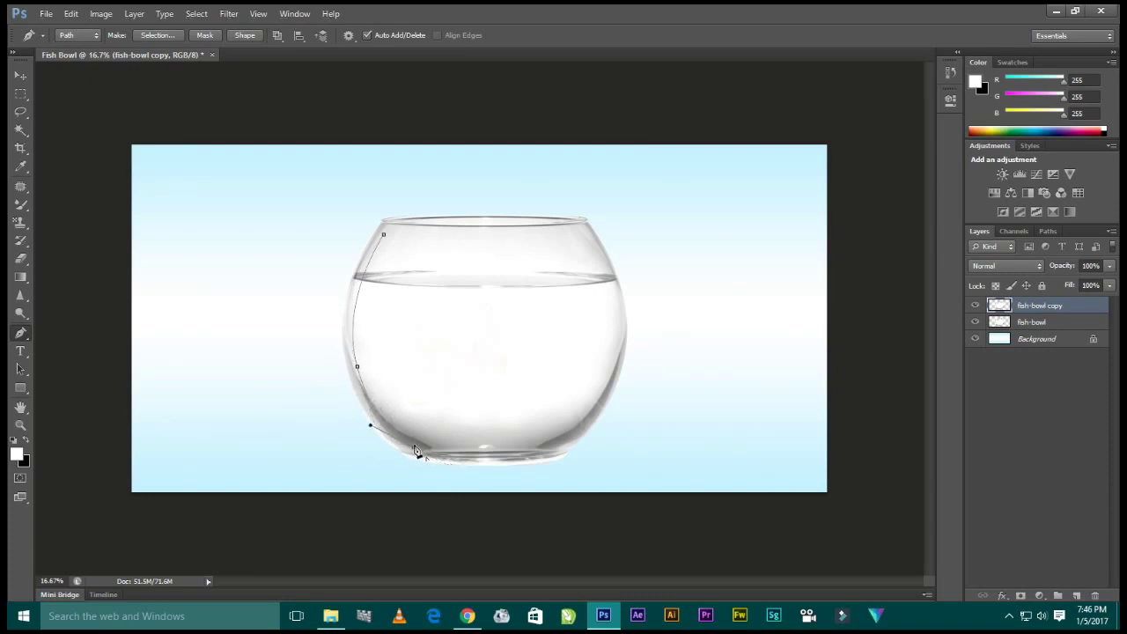
{"action": "left_click_drag", "start_coordinate": [547, 450], "coordinate": [591, 440]}
{"action": "left_click_drag", "start_coordinate": [617, 341], "coordinate": [628, 269]}
{"action": "left_click", "coordinate": [615, 341], "text": "alt"}
{"action": "left_click", "coordinate": [617, 342], "text": "alt"}
{"action": "left_click_drag", "start_coordinate": [584, 231], "coordinate": [535, 172]}
{"action": "left_click", "coordinate": [584, 232], "text": "alt"}
{"action": "left_click", "coordinate": [383, 236]}
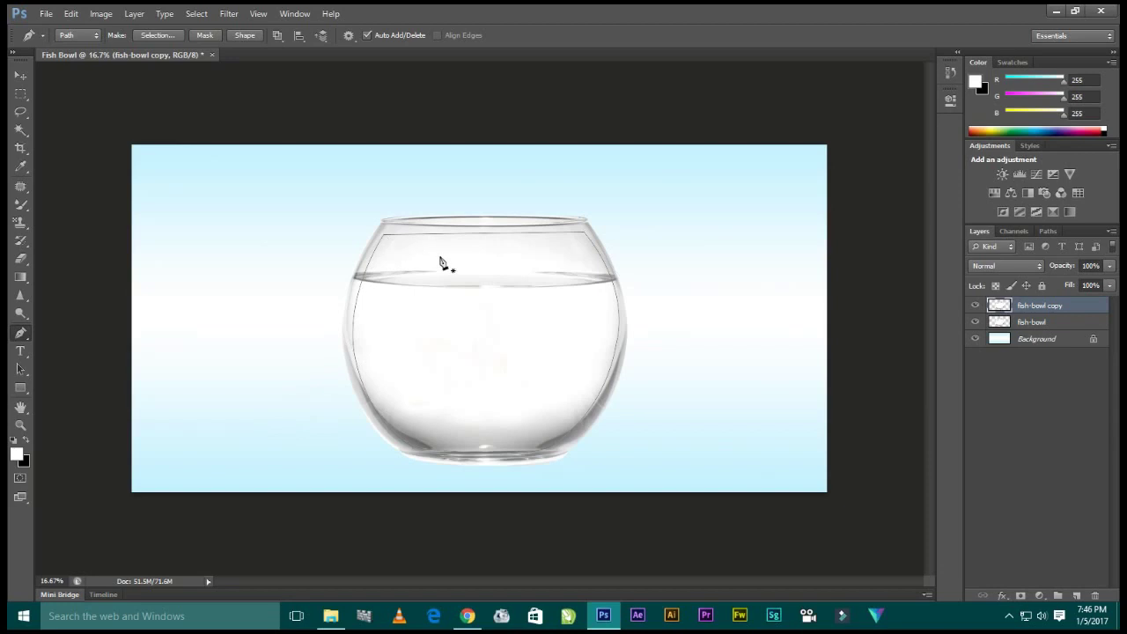
{"action": "right_click", "coordinate": [440, 258]}
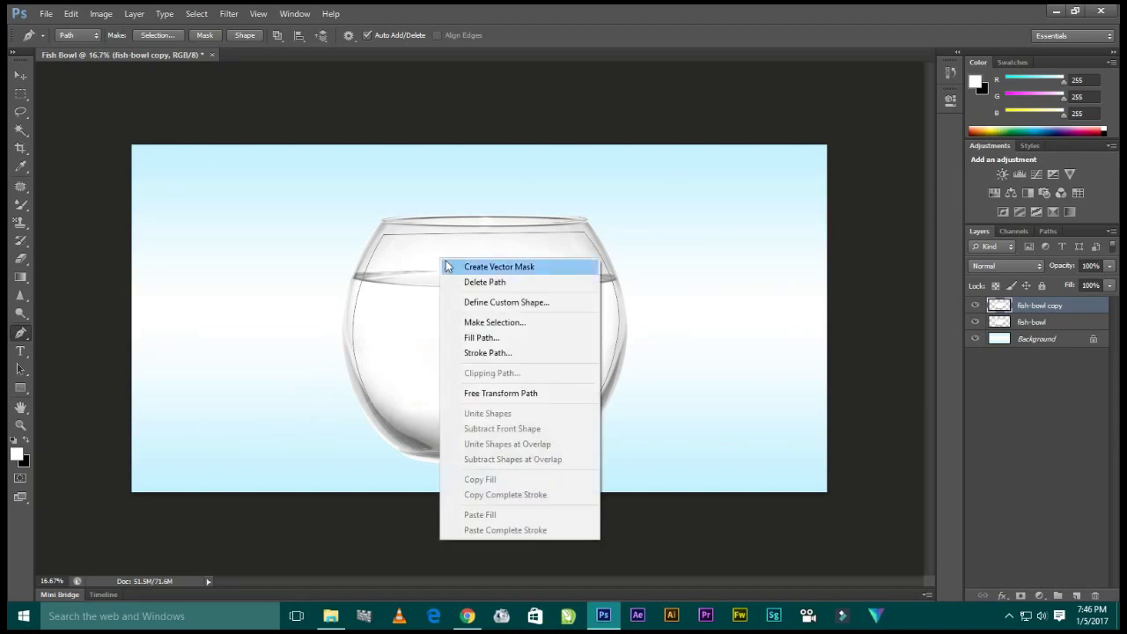
- Convert the path to a 10 px feathered selection and cut the bowl's interior
{"action": "left_click", "coordinate": [494, 323]}
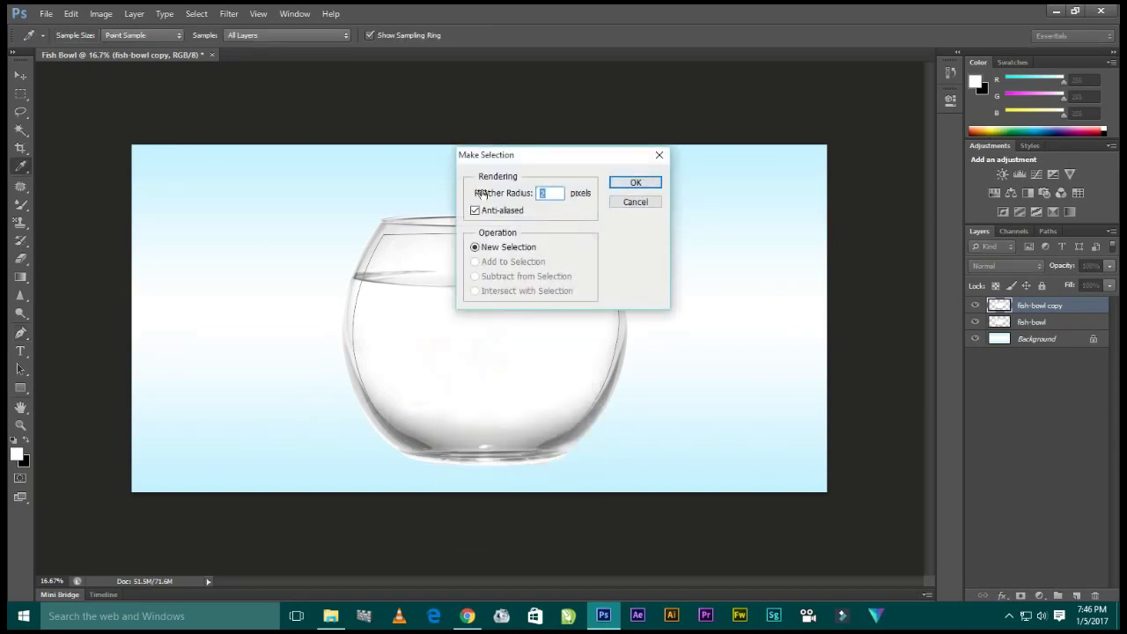
{"action": "type", "text": "10"}
{"action": "left_click", "coordinate": [637, 183]}
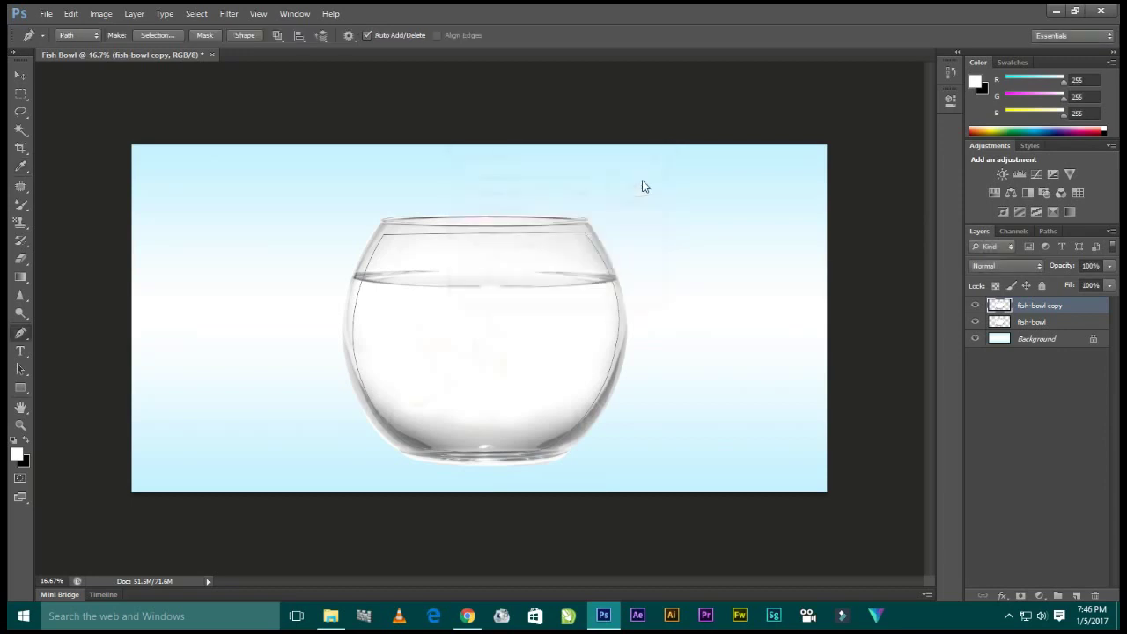
{"action": "left_click", "coordinate": [101, 15]}
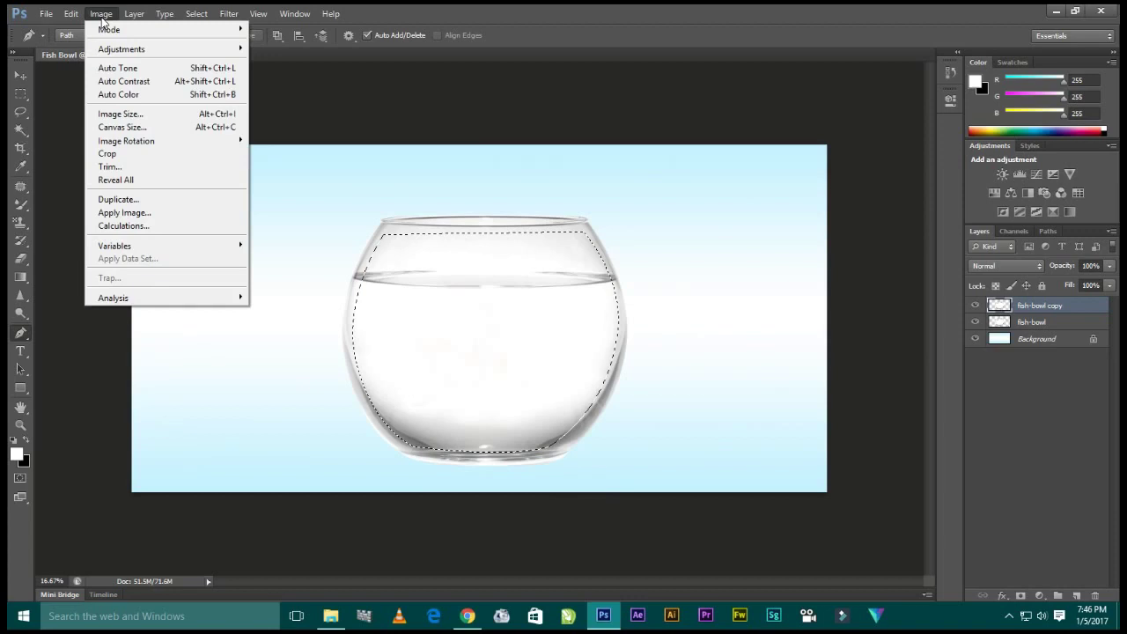
{"action": "left_click", "coordinate": [254, 95]}
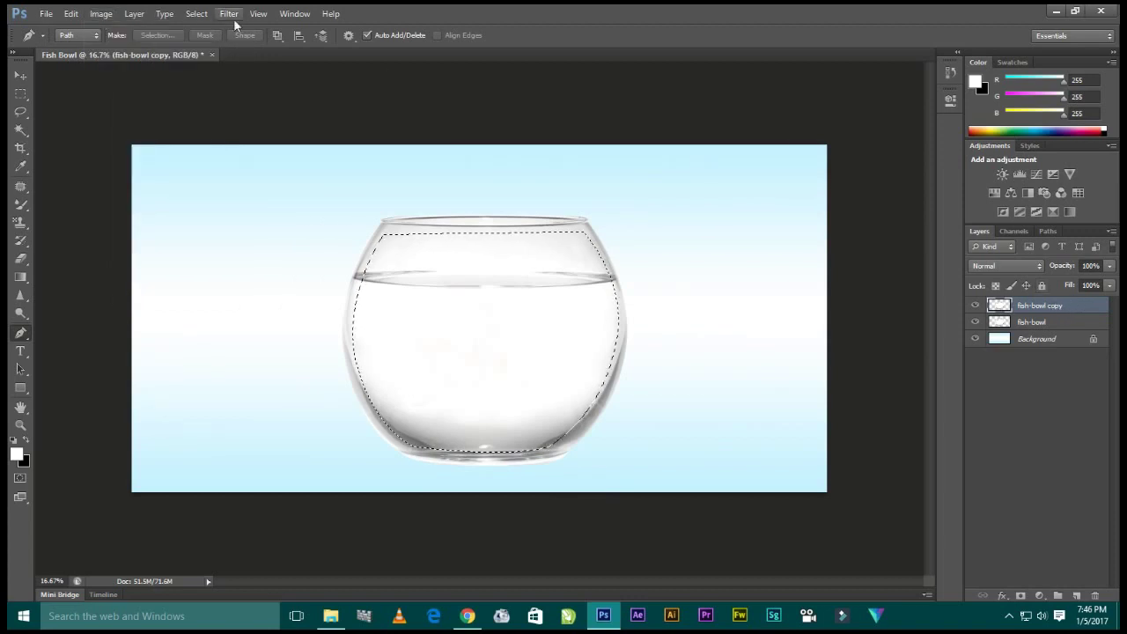
{"action": "left_click", "coordinate": [72, 14]}
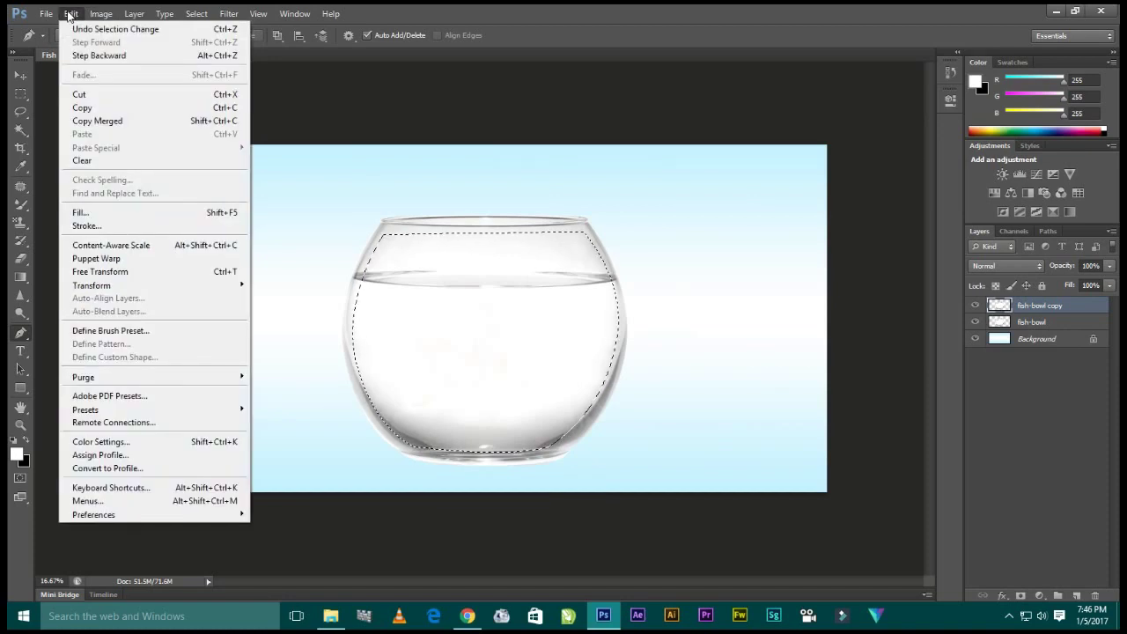
{"action": "left_click", "coordinate": [121, 99]}
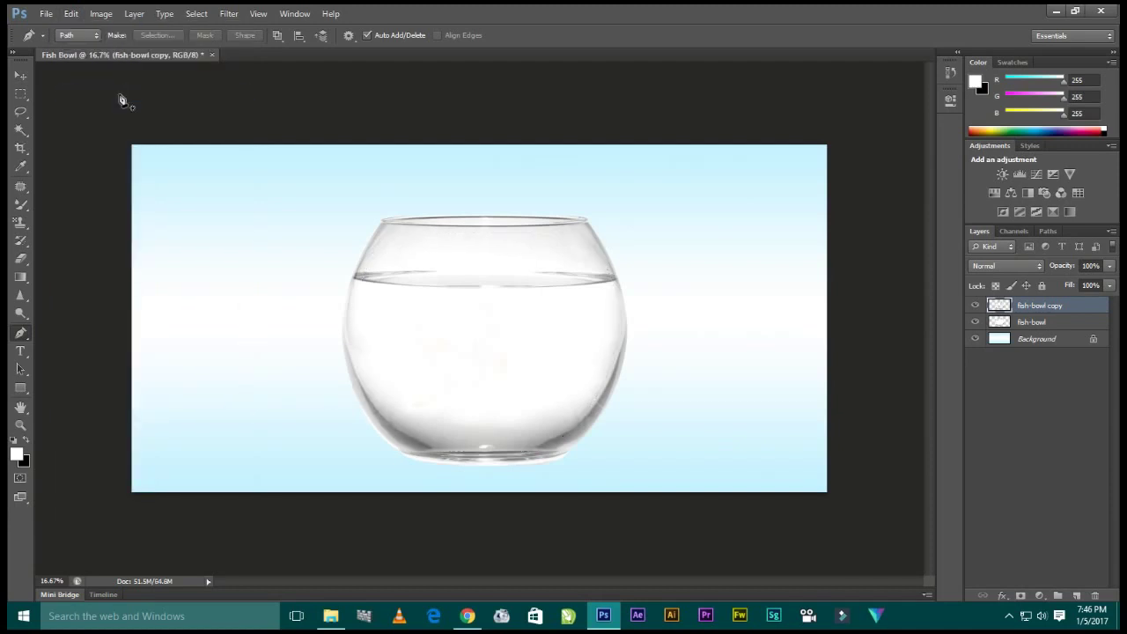
- Select the fish-bowl layer and drag the undersea image in from Image Stock
{"action": "left_click", "coordinate": [20, 77]}
{"action": "left_click_drag", "start_coordinate": [748, 302], "coordinate": [509, 254]}
{"action": "key", "text": "ctrl+z"}
{"action": "key", "text": "ctrl+z"}
{"action": "left_click", "coordinate": [1070, 326]}
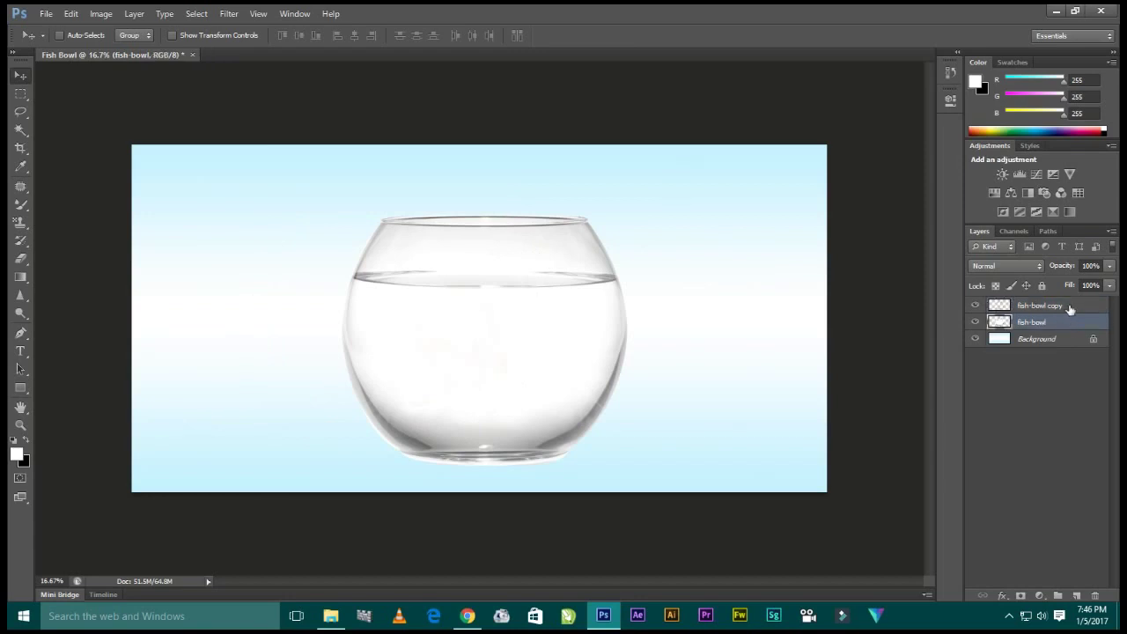
{"action": "left_click", "coordinate": [1070, 309]}
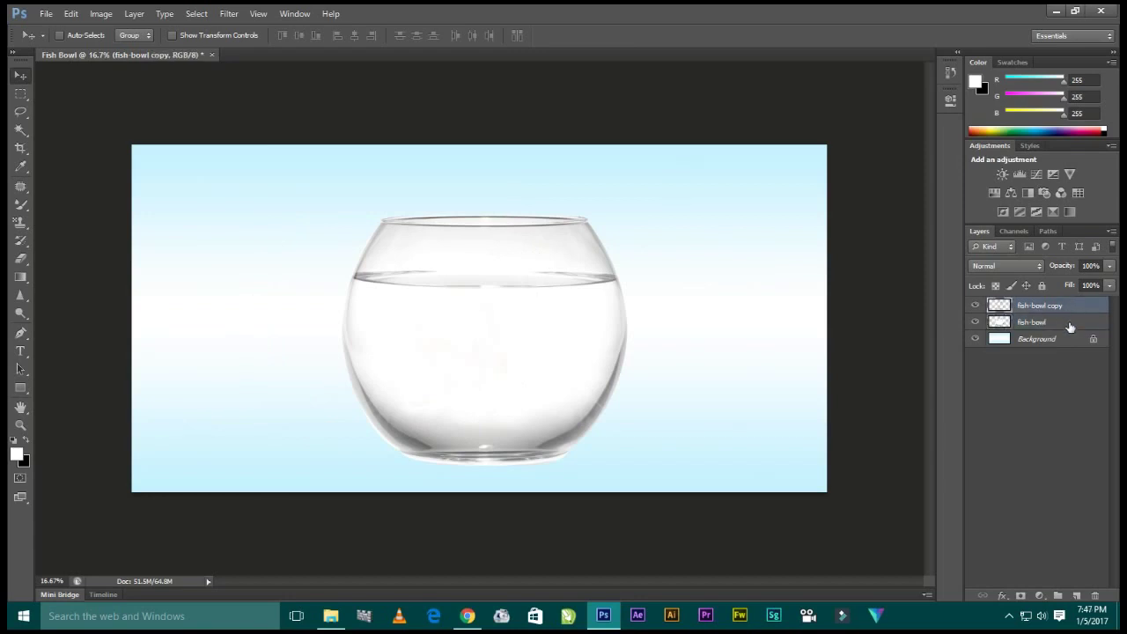
{"action": "left_click", "coordinate": [1071, 326]}
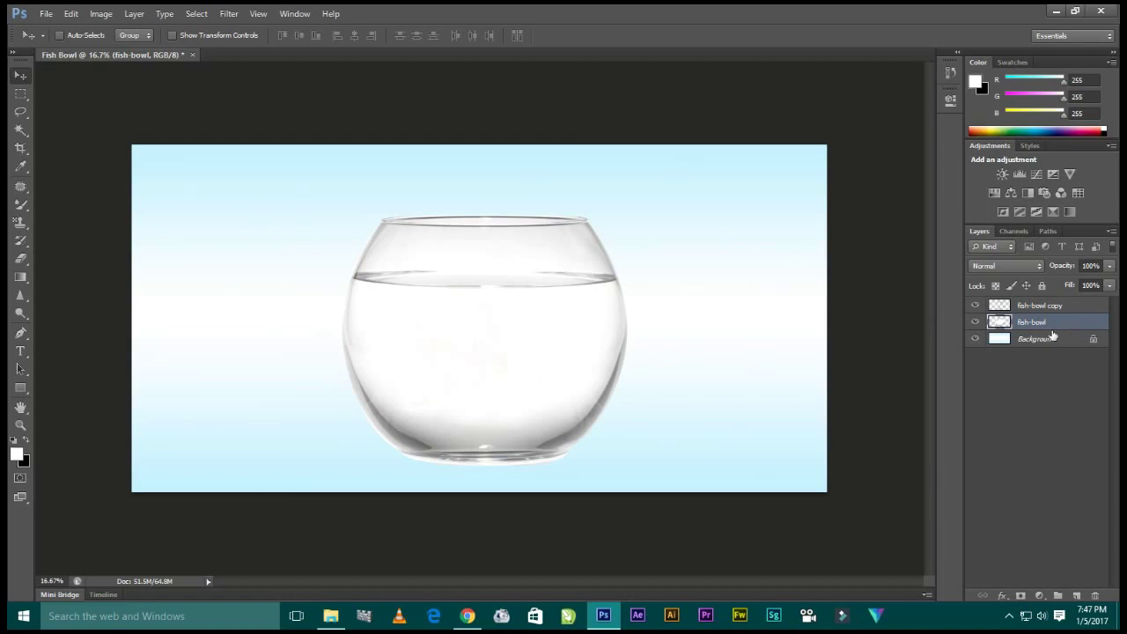
{"action": "left_click", "coordinate": [330, 617]}
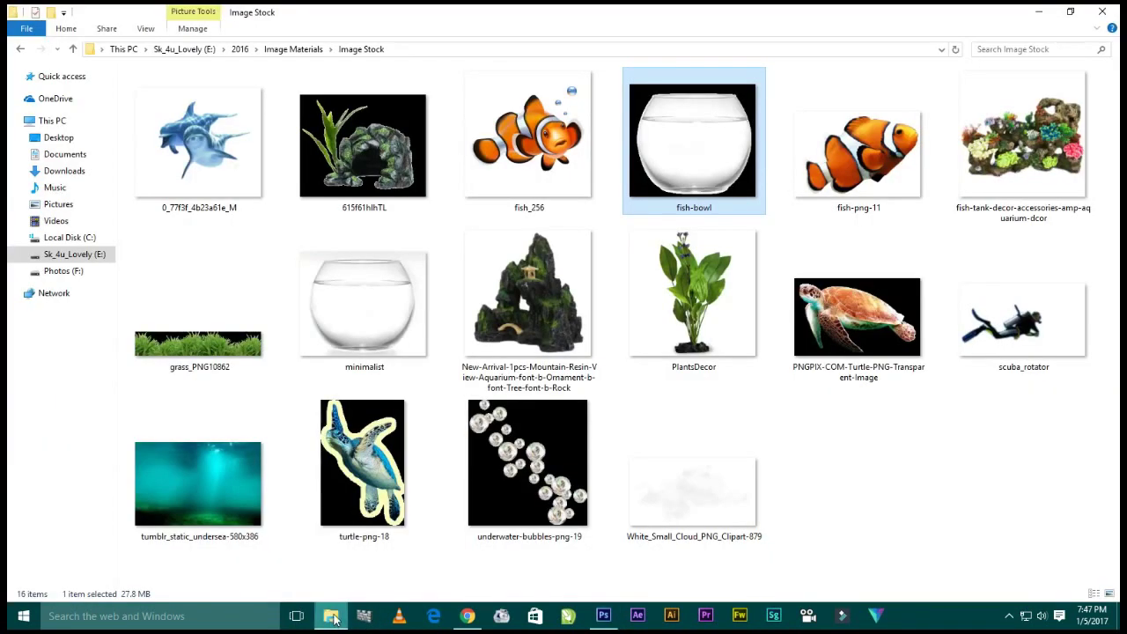
{"action": "mouse_move", "coordinate": [220, 484]}
{"action": "left_mouse_down"}
{"action": "mouse_move", "coordinate": [516, 412]}
{"action": "mouse_move", "coordinate": [506, 348]}
{"action": "mouse_move", "coordinate": [549, 375]}
{"action": "left_mouse_up"}
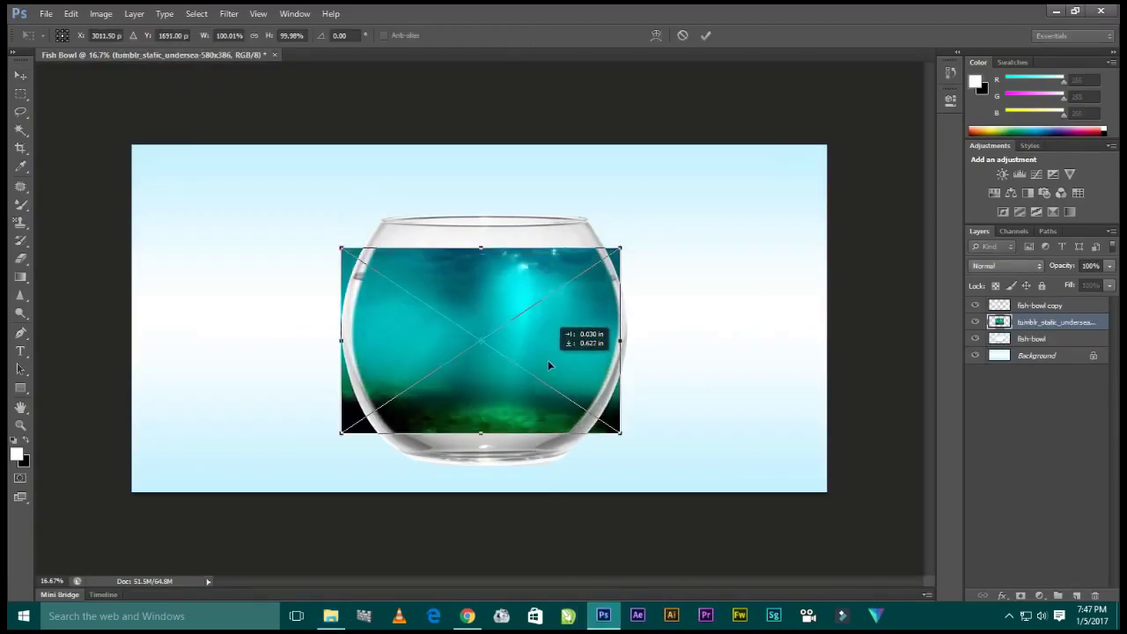
- Scale the undersea image to about 119% and centre it behind the bowl's glass
{"action": "mouse_move", "coordinate": [623, 255]}
{"action": "left_mouse_down"}
{"action": "mouse_move", "coordinate": [641, 220]}
{"action": "mouse_move", "coordinate": [660, 228]}
{"action": "left_mouse_up"}
{"action": "left_click_drag", "start_coordinate": [616, 292], "coordinate": [618, 312]}
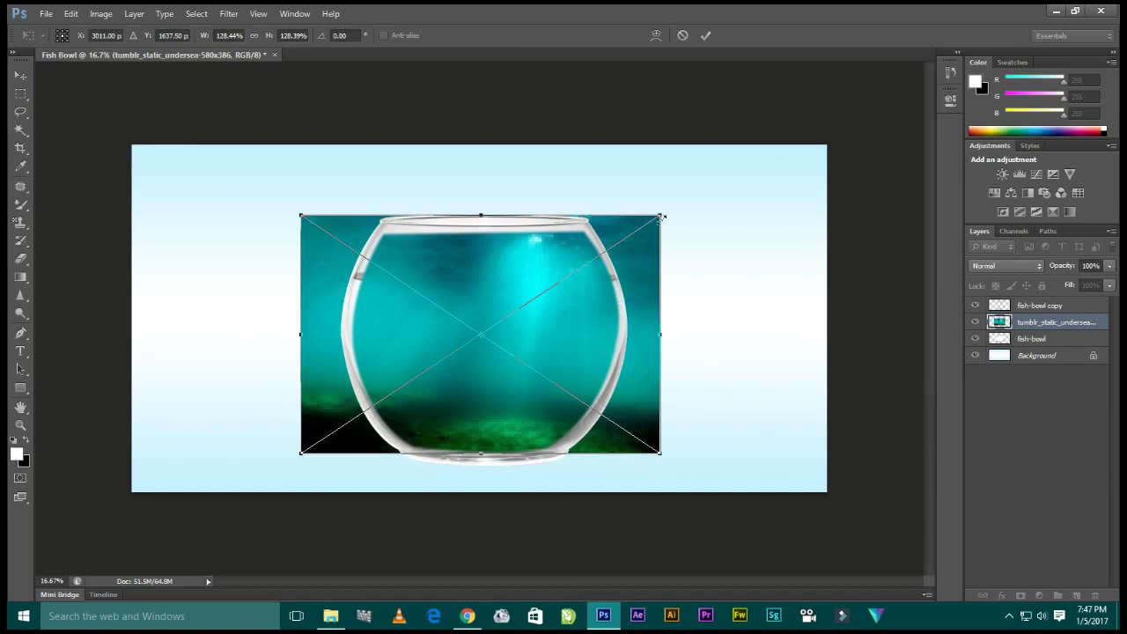
{"action": "left_click_drag", "start_coordinate": [662, 216], "coordinate": [650, 254]}
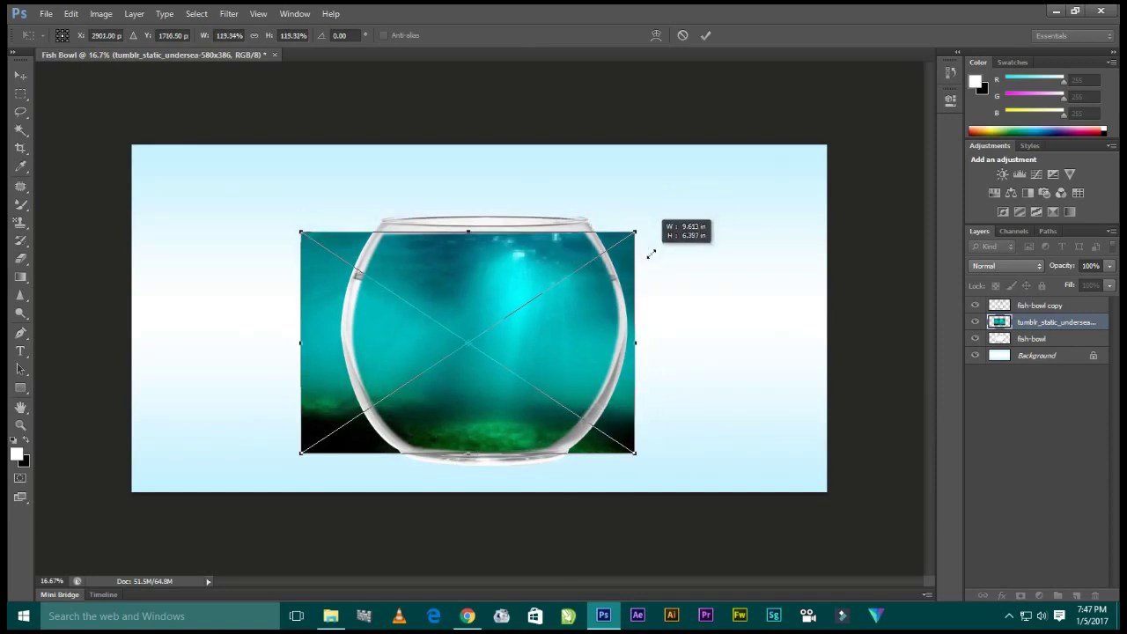
{"action": "left_click_drag", "start_coordinate": [569, 299], "coordinate": [583, 297]}
{"action": "key", "text": "Down"}
{"action": "key", "text": "Down"}
{"action": "key", "text": "Down"}
{"action": "key", "text": "Down"}
{"action": "key", "text": "Down"}
{"action": "key", "text": "Down"}
{"action": "key", "text": "Down"}
{"action": "key", "text": "Down"}
{"action": "key", "text": "Down"}
{"action": "key", "text": "Down"}
{"action": "key", "text": "Down"}
{"action": "key", "text": "Down"}
{"action": "key", "text": "Down"}
{"action": "key", "text": "Down"}
{"action": "key", "text": "Down"}
{"action": "key", "text": "Down"}
{"action": "key", "text": "Down"}
{"action": "key", "text": "Down"}
{"action": "key", "text": "Down"}
{"action": "key", "text": "Down"}
{"action": "key", "text": "Down"}
{"action": "key", "text": "Return"}
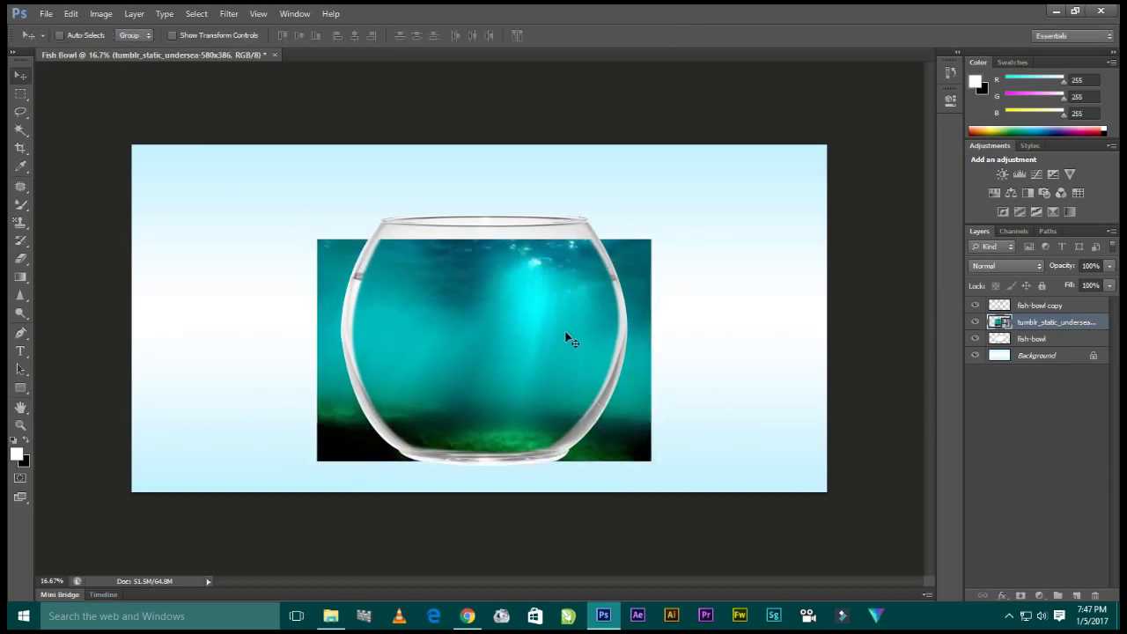
- Rasterize the undersea layer
{"action": "right_click", "coordinate": [1032, 327]}
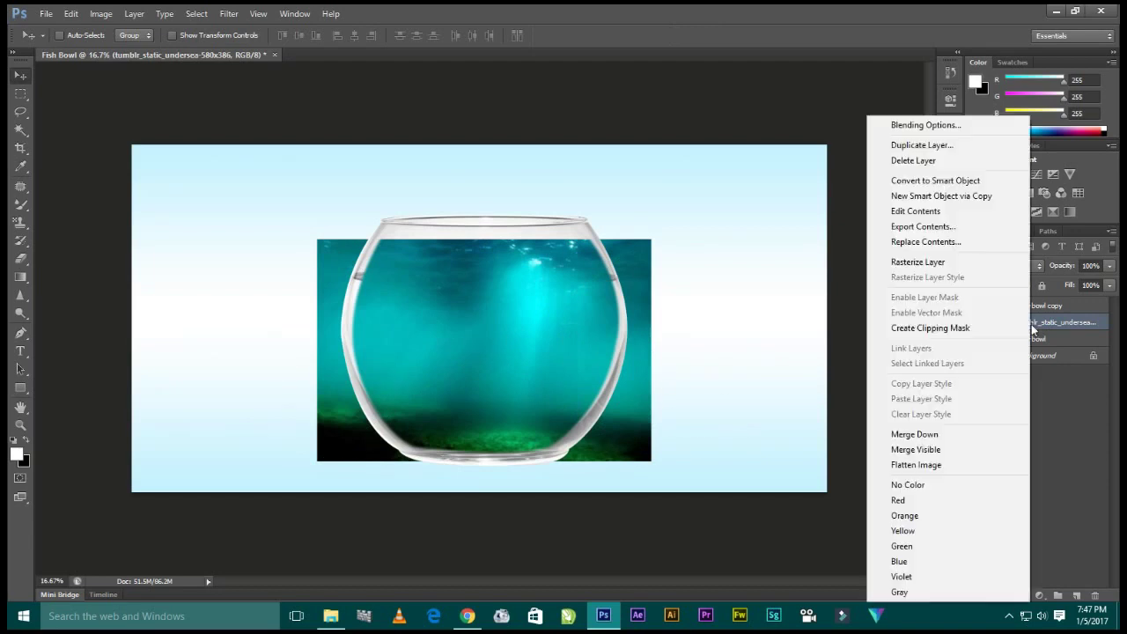
{"action": "left_click", "coordinate": [1092, 324]}
{"action": "right_click", "coordinate": [1091, 324]}
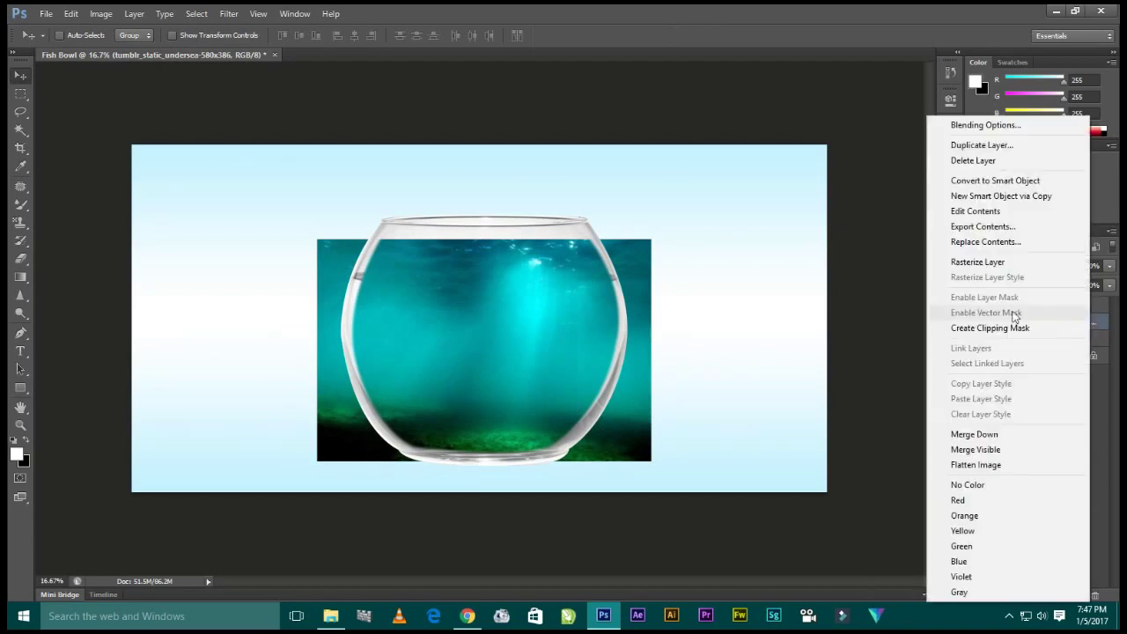
{"action": "left_click", "coordinate": [1003, 259]}
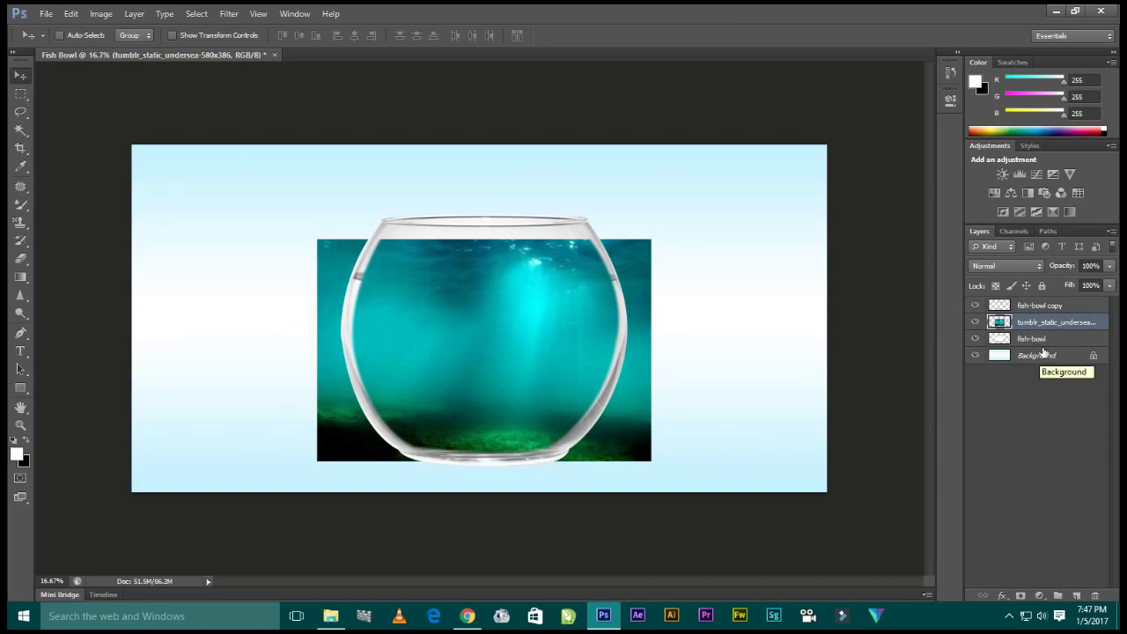
- Create a clipping mask of the undersea layer onto the fish-bowl layer
{"action": "left_click", "coordinate": [1048, 307]}
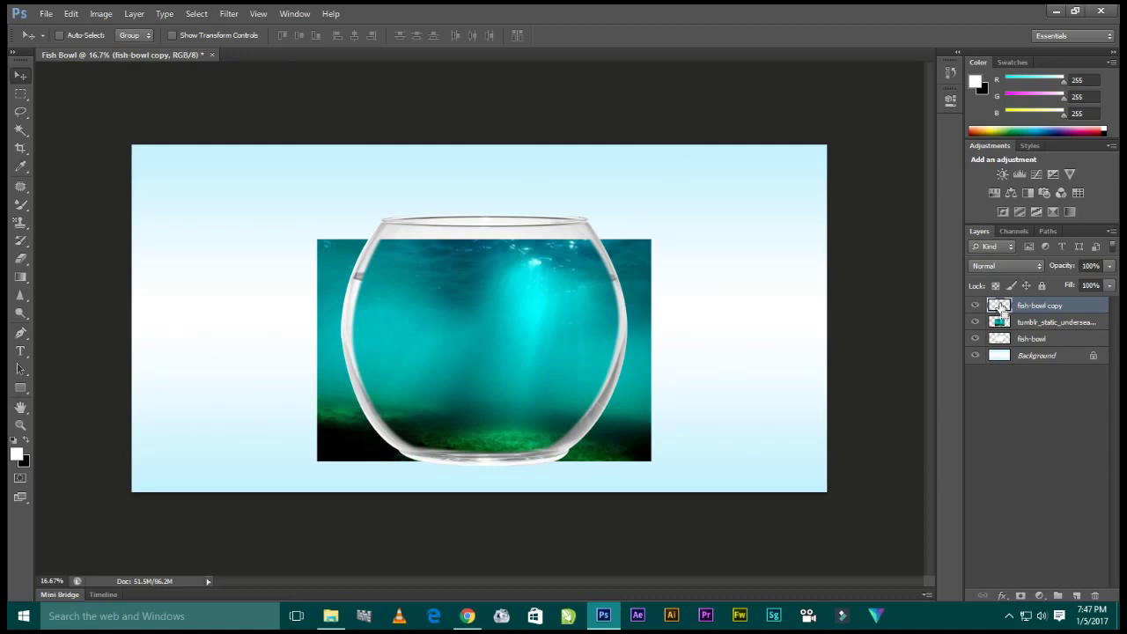
{"action": "left_click", "coordinate": [1038, 323]}
{"action": "left_click", "coordinate": [1043, 355]}
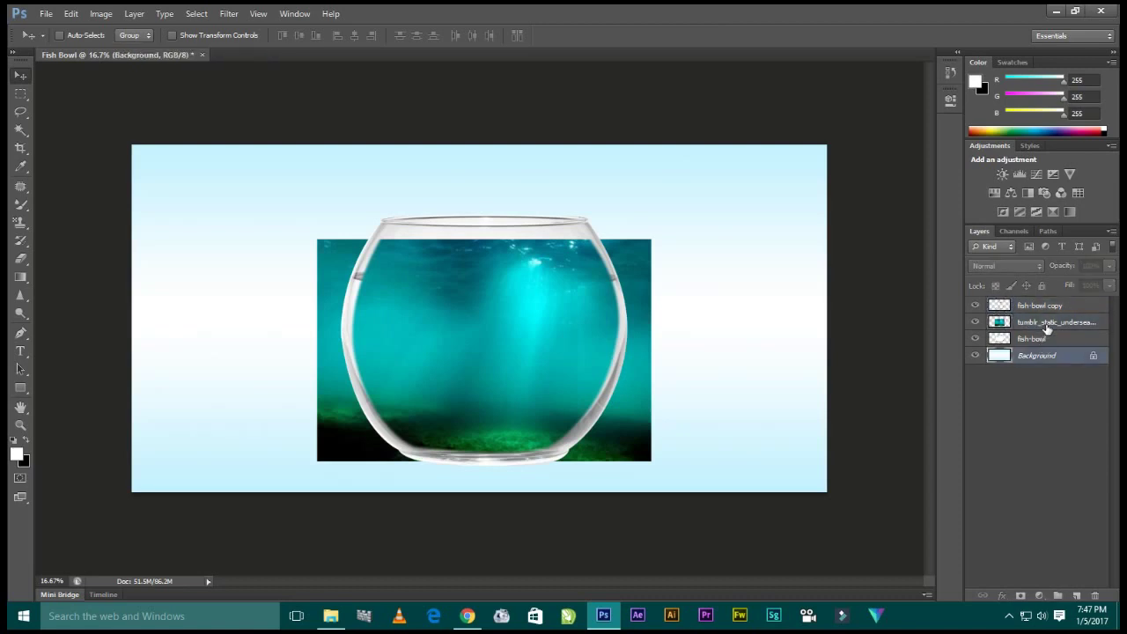
{"action": "left_click", "coordinate": [1049, 326]}
{"action": "right_click", "coordinate": [1048, 330]}
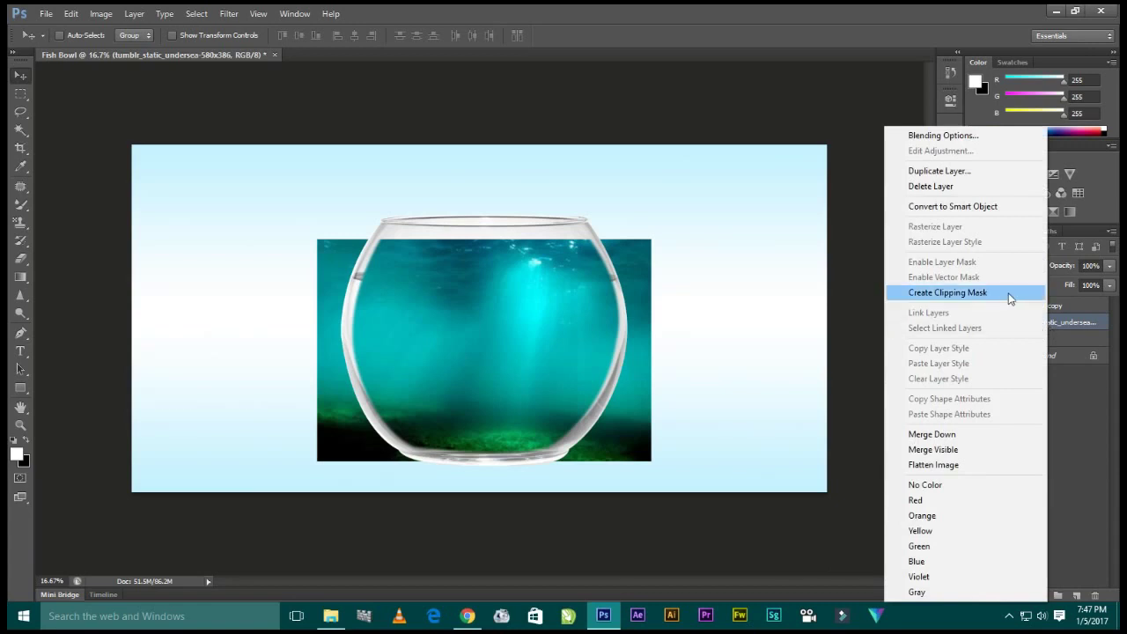
{"action": "left_click", "coordinate": [951, 298]}
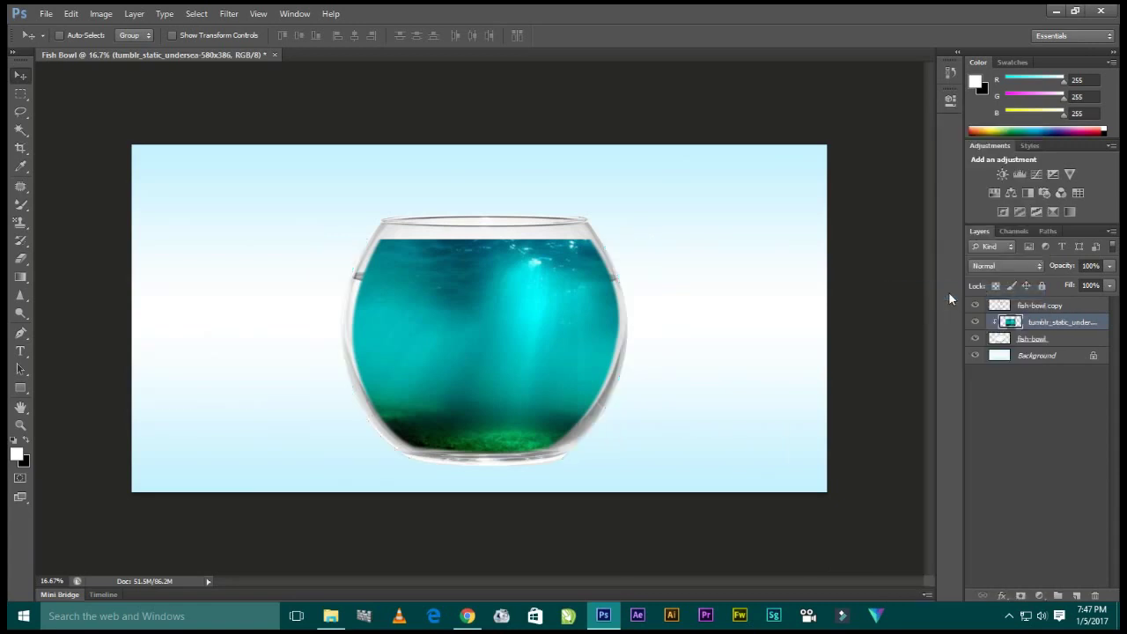
- Set the Eraser to a 288 px, 0% hardness brush and select the fish-bowl copy layer
{"action": "left_click", "coordinate": [20, 258]}
{"action": "right_click", "coordinate": [21, 258]}
{"action": "left_click", "coordinate": [88, 255]}
{"action": "key", "text": "ctrl+z"}
{"action": "key", "text": "ctrl+alt+g"}
{"action": "right_click", "coordinate": [493, 278]}
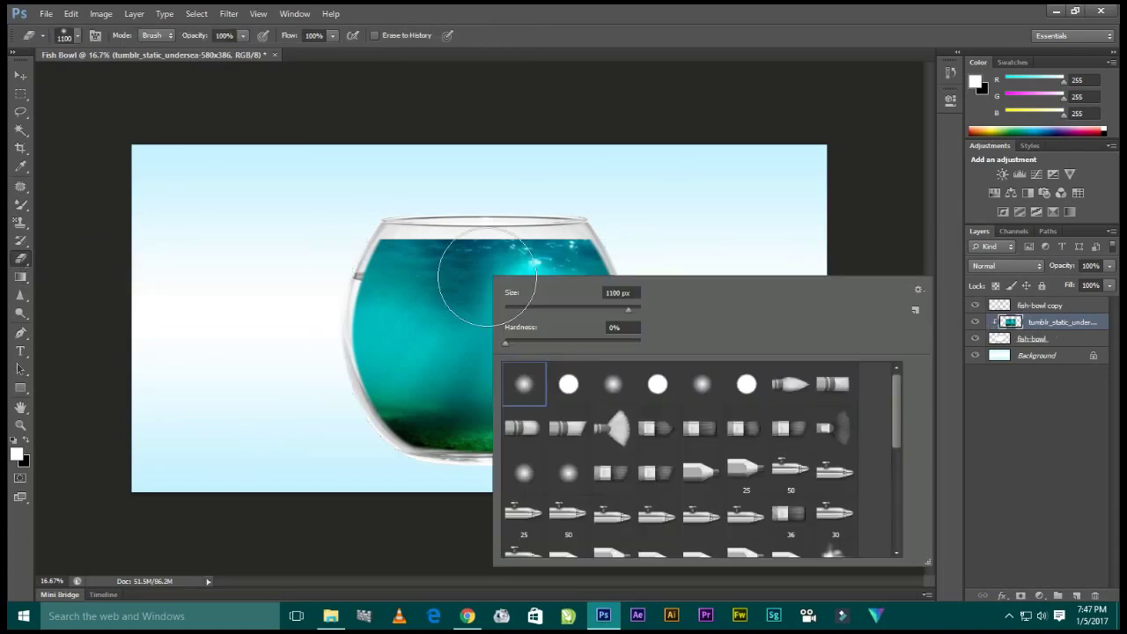
{"action": "left_click", "coordinate": [538, 307]}
{"action": "type", "text": "100"}
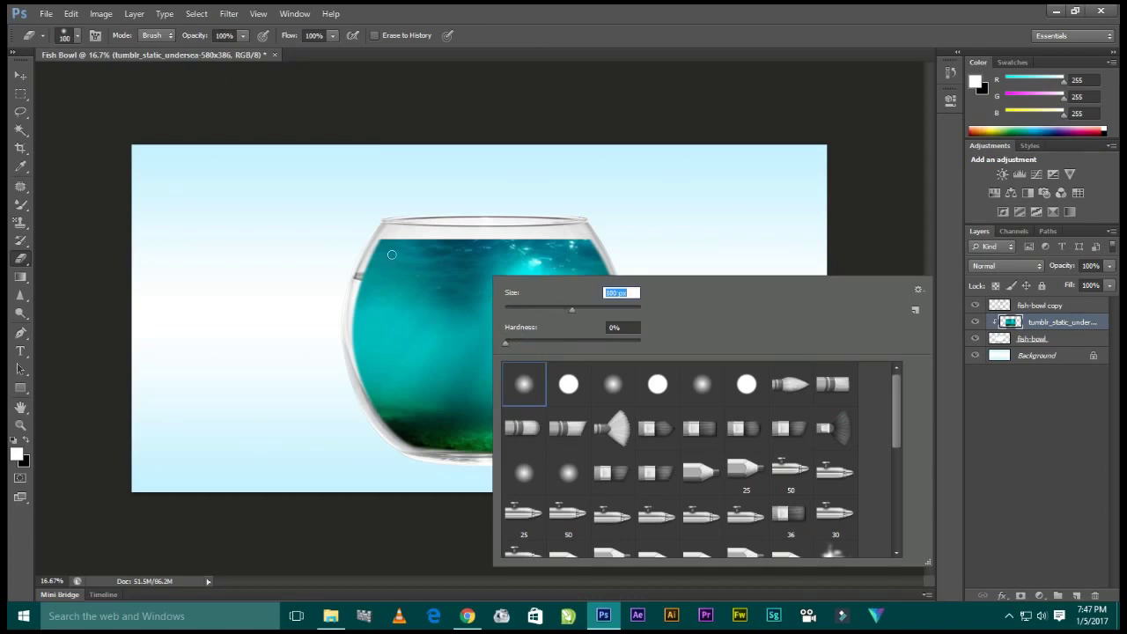
{"action": "left_click", "coordinate": [587, 310]}
{"action": "key", "text": "Return"}
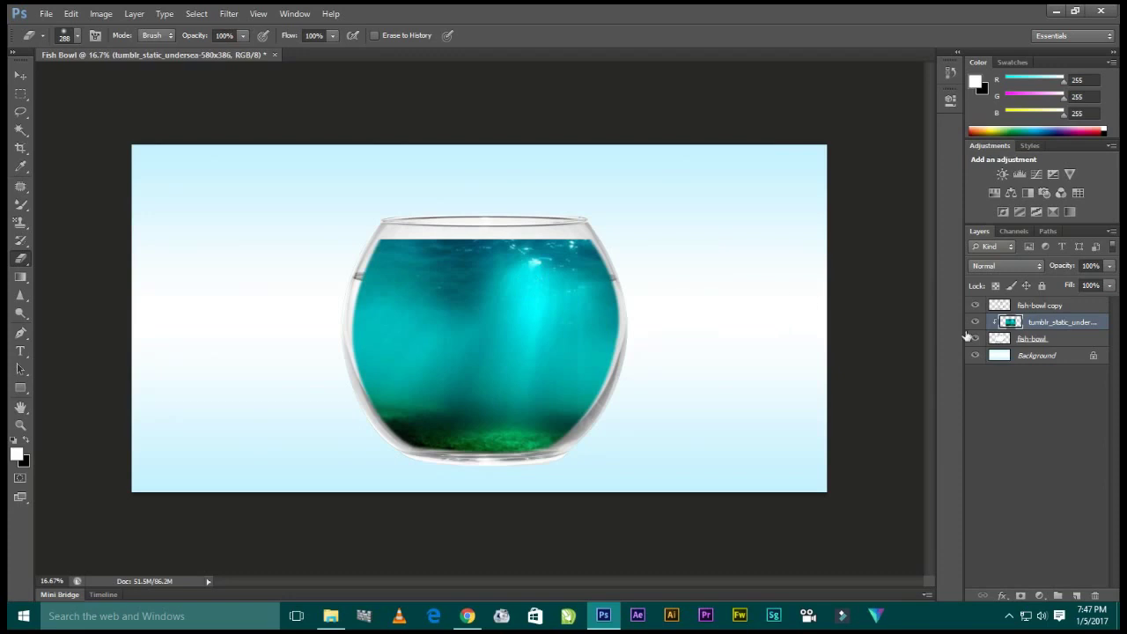
{"action": "left_click", "coordinate": [1042, 306]}
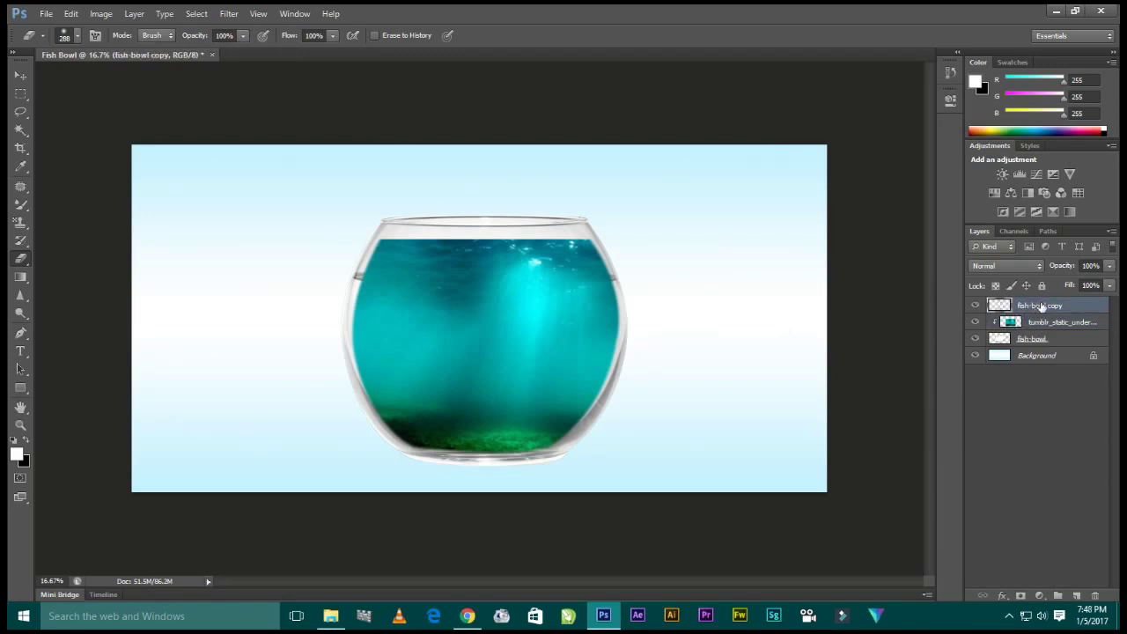
- Set the fish-bowl copy to 80% opacity and softly erase haze along the bowl's left and bottom
{"action": "left_click_drag", "start_coordinate": [1055, 270], "coordinate": [1050, 272]}
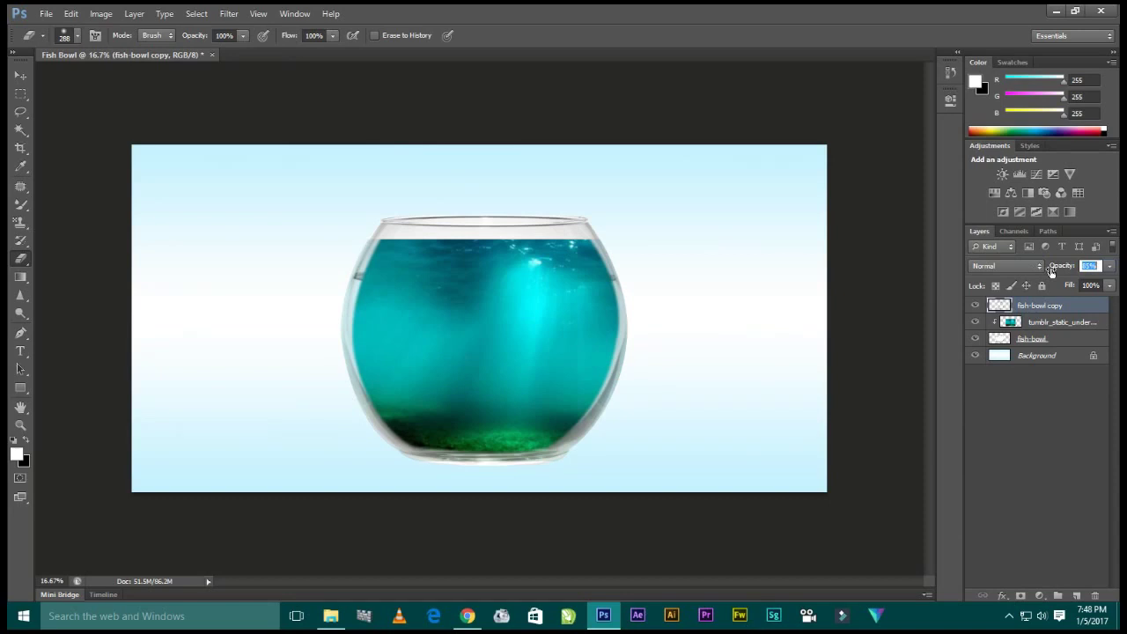
{"action": "type", "text": "80"}
{"action": "key", "text": "Return"}
{"action": "left_click_drag", "start_coordinate": [381, 256], "coordinate": [368, 335]}
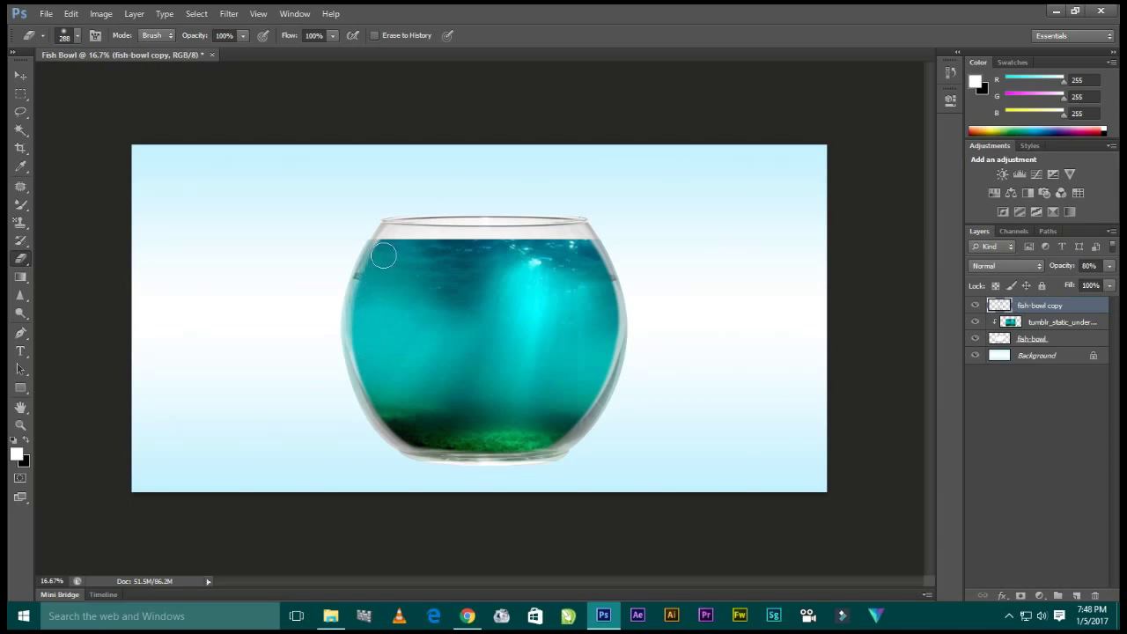
{"action": "key", "text": "ctrl+z"}
{"action": "key", "text": "ctrl+z"}
{"action": "mouse_move", "coordinate": [389, 415]}
{"action": "left_mouse_down"}
{"action": "mouse_move", "coordinate": [465, 461]}
{"action": "mouse_move", "coordinate": [528, 440]}
{"action": "left_mouse_up"}
{"action": "key", "text": "ctrl+z"}
{"action": "mouse_move", "coordinate": [403, 429]}
{"action": "left_mouse_down"}
{"action": "mouse_move", "coordinate": [510, 440]}
{"action": "mouse_move", "coordinate": [452, 443]}
{"action": "mouse_move", "coordinate": [390, 410]}
{"action": "left_mouse_up"}
{"action": "key", "text": "ctrl+z"}
{"action": "key", "text": "ctrl+z"}
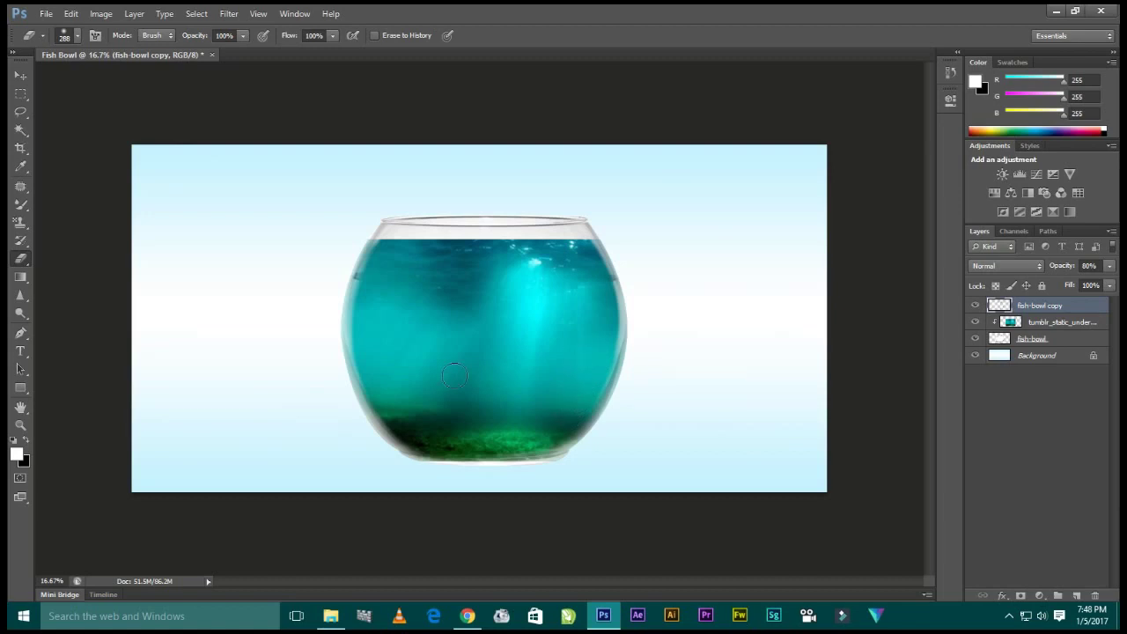
{"action": "left_click_drag", "start_coordinate": [399, 421], "coordinate": [396, 416]}
{"action": "left_click_drag", "start_coordinate": [366, 339], "coordinate": [368, 295]}
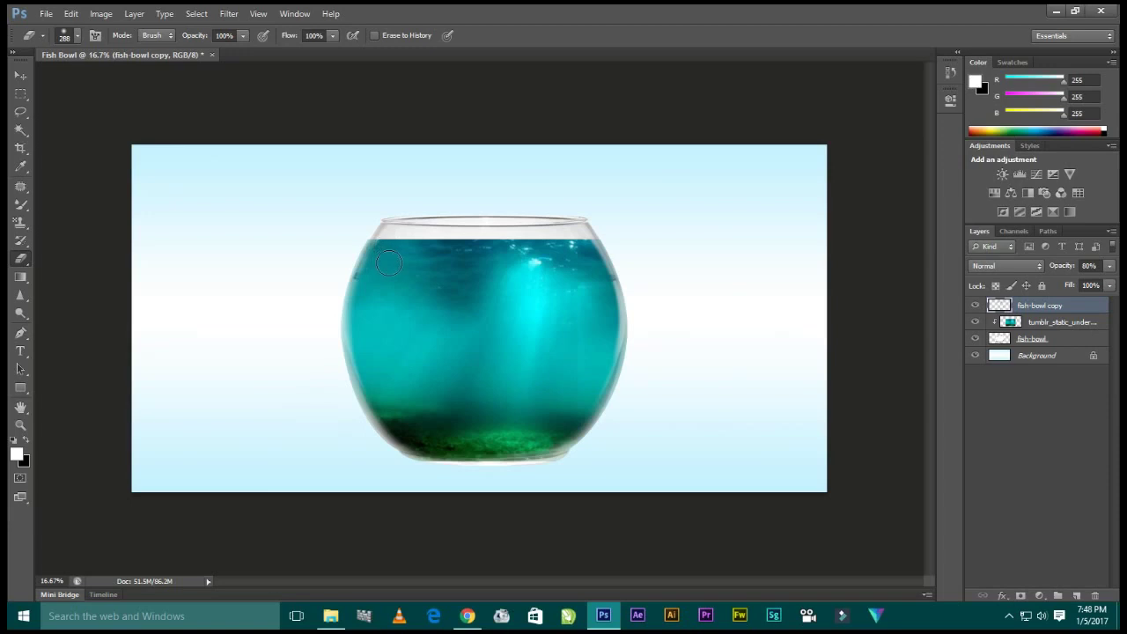
- Erase a band across the top of the undersea layer so clear glass shows above the water
{"action": "left_click", "coordinate": [1047, 326]}
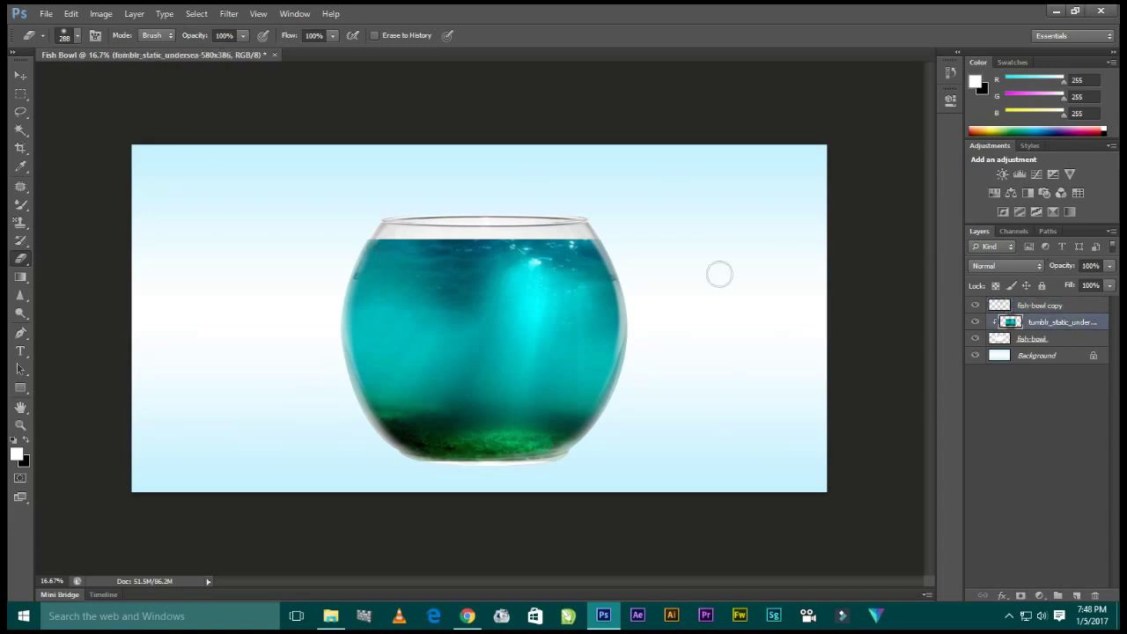
{"action": "mouse_move", "coordinate": [350, 239]}
{"action": "left_mouse_down"}
{"action": "mouse_move", "coordinate": [455, 232]}
{"action": "mouse_move", "coordinate": [400, 253]}
{"action": "mouse_move", "coordinate": [629, 244]}
{"action": "mouse_move", "coordinate": [360, 249]}
{"action": "left_mouse_up"}
{"action": "key", "text": "ctrl+z"}
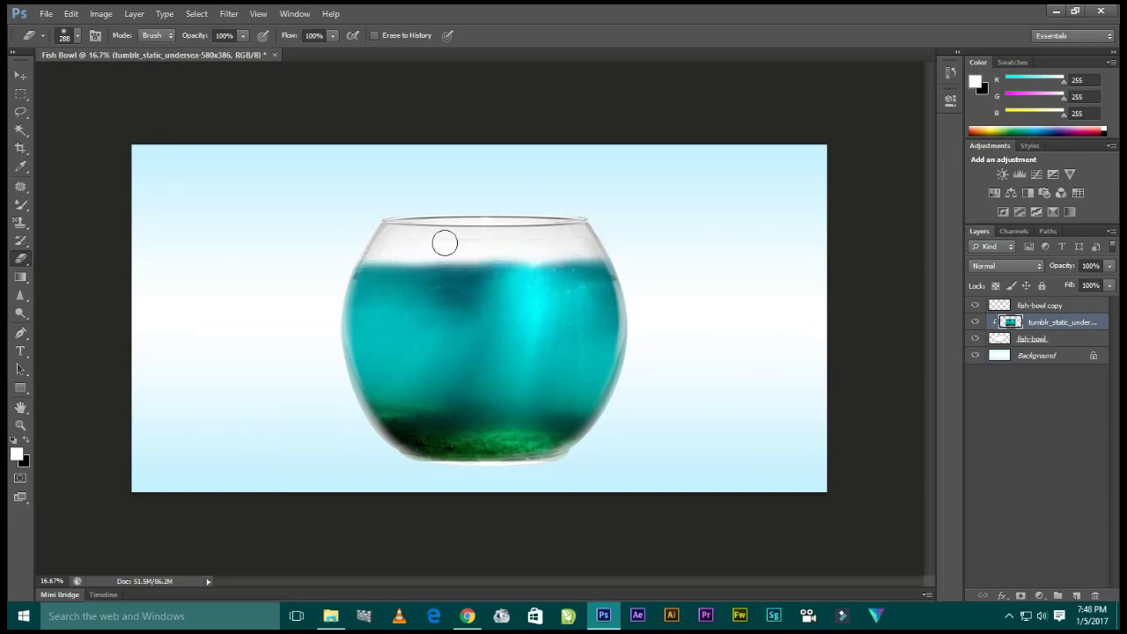
{"action": "key", "text": "ctrl+z"}
{"action": "key", "text": "ctrl+z"}
{"action": "mouse_move", "coordinate": [608, 244]}
{"action": "left_mouse_down"}
{"action": "mouse_move", "coordinate": [486, 254]}
{"action": "mouse_move", "coordinate": [323, 234]}
{"action": "left_mouse_up"}
{"action": "left_click", "coordinate": [21, 77]}
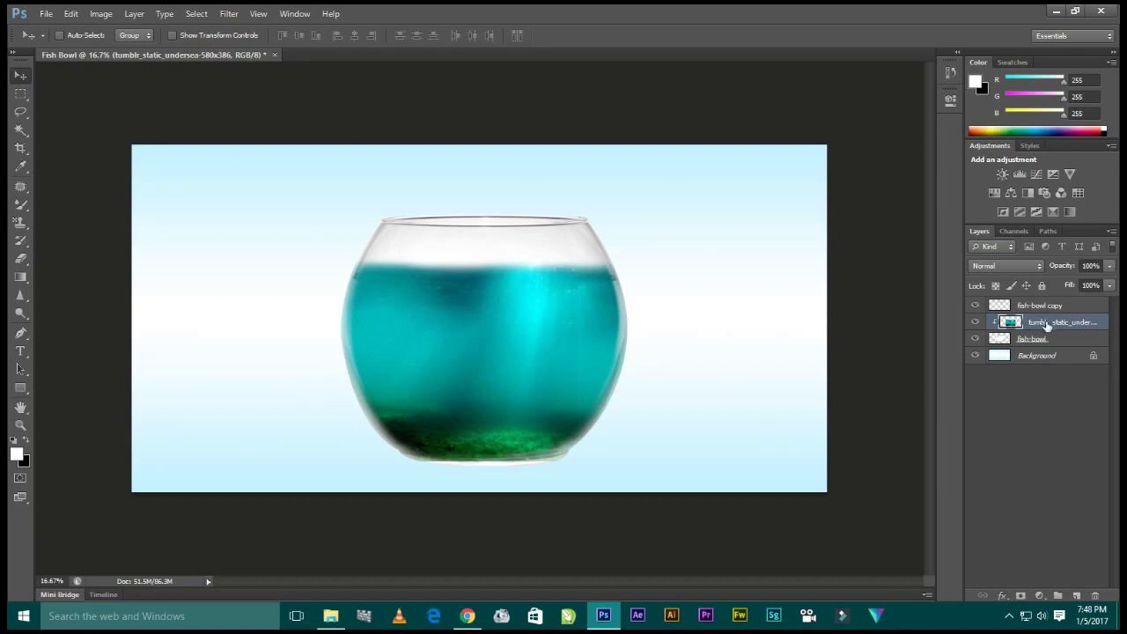
{"action": "mouse_move", "coordinate": [1059, 326]}
{"action": "left_mouse_down"}
{"action": "mouse_move", "coordinate": [1079, 595]}
{"action": "mouse_move", "coordinate": [1042, 324]}
{"action": "left_mouse_up"}
- Place the New-Arrival mountain rock PNG at about 15% scale on the bowl's floor
{"action": "left_click", "coordinate": [331, 615]}
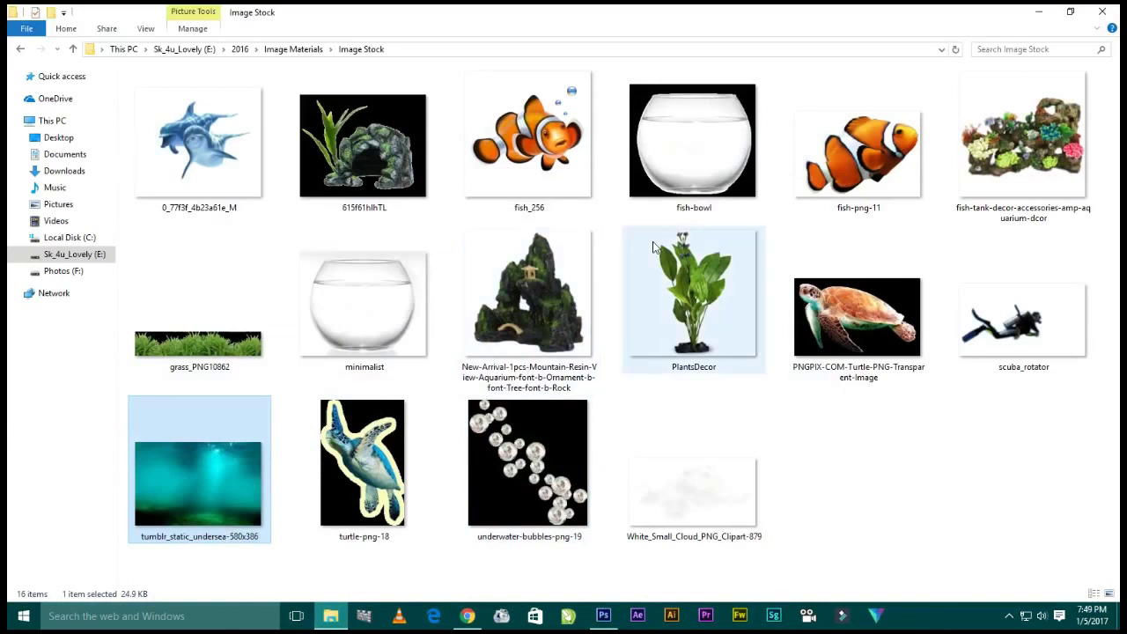
{"action": "left_click_drag", "start_coordinate": [572, 283], "coordinate": [582, 545]}
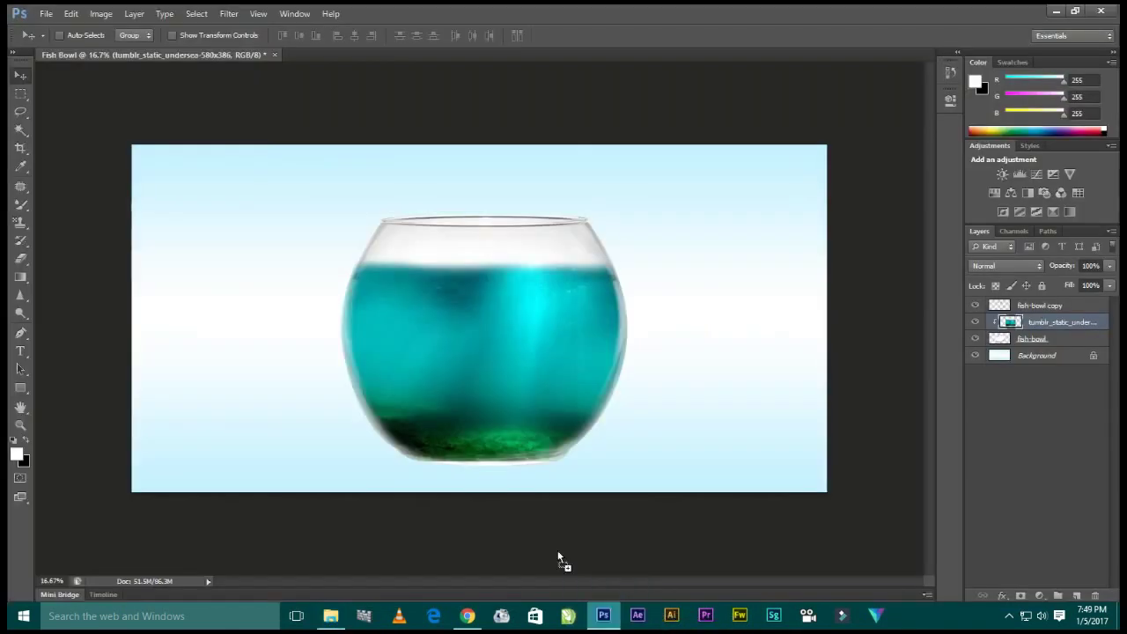
{"action": "left_click_drag", "start_coordinate": [582, 545], "coordinate": [466, 352]}
{"action": "mouse_move", "coordinate": [652, 146]}
{"action": "left_mouse_down"}
{"action": "mouse_move", "coordinate": [452, 414]}
{"action": "mouse_move", "coordinate": [462, 395]}
{"action": "left_mouse_up"}
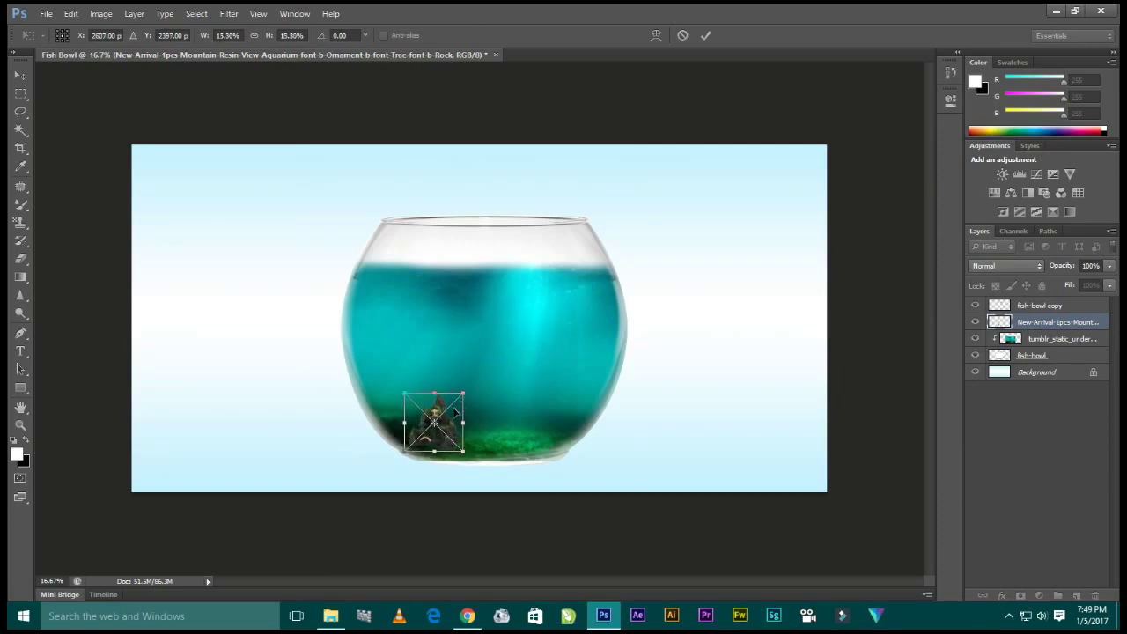
{"action": "left_click_drag", "start_coordinate": [450, 417], "coordinate": [454, 419]}
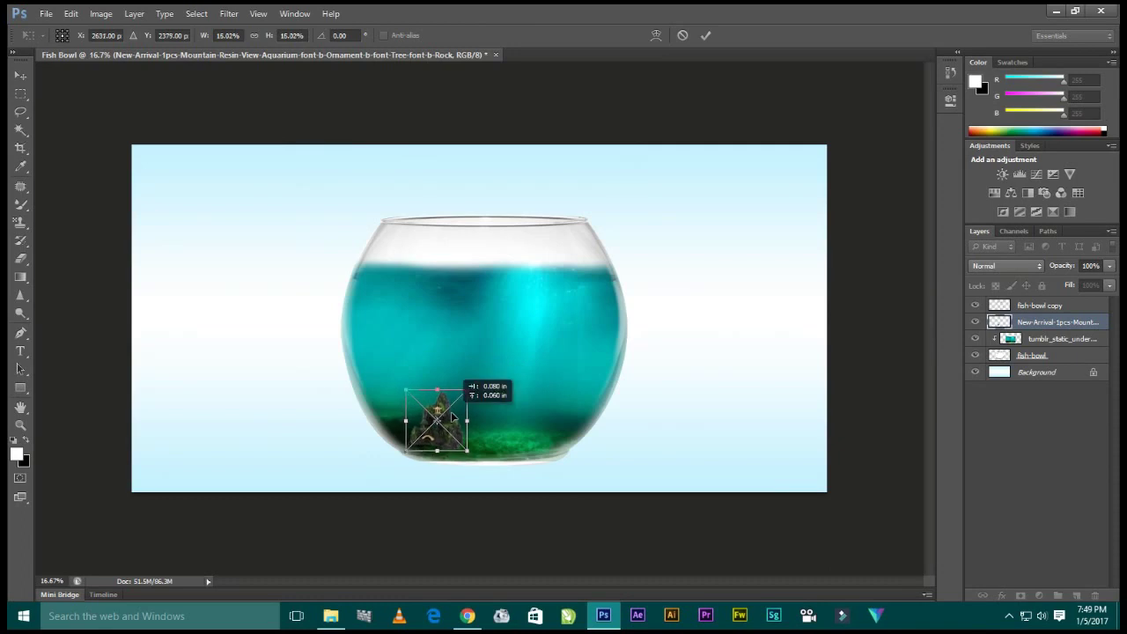
{"action": "right_click", "coordinate": [453, 419]}
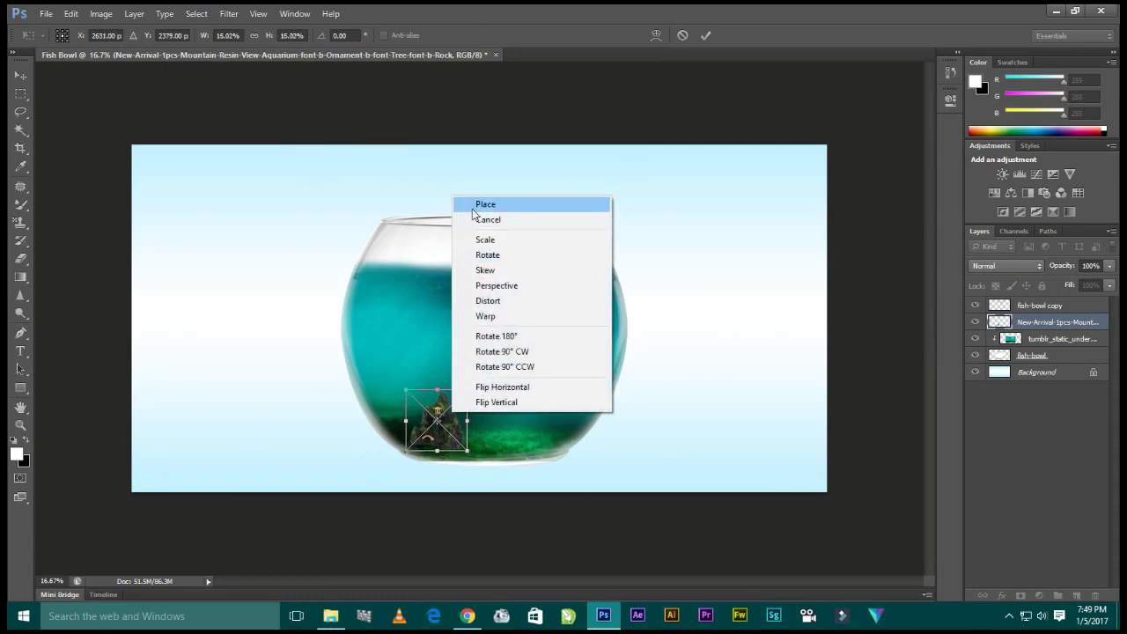
{"action": "left_click", "coordinate": [473, 208]}
{"action": "left_click_drag", "start_coordinate": [444, 403], "coordinate": [446, 402]}
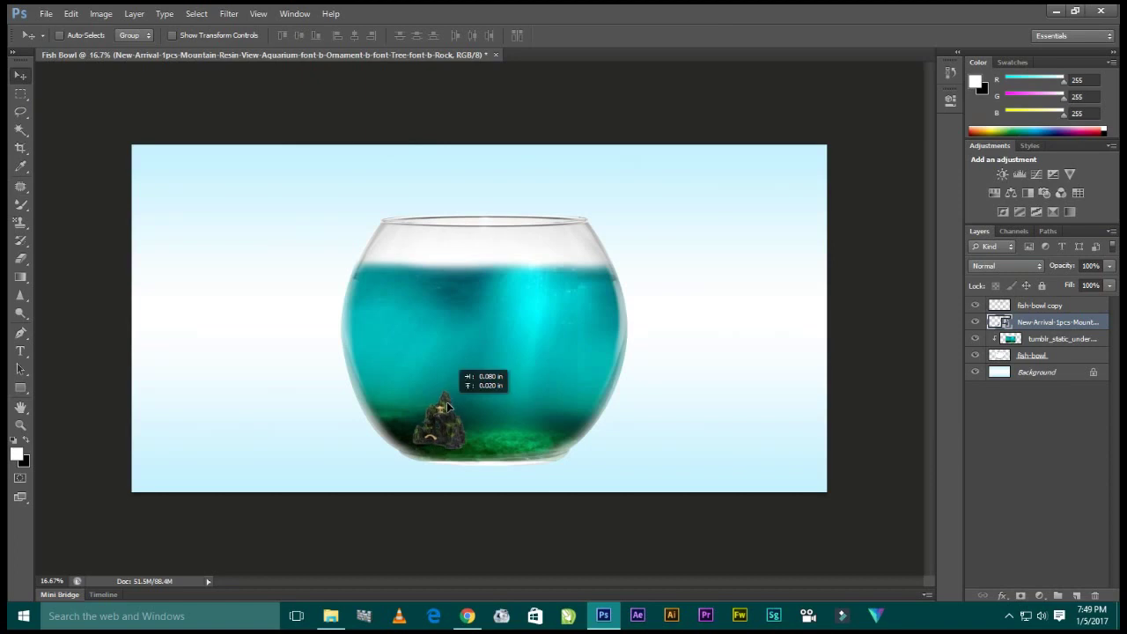
- Place the fish-tank-decor coral PNG into the bowl, scaled down to about 64%
{"action": "left_click", "coordinate": [333, 617]}
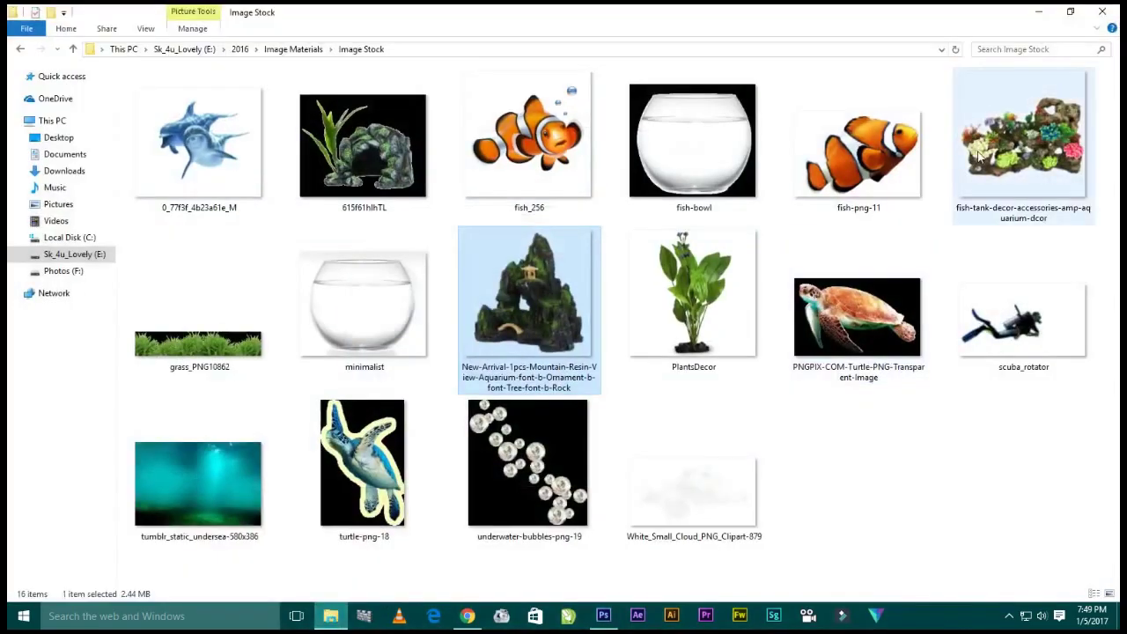
{"action": "left_click", "coordinate": [1001, 157]}
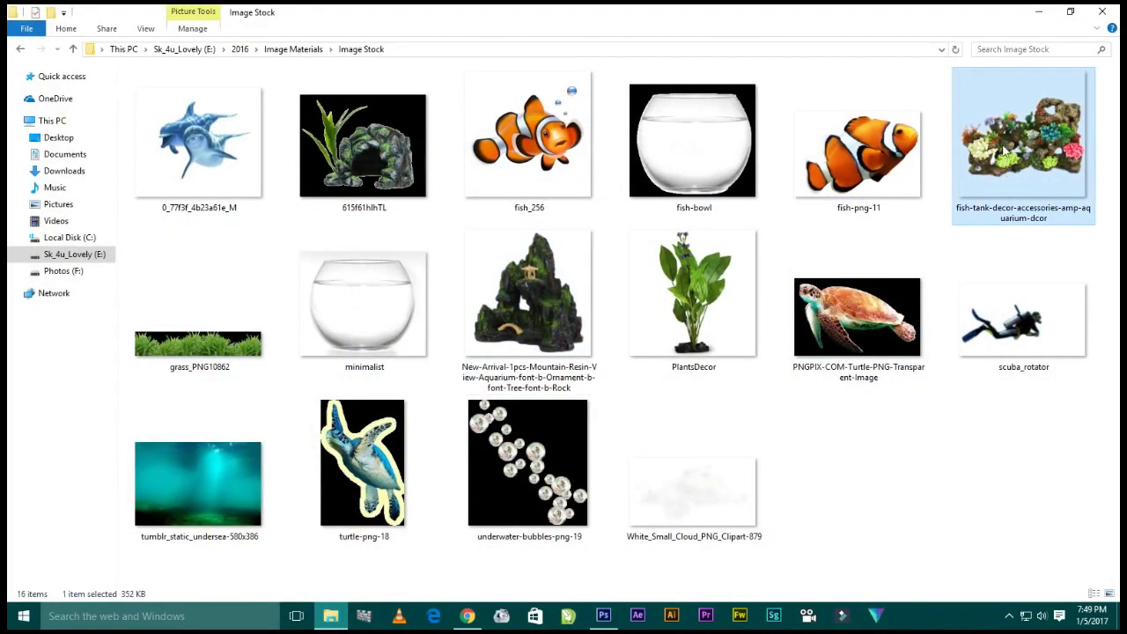
{"action": "mouse_move", "coordinate": [998, 148]}
{"action": "left_mouse_down"}
{"action": "mouse_move", "coordinate": [603, 615]}
{"action": "mouse_move", "coordinate": [546, 539]}
{"action": "left_mouse_up"}
{"action": "left_click_drag", "start_coordinate": [503, 401], "coordinate": [502, 386]}
{"action": "left_click_drag", "start_coordinate": [552, 248], "coordinate": [534, 272]}
{"action": "mouse_move", "coordinate": [513, 324]}
{"action": "left_mouse_down"}
{"action": "mouse_move", "coordinate": [511, 414]}
{"action": "mouse_move", "coordinate": [537, 369]}
{"action": "left_mouse_up"}
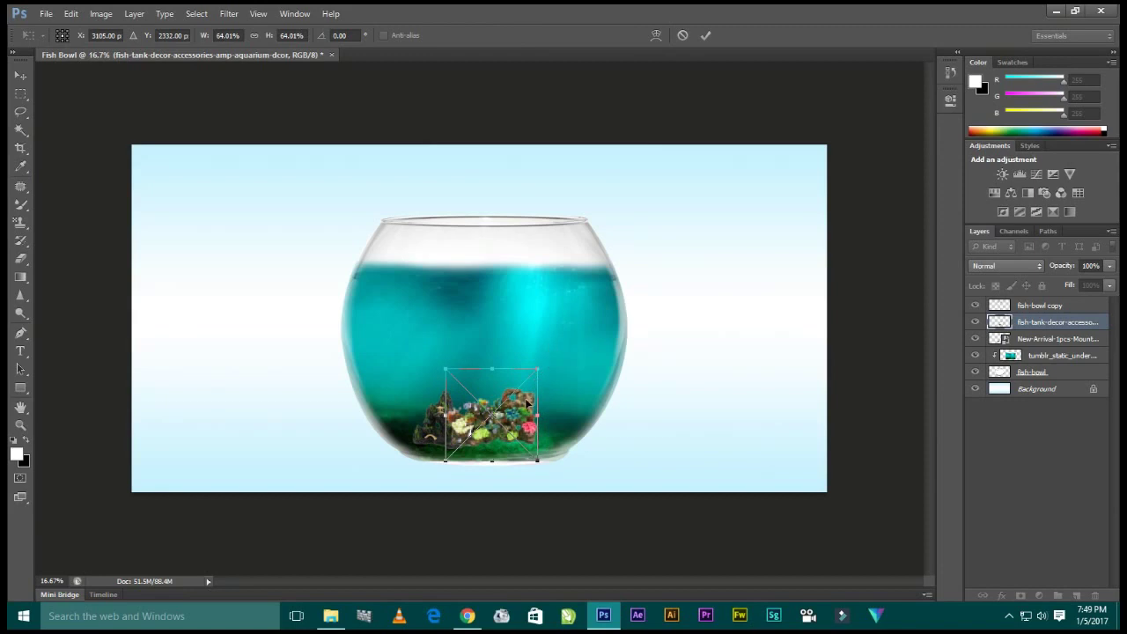
{"action": "right_click", "coordinate": [527, 402]}
{"action": "left_click", "coordinate": [585, 191]}
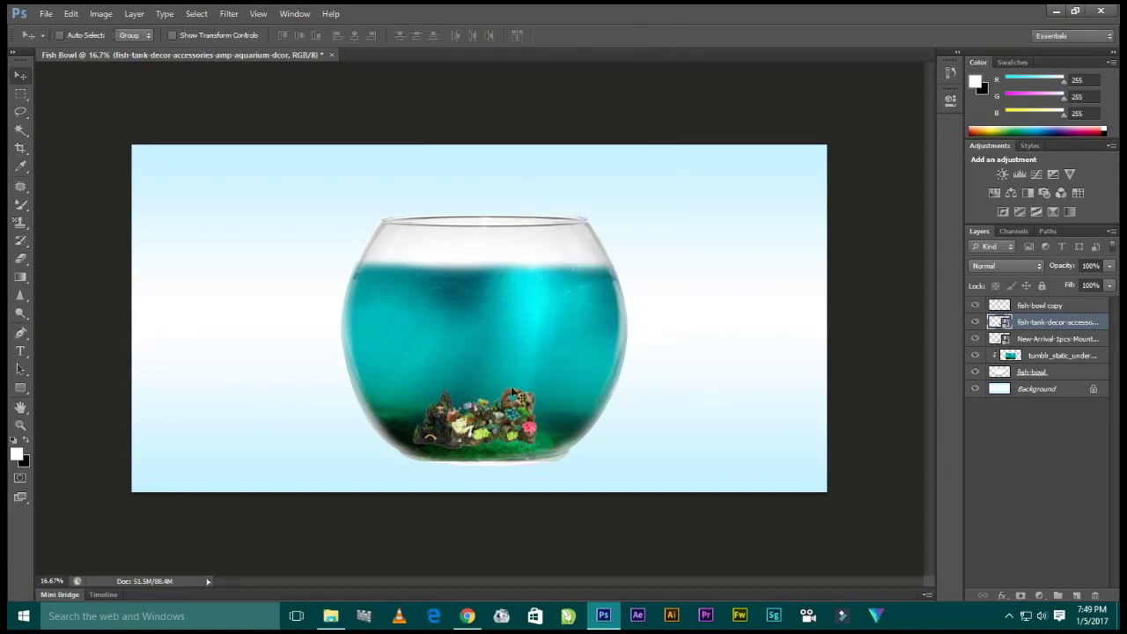
- Move the coral layer below the New-Arrival rock and settle it along the bowl floor
{"action": "left_click_drag", "start_coordinate": [513, 391], "coordinate": [508, 394]}
{"action": "left_click_drag", "start_coordinate": [1043, 325], "coordinate": [1043, 345]}
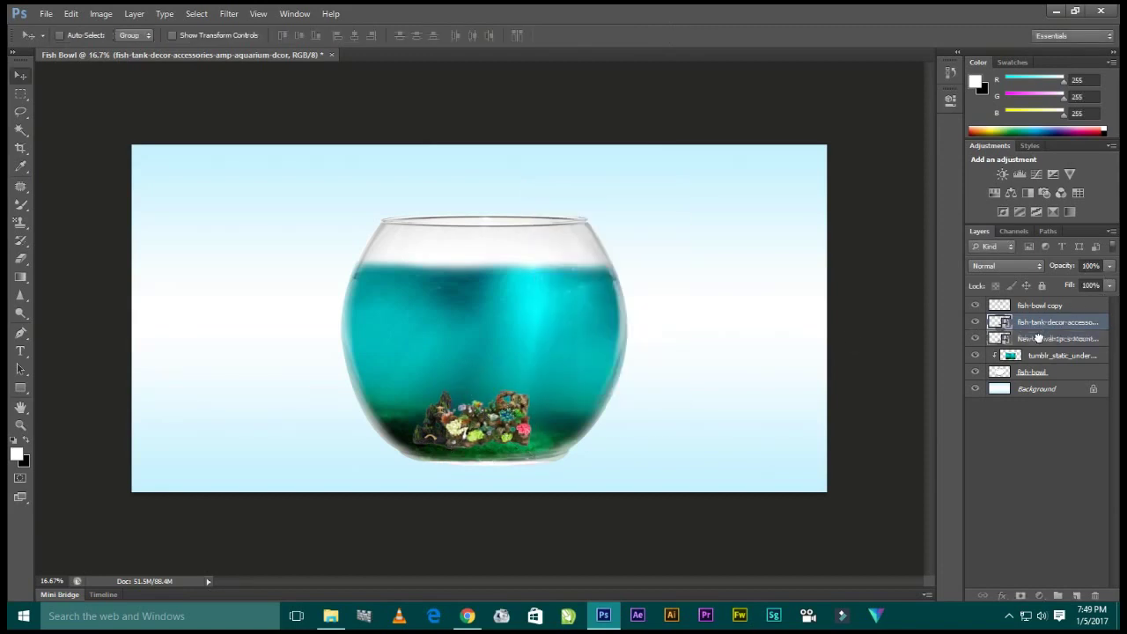
{"action": "left_click_drag", "start_coordinate": [526, 409], "coordinate": [547, 407]}
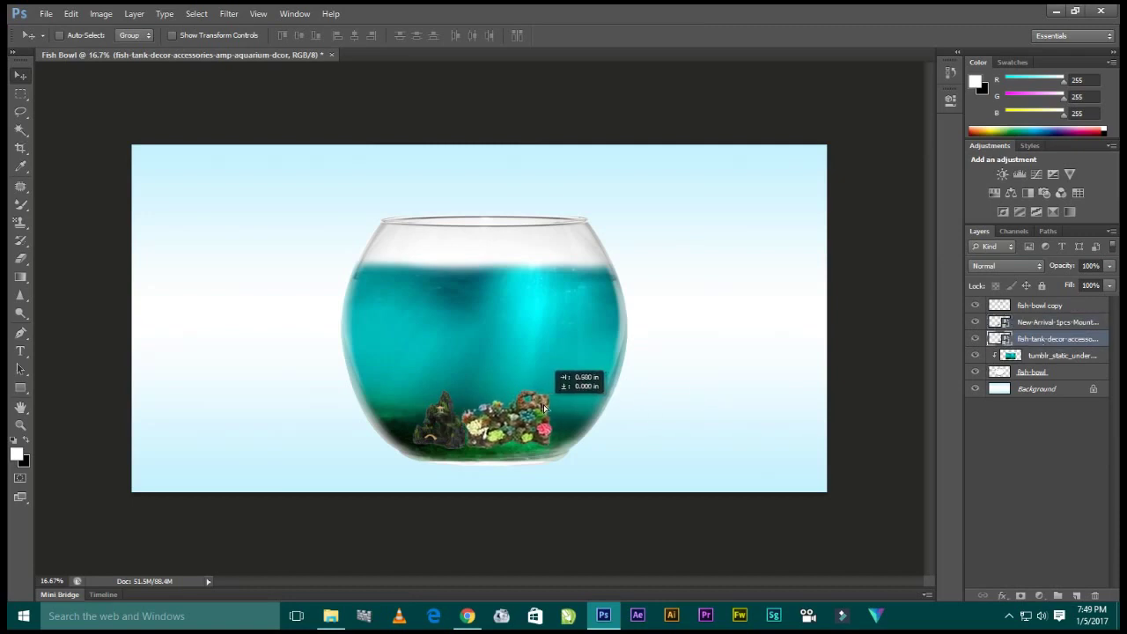
{"action": "left_click_drag", "start_coordinate": [547, 407], "coordinate": [550, 402]}
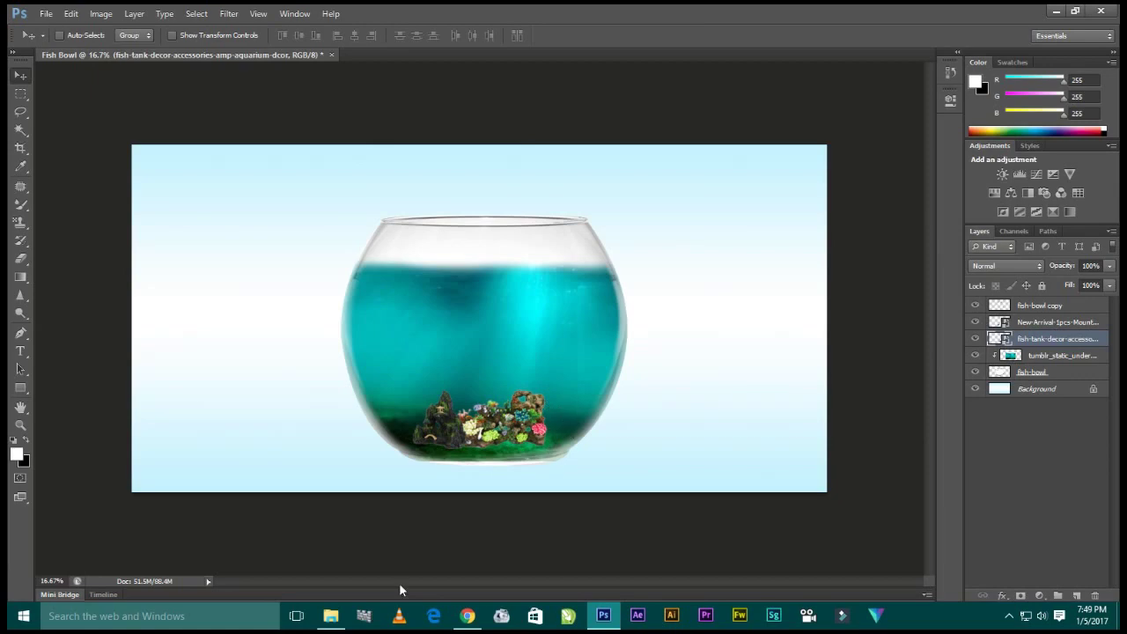
{"action": "left_click", "coordinate": [330, 616]}
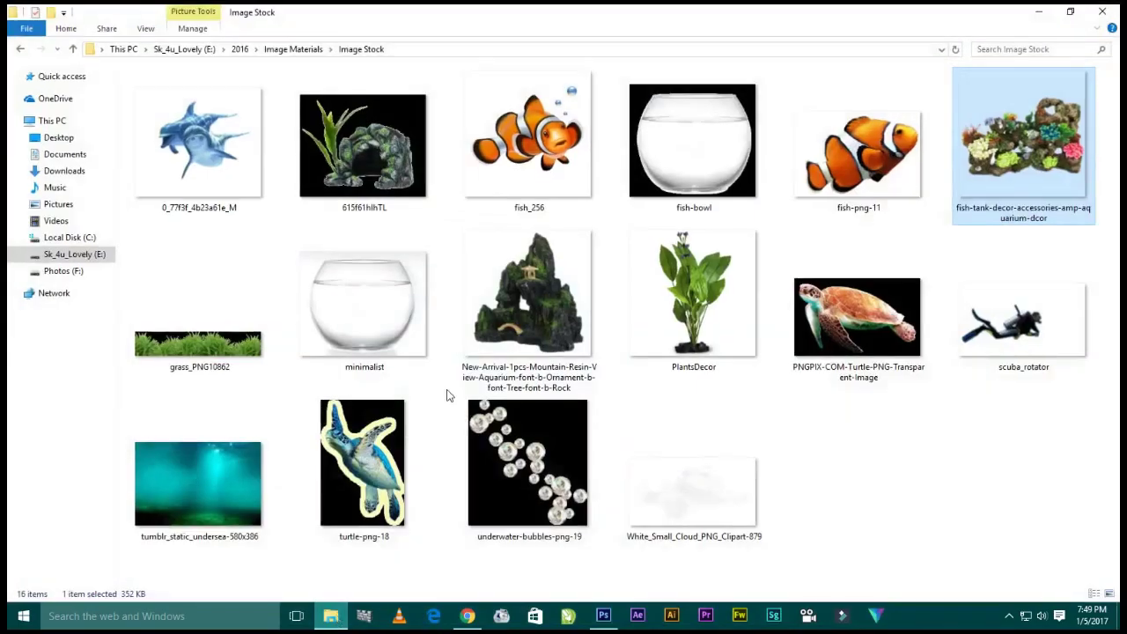
- Place the 615f61hlhTL cave rock at 13% scale on the right of the bowl floor
{"action": "left_click", "coordinate": [534, 294]}
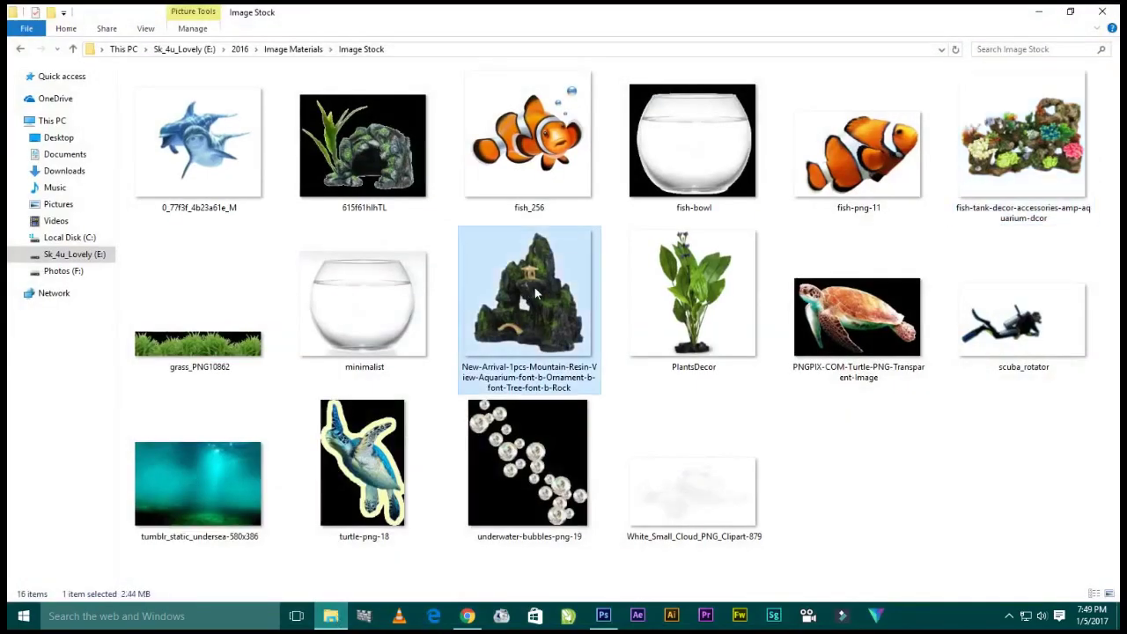
{"action": "left_click", "coordinate": [419, 163]}
{"action": "left_click_drag", "start_coordinate": [352, 157], "coordinate": [546, 401]}
{"action": "mouse_move", "coordinate": [691, 144]}
{"action": "left_mouse_down"}
{"action": "mouse_move", "coordinate": [581, 356]}
{"action": "mouse_move", "coordinate": [583, 449]}
{"action": "mouse_move", "coordinate": [577, 409]}
{"action": "mouse_move", "coordinate": [573, 440]}
{"action": "left_mouse_up"}
{"action": "right_click", "coordinate": [560, 402]}
{"action": "left_click", "coordinate": [611, 198]}
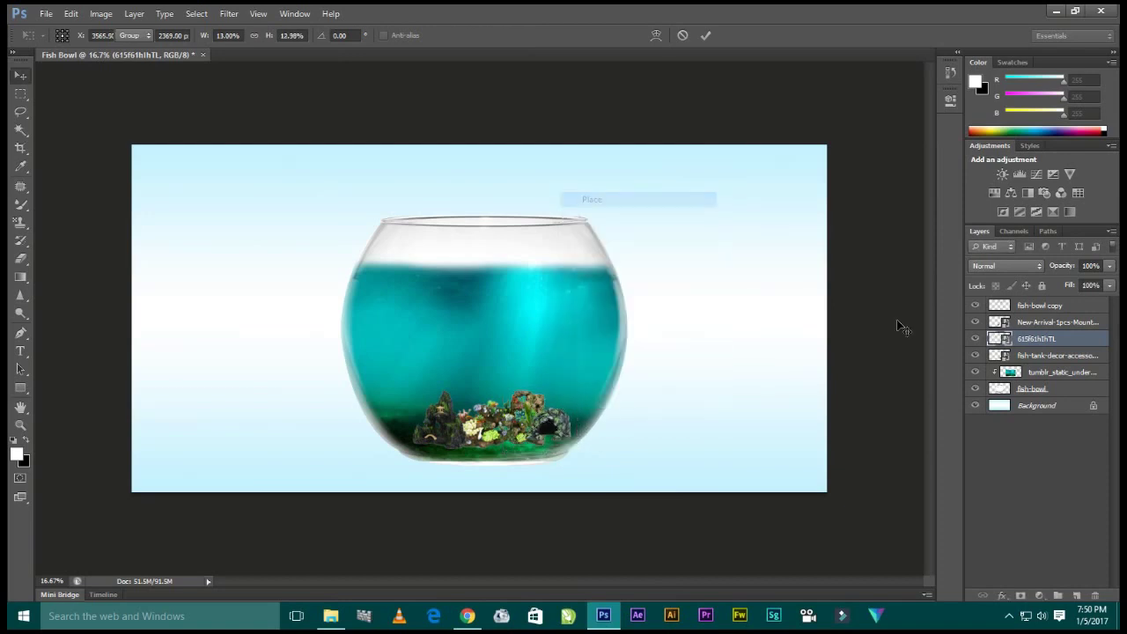
{"action": "left_click", "coordinate": [1035, 324]}
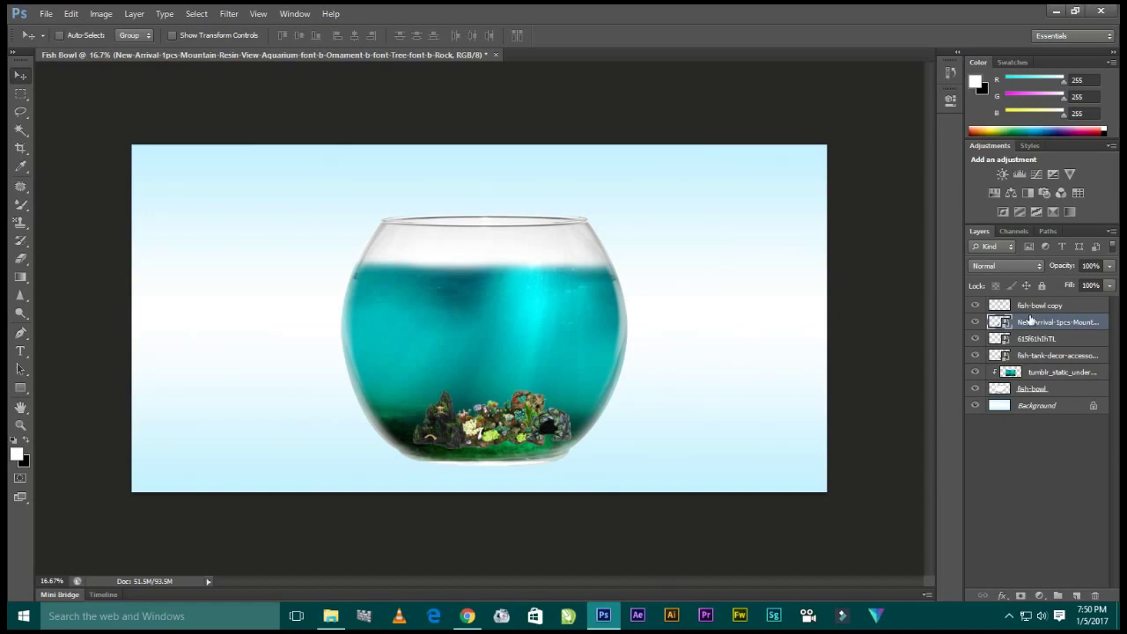
- Rasterize the mountain rock, cave rock and coral decor layers
{"action": "right_click", "coordinate": [1035, 322]}
{"action": "key", "text": "Escape"}
{"action": "right_click", "coordinate": [1032, 340]}
{"action": "left_click", "coordinate": [933, 261]}
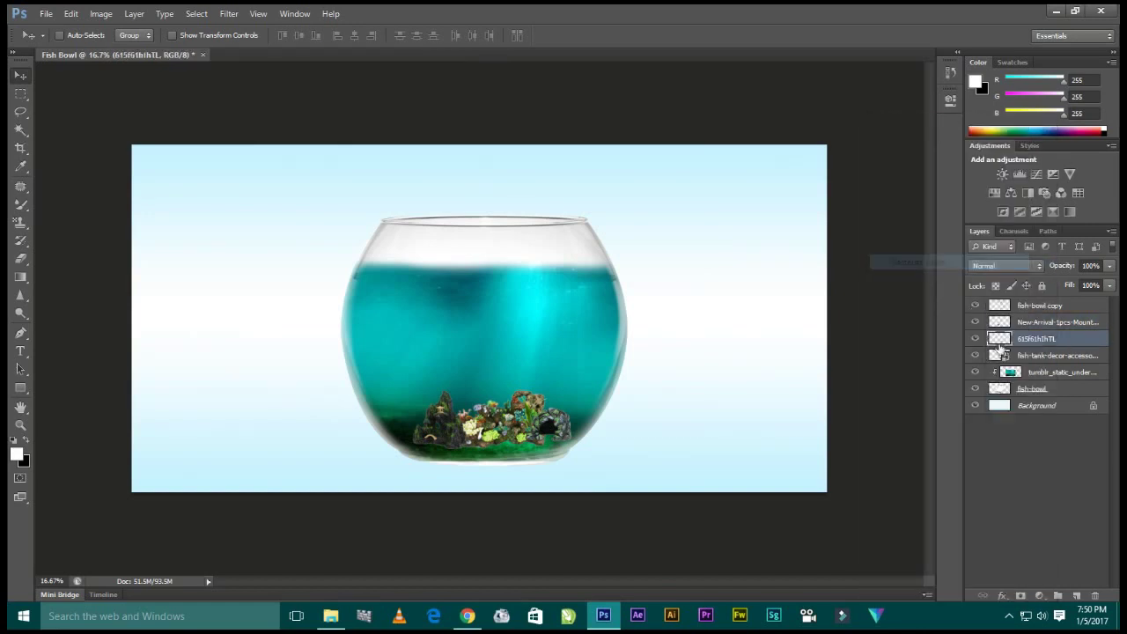
{"action": "right_click", "coordinate": [1026, 354]}
{"action": "left_click", "coordinate": [933, 262]}
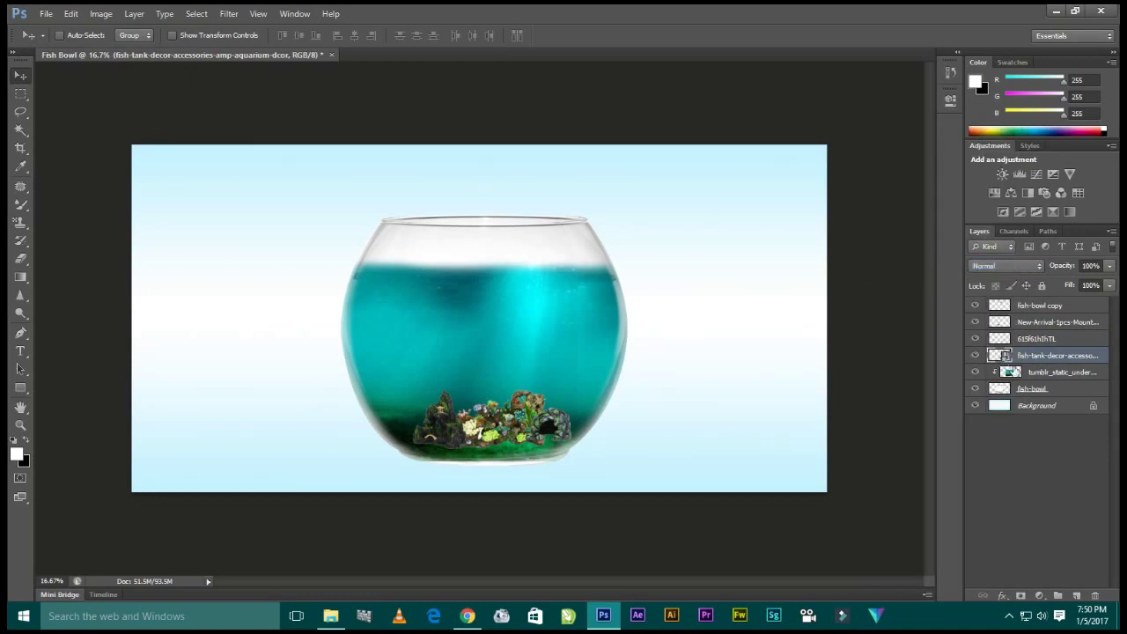
- Nudge the cave rock right and shift the mountain rock left along the floor
{"action": "left_click", "coordinate": [1034, 340]}
{"action": "left_click_drag", "start_coordinate": [757, 382], "coordinate": [760, 385]}
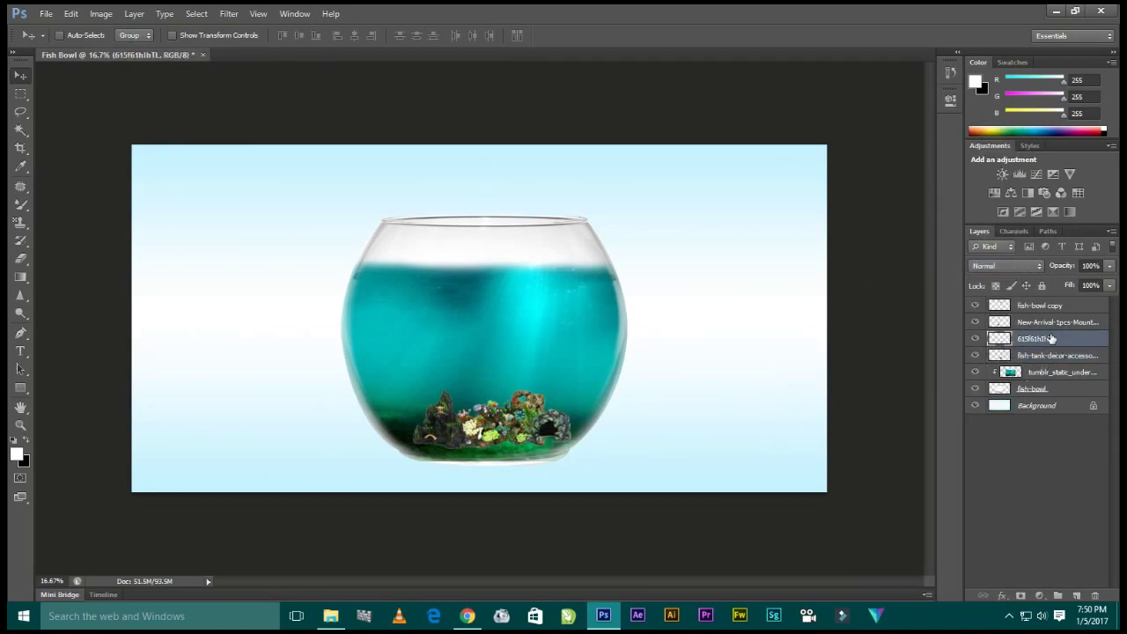
{"action": "key", "text": "Right"}
{"action": "key", "text": "Right"}
{"action": "key", "text": "Right"}
{"action": "key", "text": "Right"}
{"action": "left_click", "coordinate": [1010, 324]}
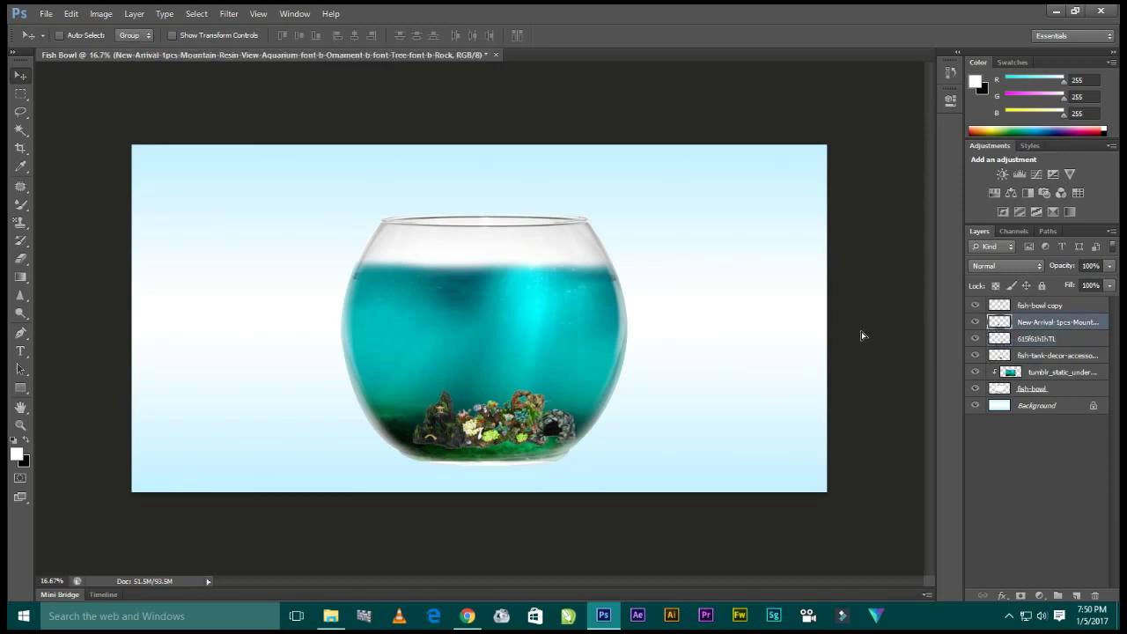
{"action": "key", "text": "shift+Left"}
{"action": "key", "text": "shift+Left"}
{"action": "key", "text": "shift+Left"}
{"action": "key", "text": "shift+Left"}
{"action": "key", "text": "shift+Left"}
{"action": "key", "text": "shift+Left"}
{"action": "key", "text": "shift+Left"}
{"action": "left_click", "coordinate": [1015, 339]}
{"action": "key", "text": "shift+Left"}
{"action": "key", "text": "shift+Left"}
{"action": "key", "text": "shift+Left"}
{"action": "key", "text": "shift+Left"}
{"action": "key", "text": "shift+Left"}
{"action": "key", "text": "shift+Left"}
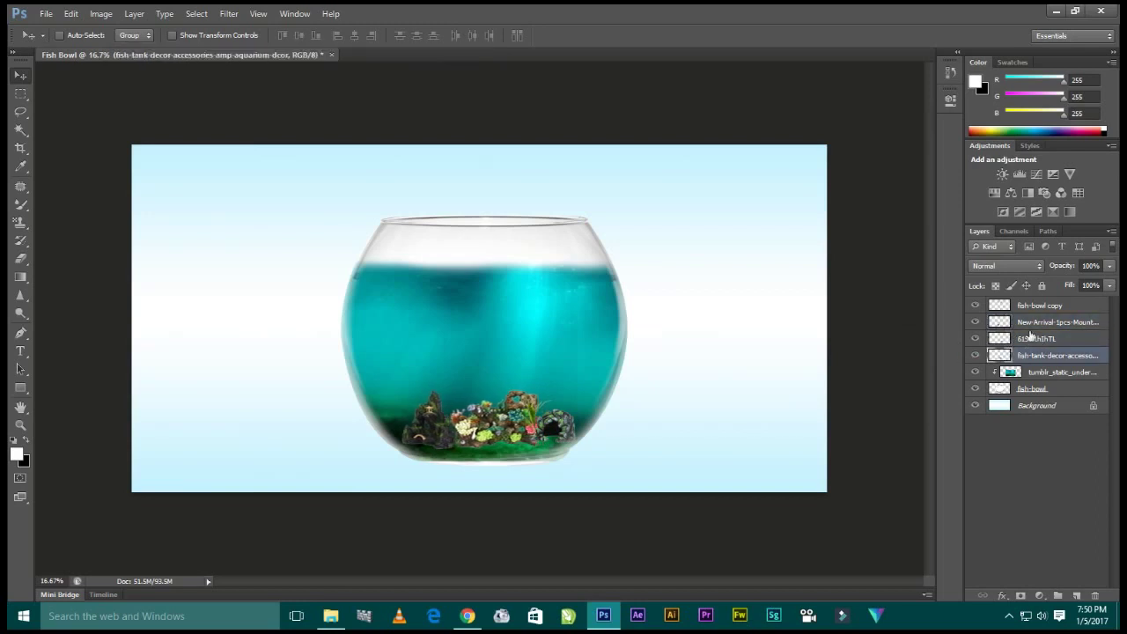
- Restack the rock layers below the coral and add an empty Layer 1 beneath them
{"action": "left_click_drag", "start_coordinate": [1028, 323], "coordinate": [1030, 356]}
{"action": "key", "text": "ctrl+bracketright"}
{"action": "key", "text": "ctrl+bracketright"}
{"action": "left_click", "coordinate": [1028, 340]}
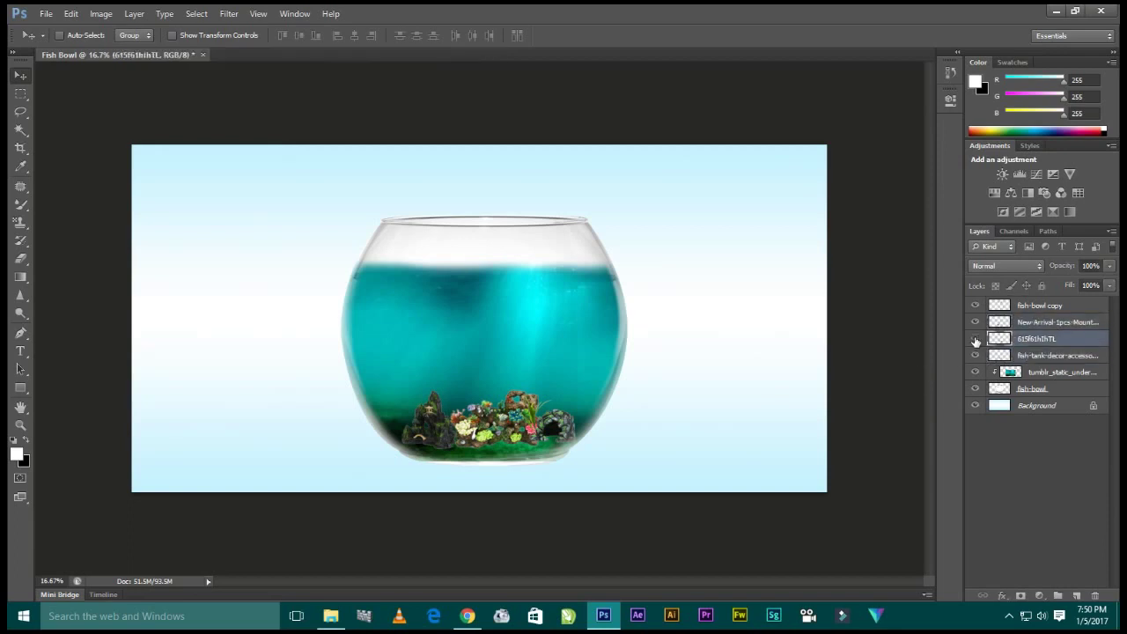
{"action": "left_click_drag", "start_coordinate": [1025, 341], "coordinate": [1025, 361]}
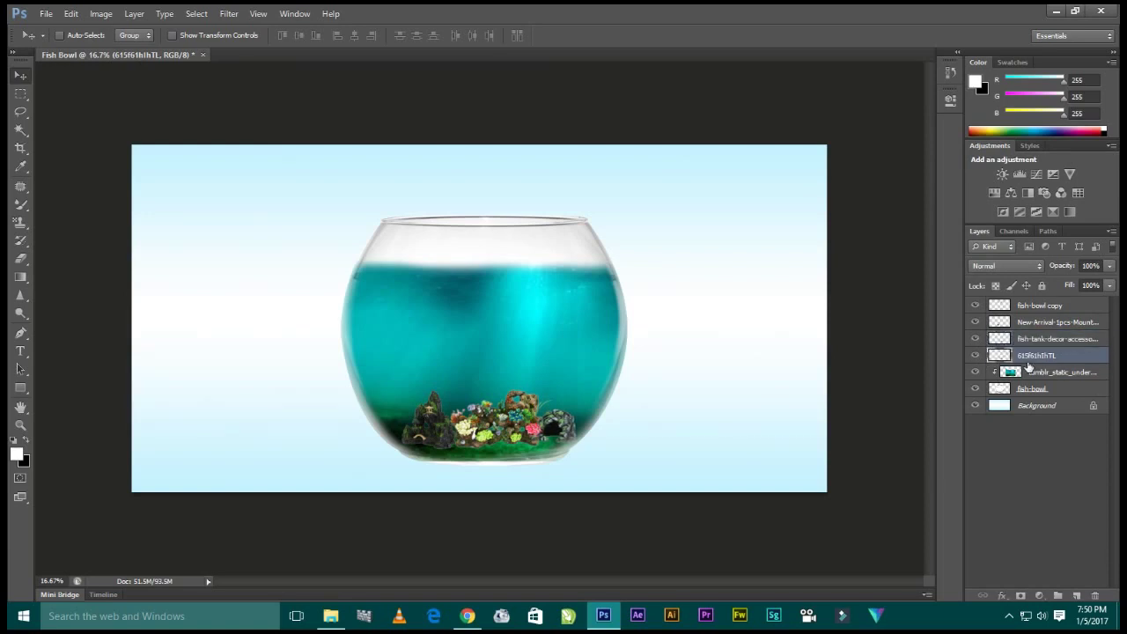
{"action": "left_click", "coordinate": [975, 355]}
{"action": "left_click", "coordinate": [974, 355]}
{"action": "left_click", "coordinate": [1076, 596]}
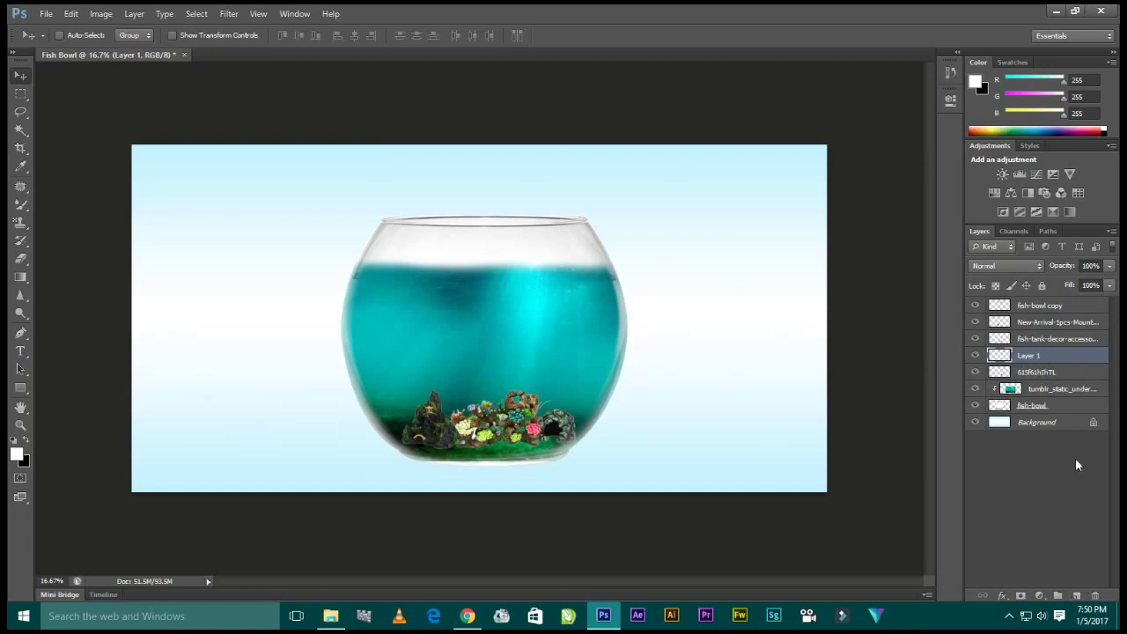
{"action": "left_click_drag", "start_coordinate": [1061, 354], "coordinate": [1066, 373]}
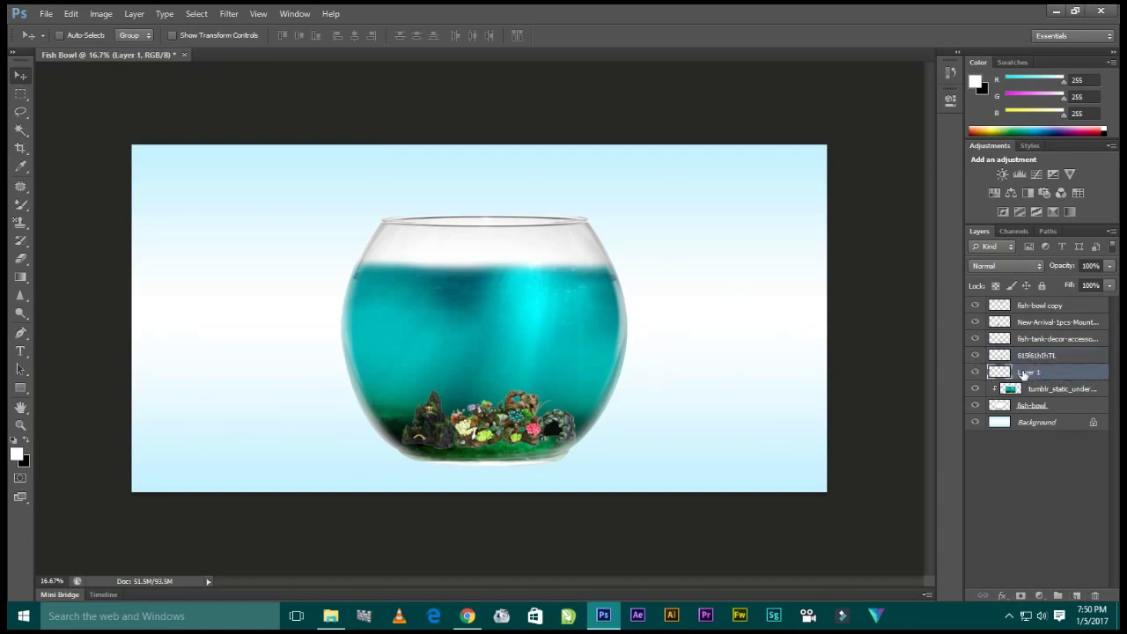
- Zoom in on the bowl-floor decor and set up a soft round black 59 px brush
{"action": "key", "text": "z"}
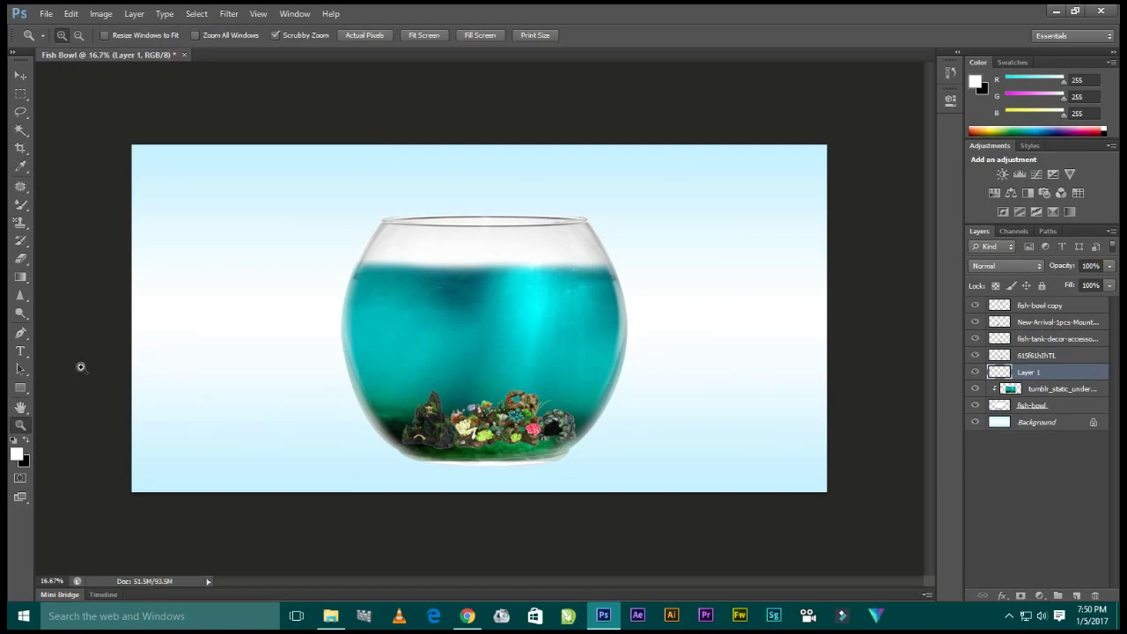
{"action": "left_click_drag", "start_coordinate": [579, 435], "coordinate": [549, 441]}
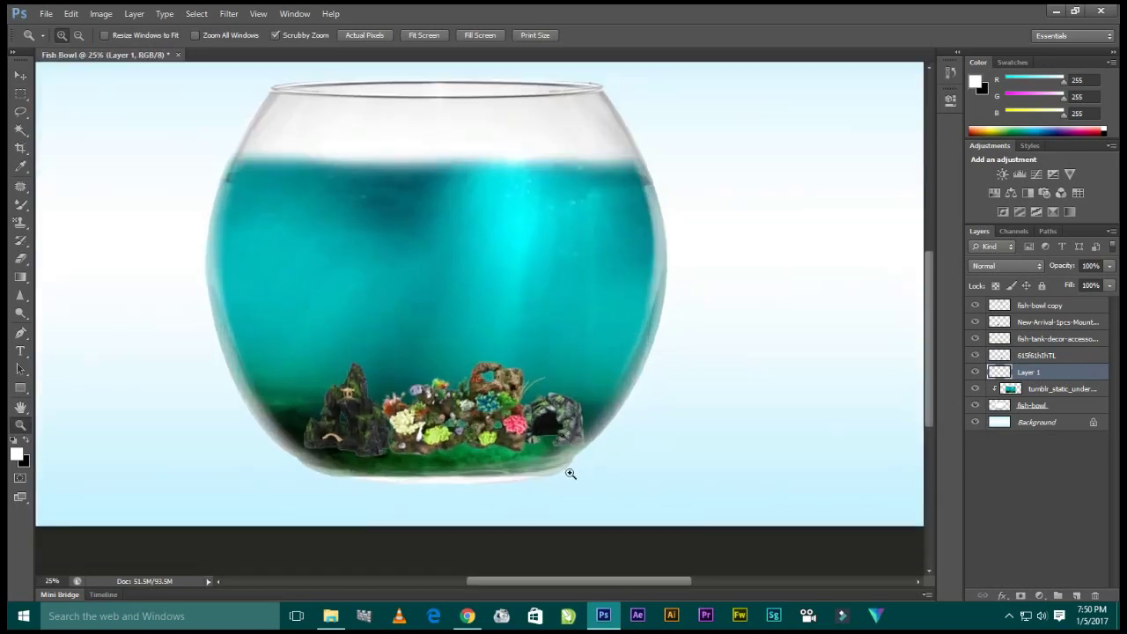
{"action": "key", "text": "b"}
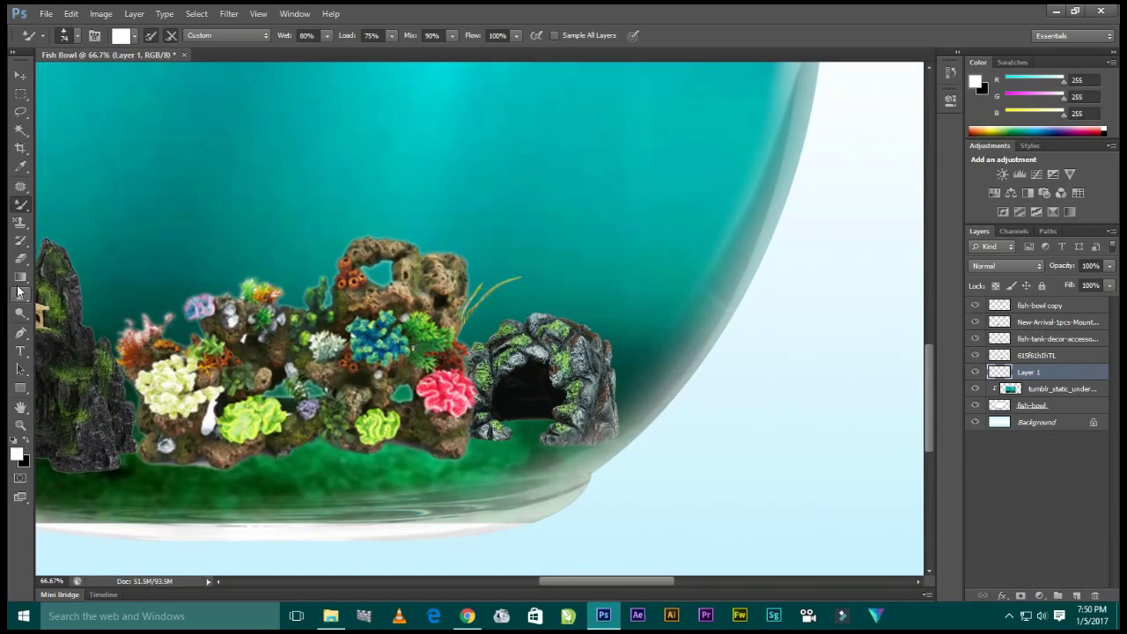
{"action": "right_click", "coordinate": [21, 204]}
{"action": "left_click", "coordinate": [65, 207]}
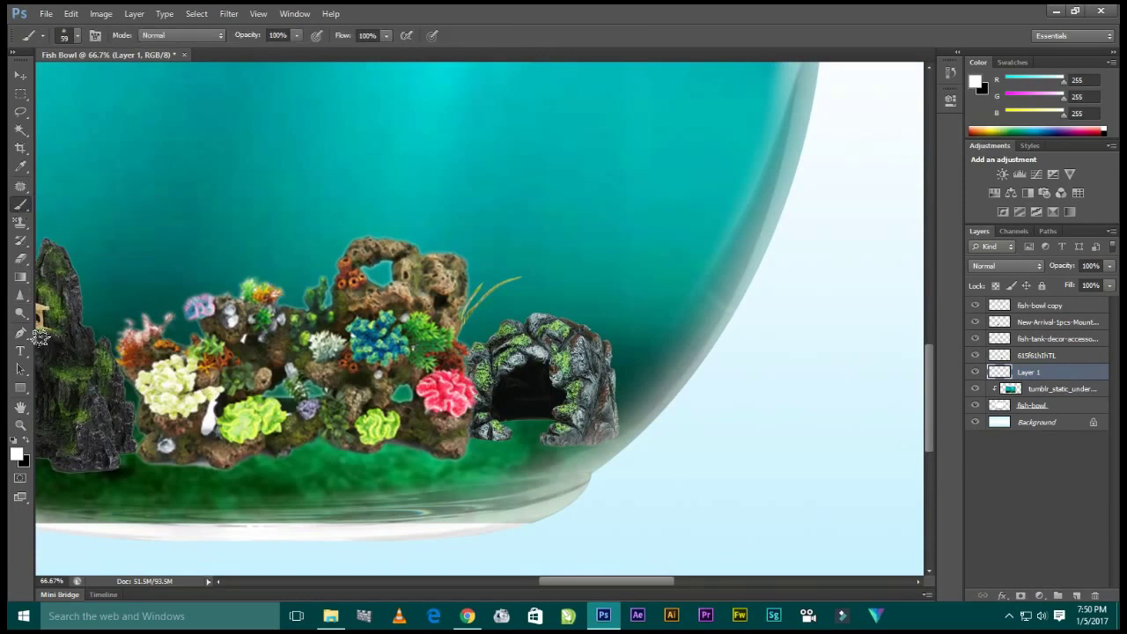
{"action": "left_click", "coordinate": [25, 439]}
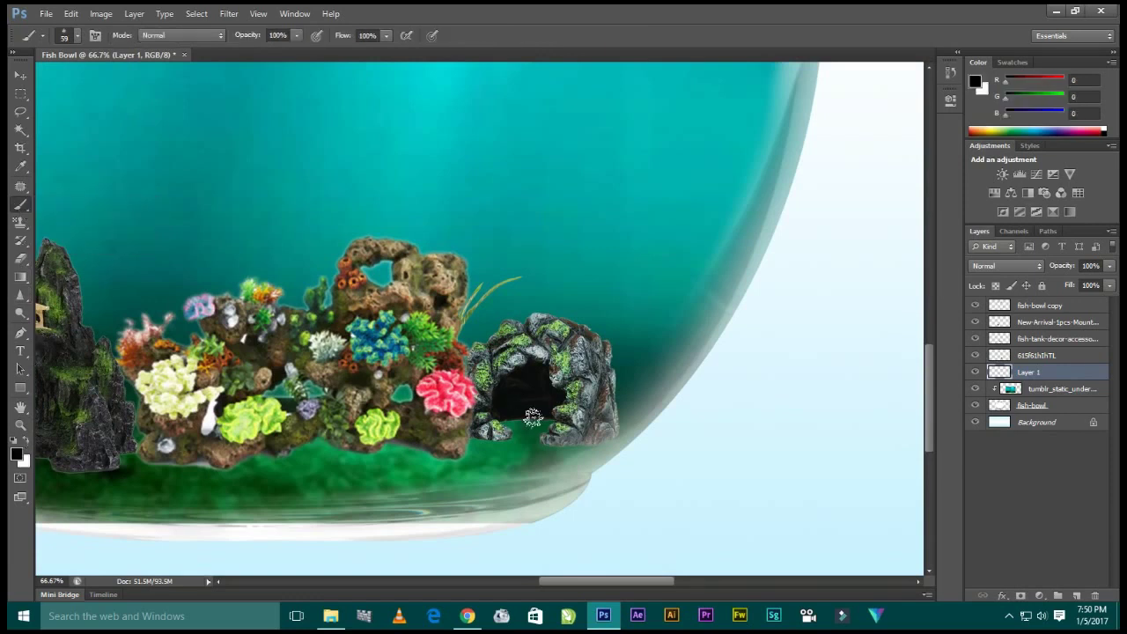
{"action": "right_click", "coordinate": [529, 412]}
{"action": "left_click_drag", "start_coordinate": [924, 486], "coordinate": [925, 407]}
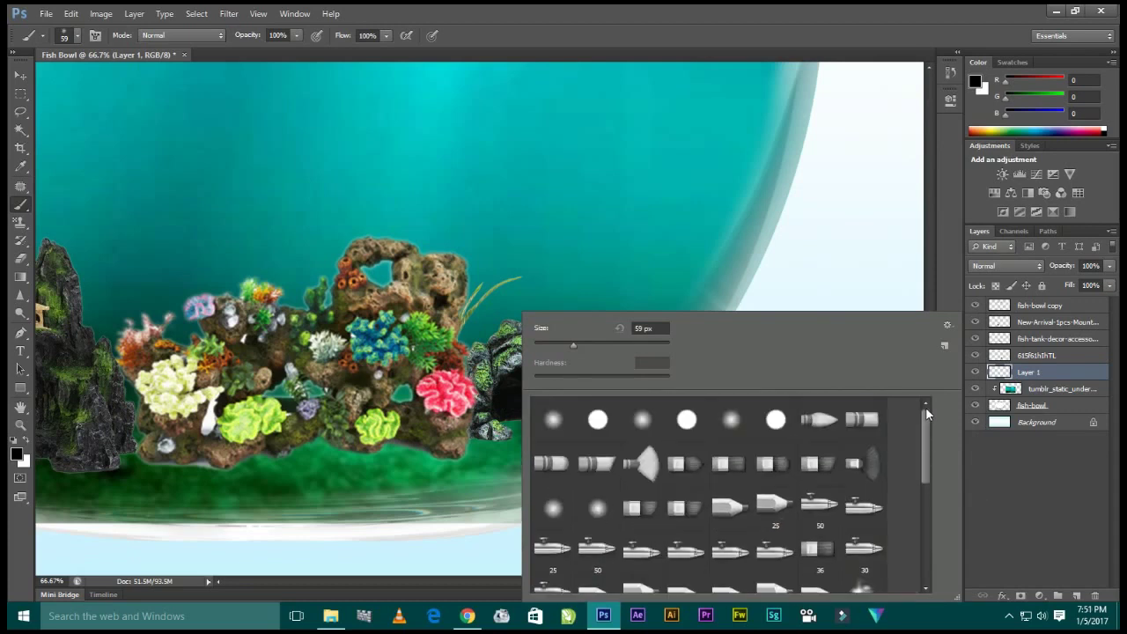
{"action": "left_click", "coordinate": [553, 414]}
{"action": "left_click", "coordinate": [647, 38]}
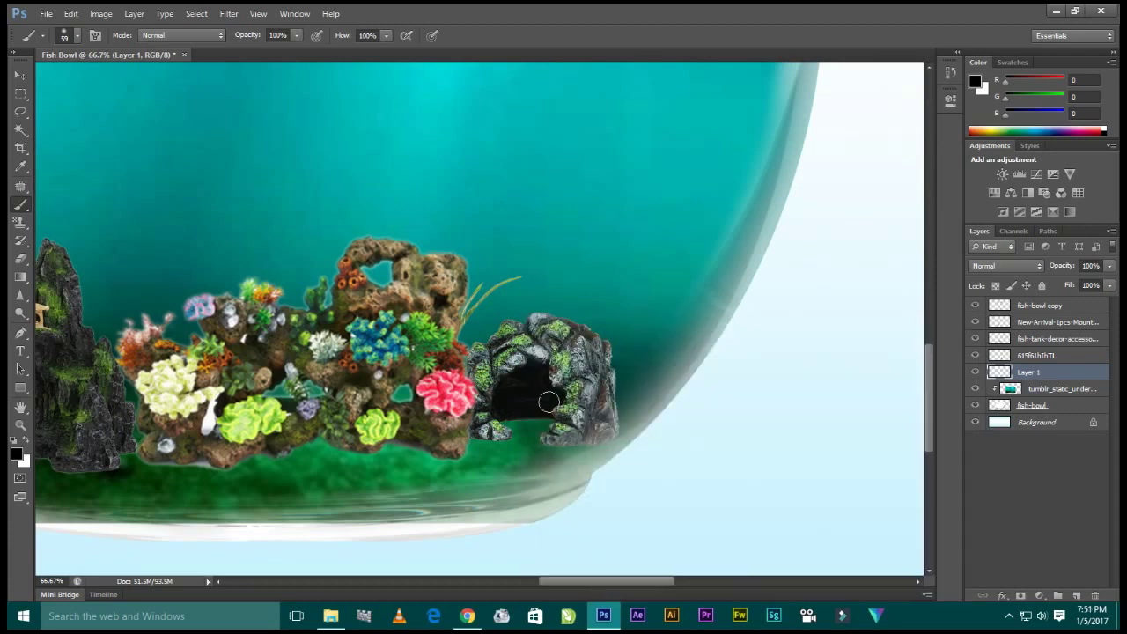
- Paint a black shadow under the cave rock on Layer 1 and lower its opacity
{"action": "mouse_move", "coordinate": [495, 420]}
{"action": "left_mouse_down"}
{"action": "mouse_move", "coordinate": [560, 414]}
{"action": "mouse_move", "coordinate": [560, 435]}
{"action": "left_mouse_up"}
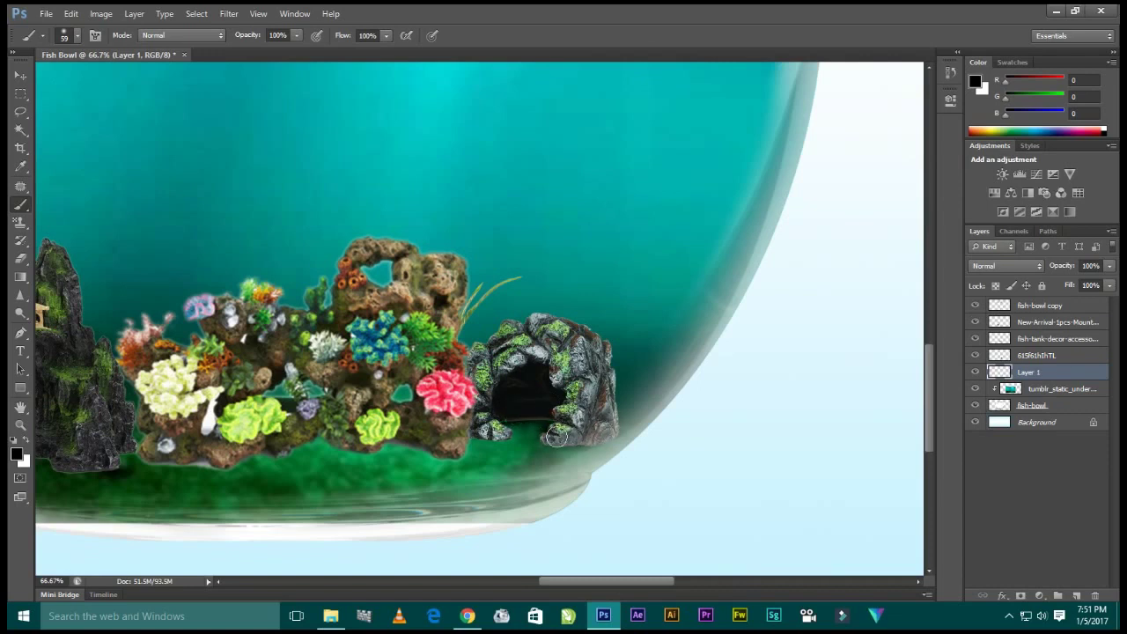
{"action": "key", "text": "ctrl+z"}
{"action": "key", "text": "ctrl+z"}
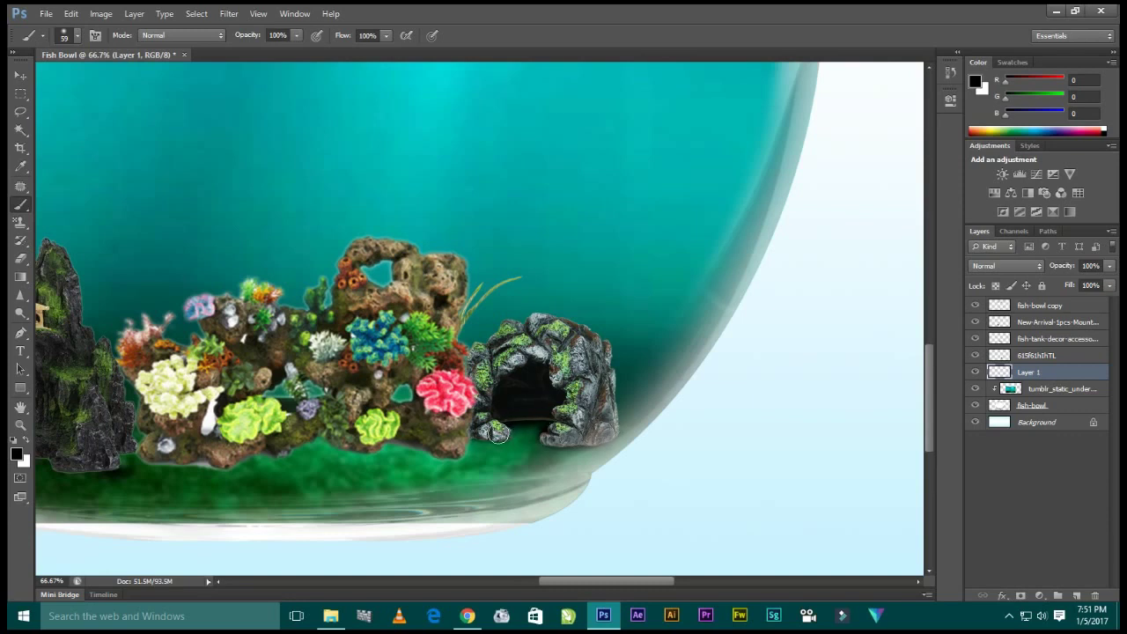
{"action": "left_click_drag", "start_coordinate": [497, 433], "coordinate": [655, 391]}
{"action": "left_click_drag", "start_coordinate": [1054, 264], "coordinate": [1050, 270]}
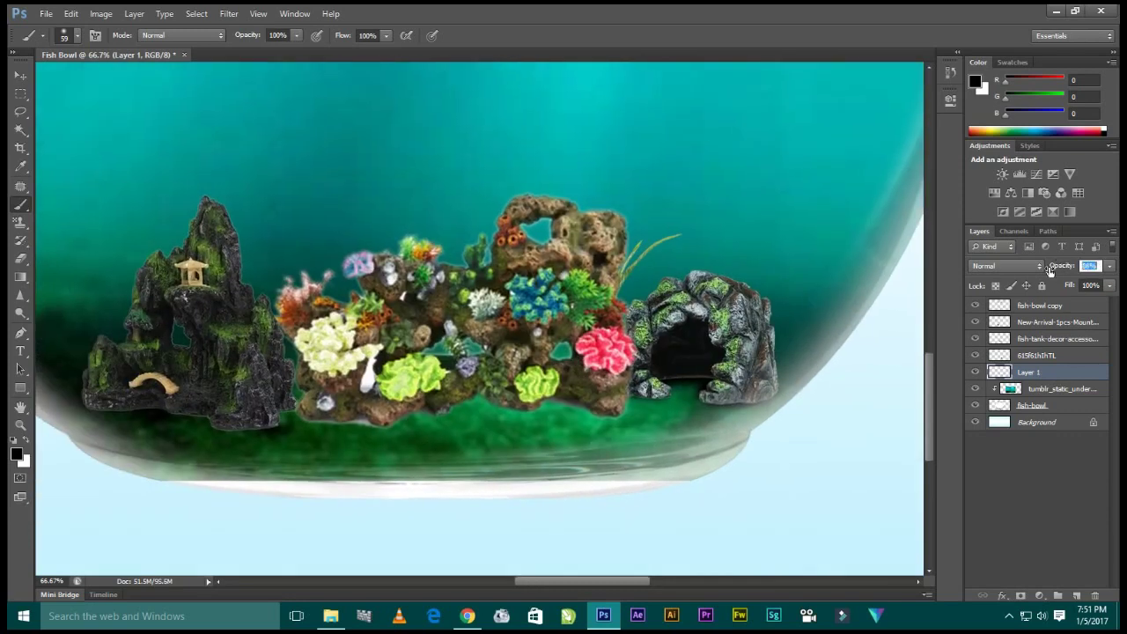
- Soften the Layer 1 shadows with a 4.6 px Gaussian Blur and check them under the cave
{"action": "left_click", "coordinate": [228, 13]}
{"action": "mouse_move", "coordinate": [264, 154]}
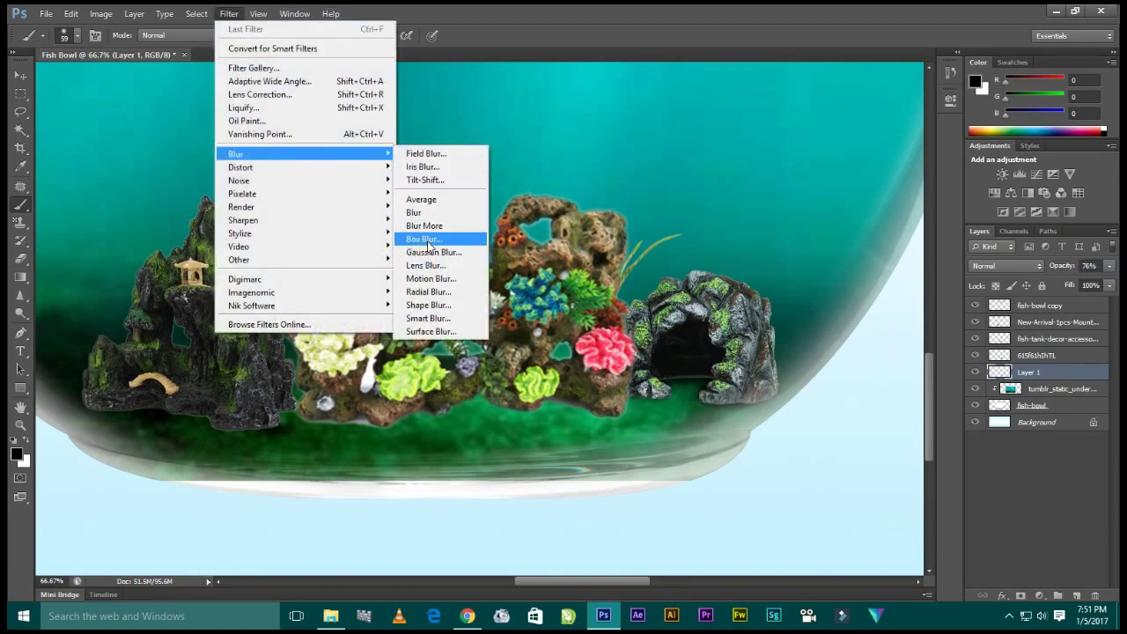
{"action": "left_click", "coordinate": [434, 252]}
{"action": "left_click_drag", "start_coordinate": [468, 342], "coordinate": [490, 347]}
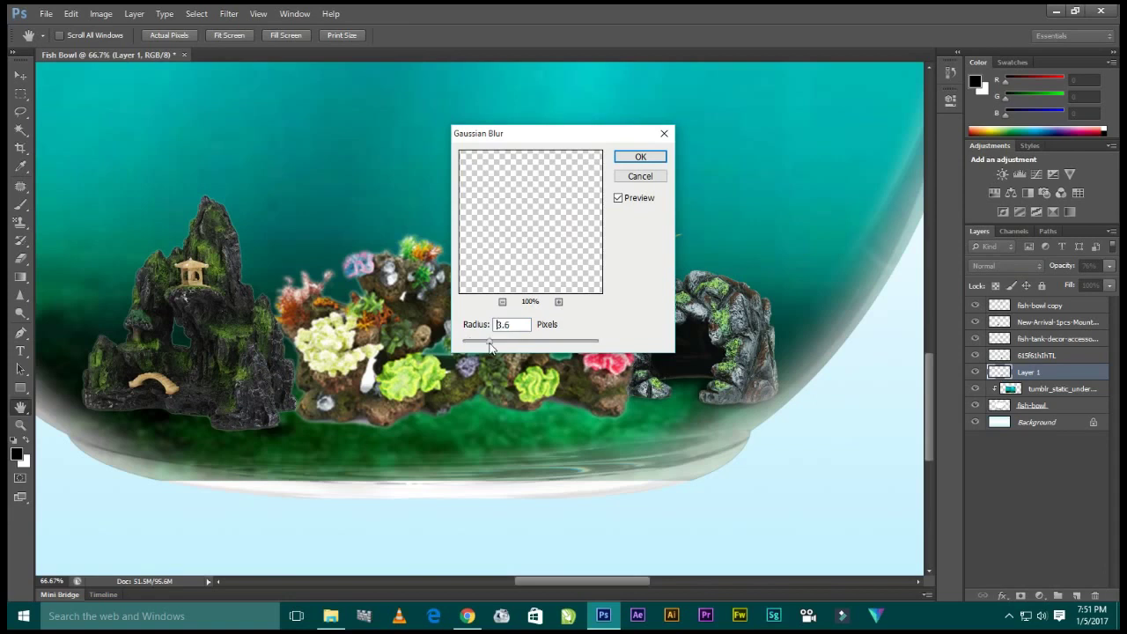
{"action": "left_click", "coordinate": [640, 156]}
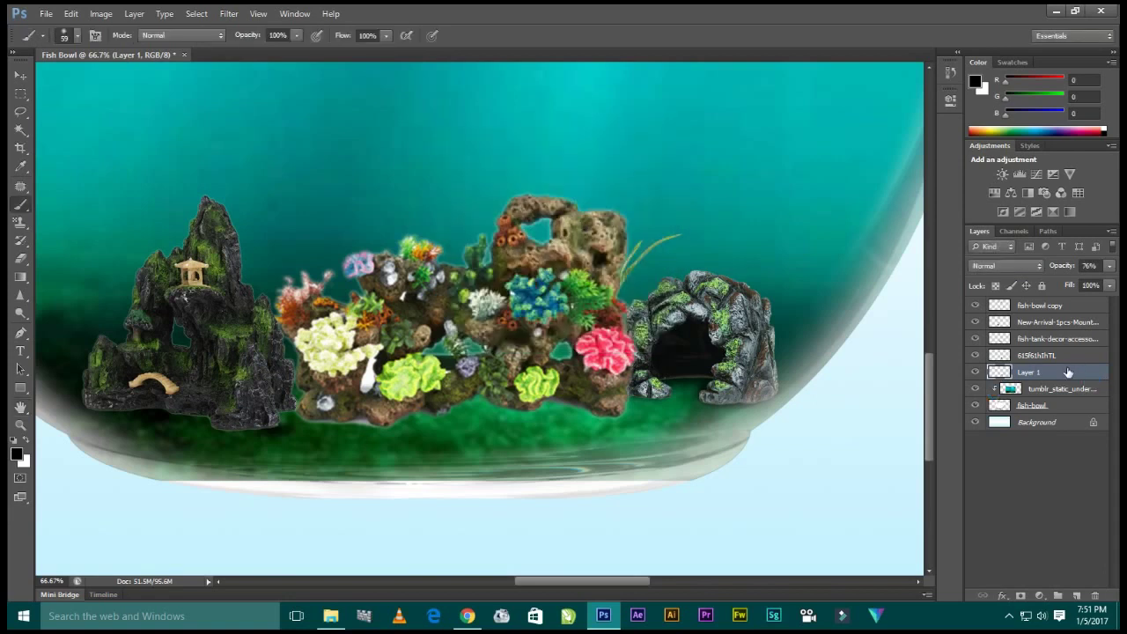
{"action": "left_click", "coordinate": [974, 356]}
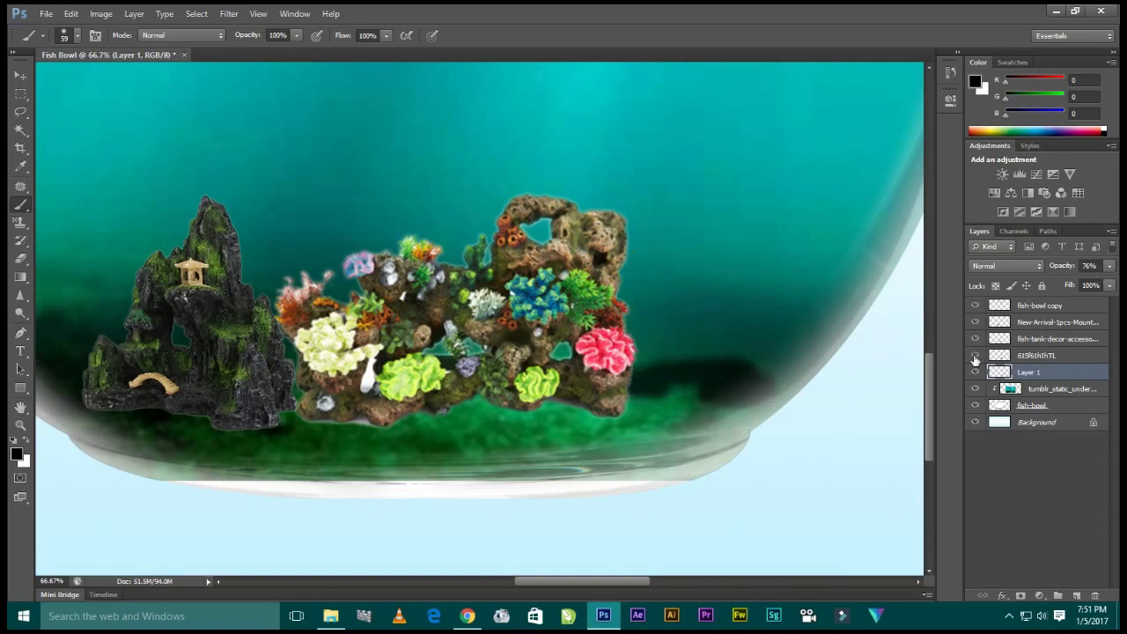
{"action": "left_click", "coordinate": [1052, 356]}
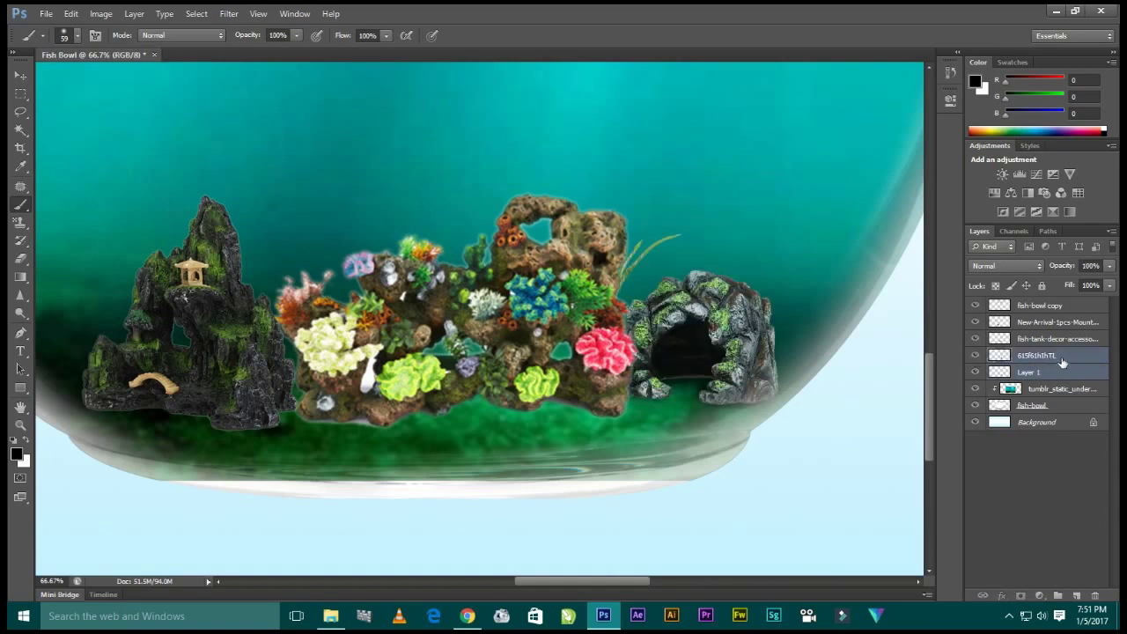
- Inspect the shadows by toggling the coral, then add Layer 2 above the 615f61hIhTL cave layer
{"action": "right_click", "coordinate": [1079, 358]}
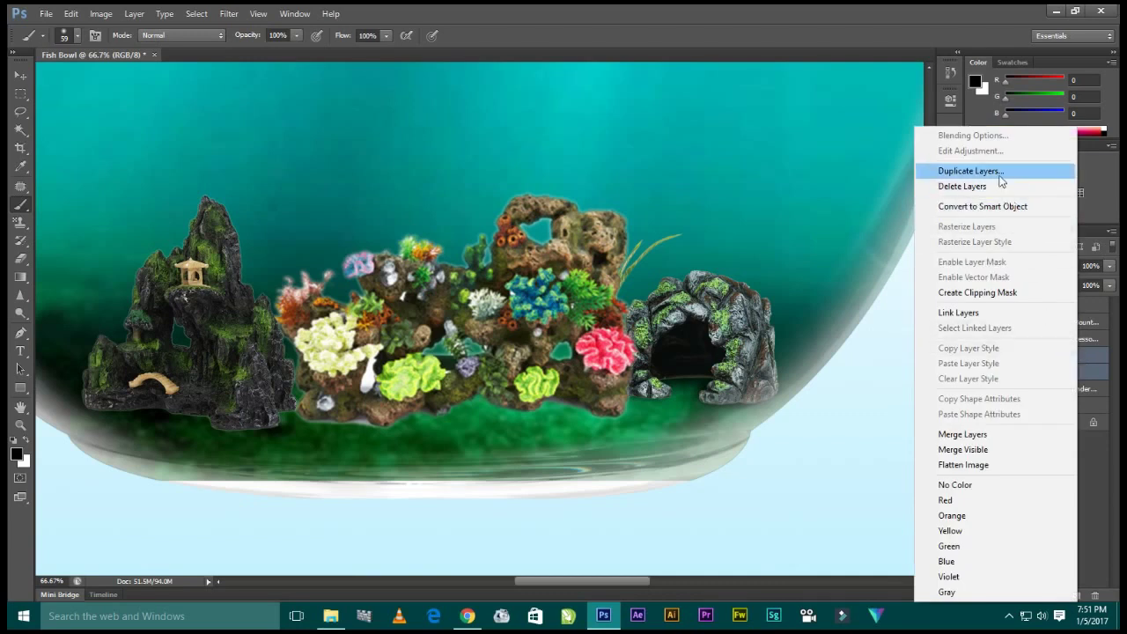
{"action": "left_click", "coordinate": [1107, 368]}
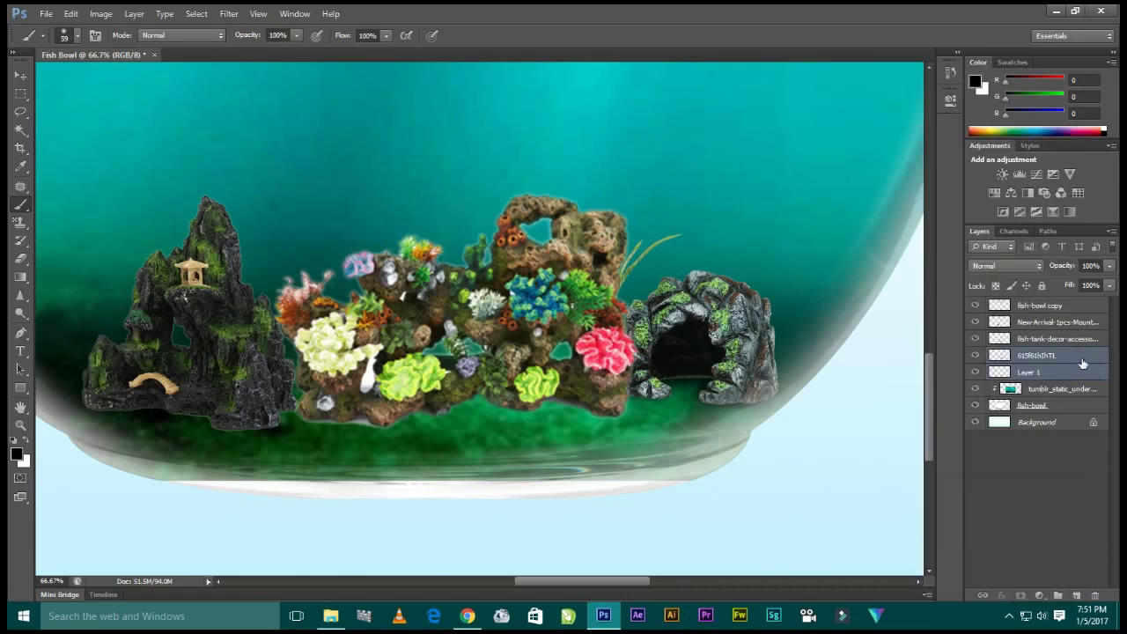
{"action": "left_click", "coordinate": [1021, 343]}
{"action": "left_click", "coordinate": [974, 340]}
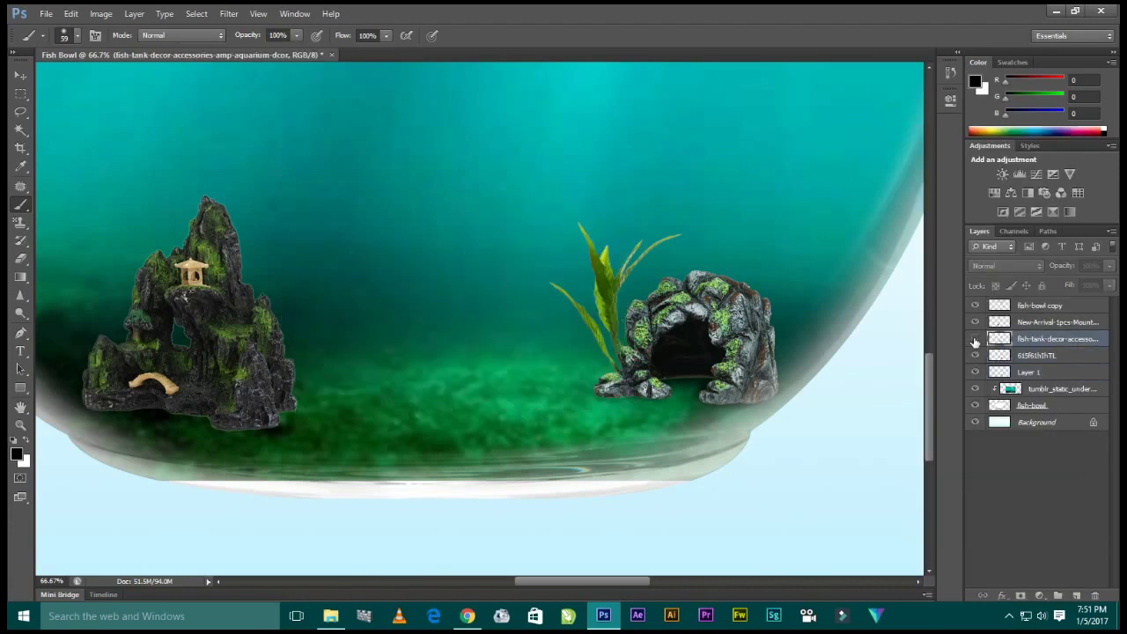
{"action": "left_click", "coordinate": [975, 339]}
{"action": "left_click", "coordinate": [974, 340]}
{"action": "left_click", "coordinate": [1036, 354]}
{"action": "left_click", "coordinate": [1074, 596]}
- Zoom to 200% on the coral's base and select the coral decor layer
{"action": "key", "text": "z"}
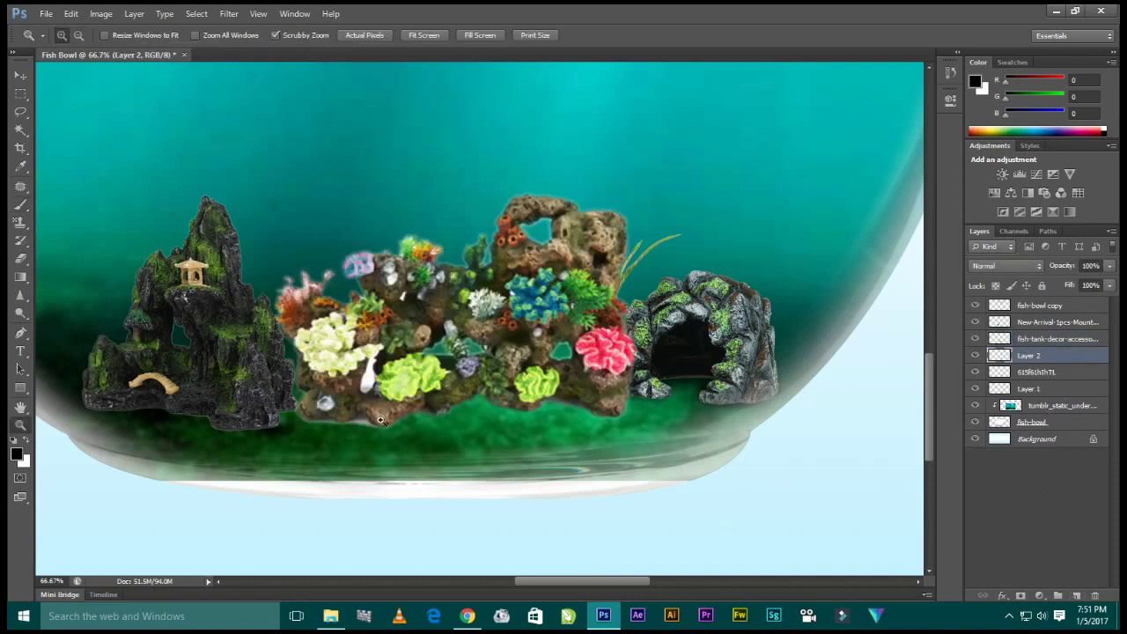
{"action": "left_click", "coordinate": [380, 420]}
{"action": "left_click", "coordinate": [380, 420]}
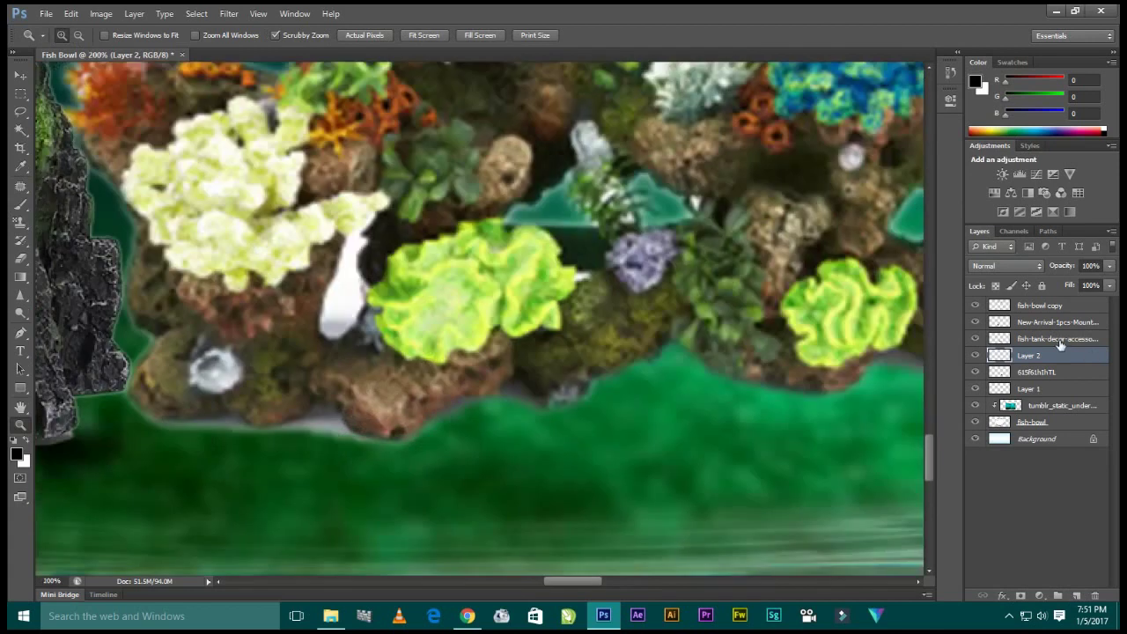
{"action": "left_click", "coordinate": [1060, 341]}
{"action": "left_click", "coordinate": [974, 338]}
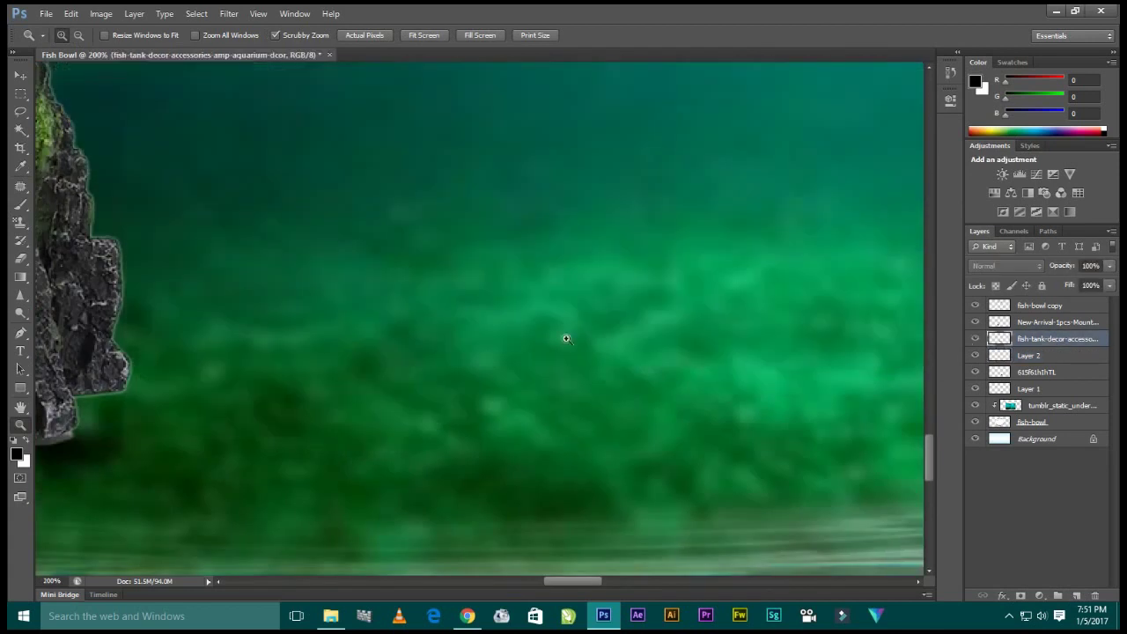
- Erase the grey rim along the coral decor's base with a small eraser
{"action": "key", "text": "e"}
{"action": "key", "text": "bracketleft"}
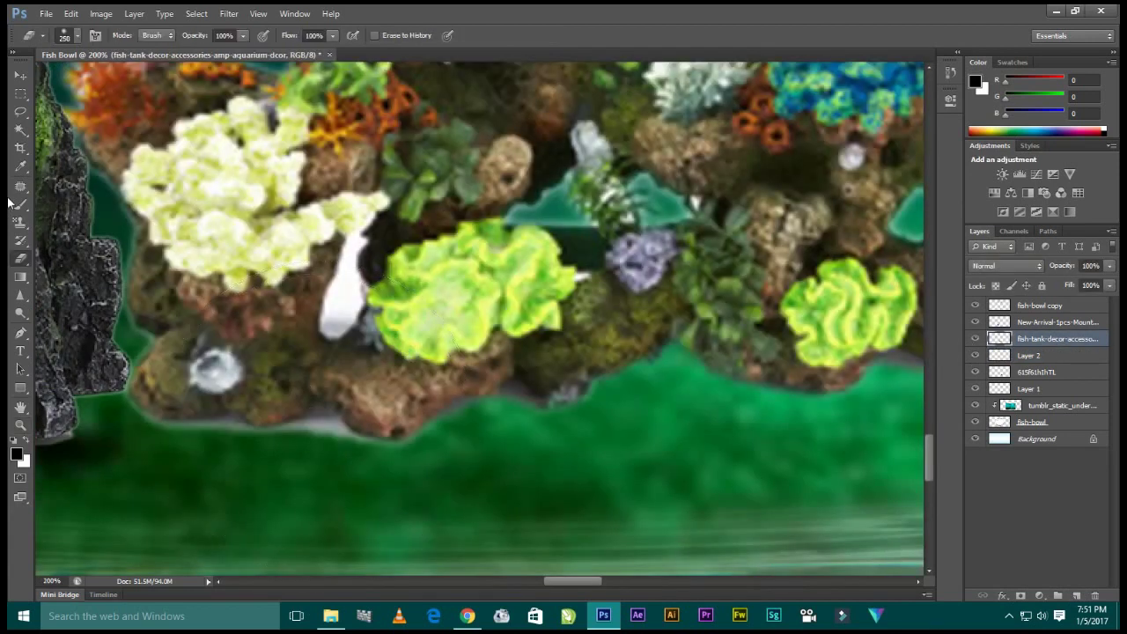
{"action": "key", "text": "bracketleft"}
{"action": "key", "text": "bracketleft"}
{"action": "key", "text": "bracketleft"}
{"action": "left_click_drag", "start_coordinate": [317, 429], "coordinate": [465, 447]}
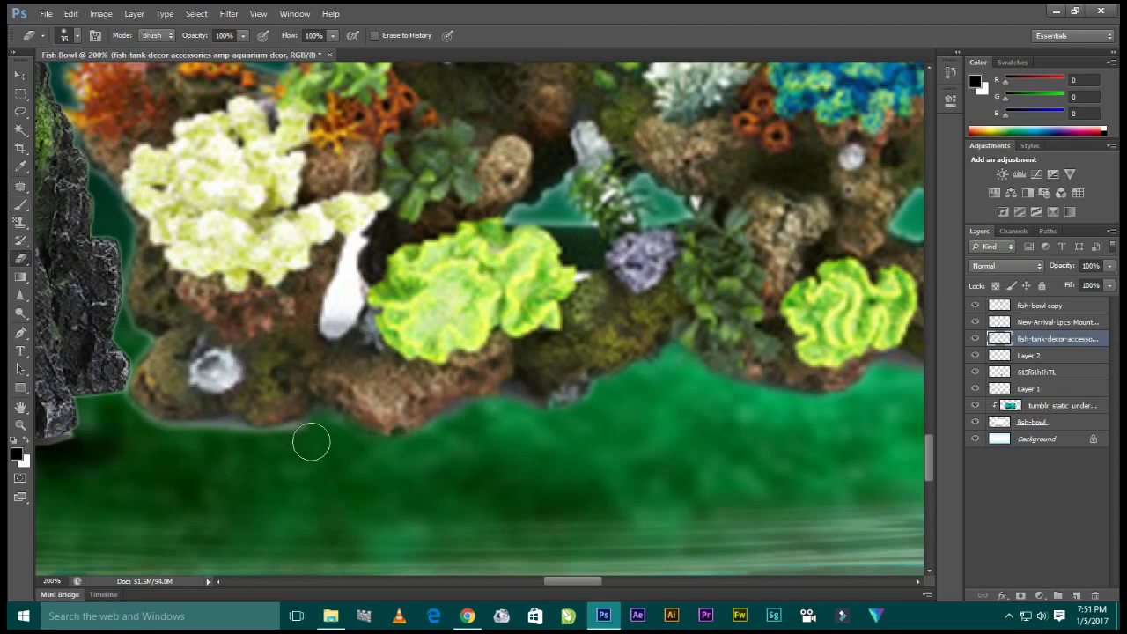
{"action": "left_click_drag", "start_coordinate": [311, 441], "coordinate": [181, 432]}
{"action": "key", "text": "ctrl+z"}
{"action": "left_click_drag", "start_coordinate": [302, 442], "coordinate": [197, 438]}
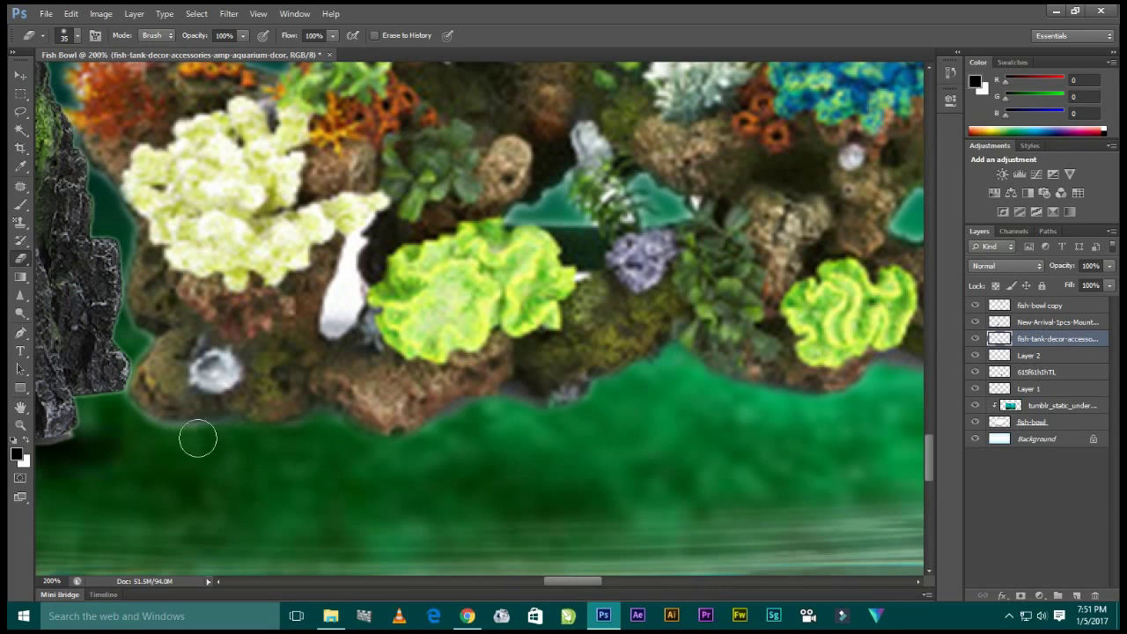
{"action": "scroll", "coordinate": [264, 426], "scroll_direction": "right", "scroll_amount": 2}
{"action": "scroll", "coordinate": [332, 414], "scroll_direction": "right", "scroll_amount": 3}
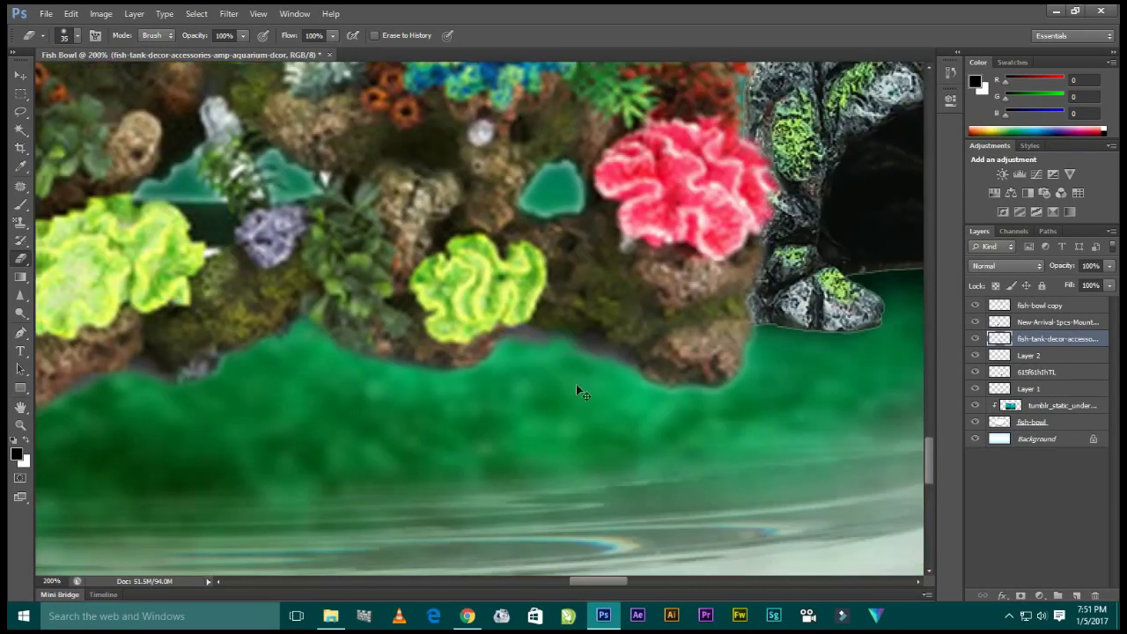
{"action": "left_click_drag", "start_coordinate": [598, 345], "coordinate": [519, 347]}
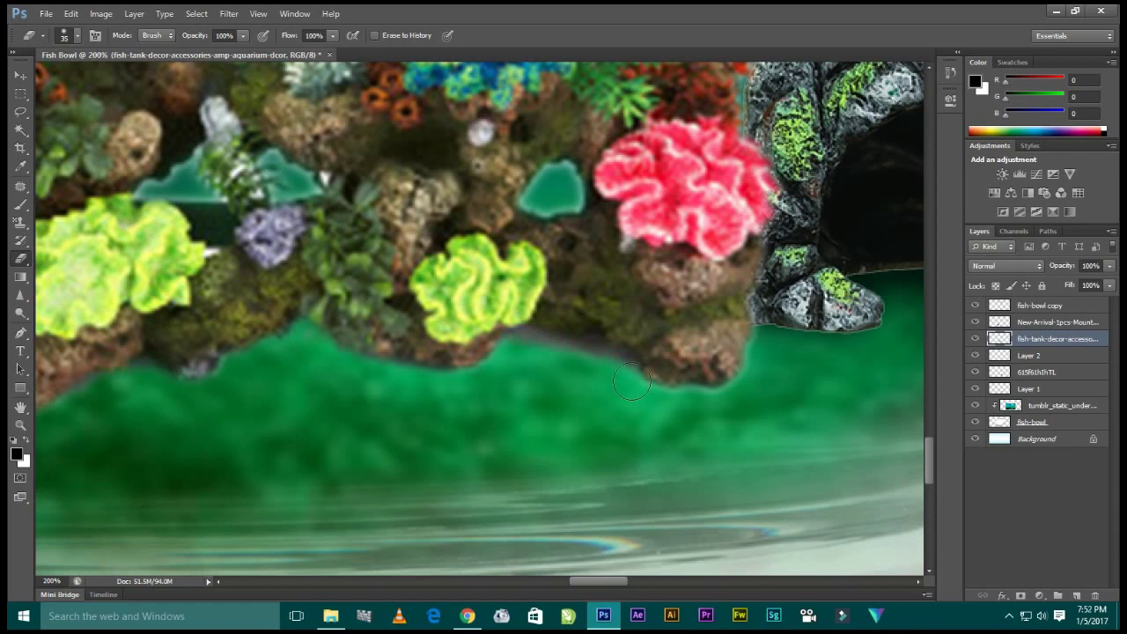
{"action": "left_click_drag", "start_coordinate": [632, 381], "coordinate": [512, 353]}
- Zoom back to 100% and select Layer 2 beneath the coral layer
{"action": "left_click_drag", "start_coordinate": [518, 412], "coordinate": [594, 386]}
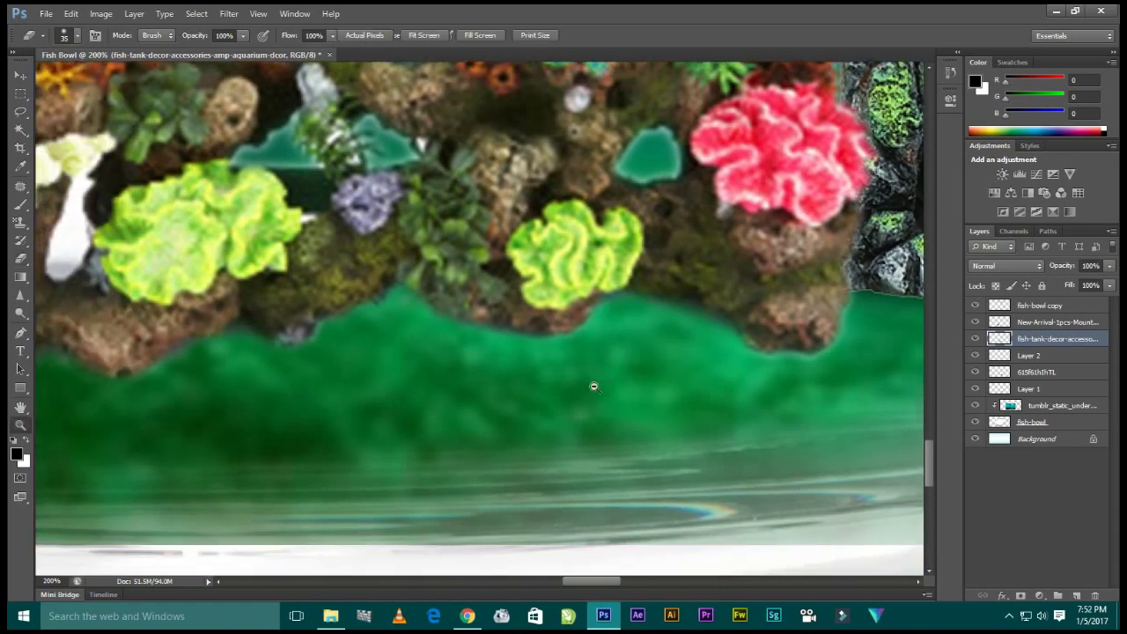
{"action": "left_click", "coordinate": [593, 385], "text": "alt"}
{"action": "left_click", "coordinate": [454, 379]}
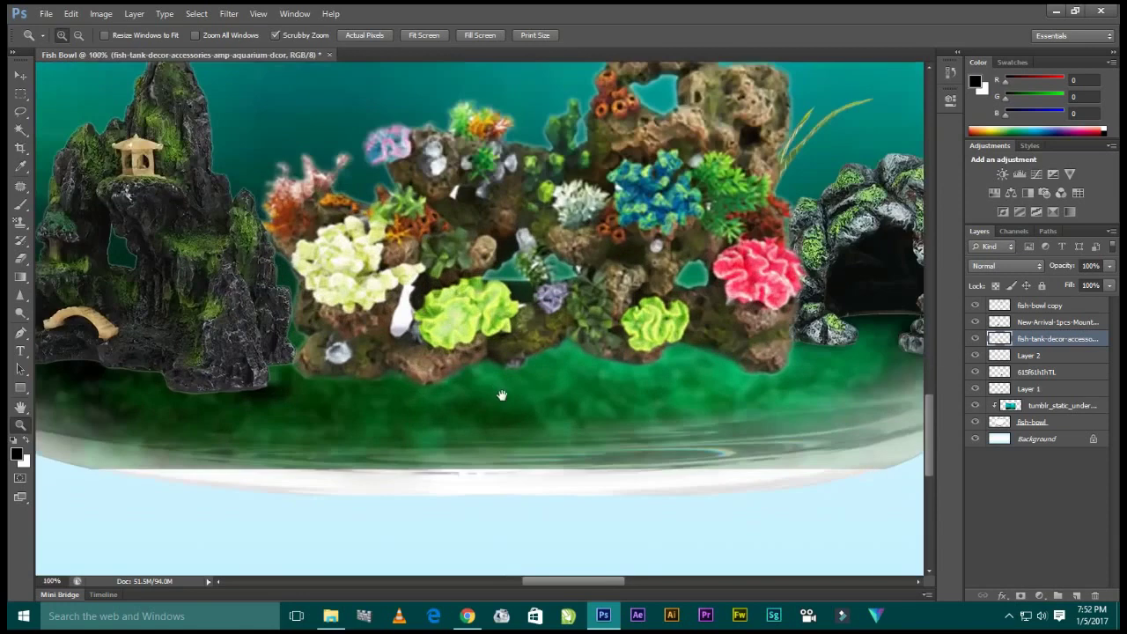
{"action": "left_click", "coordinate": [1052, 354]}
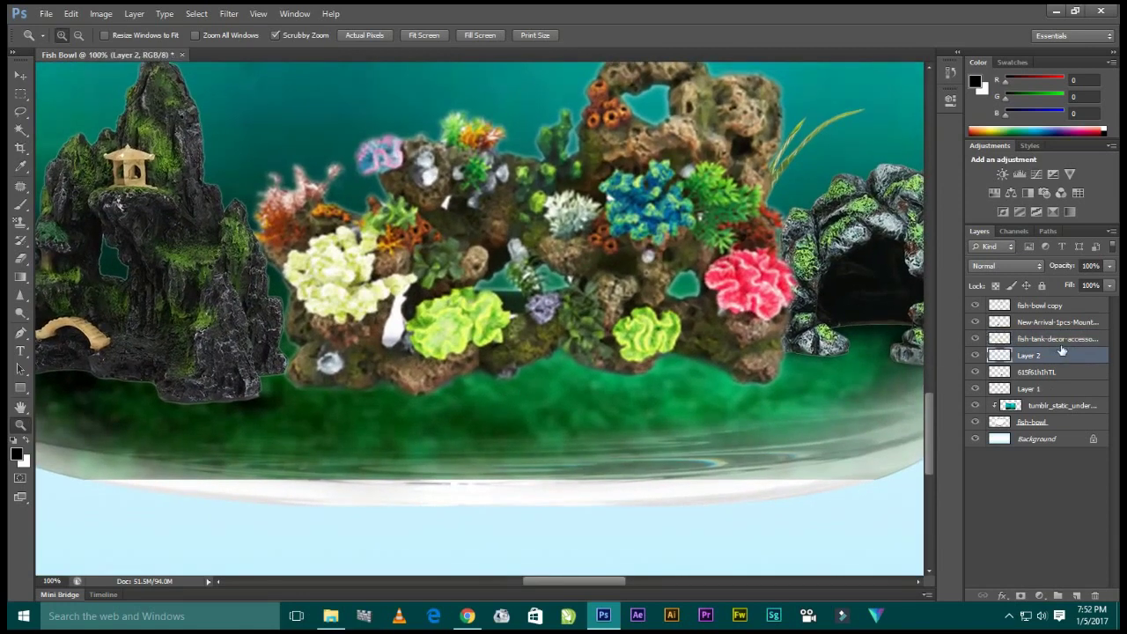
{"action": "key", "text": "alt+bracketright"}
{"action": "left_click", "coordinate": [975, 338]}
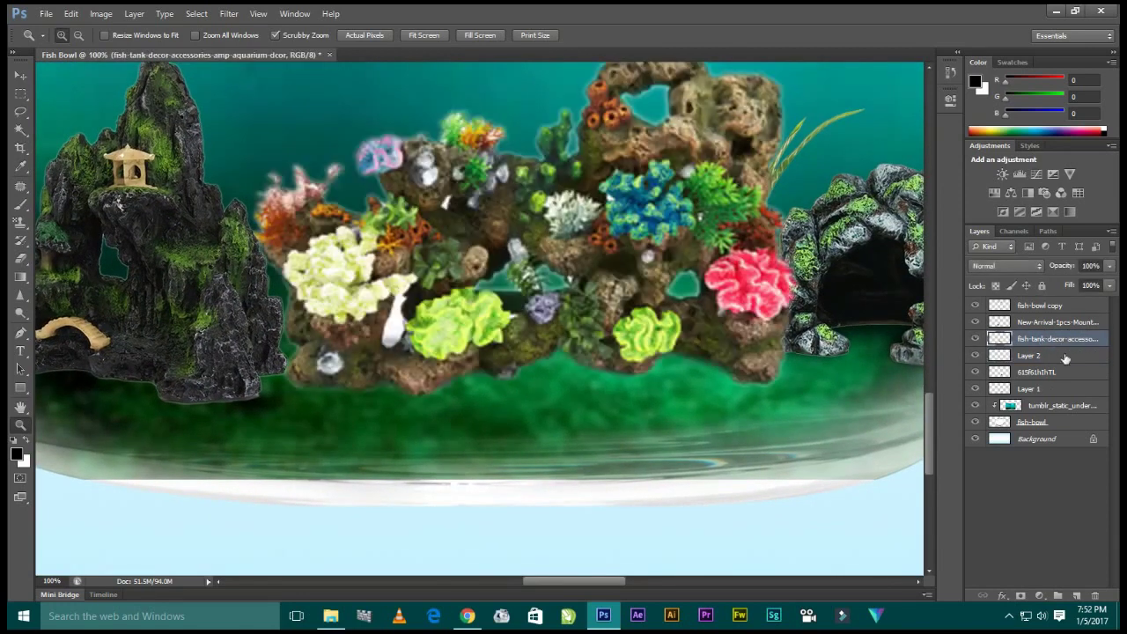
{"action": "key", "text": "alt+bracketleft"}
- Brush a black shadow along the coral's base on Layer 2 at about 81% opacity
{"action": "left_click", "coordinate": [20, 258]}
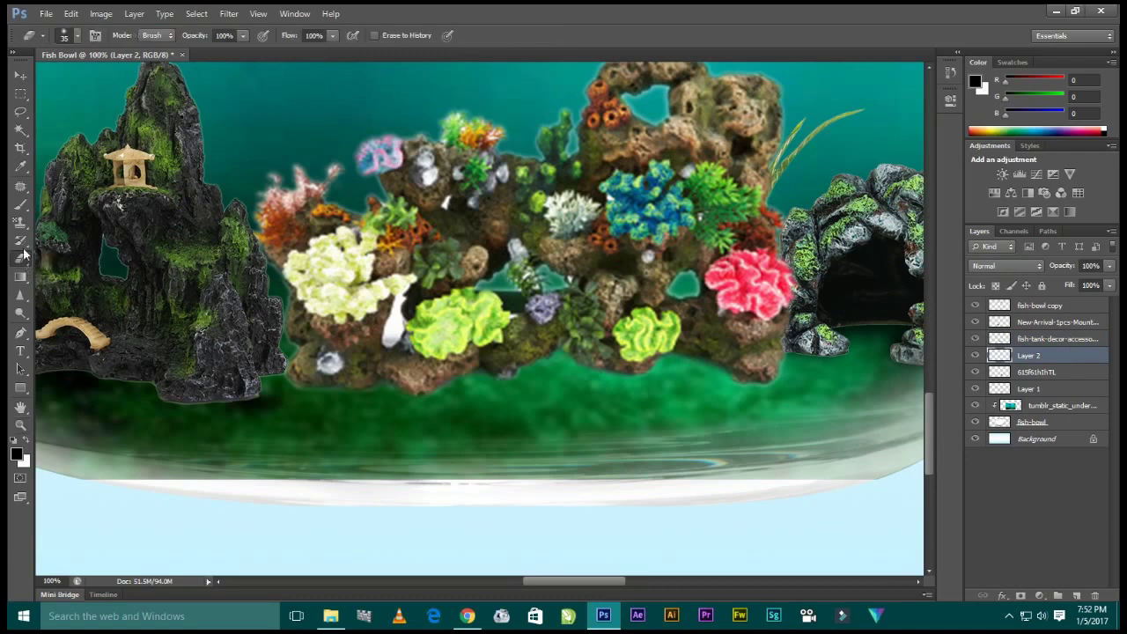
{"action": "left_click", "coordinate": [20, 204]}
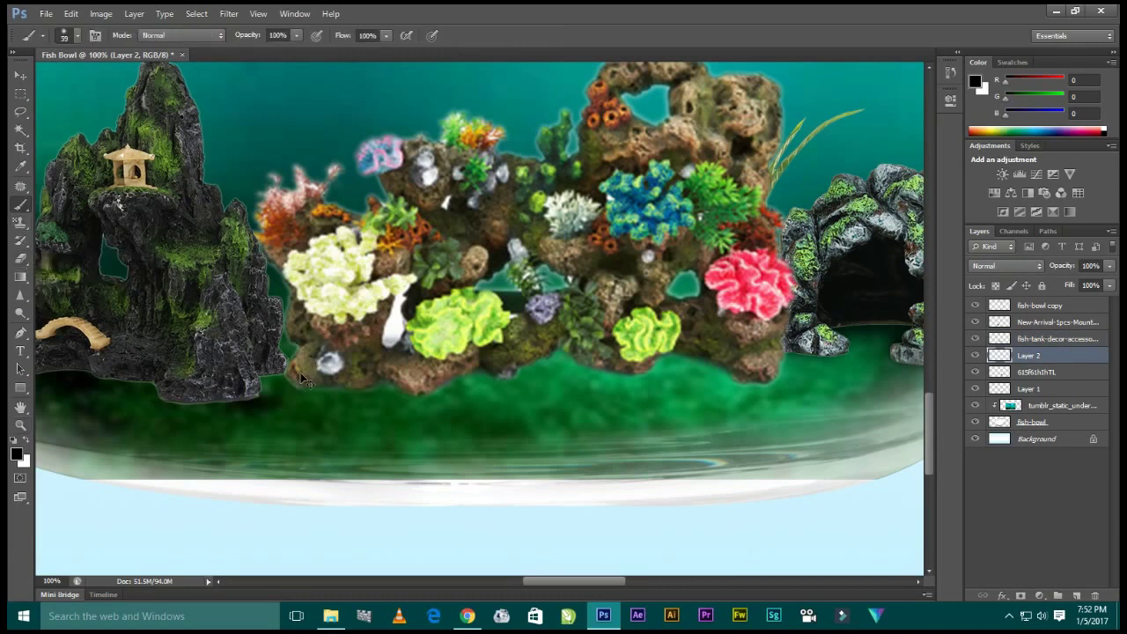
{"action": "left_click_drag", "start_coordinate": [298, 373], "coordinate": [772, 344]}
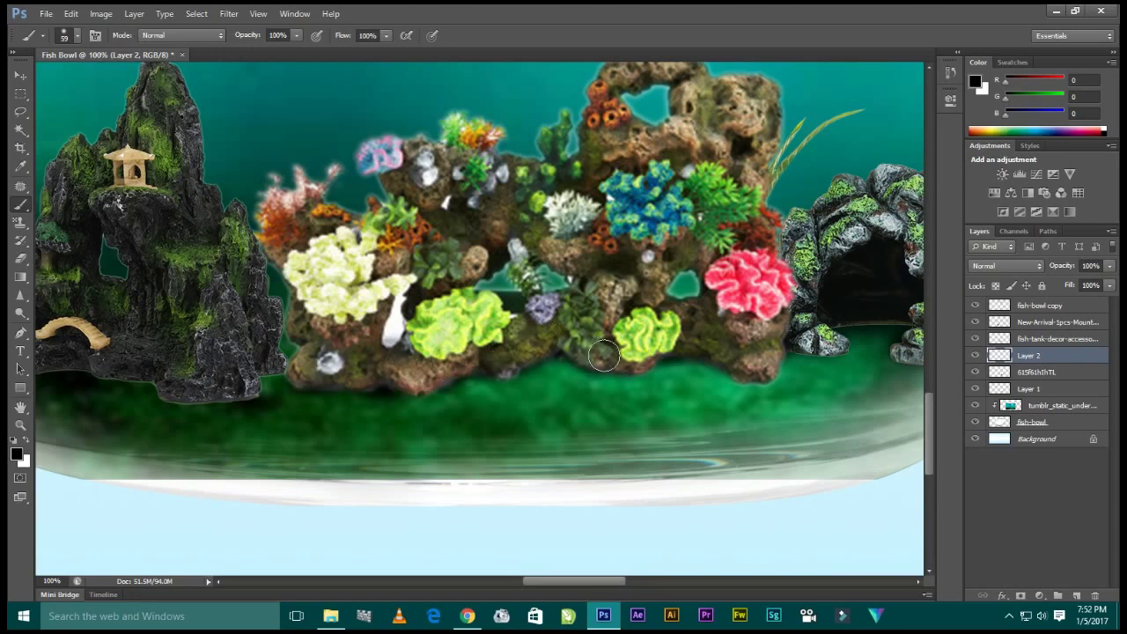
{"action": "left_click_drag", "start_coordinate": [1074, 272], "coordinate": [1054, 270]}
- Blur the coral shadow with a 4.6 px Gaussian Blur, then check beneath the mountain rock
{"action": "left_click", "coordinate": [228, 13]}
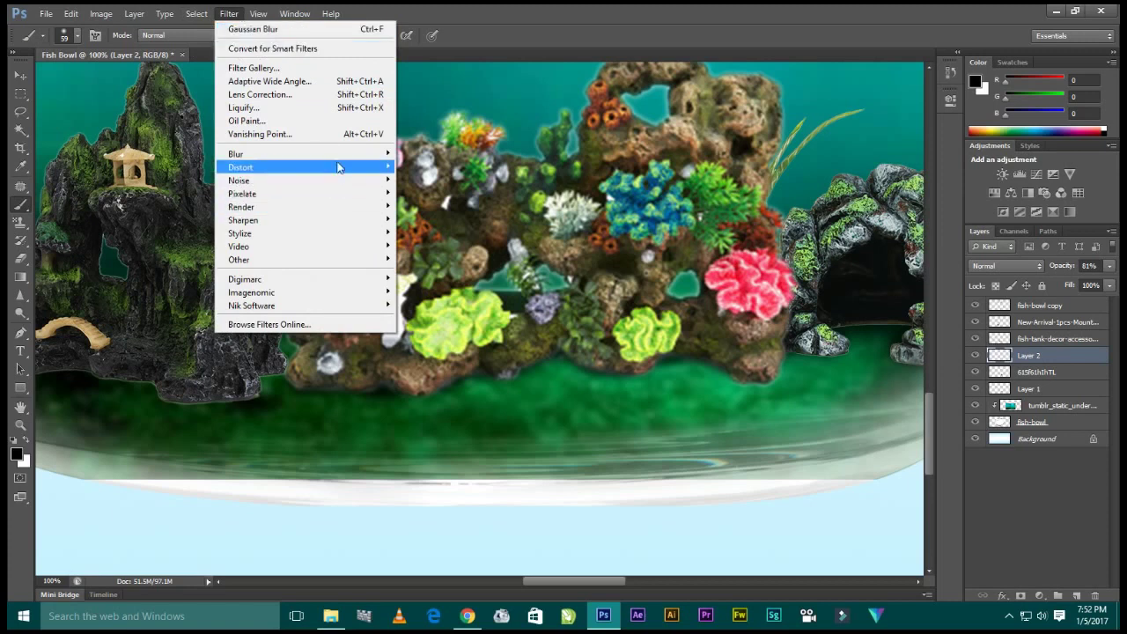
{"action": "mouse_move", "coordinate": [236, 154]}
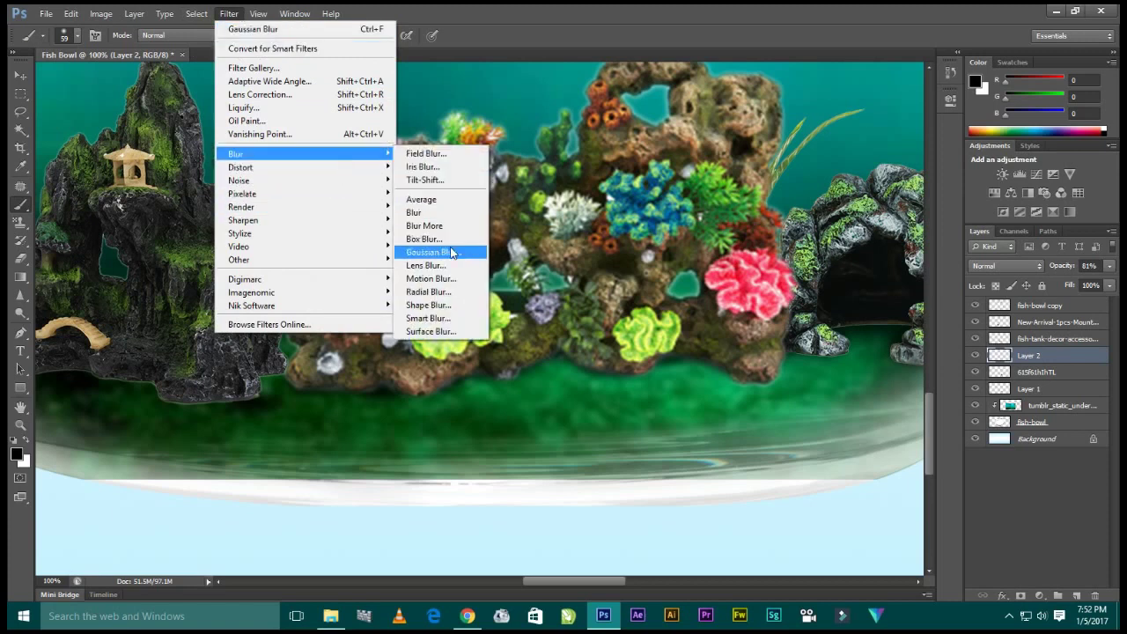
{"action": "left_click", "coordinate": [451, 253]}
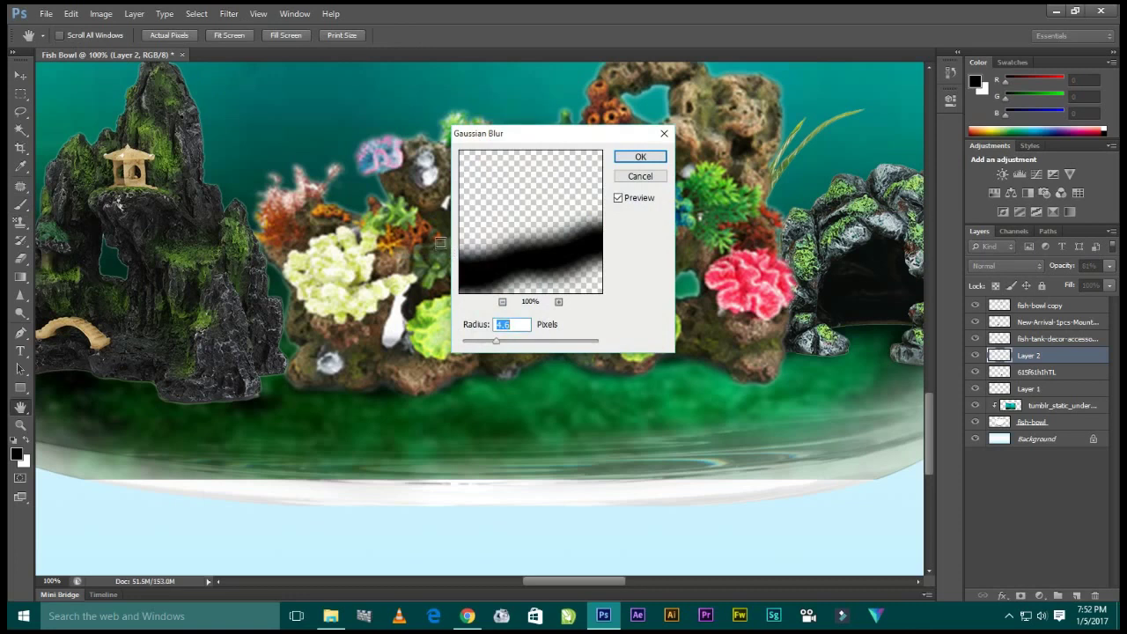
{"action": "left_click", "coordinate": [640, 156]}
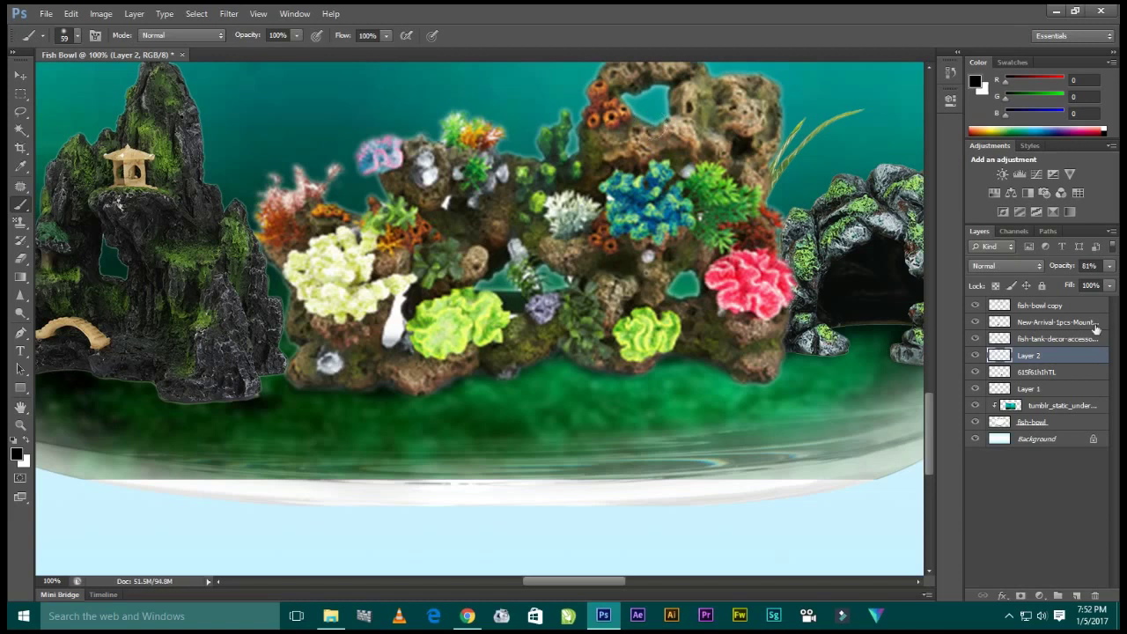
{"action": "left_click", "coordinate": [1049, 322]}
{"action": "left_click", "coordinate": [974, 322]}
{"action": "left_click", "coordinate": [1031, 340]}
{"action": "left_click", "coordinate": [1019, 322]}
- Paint a black shadow under the mountain rock on new Layer 3 at about 74% opacity
{"action": "left_click", "coordinate": [1076, 596]}
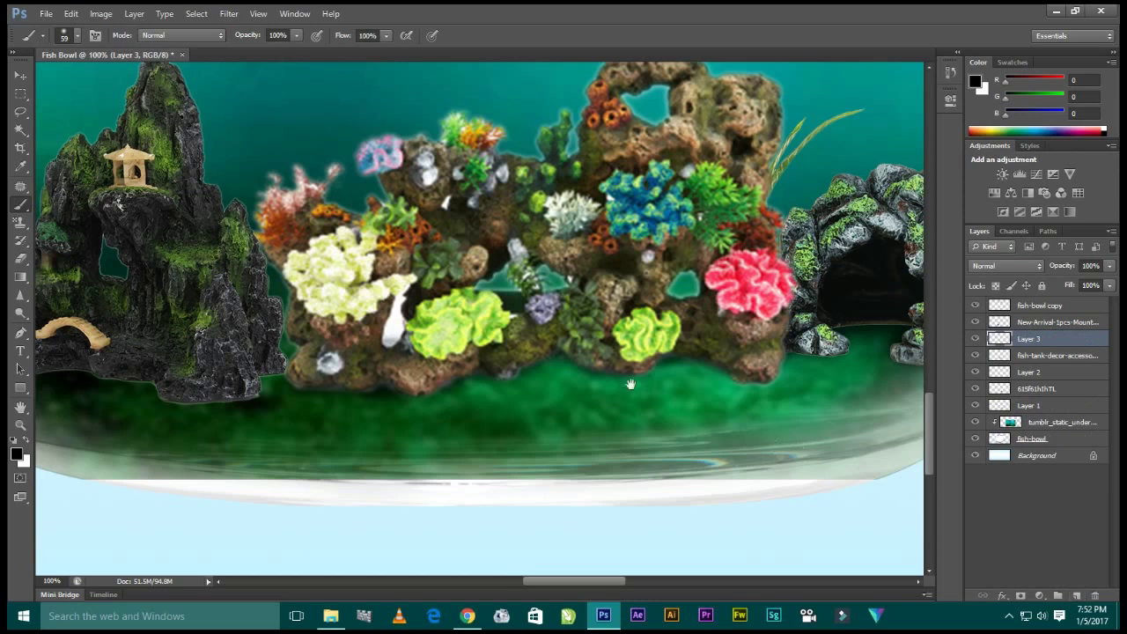
{"action": "left_click_drag", "start_coordinate": [484, 331], "coordinate": [717, 331]}
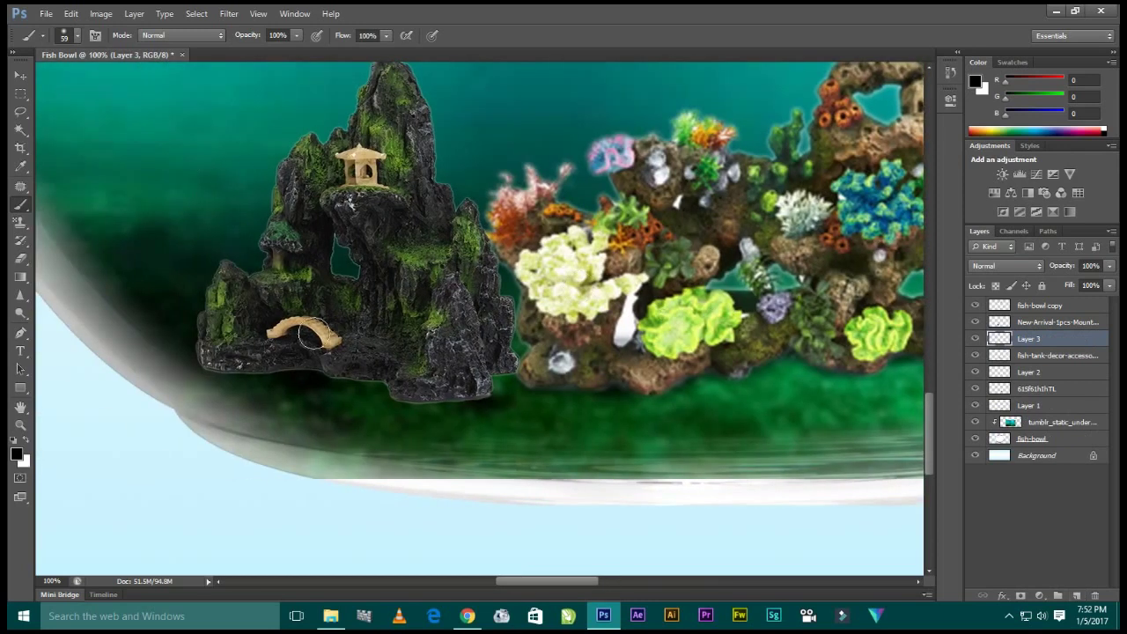
{"action": "left_click_drag", "start_coordinate": [222, 352], "coordinate": [454, 389]}
{"action": "key", "text": "bracketleft"}
{"action": "key", "text": "bracketleft"}
{"action": "left_click_drag", "start_coordinate": [383, 378], "coordinate": [296, 367]}
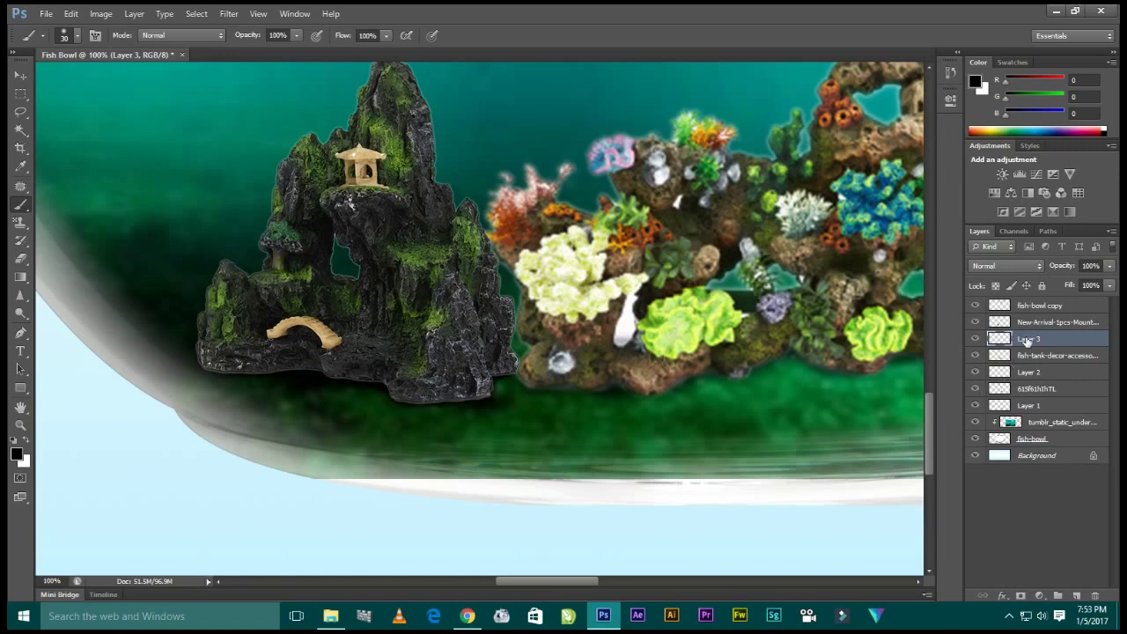
{"action": "left_click_drag", "start_coordinate": [1071, 267], "coordinate": [1058, 270]}
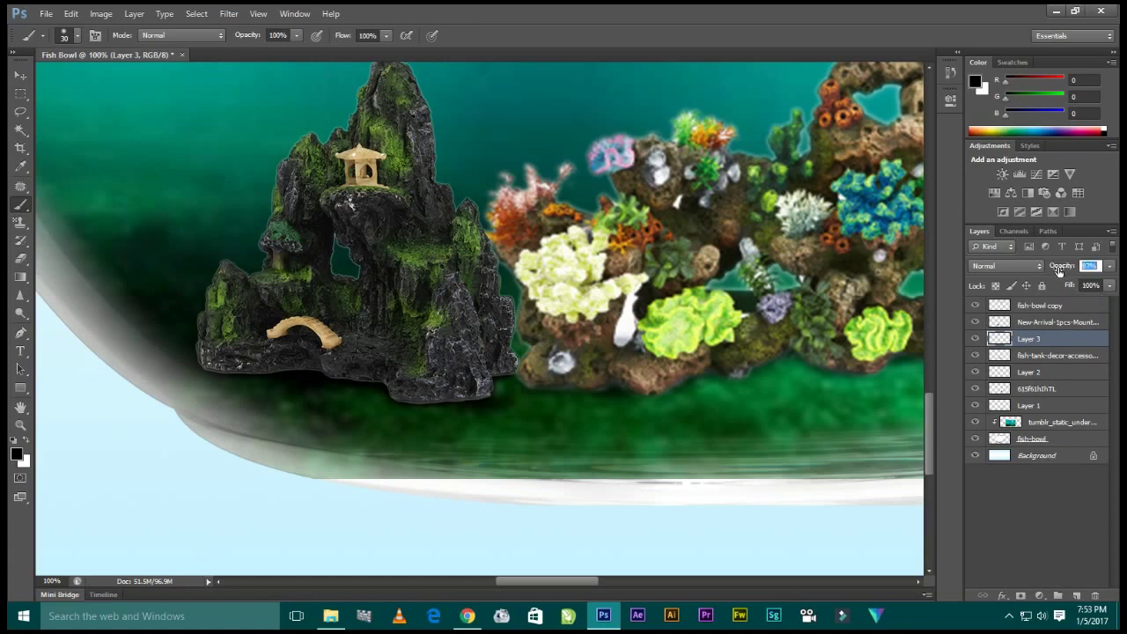
- Soften the rock shadow with a 4.6 px Gaussian Blur and zoom out to the whole bowl
{"action": "left_click", "coordinate": [228, 13]}
{"action": "left_click", "coordinate": [440, 252]}
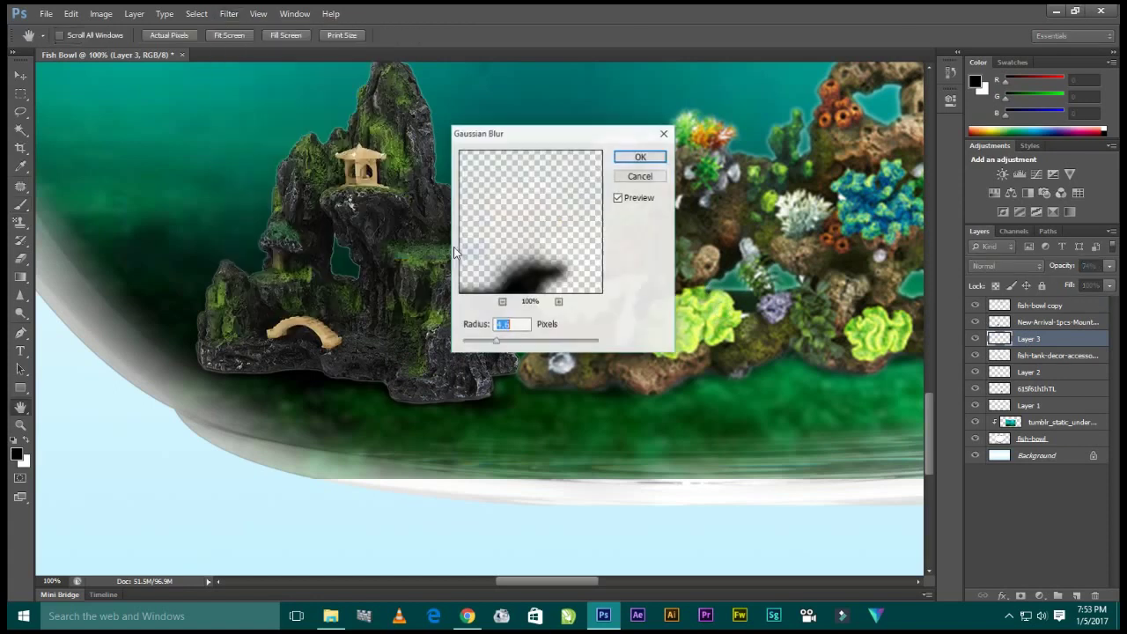
{"action": "left_click", "coordinate": [641, 158]}
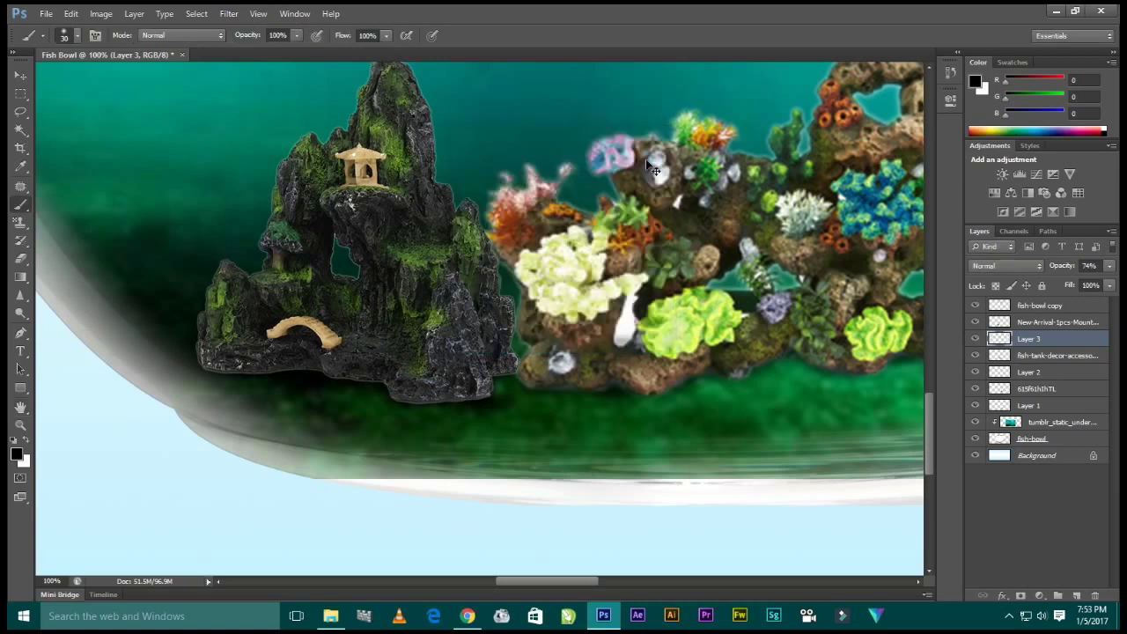
{"action": "key", "text": "ctrl+0"}
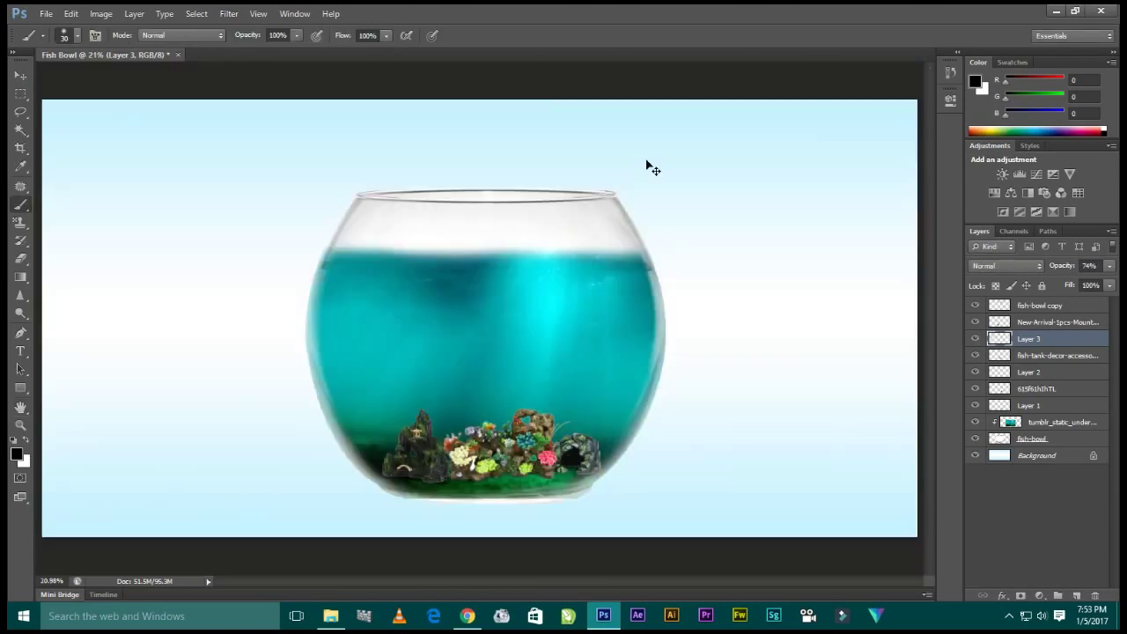
{"action": "left_click", "coordinate": [21, 79]}
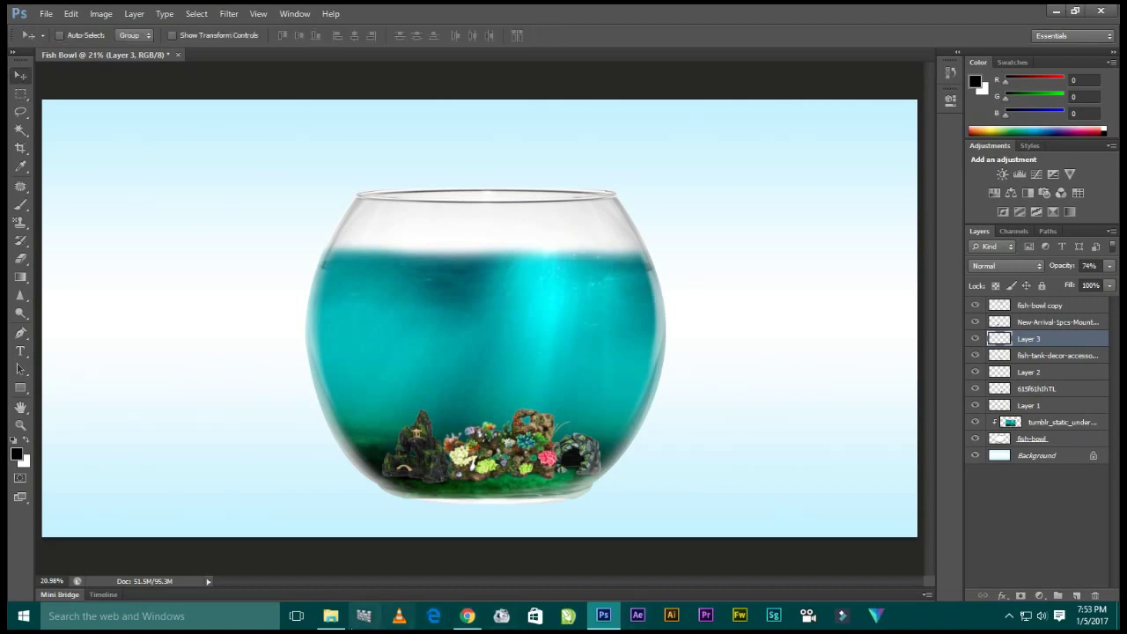
{"action": "left_click", "coordinate": [330, 616]}
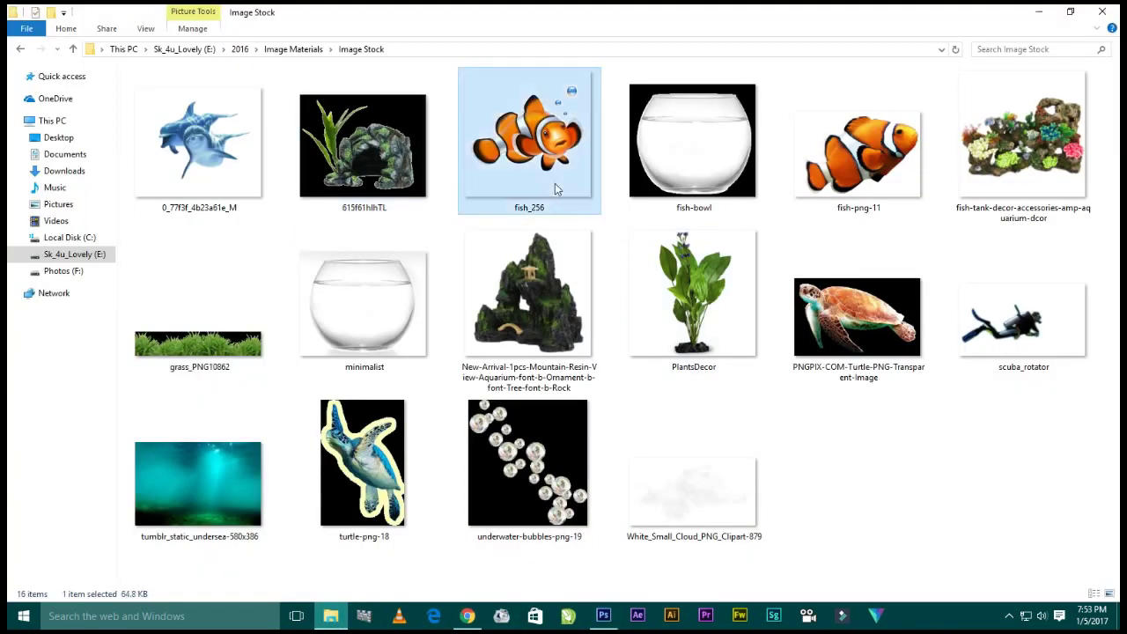
- Place the PlantsDecor image into the composite, scaled to about 35%
{"action": "left_click", "coordinate": [331, 616]}
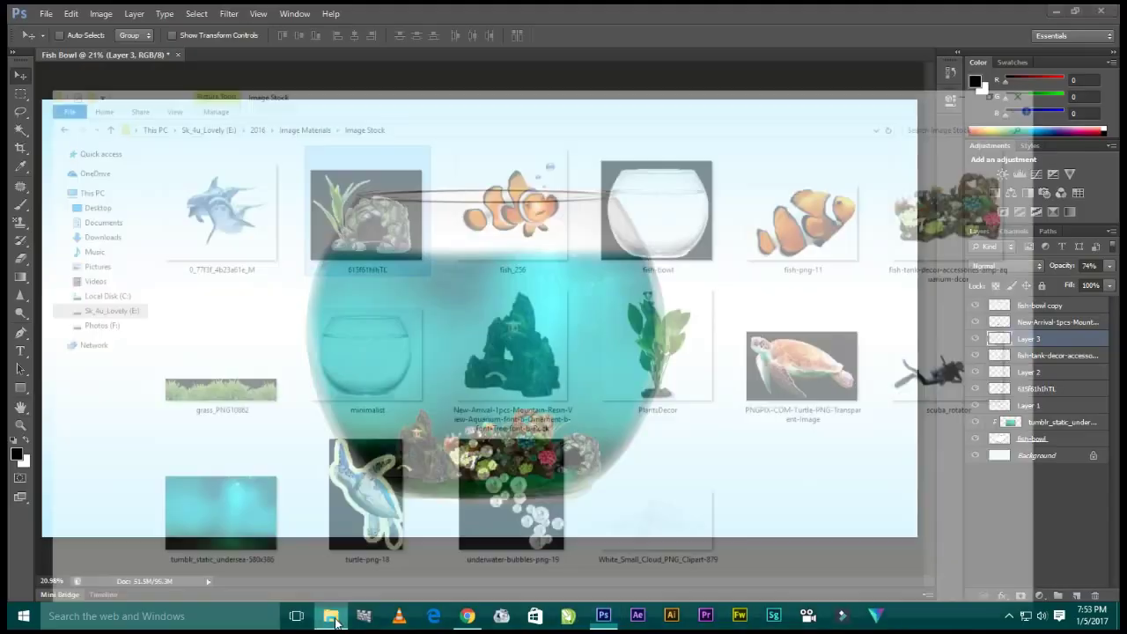
{"action": "left_click", "coordinate": [211, 300]}
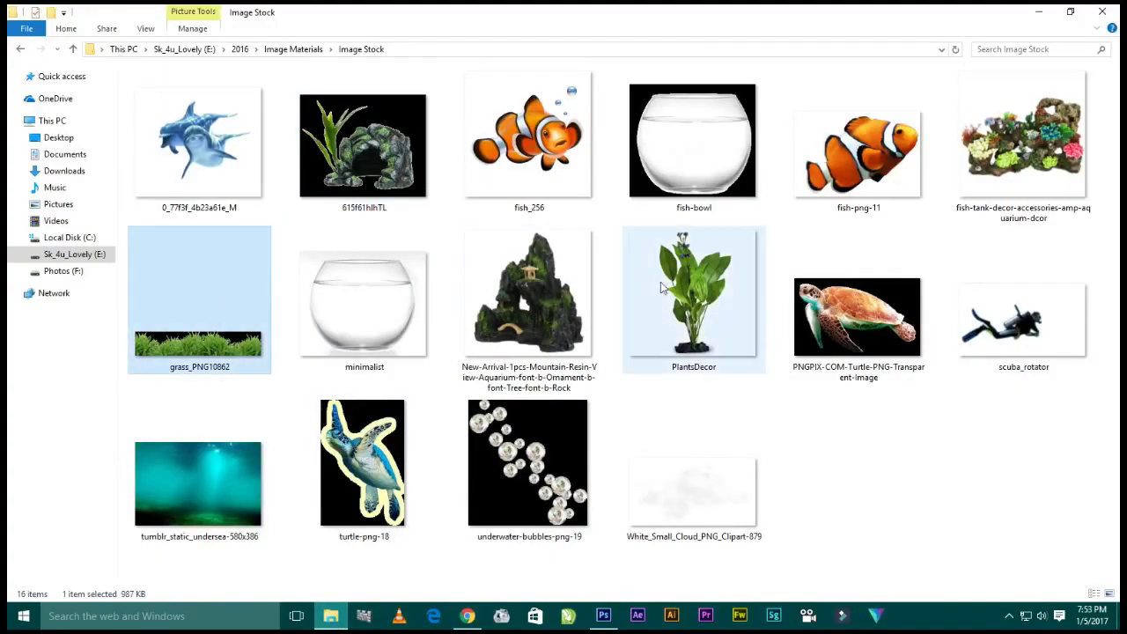
{"action": "left_click", "coordinate": [713, 274]}
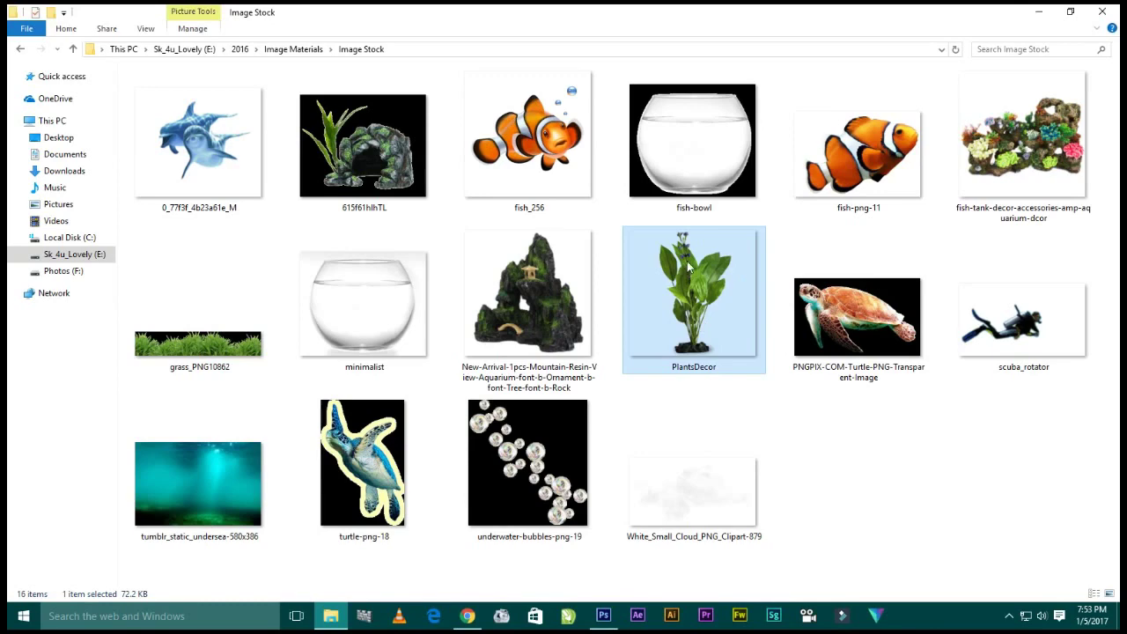
{"action": "mouse_move", "coordinate": [689, 269]}
{"action": "left_mouse_down"}
{"action": "mouse_move", "coordinate": [603, 609]}
{"action": "mouse_move", "coordinate": [538, 363]}
{"action": "left_mouse_up"}
{"action": "left_click_drag", "start_coordinate": [564, 234], "coordinate": [529, 416]}
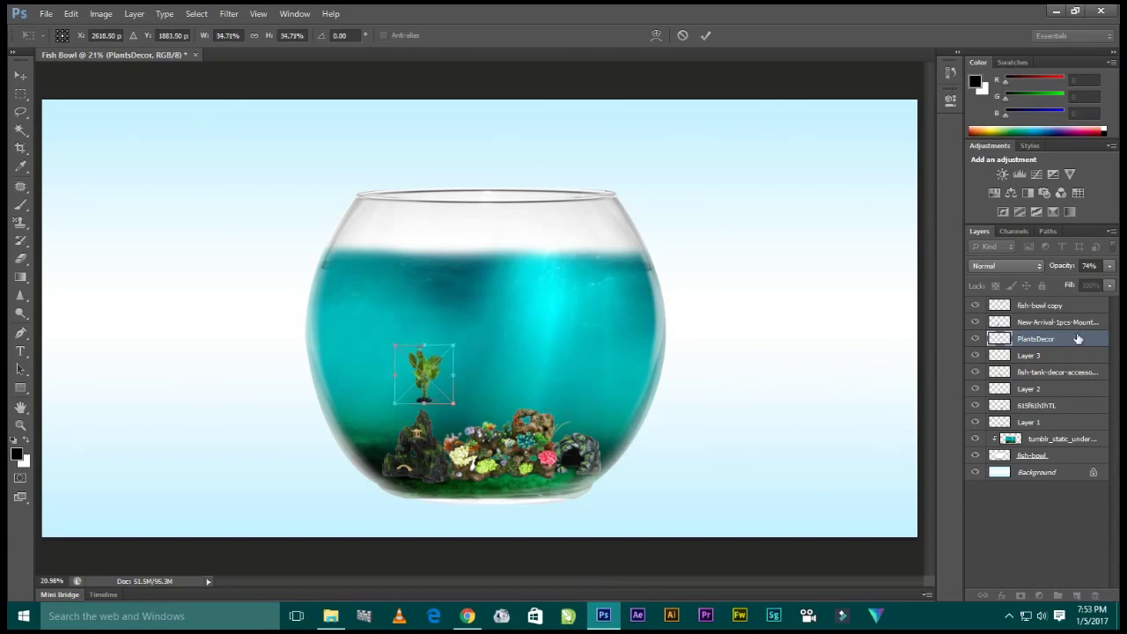
{"action": "key", "text": "Return"}
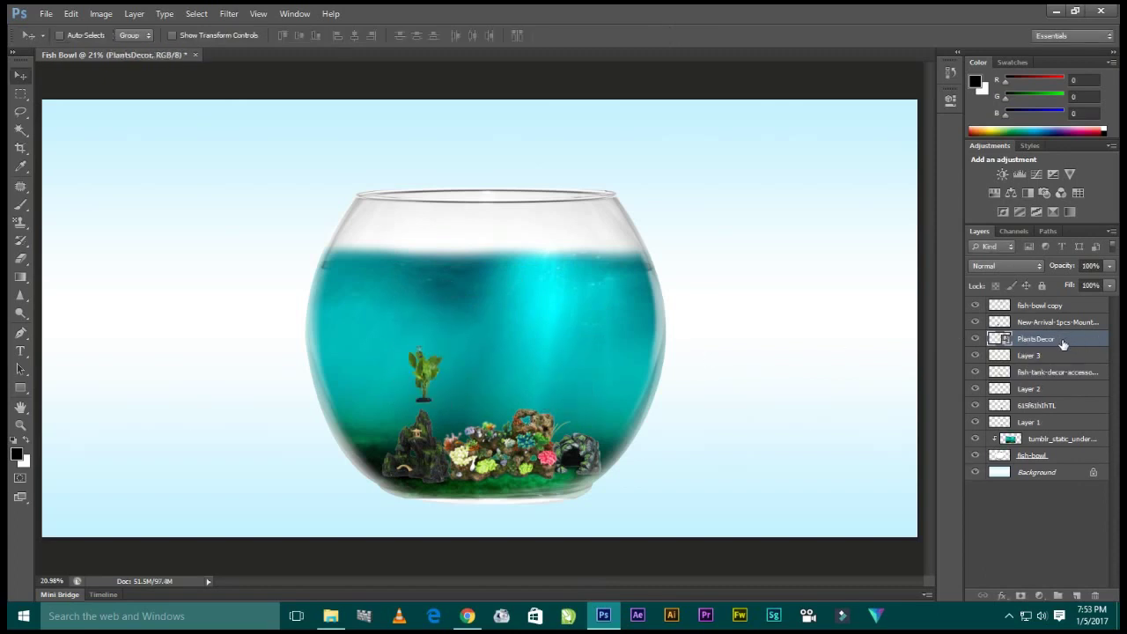
- Rasterize the plant layer, move it below Layer 1, and tuck it behind the left rock
{"action": "right_click", "coordinate": [1088, 339]}
{"action": "left_click", "coordinate": [1006, 261]}
{"action": "left_click_drag", "start_coordinate": [1055, 338], "coordinate": [1057, 317]}
{"action": "mouse_move", "coordinate": [581, 345]}
{"action": "left_mouse_down"}
{"action": "mouse_move", "coordinate": [627, 410]}
{"action": "mouse_move", "coordinate": [741, 406]}
{"action": "left_mouse_up"}
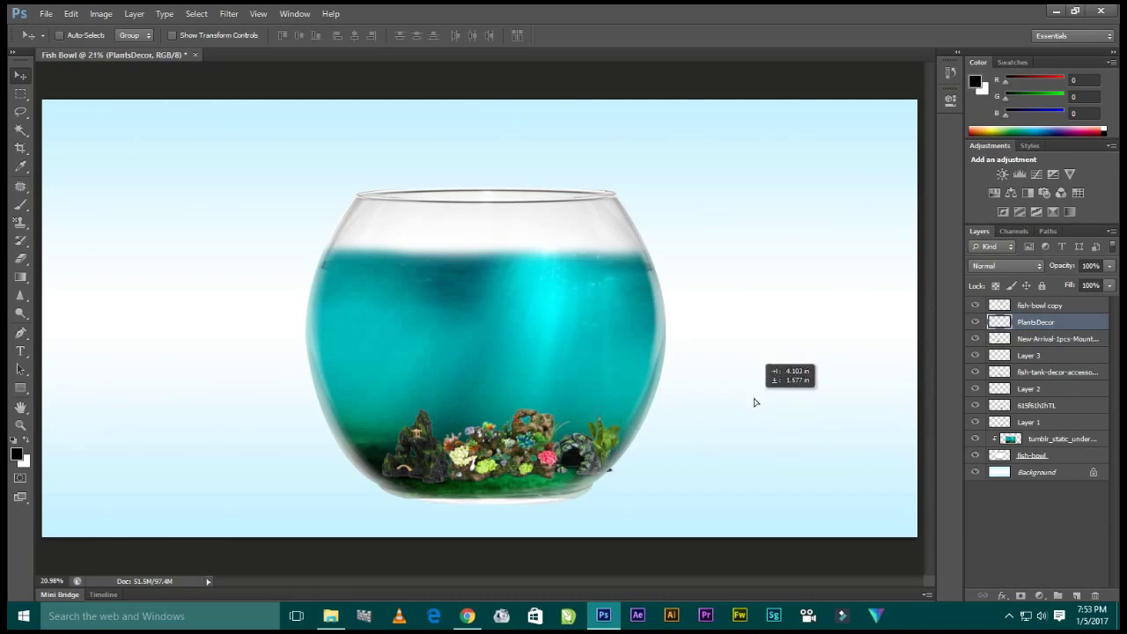
{"action": "left_click_drag", "start_coordinate": [1028, 330], "coordinate": [1022, 422]}
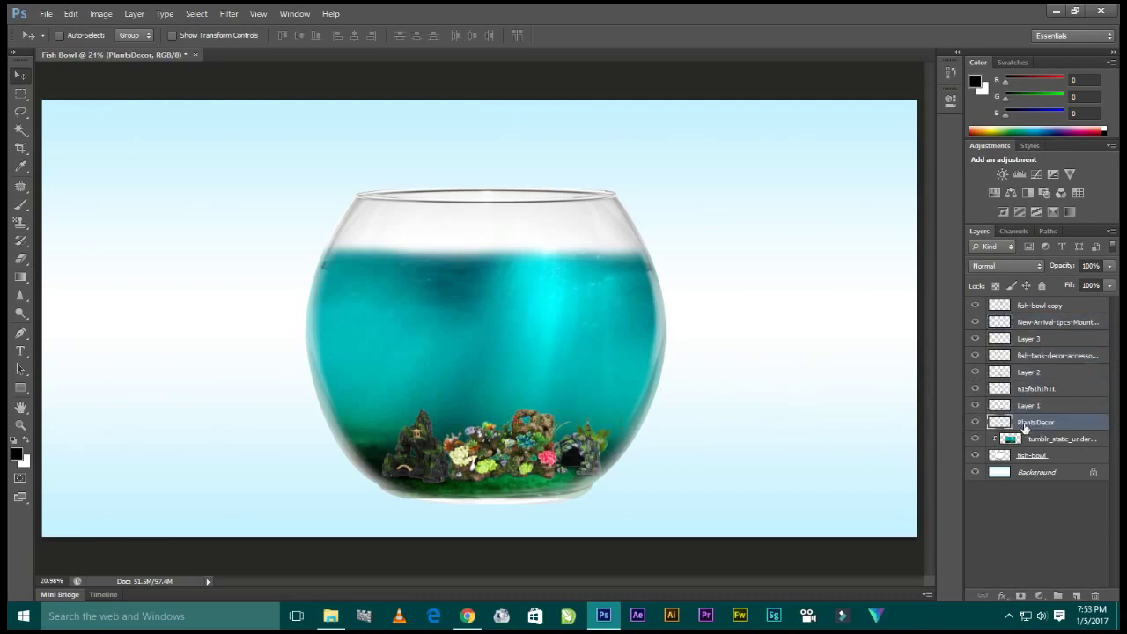
{"action": "left_click_drag", "start_coordinate": [824, 397], "coordinate": [671, 363]}
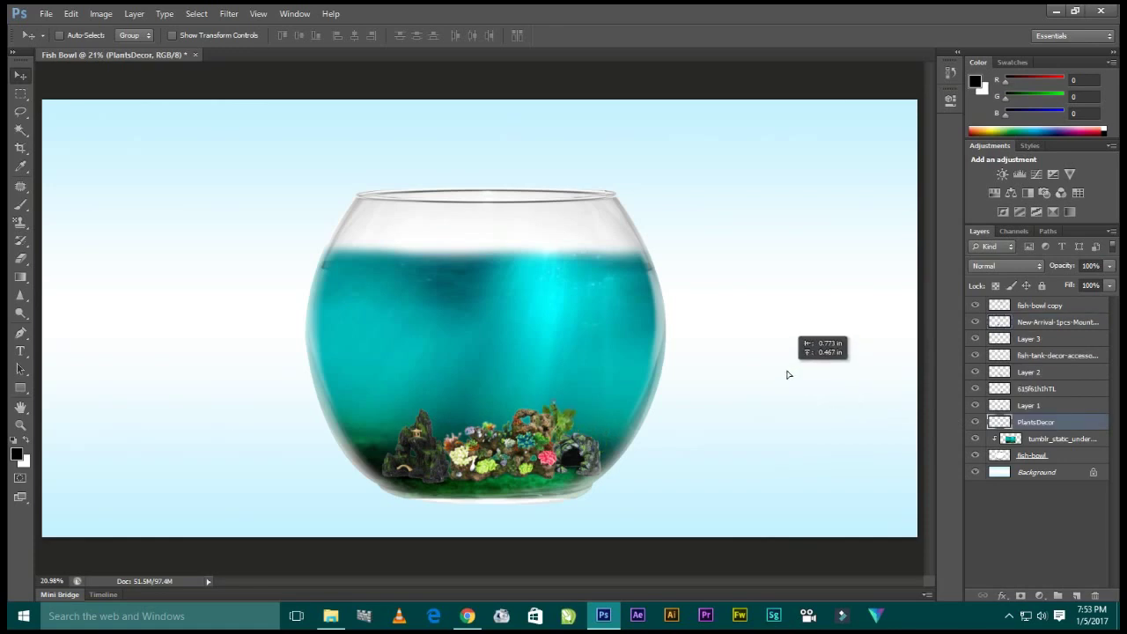
{"action": "mouse_move", "coordinate": [671, 364]}
{"action": "left_mouse_down"}
{"action": "mouse_move", "coordinate": [678, 372]}
{"action": "mouse_move", "coordinate": [587, 369]}
{"action": "mouse_move", "coordinate": [601, 364]}
{"action": "left_mouse_up"}
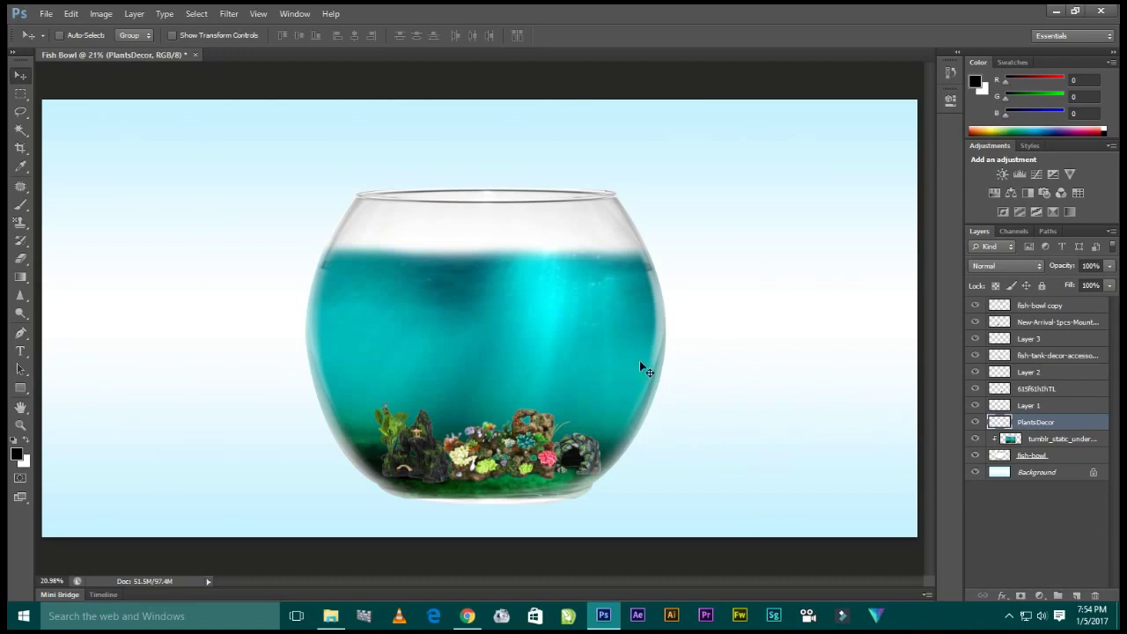
- Load the fish bowl's outline as a selection, then bring back the Image Stock folder
{"action": "left_click", "coordinate": [1045, 310]}
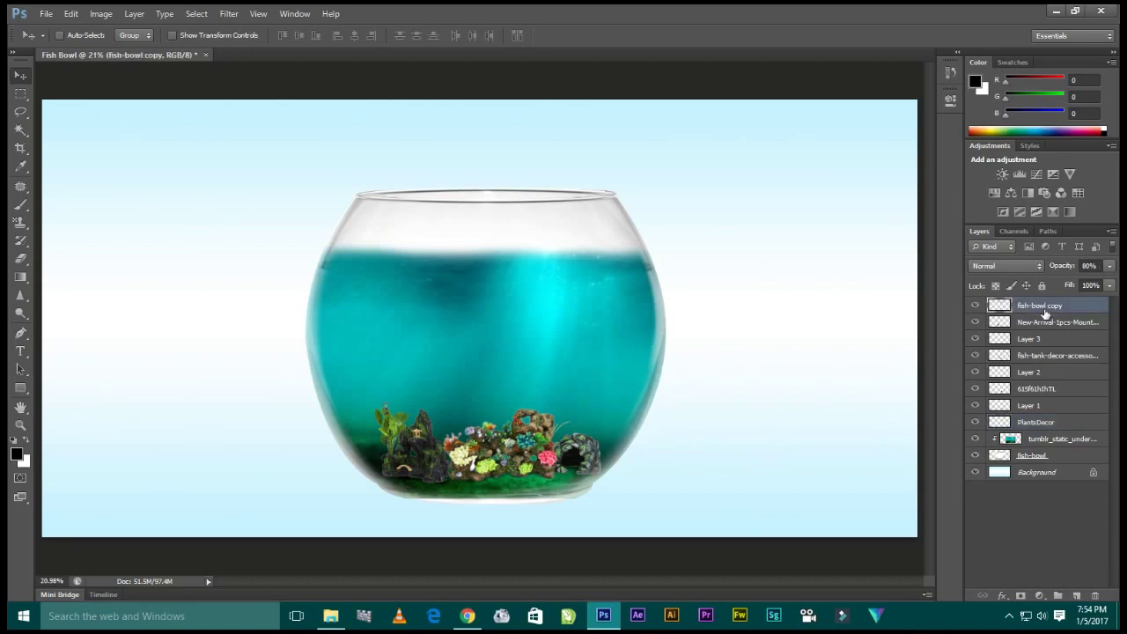
{"action": "left_click", "coordinate": [1039, 460]}
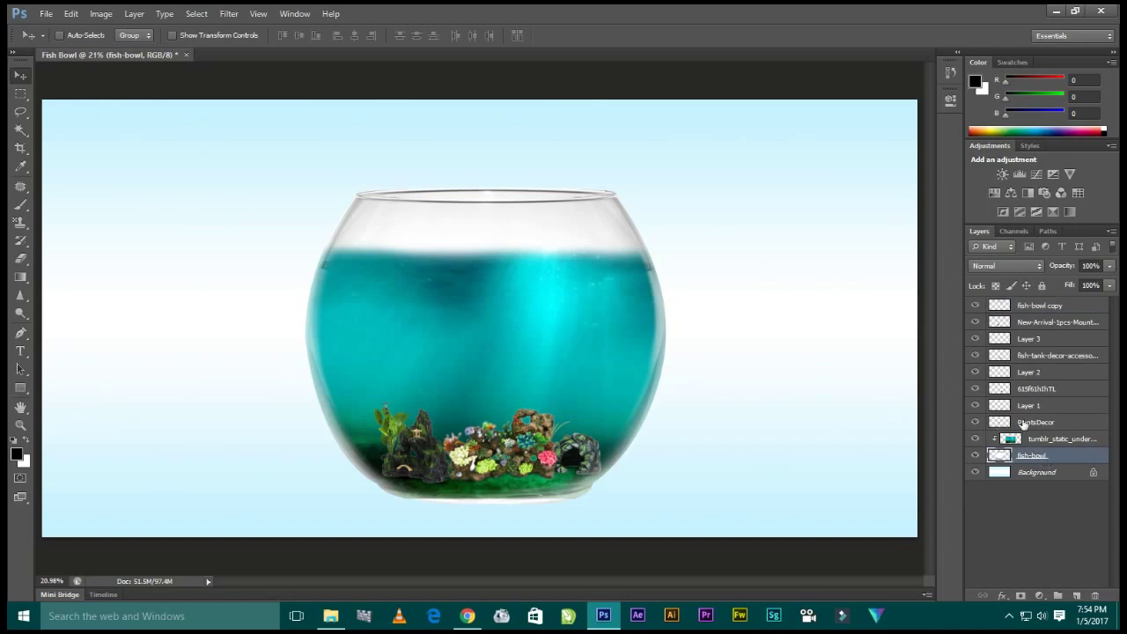
{"action": "left_click", "coordinate": [998, 457], "text": "ctrl"}
{"action": "left_click", "coordinate": [1041, 441]}
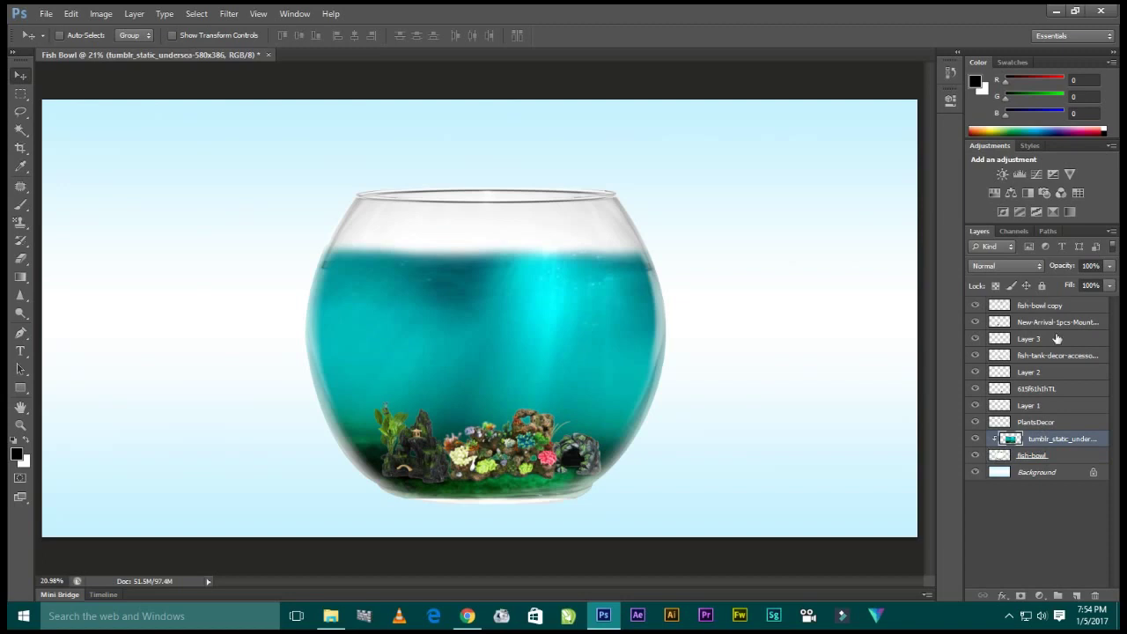
{"action": "left_click", "coordinate": [1057, 312]}
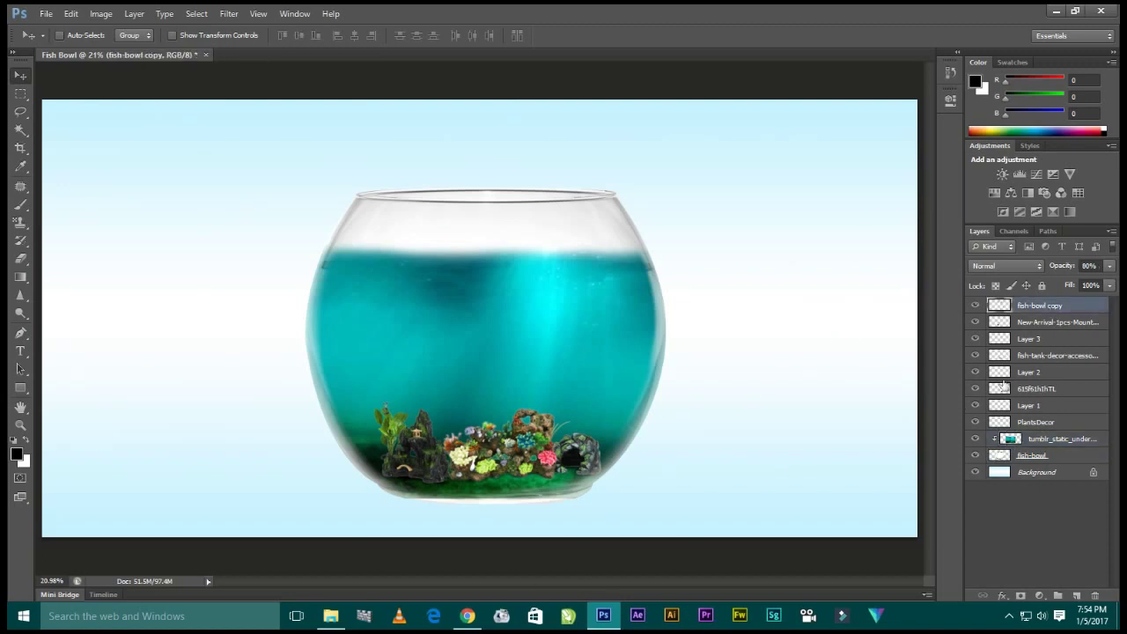
{"action": "left_click", "coordinate": [330, 615]}
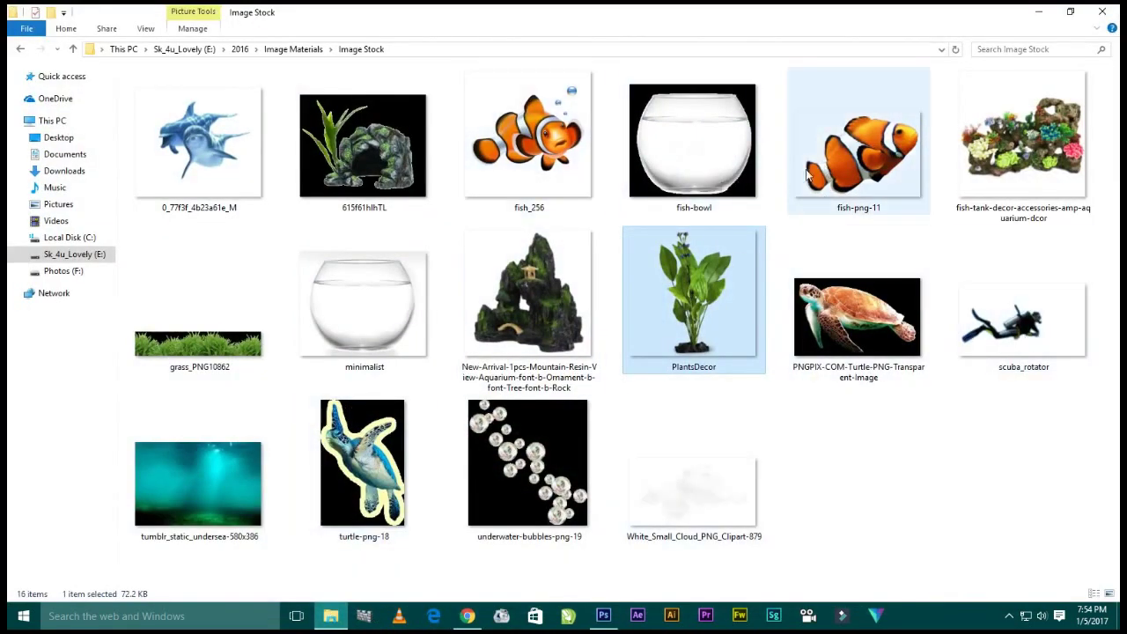
- Place the fish-png-11 clownfish at a small size beside the corals
{"action": "left_click", "coordinate": [866, 154]}
{"action": "mouse_move", "coordinate": [875, 207]}
{"action": "left_mouse_down"}
{"action": "mouse_move", "coordinate": [614, 606]}
{"action": "mouse_move", "coordinate": [566, 327]}
{"action": "left_mouse_up"}
{"action": "key", "text": "Escape"}
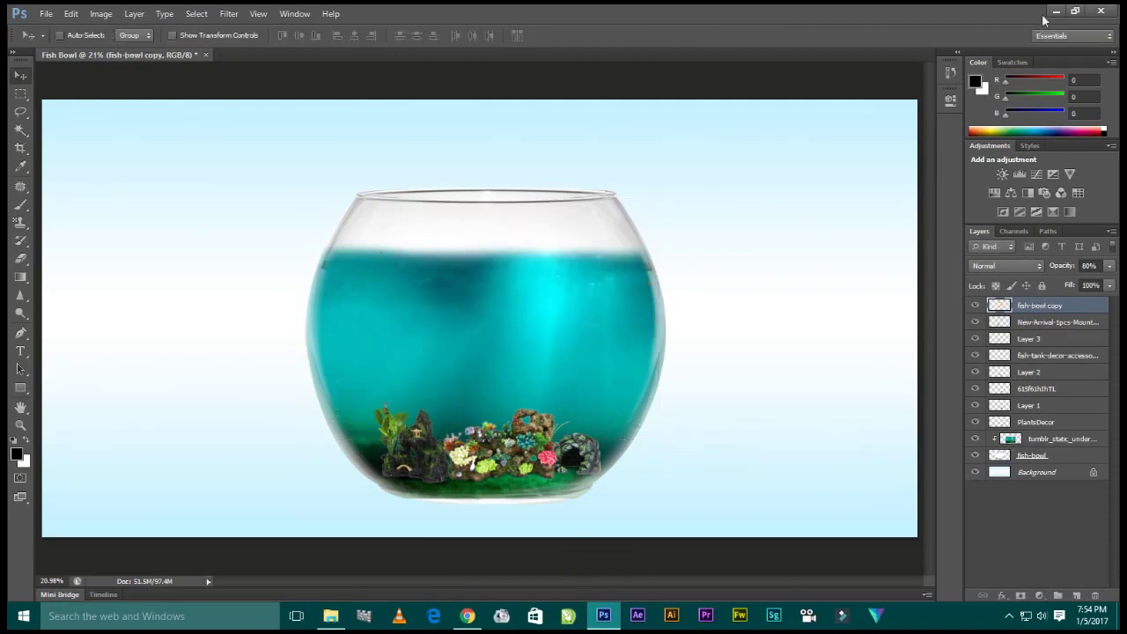
{"action": "left_click", "coordinate": [1055, 11]}
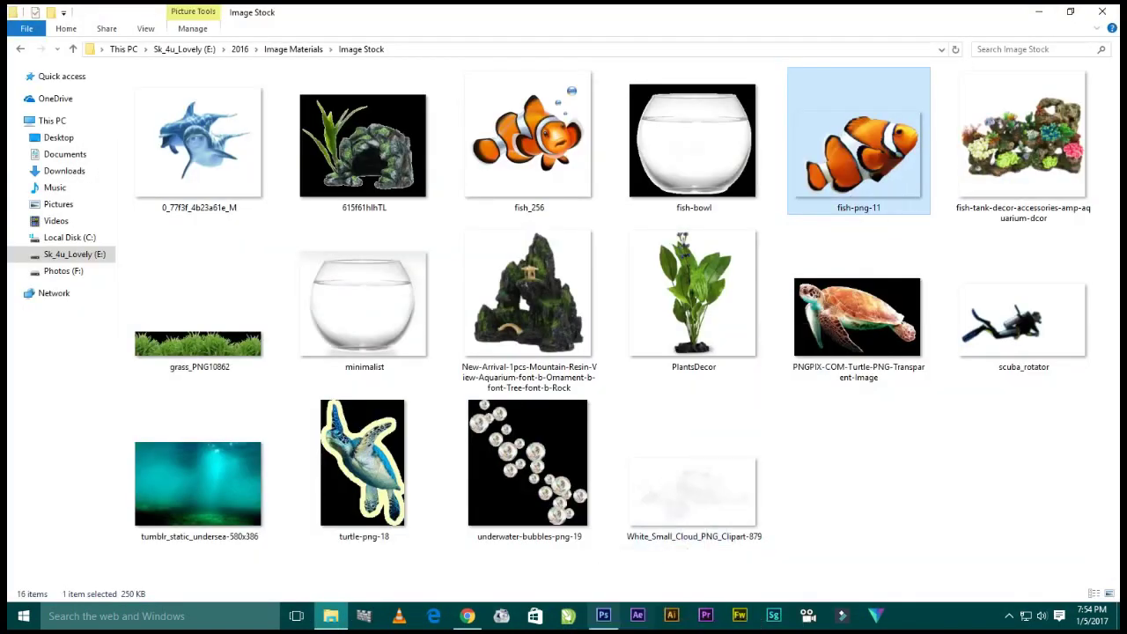
{"action": "mouse_move", "coordinate": [878, 176]}
{"action": "left_mouse_down"}
{"action": "mouse_move", "coordinate": [468, 360]}
{"action": "mouse_move", "coordinate": [611, 232]}
{"action": "left_mouse_up"}
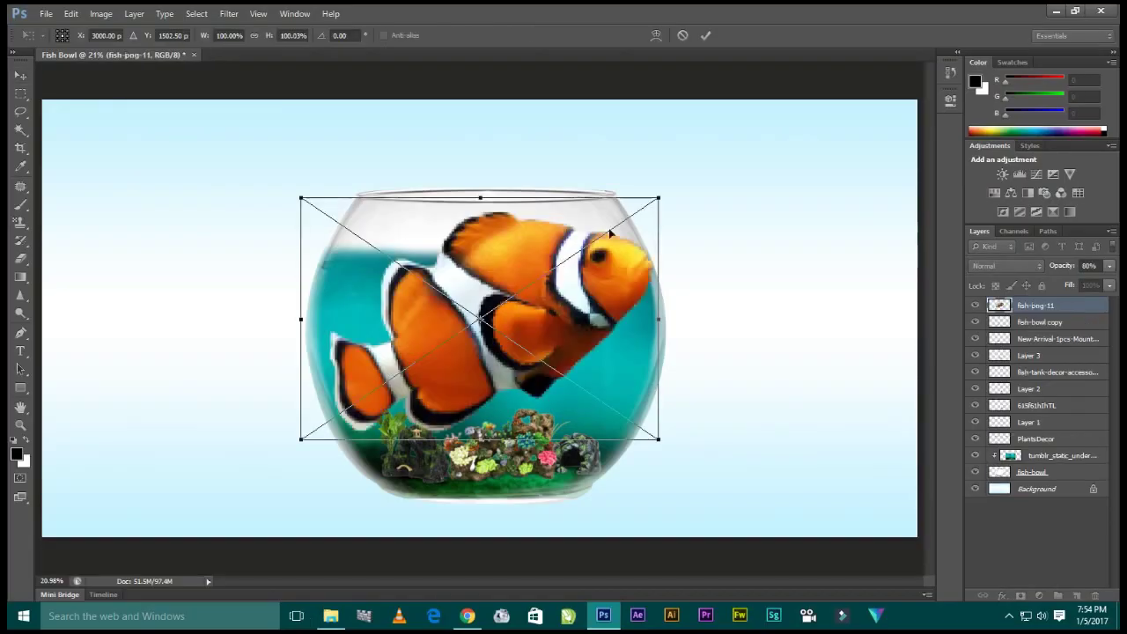
{"action": "left_click_drag", "start_coordinate": [659, 197], "coordinate": [563, 404]}
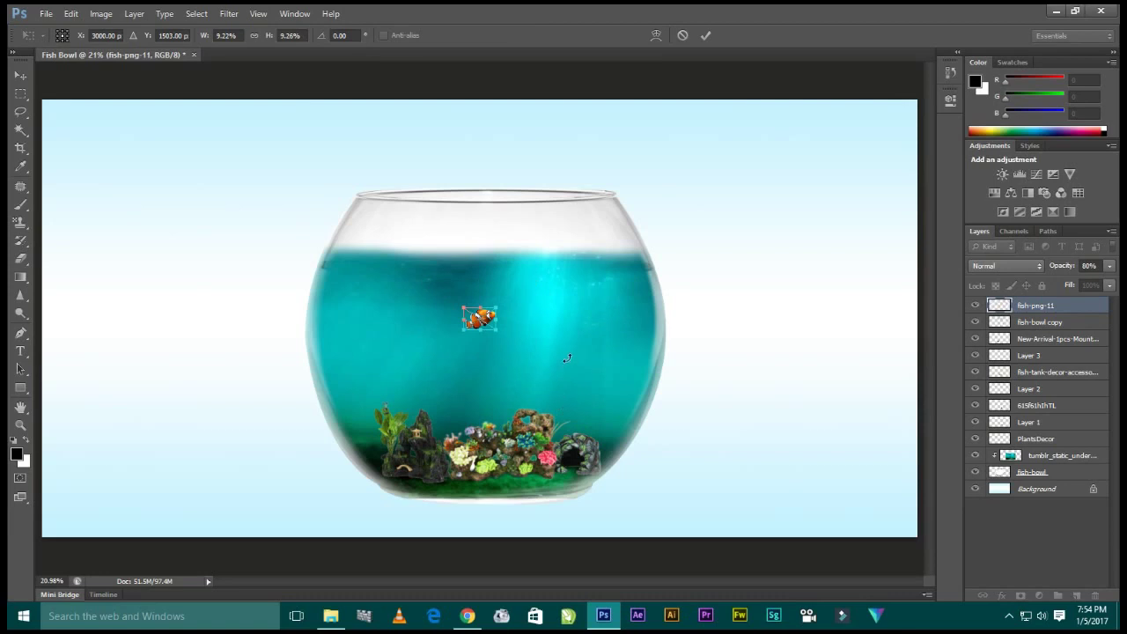
{"action": "key", "text": "Return"}
{"action": "mouse_move", "coordinate": [499, 321]}
{"action": "left_mouse_down"}
{"action": "mouse_move", "coordinate": [456, 412]}
{"action": "mouse_move", "coordinate": [489, 369]}
{"action": "mouse_move", "coordinate": [480, 395]}
{"action": "left_mouse_up"}
- Make two more clownfish copies near the reef
{"action": "key", "text": "ctrl+t"}
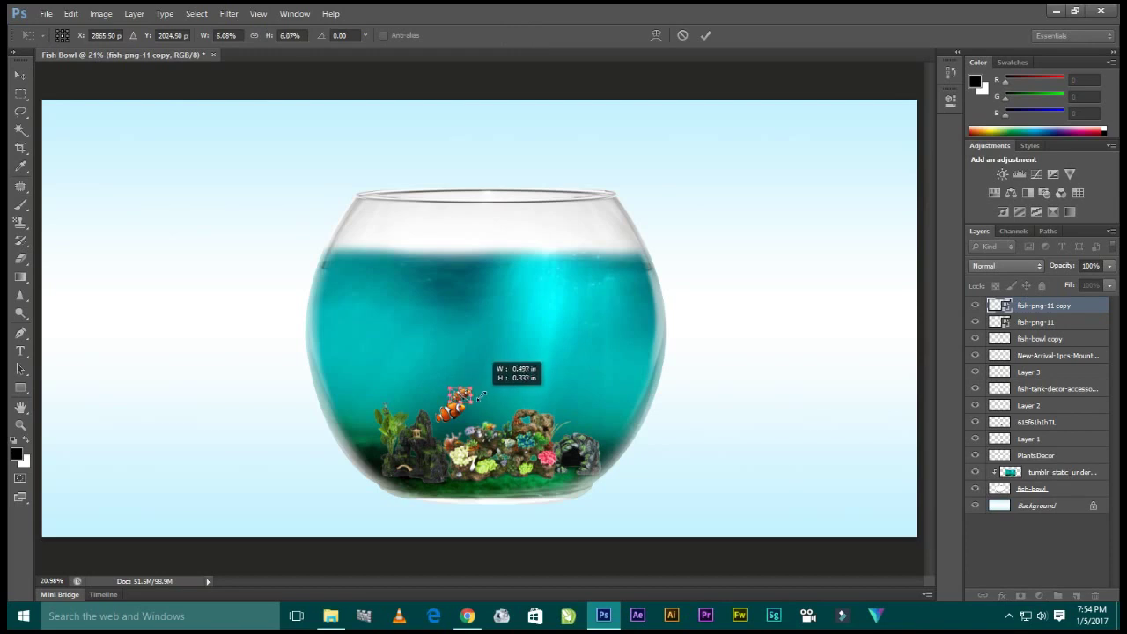
{"action": "key", "text": "Return"}
{"action": "mouse_move", "coordinate": [459, 392]}
{"action": "left_mouse_down"}
{"action": "mouse_move", "coordinate": [472, 429]}
{"action": "mouse_move", "coordinate": [435, 405]}
{"action": "left_mouse_up"}
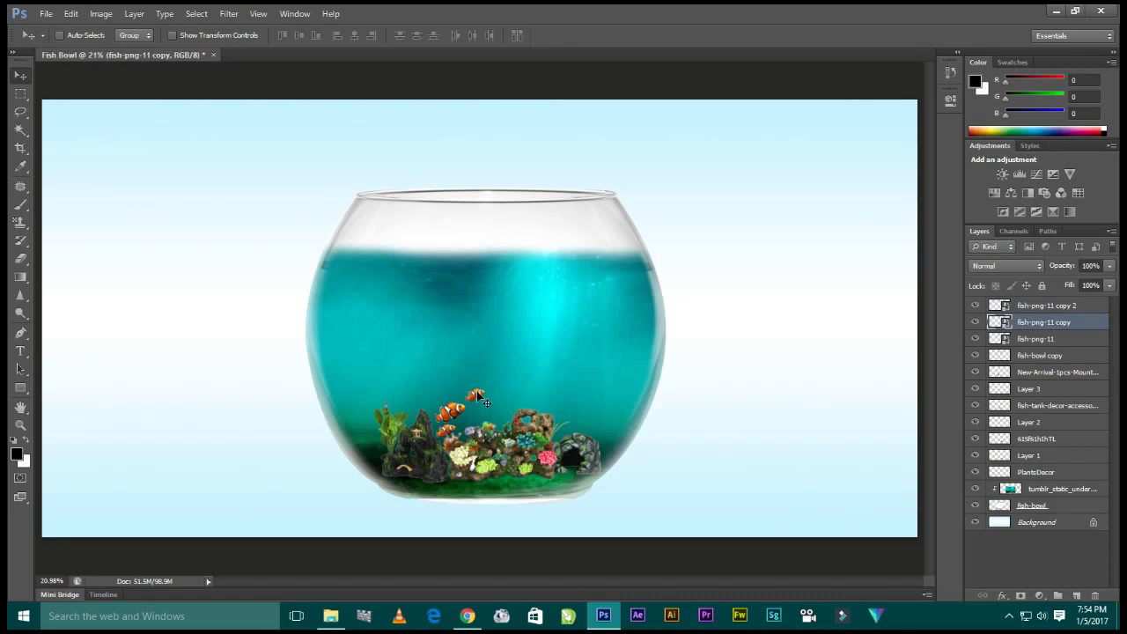
{"action": "mouse_move", "coordinate": [435, 404]}
{"action": "left_mouse_down"}
{"action": "mouse_move", "coordinate": [448, 433]}
{"action": "mouse_move", "coordinate": [473, 434]}
{"action": "mouse_move", "coordinate": [451, 421]}
{"action": "left_mouse_up"}
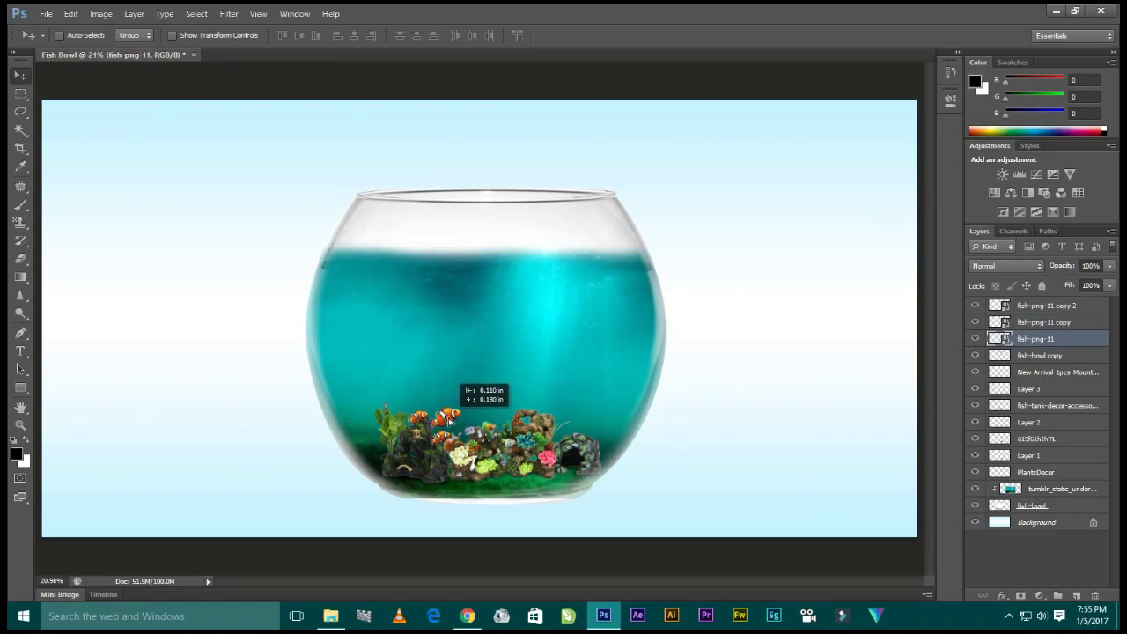
- Rasterize the three fish layers and group them as Group 1, nudged slightly up-right
{"action": "left_click", "coordinate": [1039, 306], "text": "shift"}
{"action": "right_click", "coordinate": [1039, 307]}
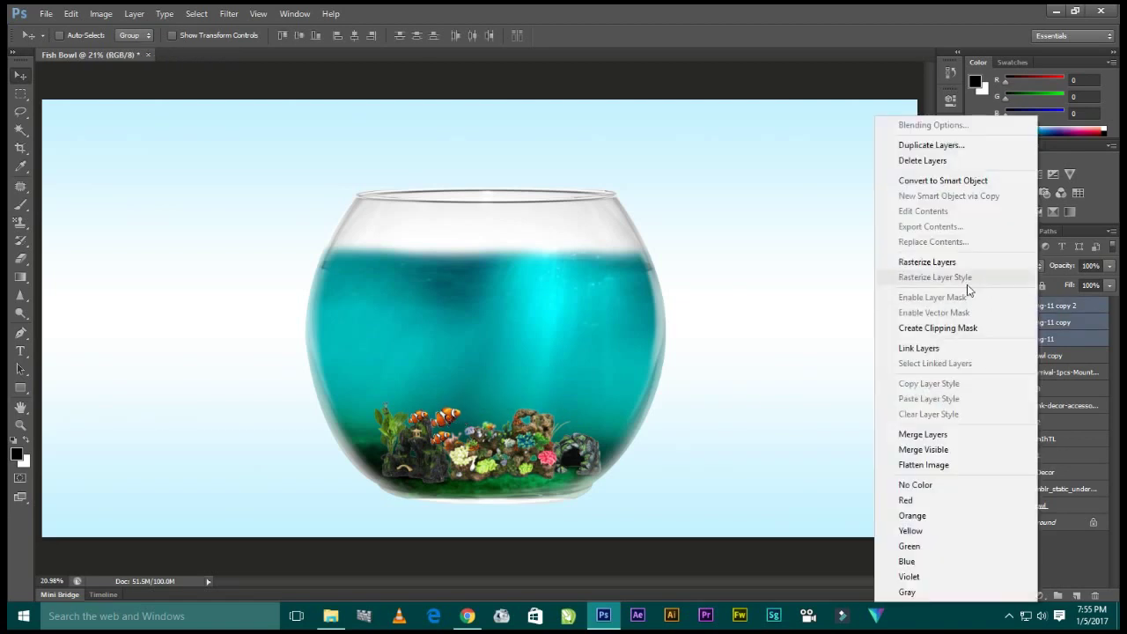
{"action": "left_click", "coordinate": [966, 263]}
{"action": "key", "text": "ctrl+g"}
{"action": "key", "text": "ctrl+z"}
{"action": "key", "text": "ctrl+g"}
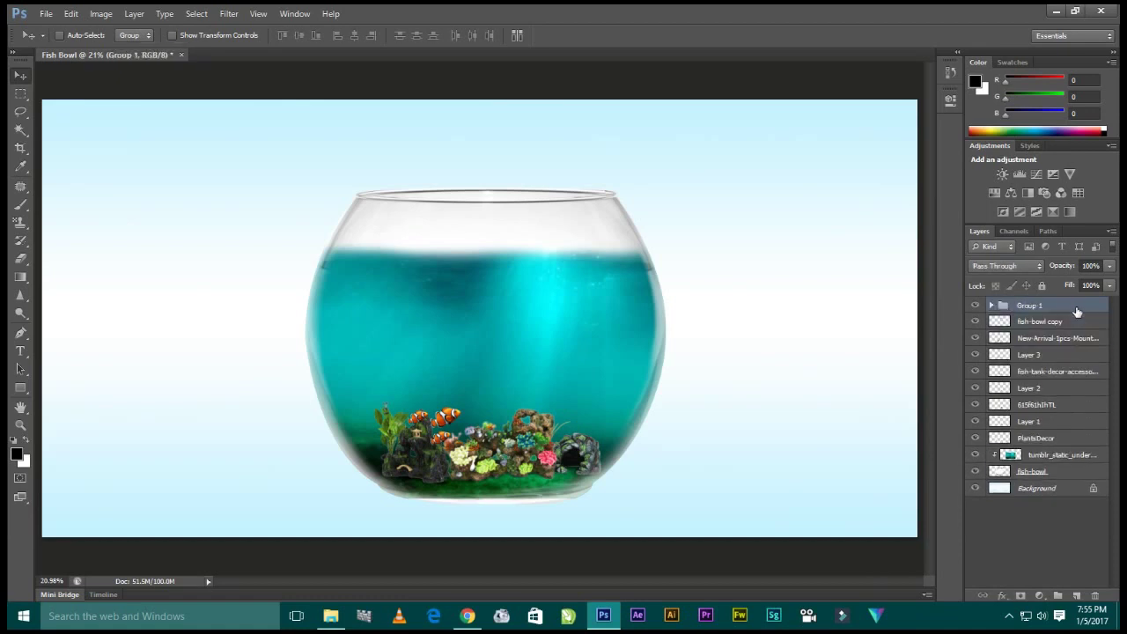
{"action": "left_click_drag", "start_coordinate": [483, 385], "coordinate": [494, 378]}
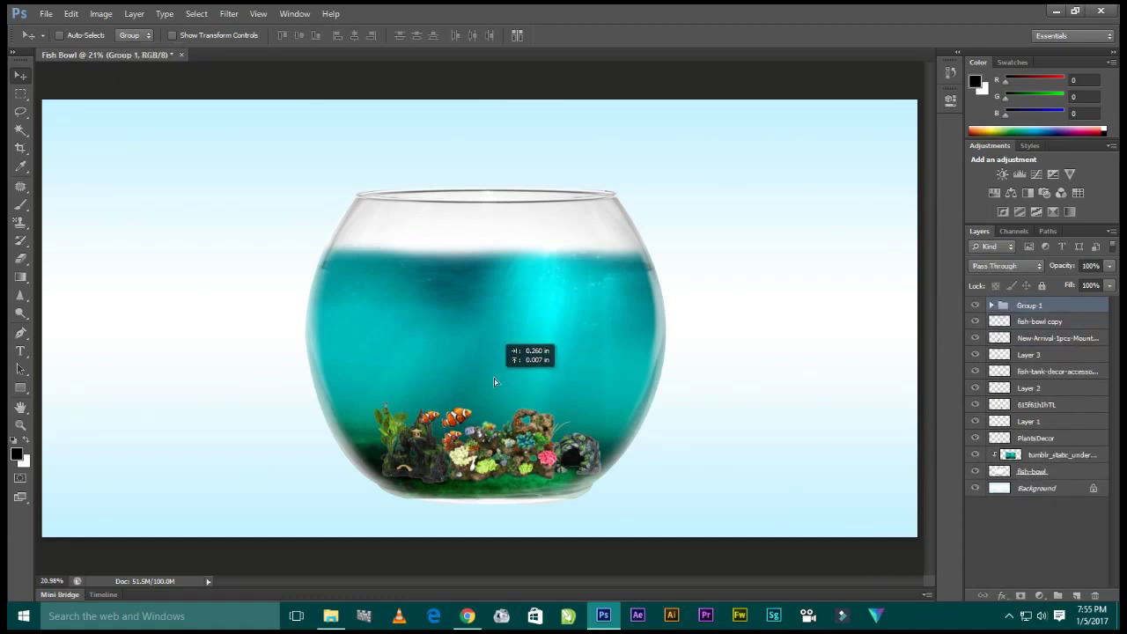
{"action": "left_click", "coordinate": [330, 615]}
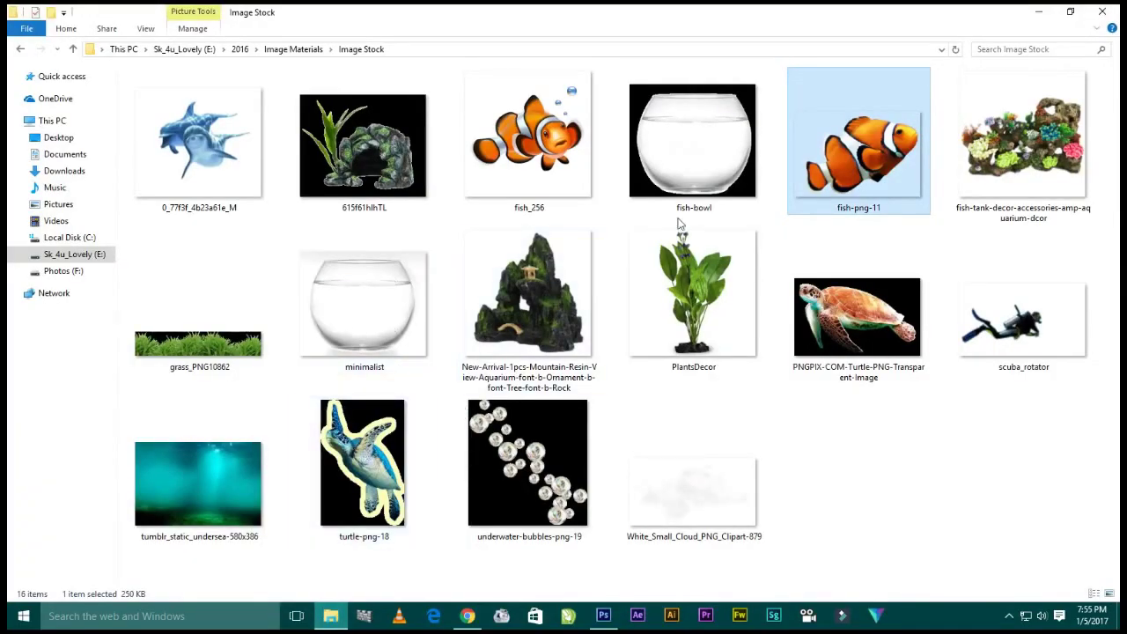
- Place the PNGPIX-COM-Turtle at about 3.6%, just above the bottom-right decorations
{"action": "left_click_drag", "start_coordinate": [225, 154], "coordinate": [369, 220]}
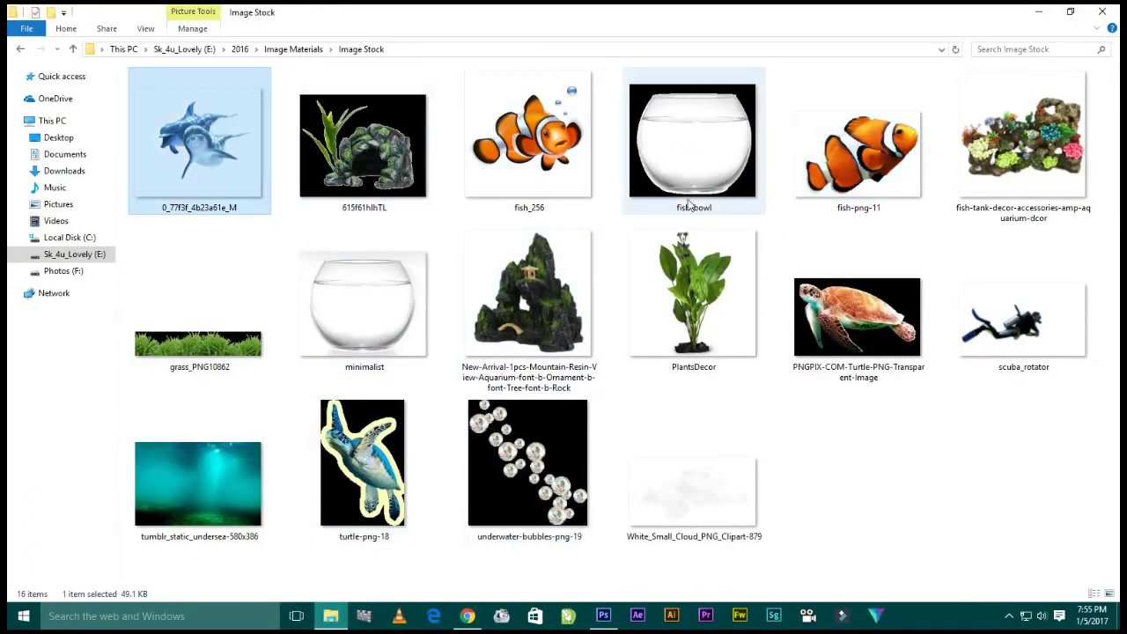
{"action": "mouse_move", "coordinate": [862, 310]}
{"action": "left_mouse_down"}
{"action": "mouse_move", "coordinate": [603, 581]}
{"action": "mouse_move", "coordinate": [591, 324]}
{"action": "left_mouse_up"}
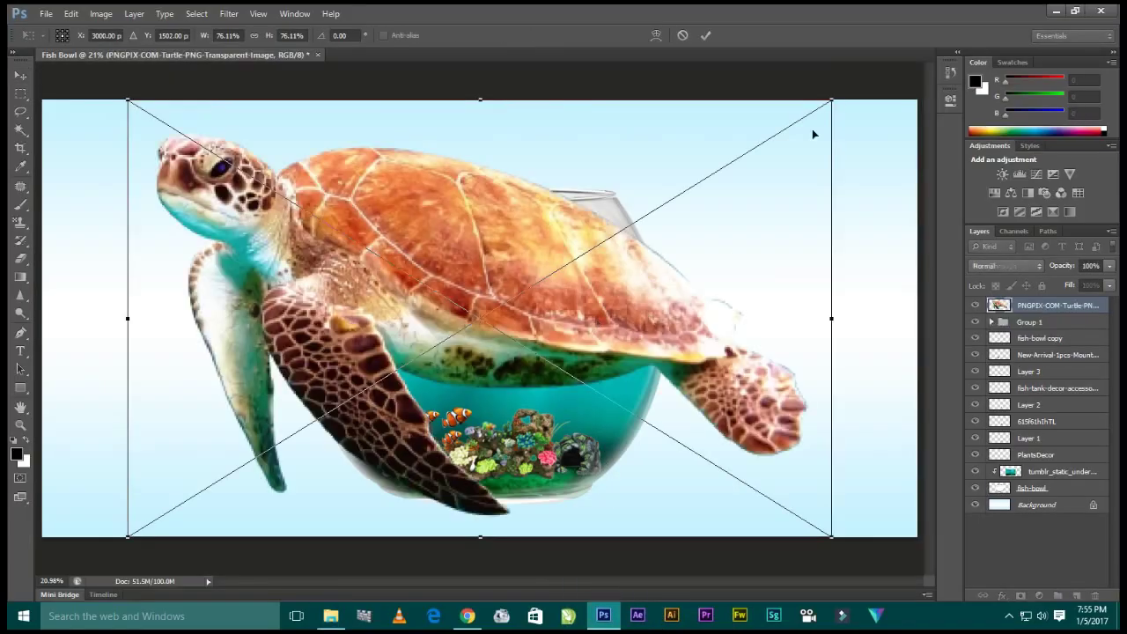
{"action": "left_click_drag", "start_coordinate": [825, 113], "coordinate": [506, 320]}
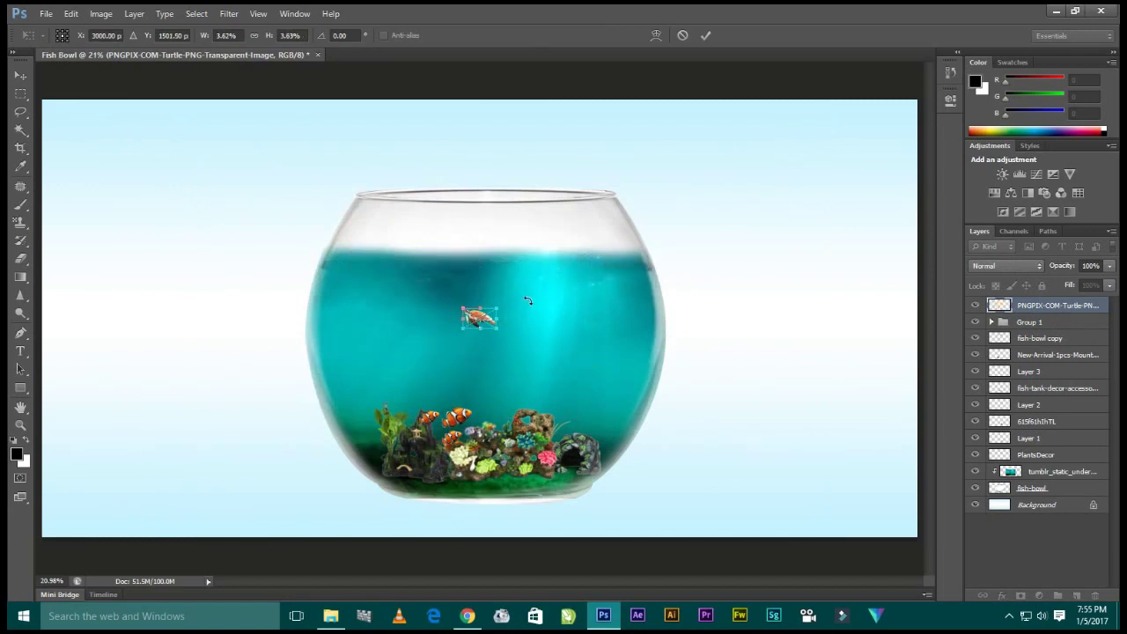
{"action": "right_click", "coordinate": [486, 319]}
{"action": "left_click", "coordinate": [516, 322]}
{"action": "left_click_drag", "start_coordinate": [480, 316], "coordinate": [579, 482]}
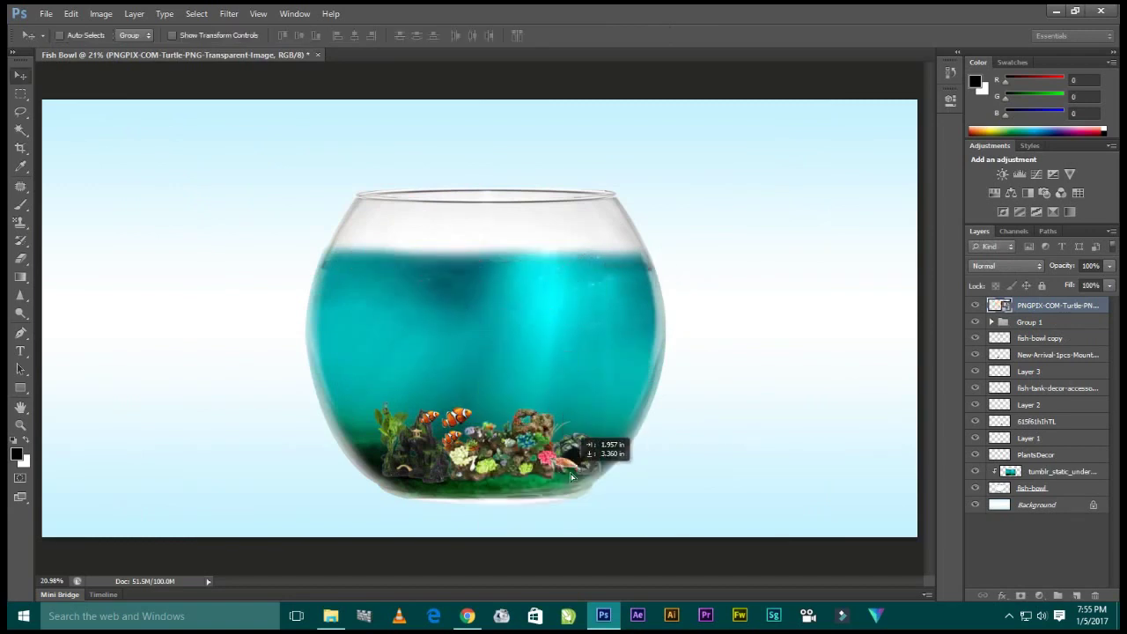
{"action": "mouse_move", "coordinate": [485, 327]}
{"action": "left_mouse_down"}
{"action": "mouse_move", "coordinate": [576, 468]}
{"action": "mouse_move", "coordinate": [568, 475]}
{"action": "left_mouse_up"}
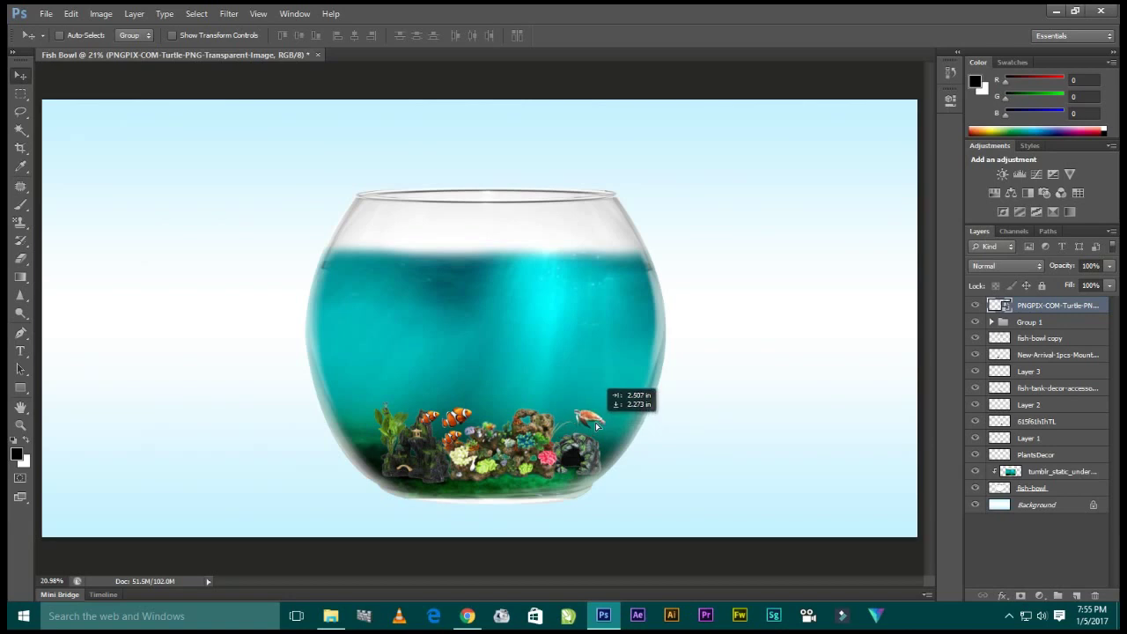
{"action": "left_click_drag", "start_coordinate": [568, 476], "coordinate": [599, 425]}
- Rasterize the turtle layer and bring back the image folder
{"action": "right_click", "coordinate": [1062, 308]}
{"action": "key", "text": "Escape"}
{"action": "right_click", "coordinate": [1062, 308]}
{"action": "left_click", "coordinate": [1000, 262]}
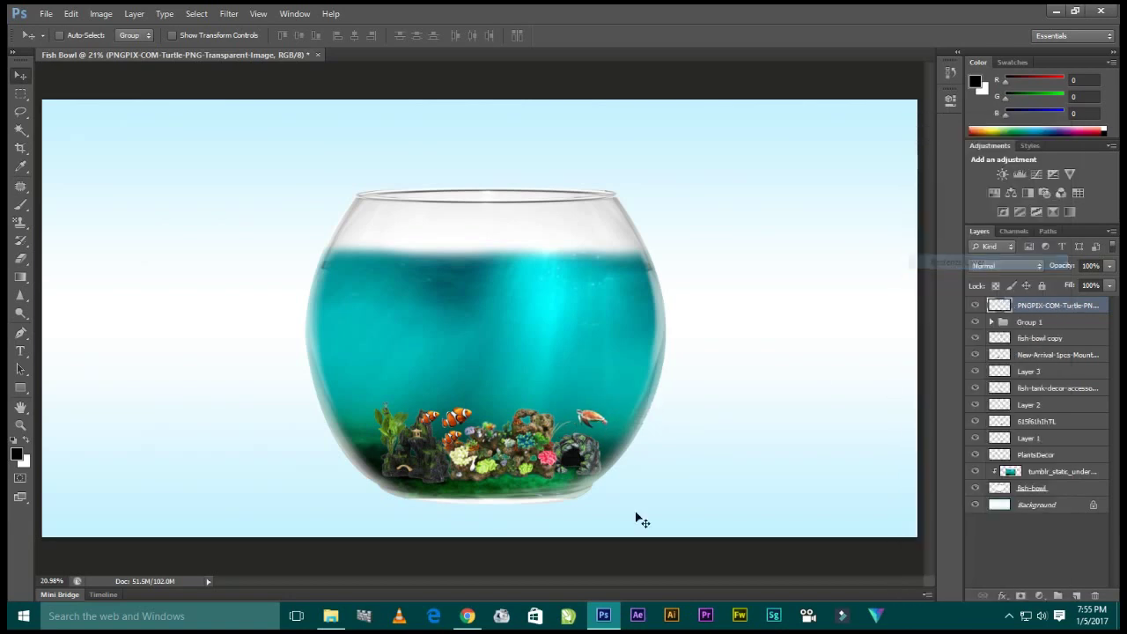
{"action": "left_click", "coordinate": [333, 616]}
- Place the fish_256 clownfish on the bowl's left at about half size
{"action": "left_click", "coordinate": [335, 618]}
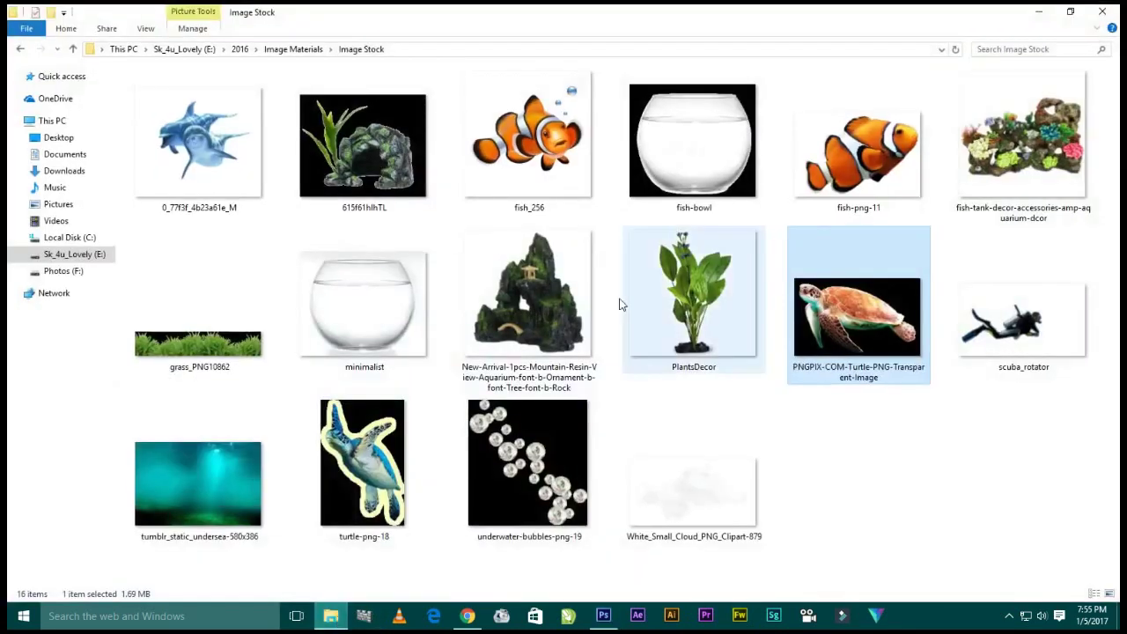
{"action": "mouse_move", "coordinate": [539, 139]}
{"action": "left_mouse_down"}
{"action": "mouse_move", "coordinate": [603, 616]}
{"action": "mouse_move", "coordinate": [504, 353]}
{"action": "left_mouse_up"}
{"action": "key", "text": "Escape"}
{"action": "left_click", "coordinate": [335, 618]}
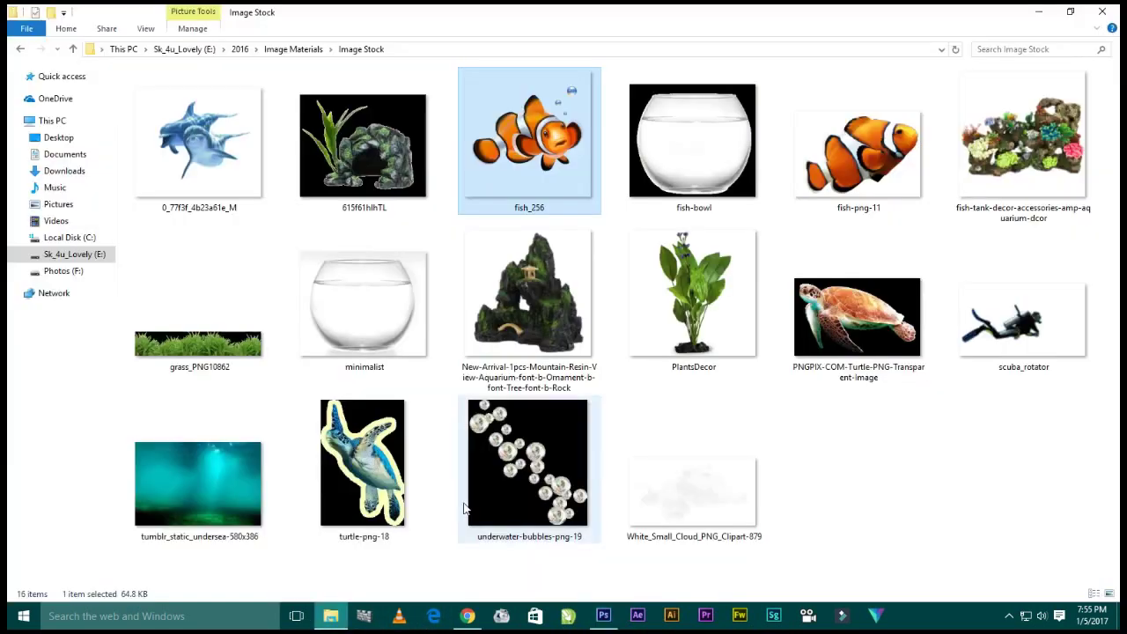
{"action": "left_click_drag", "start_coordinate": [585, 162], "coordinate": [527, 398]}
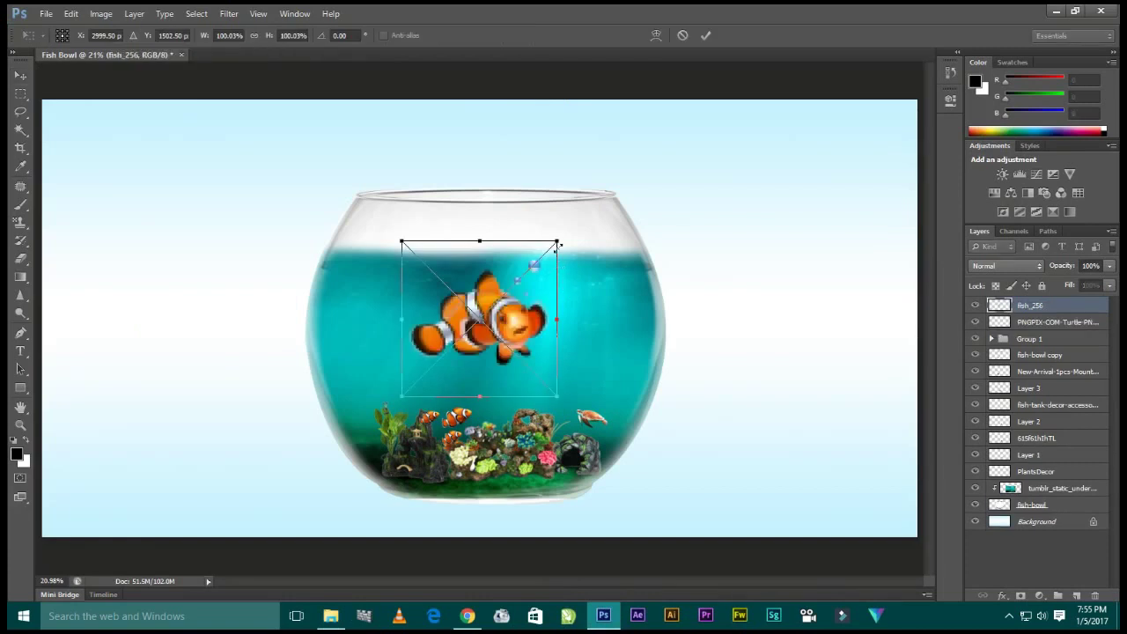
{"action": "mouse_move", "coordinate": [556, 239]}
{"action": "left_mouse_down"}
{"action": "mouse_move", "coordinate": [520, 323]}
{"action": "mouse_move", "coordinate": [423, 402]}
{"action": "mouse_move", "coordinate": [380, 395]}
{"action": "mouse_move", "coordinate": [583, 376]}
{"action": "left_mouse_up"}
{"action": "key", "text": "Return"}
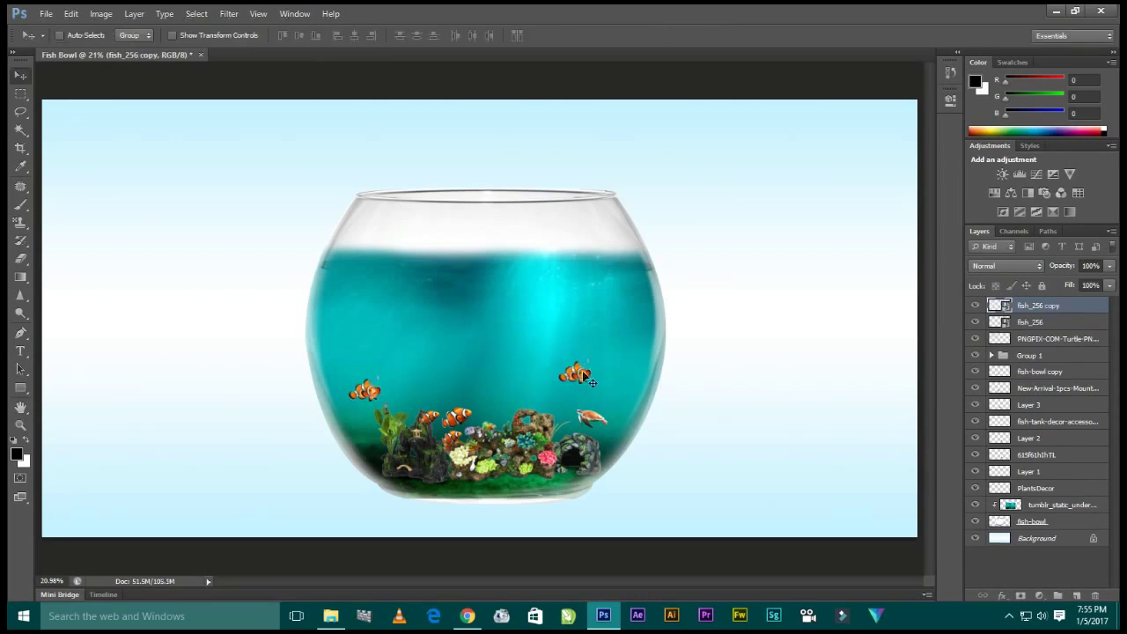
- Add a horizontally flipped copy of the clownfish on the right, above the reef
{"action": "key", "text": "ctrl+t"}
{"action": "right_click", "coordinate": [583, 374]}
{"action": "key", "text": "Escape"}
{"action": "key", "text": "Return"}
{"action": "left_click", "coordinate": [70, 13]}
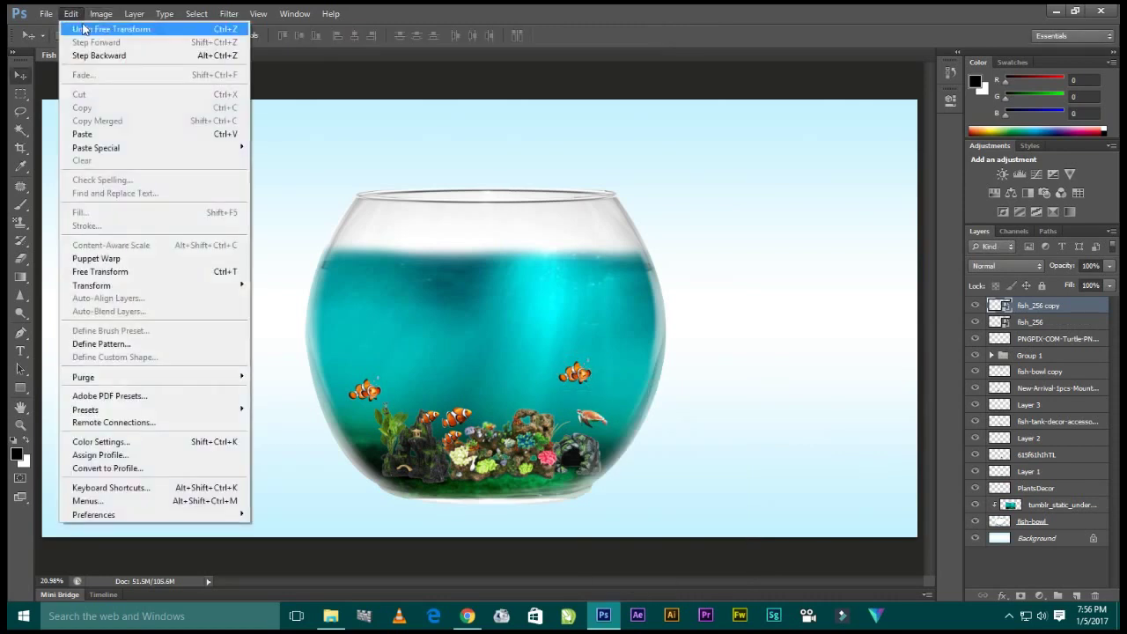
{"action": "left_click", "coordinate": [218, 272]}
{"action": "right_click", "coordinate": [568, 373]}
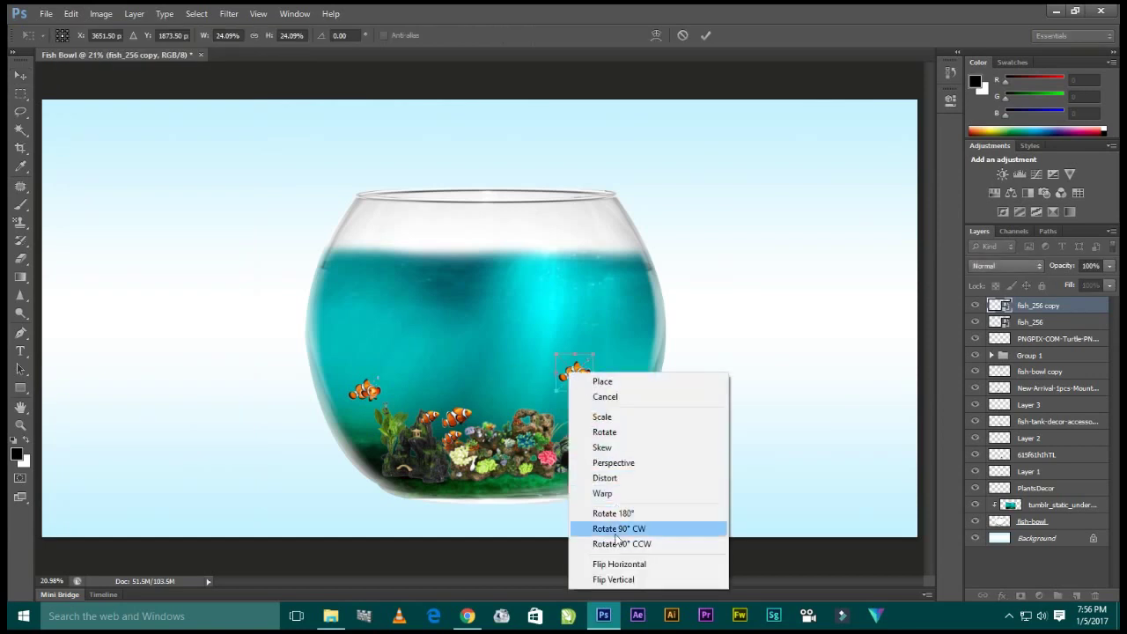
{"action": "left_click", "coordinate": [616, 564]}
{"action": "key", "text": "Return"}
{"action": "mouse_move", "coordinate": [617, 377]}
{"action": "left_mouse_down"}
{"action": "mouse_move", "coordinate": [584, 443]}
{"action": "mouse_move", "coordinate": [574, 405]}
{"action": "left_mouse_up"}
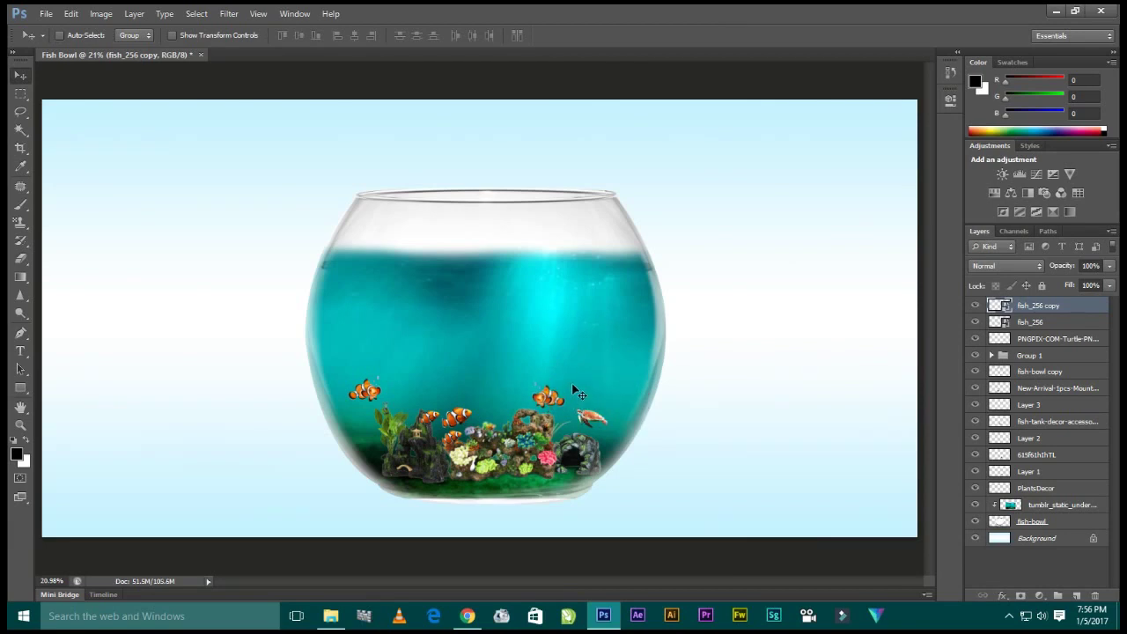
{"action": "left_click", "coordinate": [330, 615]}
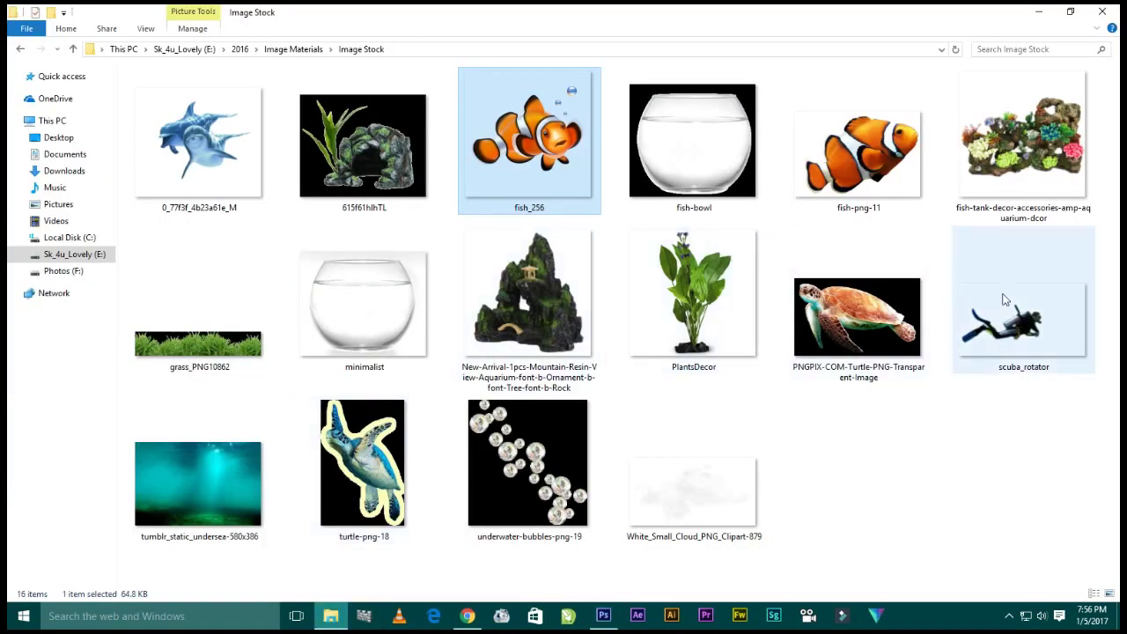
- Place the scuba_rotator diver mid-bowl, scaled down to roughly 30%
{"action": "left_click", "coordinate": [1028, 327]}
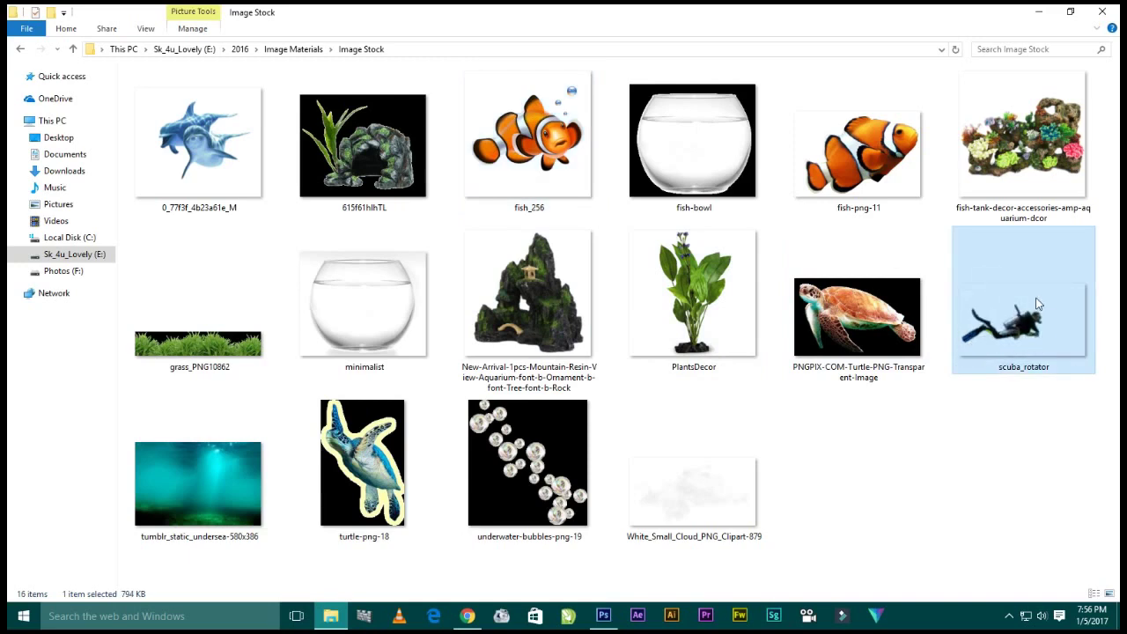
{"action": "mouse_move", "coordinate": [998, 369]}
{"action": "left_mouse_down"}
{"action": "mouse_move", "coordinate": [642, 621]}
{"action": "mouse_move", "coordinate": [993, 99]}
{"action": "left_mouse_up"}
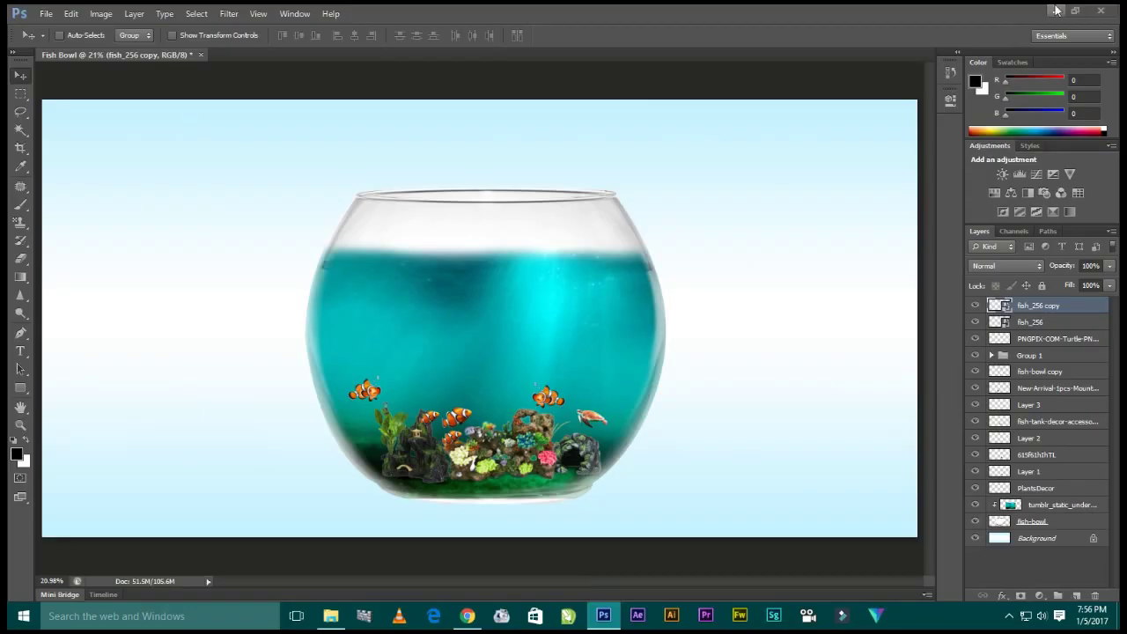
{"action": "left_click", "coordinate": [1057, 11]}
{"action": "mouse_move", "coordinate": [1019, 372]}
{"action": "left_mouse_down"}
{"action": "mouse_move", "coordinate": [627, 615]}
{"action": "mouse_move", "coordinate": [532, 376]}
{"action": "left_mouse_up"}
{"action": "mouse_move", "coordinate": [658, 224]}
{"action": "left_mouse_down"}
{"action": "mouse_move", "coordinate": [558, 354]}
{"action": "mouse_move", "coordinate": [561, 396]}
{"action": "mouse_move", "coordinate": [539, 374]}
{"action": "left_mouse_up"}
{"action": "key", "text": "Return"}
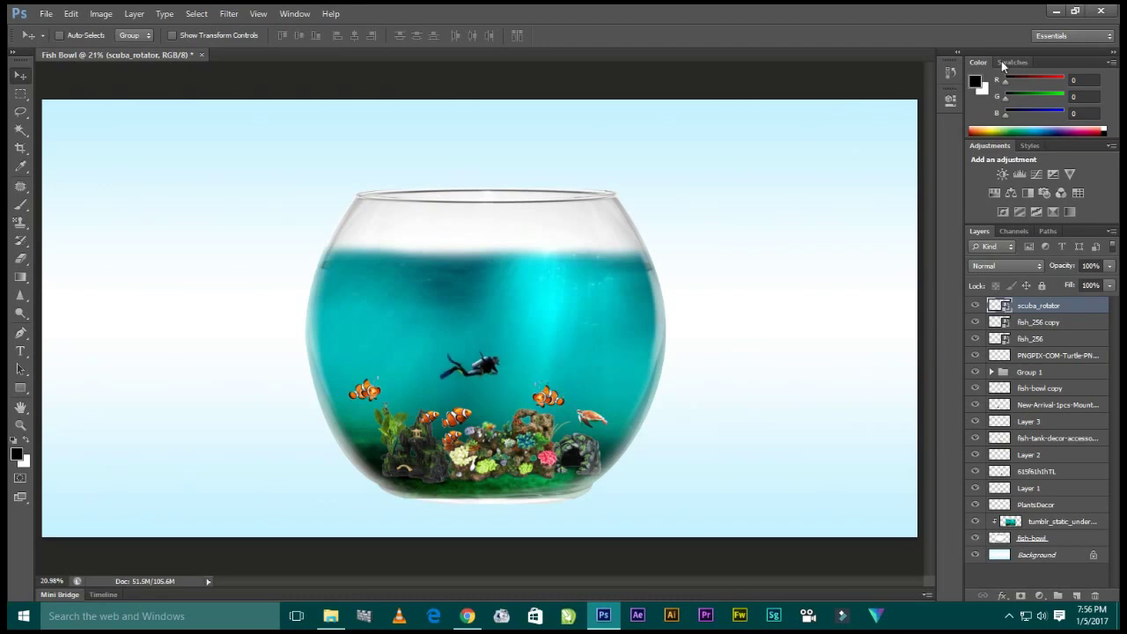
{"action": "left_click", "coordinate": [1053, 10]}
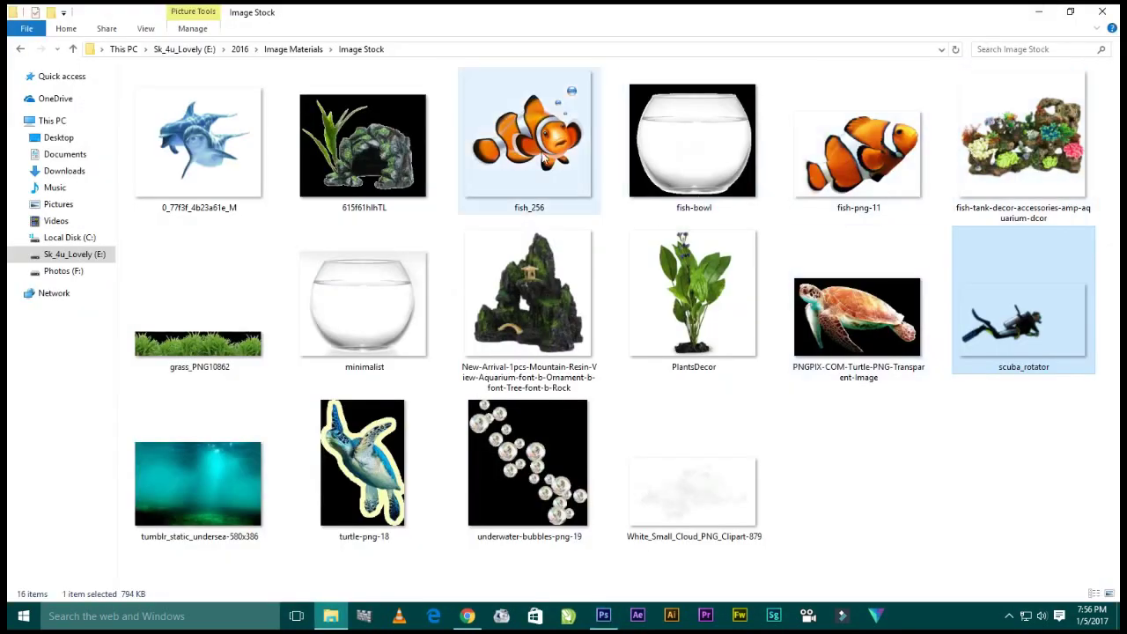
- Place the 0_77f3f_4b23a61e_M dolphins near the water line, enlarged to about 275%
{"action": "mouse_move", "coordinate": [246, 148]}
{"action": "left_mouse_down"}
{"action": "mouse_move", "coordinate": [216, 151]}
{"action": "mouse_move", "coordinate": [499, 352]}
{"action": "left_mouse_up"}
{"action": "mouse_move", "coordinate": [501, 301]}
{"action": "left_mouse_down"}
{"action": "mouse_move", "coordinate": [533, 273]}
{"action": "mouse_move", "coordinate": [574, 260]}
{"action": "mouse_move", "coordinate": [601, 230]}
{"action": "left_mouse_up"}
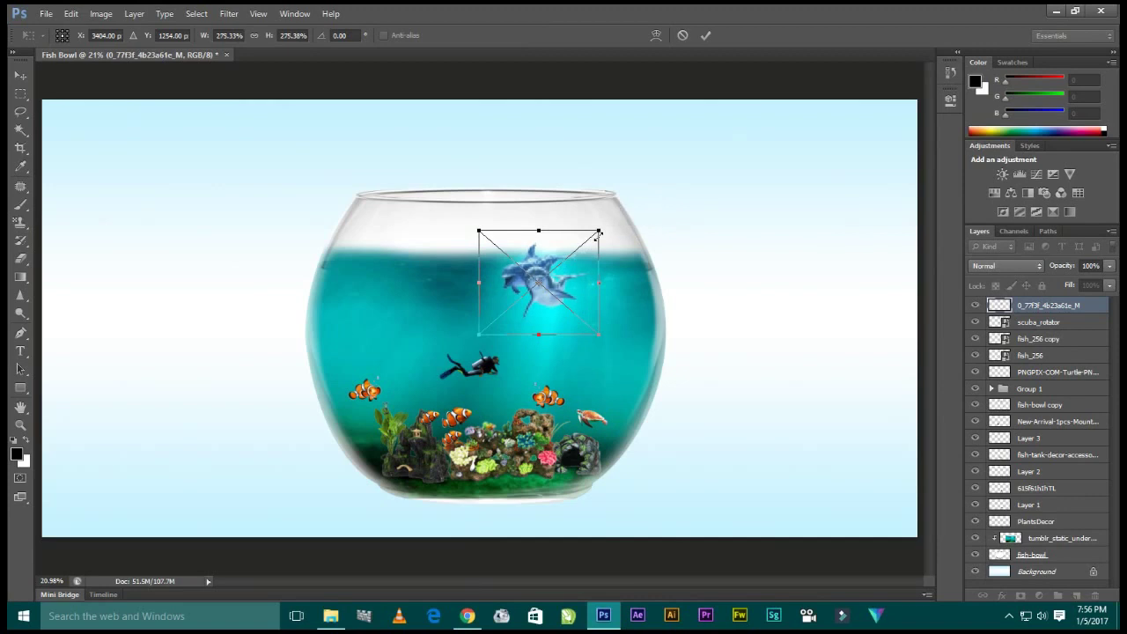
{"action": "key", "text": "Return"}
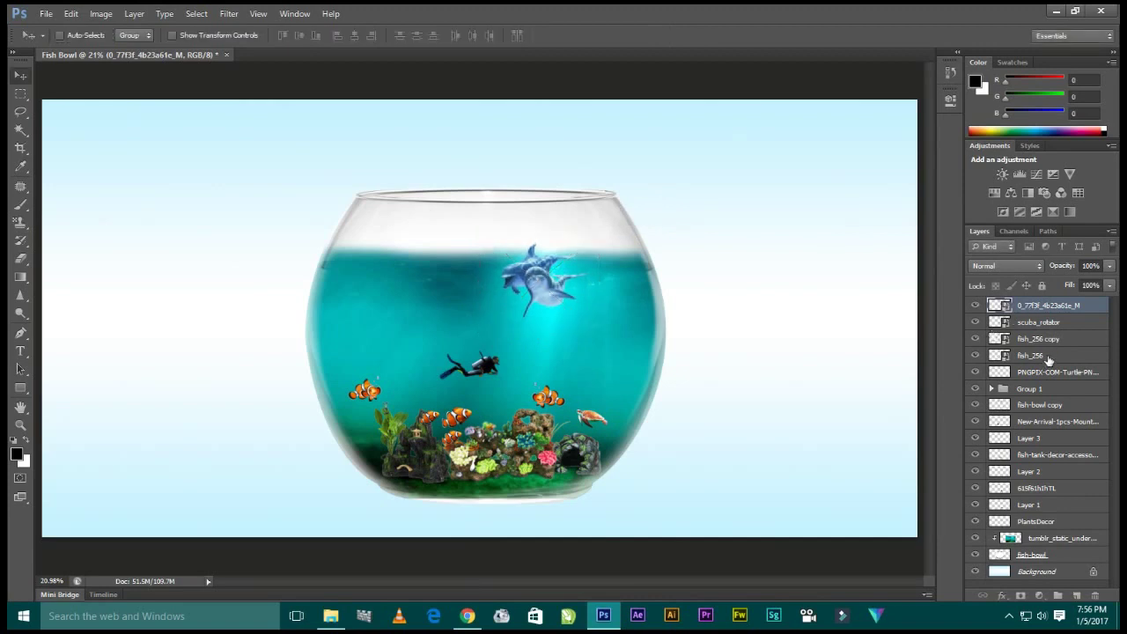
- Select the dolphin layer among the top layers in the Layers panel
{"action": "left_click", "coordinate": [1049, 360], "text": "shift"}
{"action": "right_click", "coordinate": [1049, 360]}
{"action": "left_click", "coordinate": [1078, 318]}
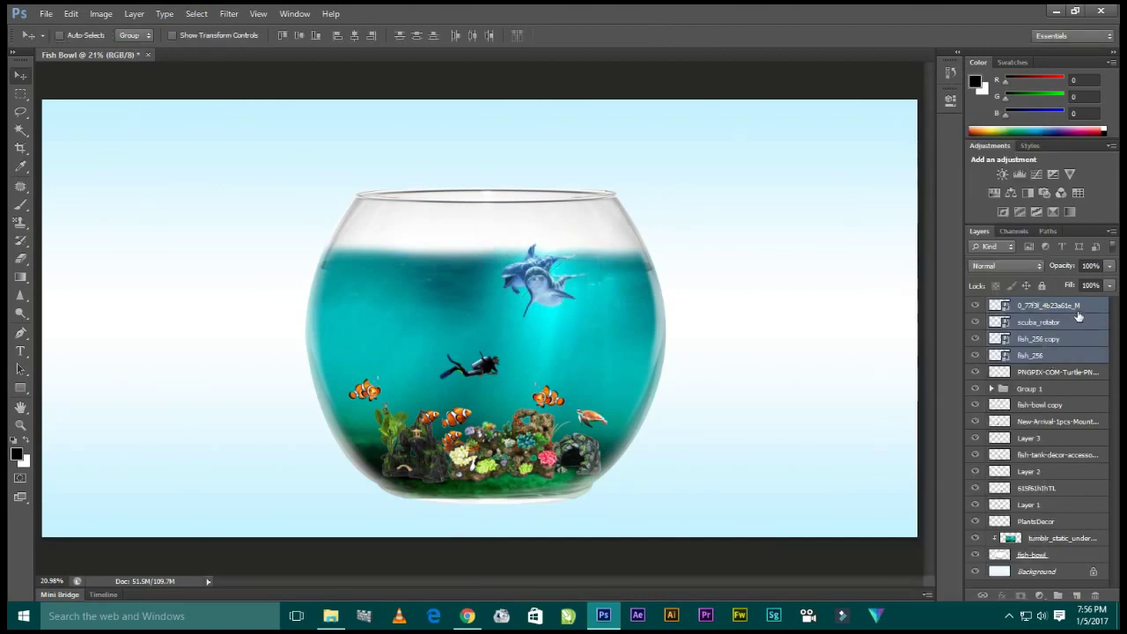
{"action": "left_click", "coordinate": [1070, 352], "text": "shift"}
{"action": "right_click", "coordinate": [1073, 355]}
{"action": "left_click", "coordinate": [1092, 308]}
{"action": "left_click", "coordinate": [1087, 305]}
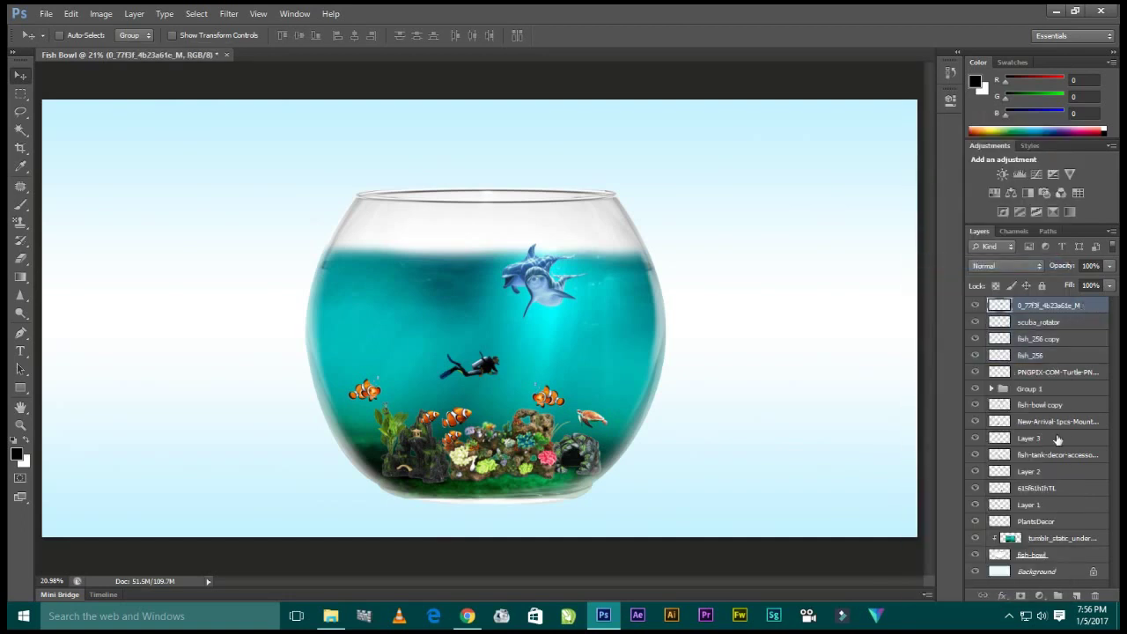
- Release the undersea backdrop's clipping and duplicate it as an unclipped copy layer
{"action": "left_click", "coordinate": [1052, 539]}
{"action": "key", "text": "ctrl+alt+g"}
{"action": "key", "text": "ctrl+alt+g"}
{"action": "key", "text": "ctrl+j"}
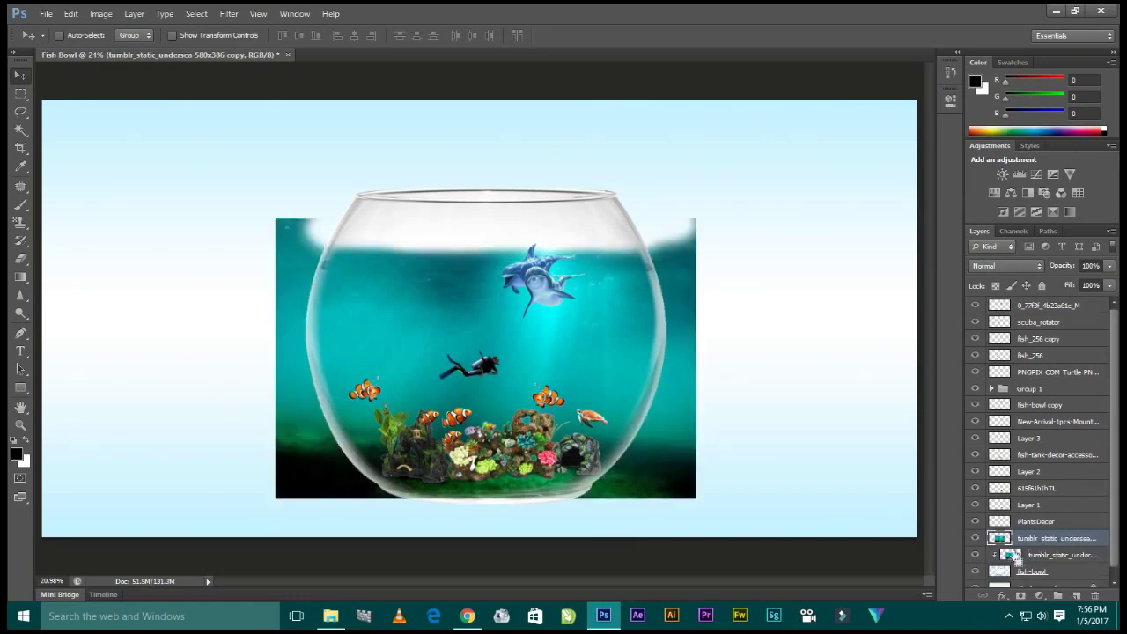
{"action": "left_click", "coordinate": [1001, 572]}
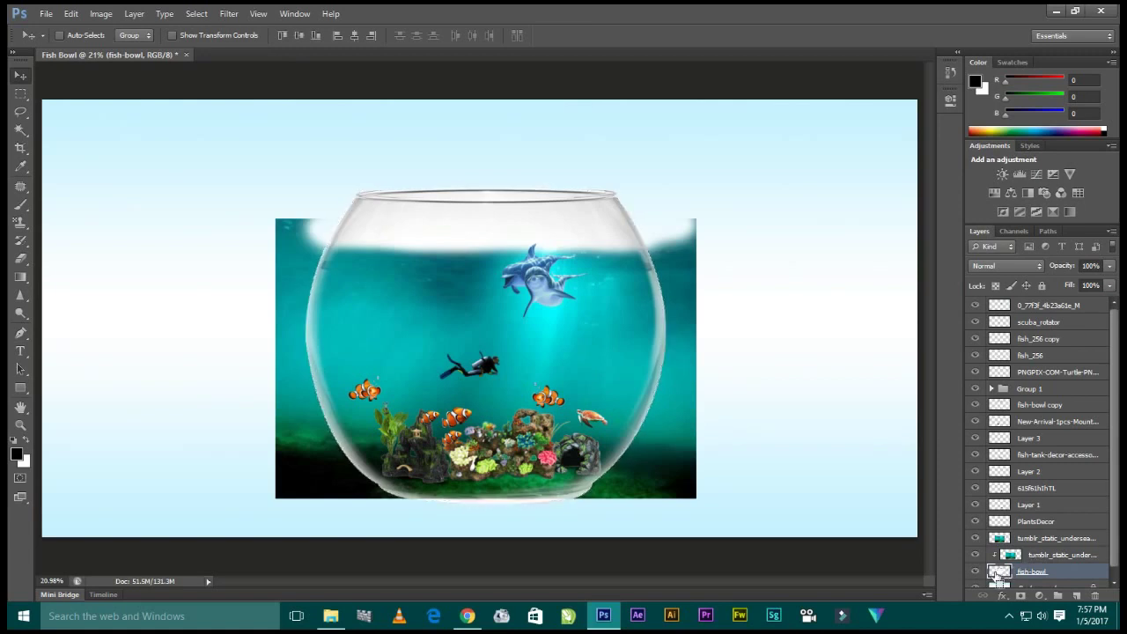
{"action": "left_click", "coordinate": [1023, 539]}
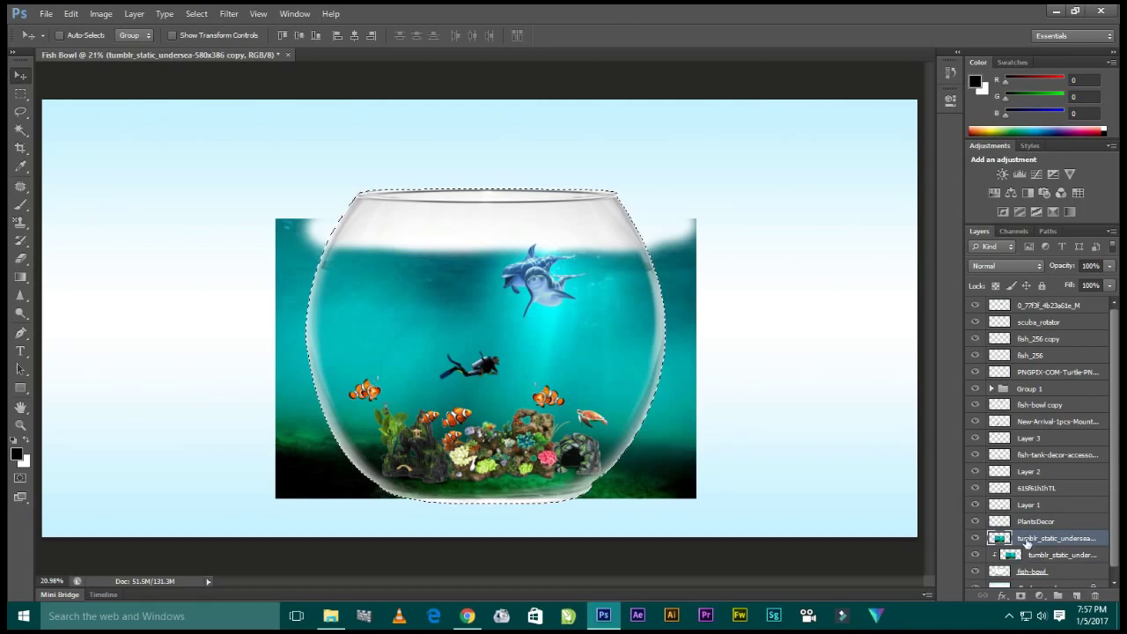
- Delete the undersea copy outside the bowl selection and move it to the stack top
{"action": "left_click", "coordinate": [21, 94]}
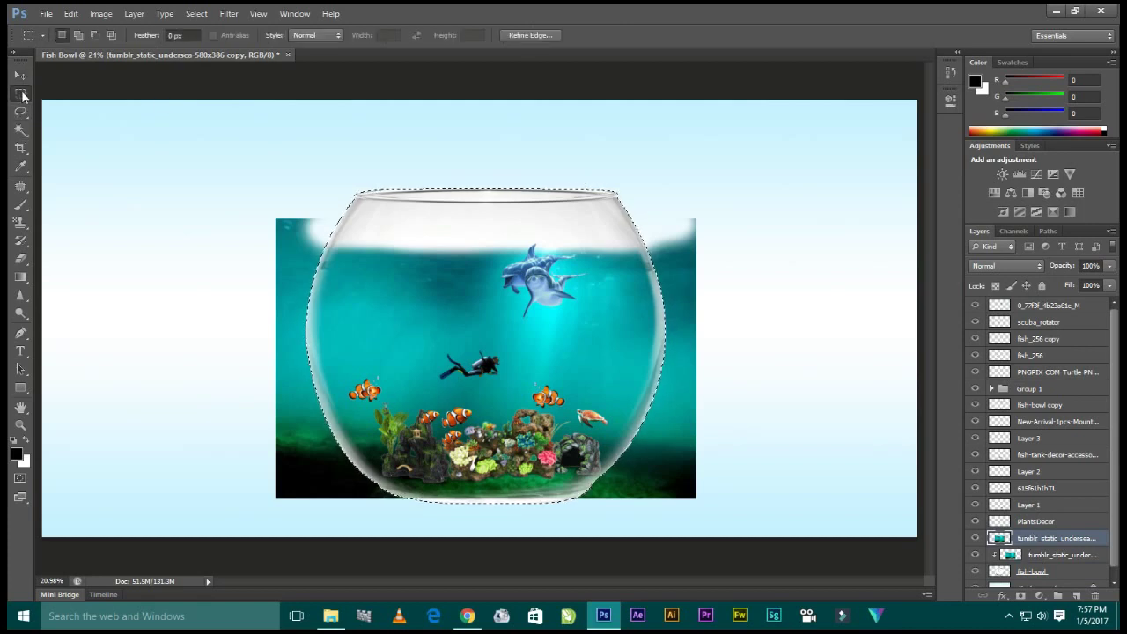
{"action": "right_click", "coordinate": [561, 229]}
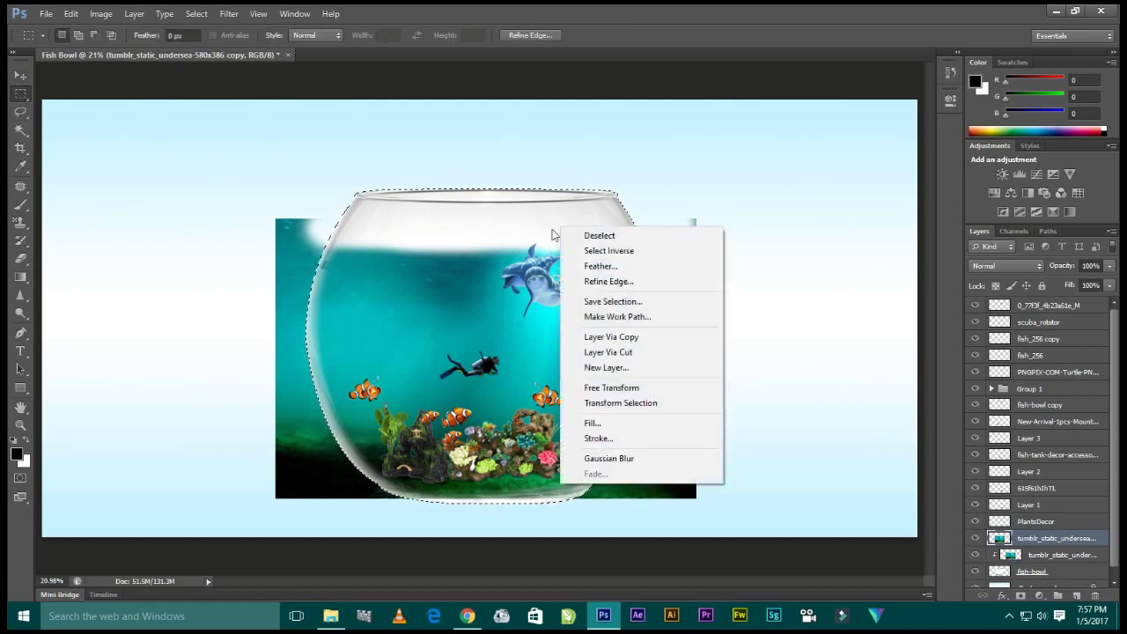
{"action": "left_click", "coordinate": [519, 225]}
{"action": "right_click", "coordinate": [437, 220]}
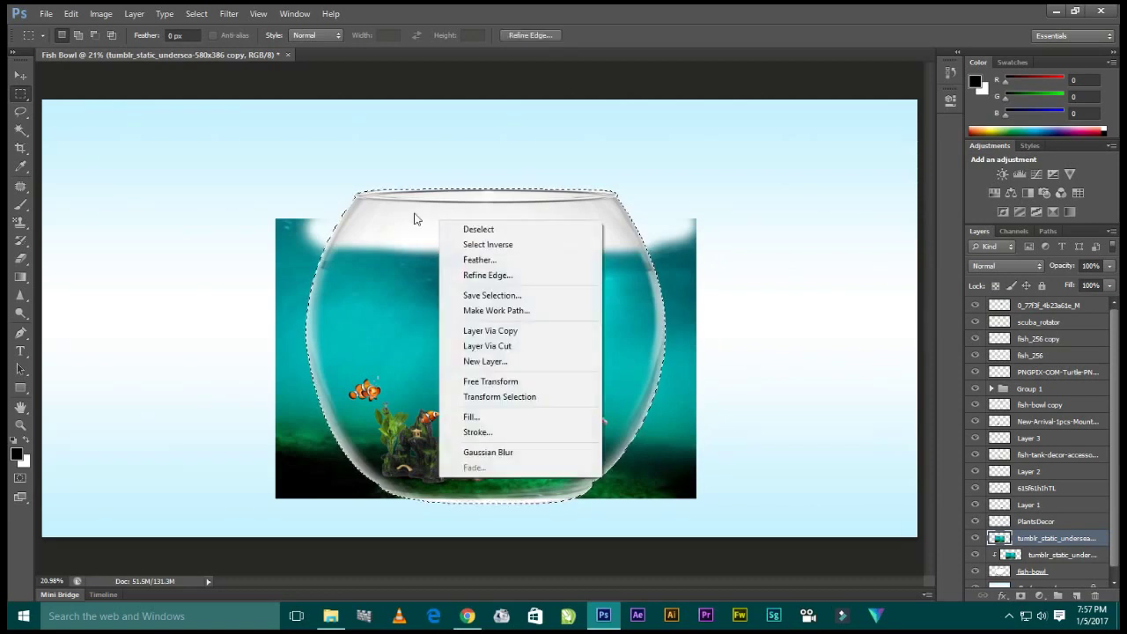
{"action": "left_click", "coordinate": [457, 238]}
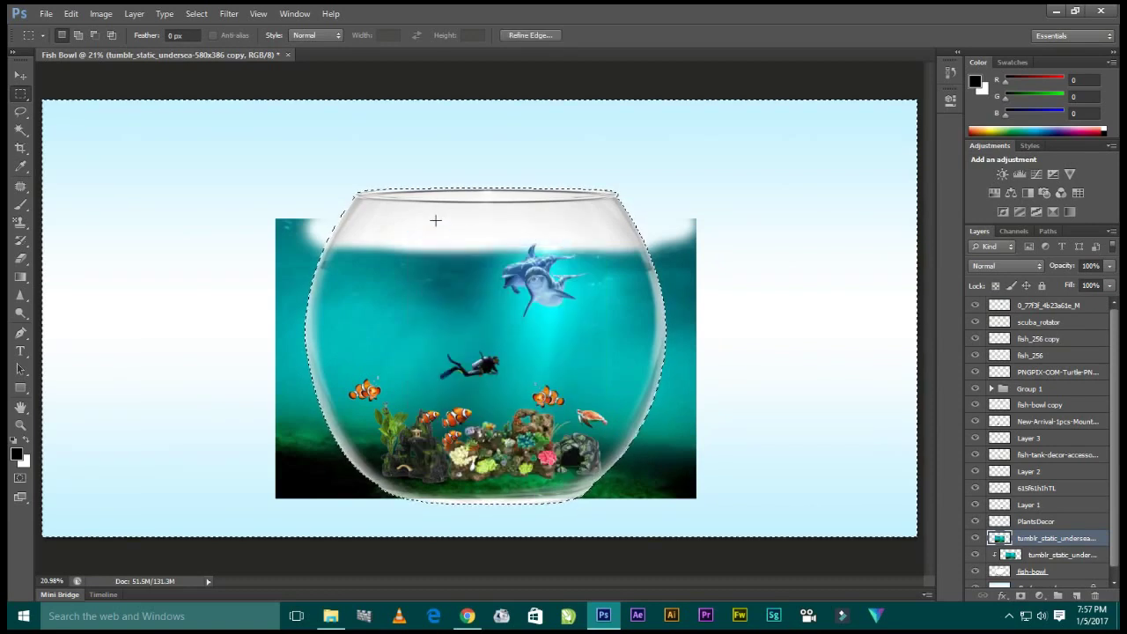
{"action": "key", "text": "Delete"}
{"action": "key", "text": "ctrl+d"}
{"action": "key", "text": "v"}
{"action": "left_click_drag", "start_coordinate": [1056, 535], "coordinate": [1039, 304]}
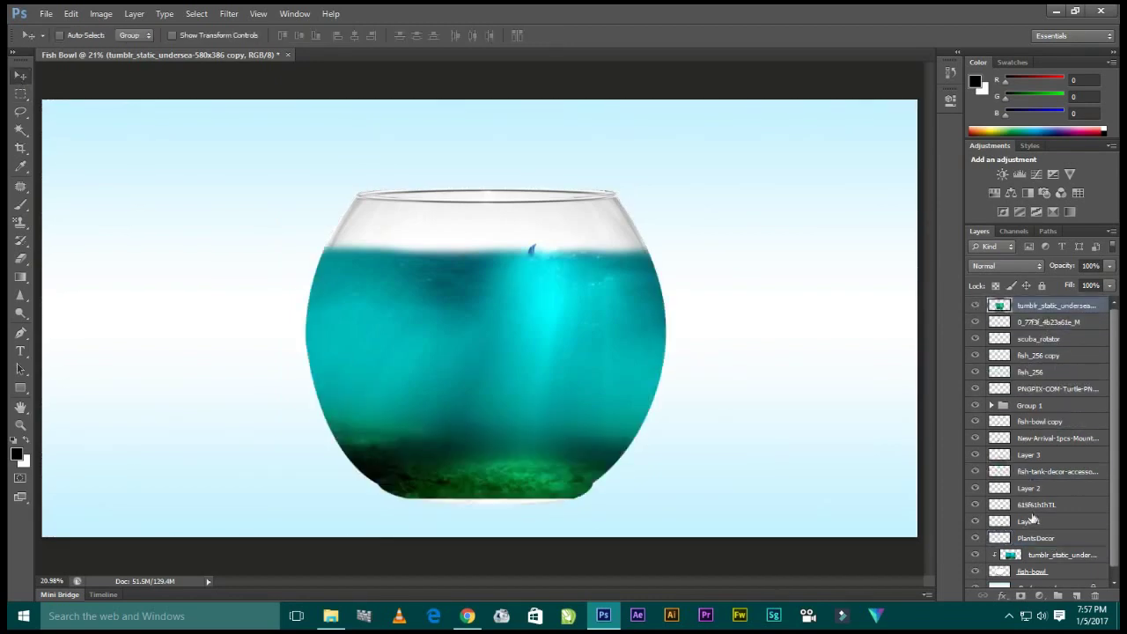
- Keep the undersea copy on top and set its opacity to 33%
{"action": "key", "text": "ctrl+z"}
{"action": "left_click_drag", "start_coordinate": [1052, 537], "coordinate": [1048, 305]}
{"action": "key", "text": "ctrl+d"}
{"action": "left_click_drag", "start_coordinate": [1040, 269], "coordinate": [1039, 269]}
{"action": "left_click_drag", "start_coordinate": [1057, 271], "coordinate": [1038, 276]}
{"action": "type", "text": "99"}
{"action": "key", "text": "Return"}
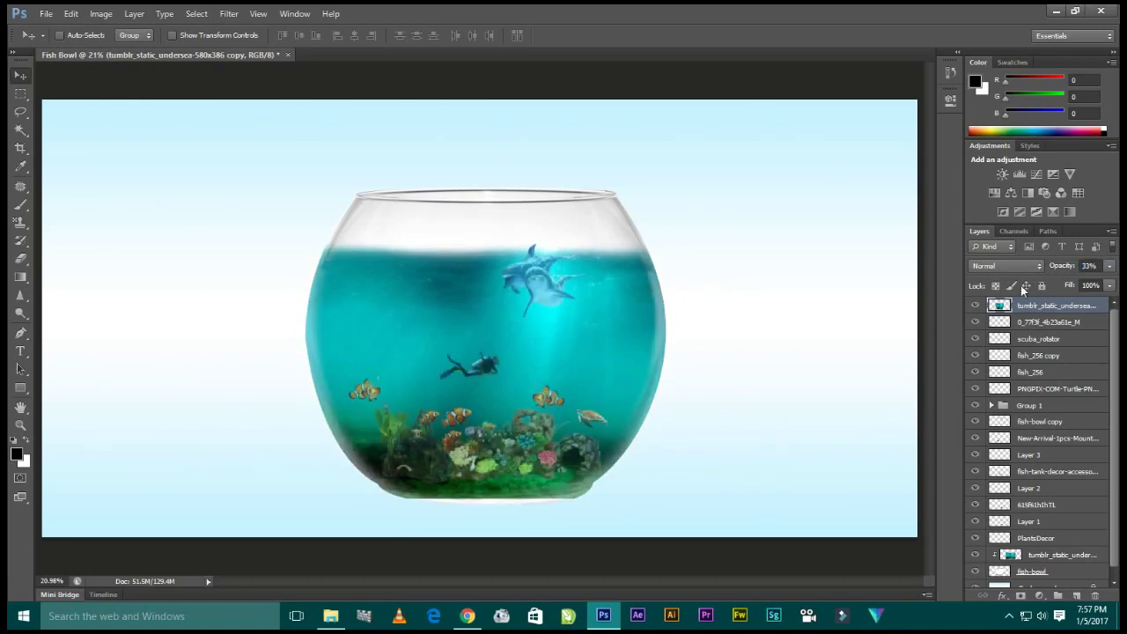
- Nudge the dolphins slightly lower, then reselect the water overlay layer
{"action": "left_click", "coordinate": [1018, 322]}
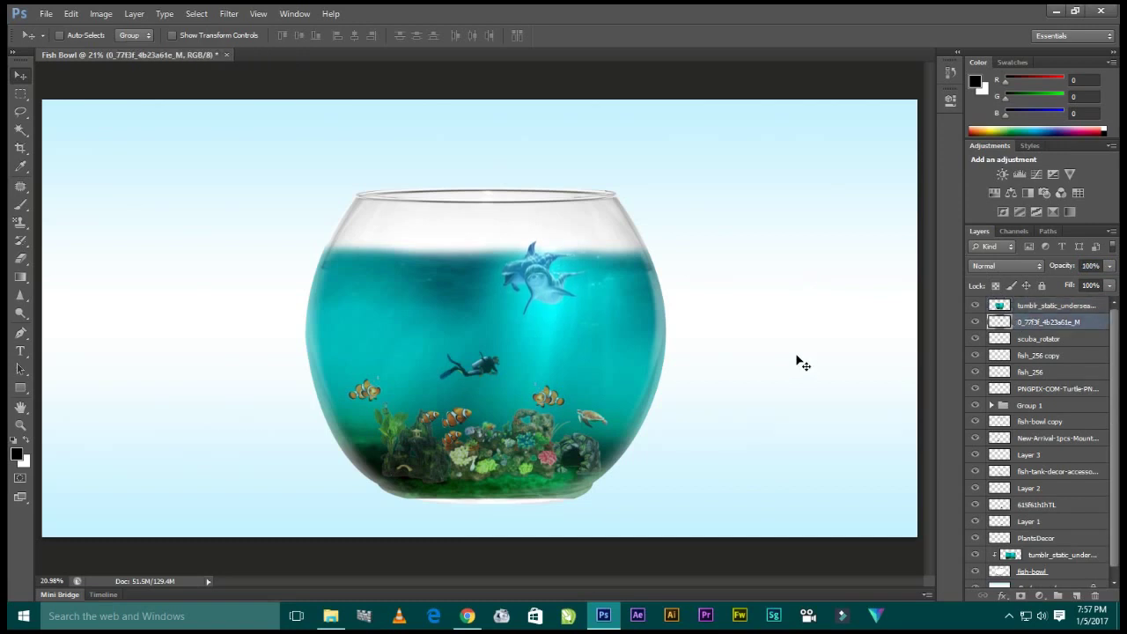
{"action": "mouse_move", "coordinate": [616, 297]}
{"action": "left_mouse_down"}
{"action": "mouse_move", "coordinate": [621, 315]}
{"action": "mouse_move", "coordinate": [619, 291]}
{"action": "left_mouse_up"}
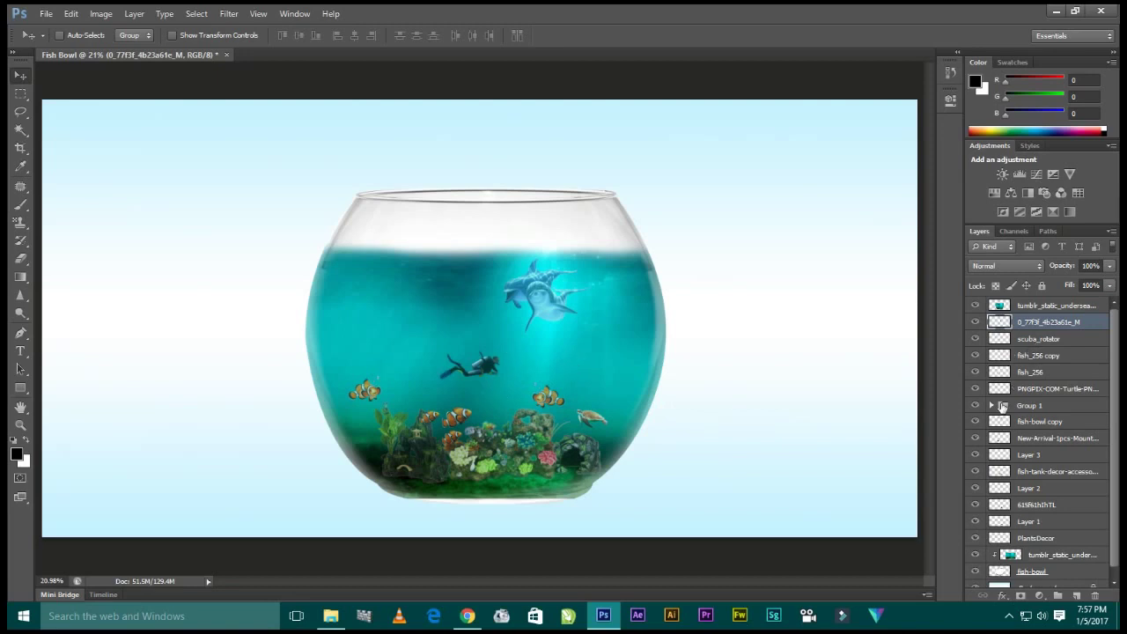
{"action": "left_click", "coordinate": [1051, 312]}
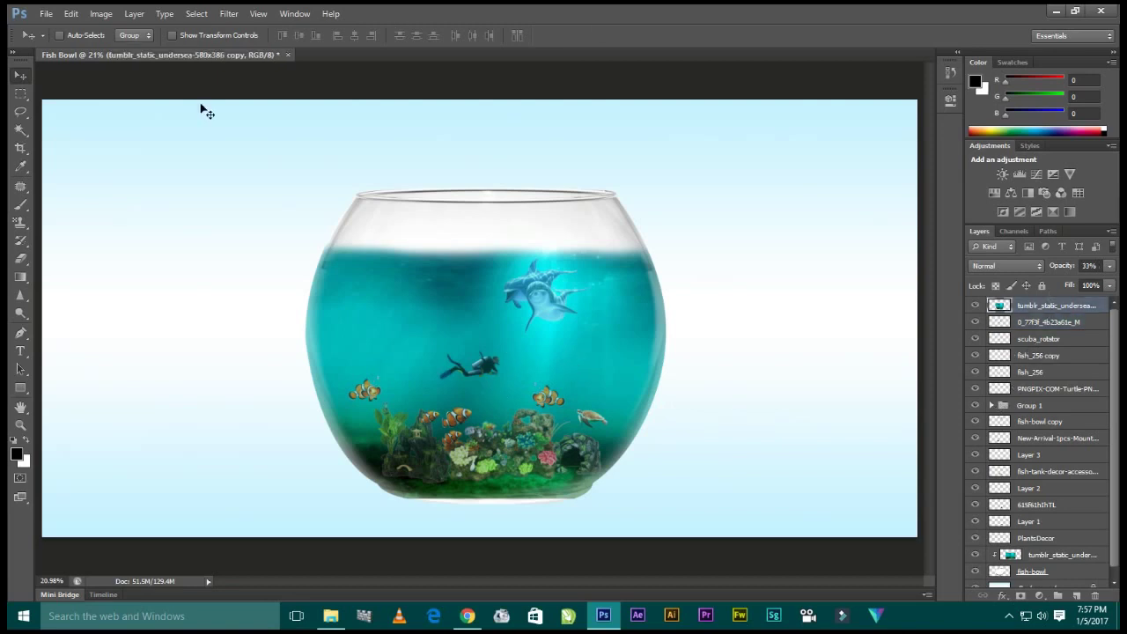
- Erase the water overlay over the diver and the bottom rocks with the Eraser
{"action": "left_click", "coordinate": [20, 258]}
{"action": "right_click", "coordinate": [20, 258]}
{"action": "left_click", "coordinate": [75, 259]}
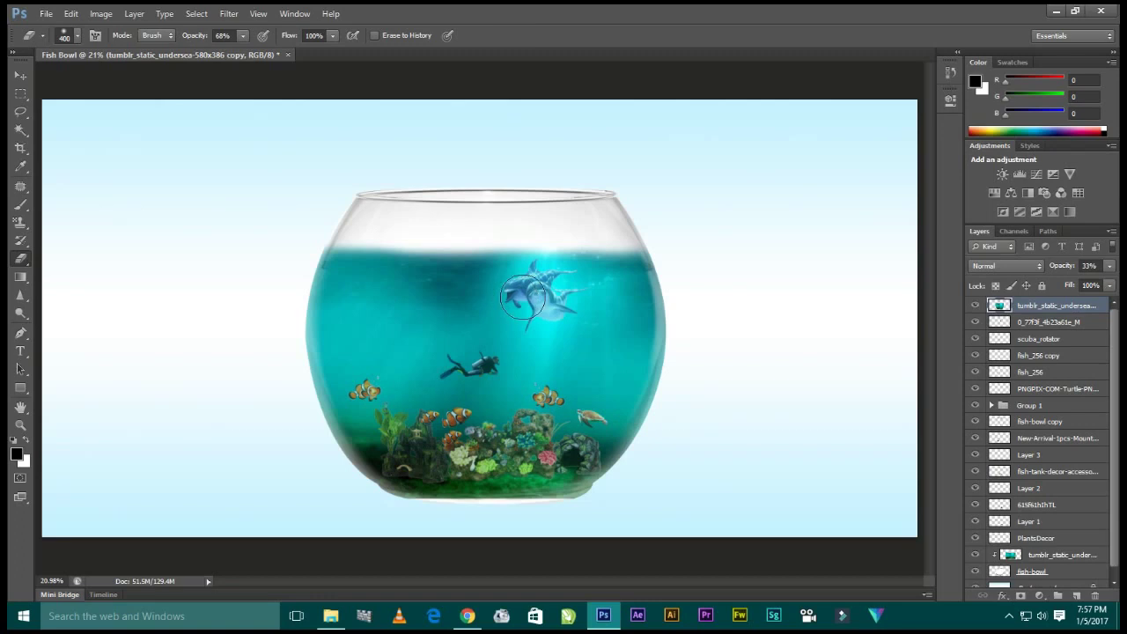
{"action": "left_click_drag", "start_coordinate": [488, 374], "coordinate": [485, 366]}
{"action": "left_click_drag", "start_coordinate": [434, 393], "coordinate": [475, 401]}
{"action": "left_click_drag", "start_coordinate": [577, 426], "coordinate": [577, 490]}
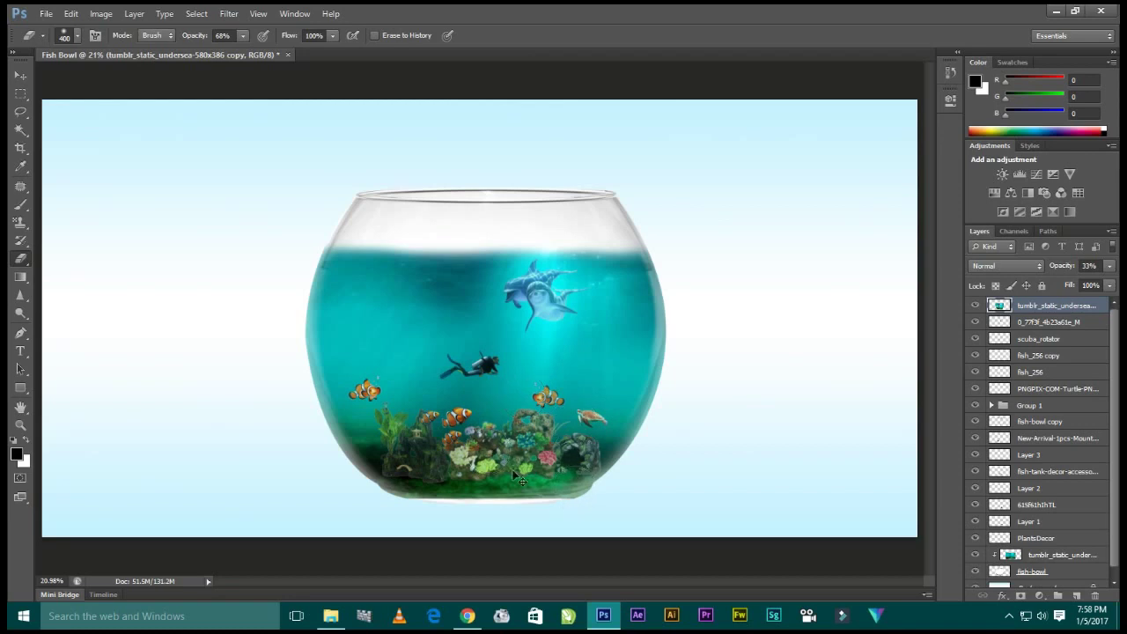
{"action": "left_click", "coordinate": [21, 78]}
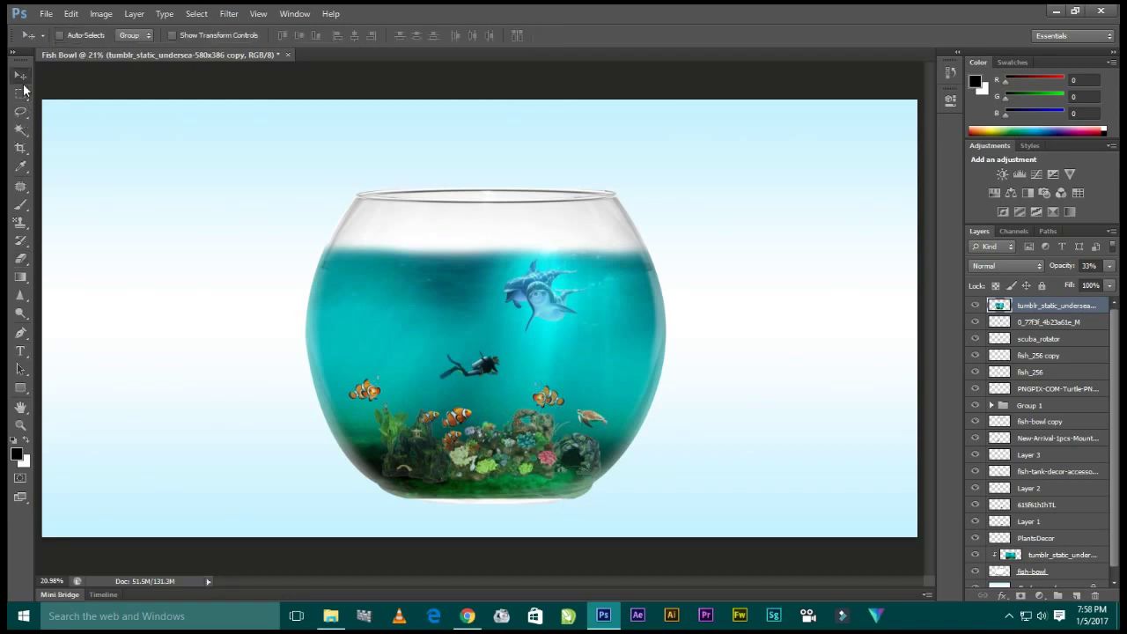
- Place grass_PNG10862 along the bowl's floor at about 56% and duplicate its layer
{"action": "left_click", "coordinate": [333, 615]}
{"action": "left_click", "coordinate": [224, 339]}
{"action": "left_click_drag", "start_coordinate": [224, 339], "coordinate": [581, 618]}
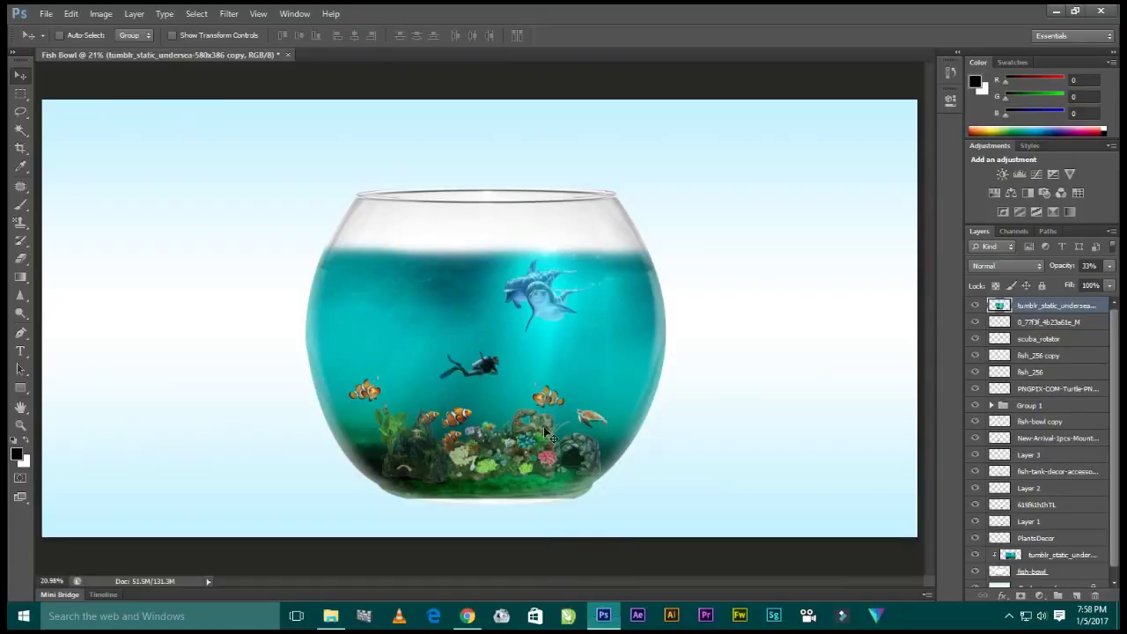
{"action": "left_click_drag", "start_coordinate": [581, 618], "coordinate": [599, 401]}
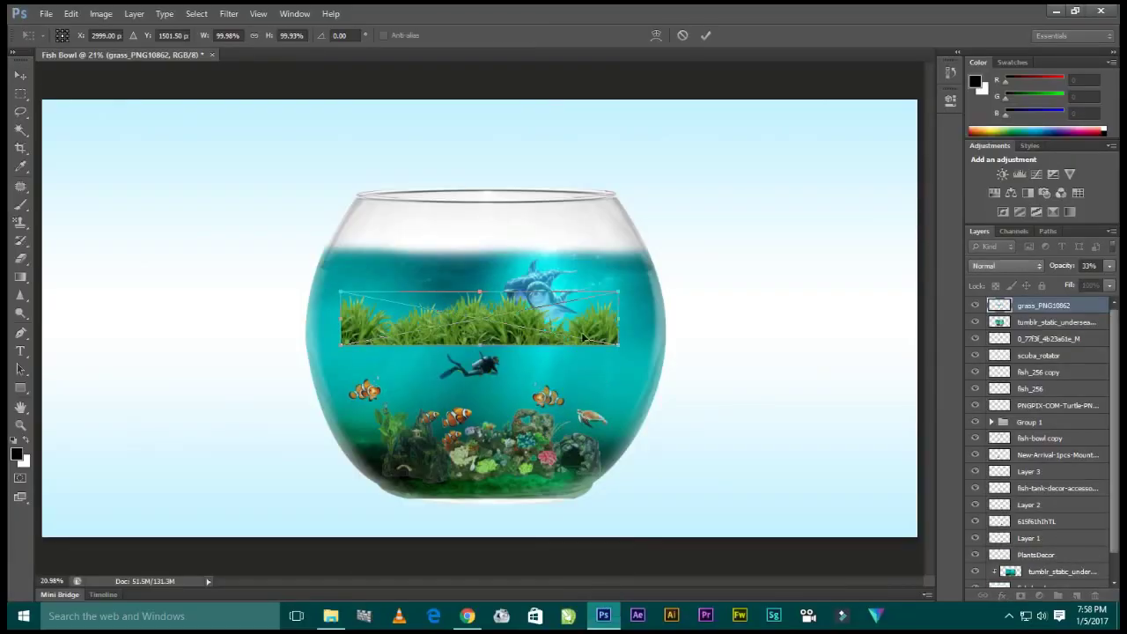
{"action": "mouse_move", "coordinate": [583, 336]}
{"action": "left_mouse_down"}
{"action": "mouse_move", "coordinate": [590, 498]}
{"action": "mouse_move", "coordinate": [484, 476]}
{"action": "mouse_move", "coordinate": [509, 469]}
{"action": "mouse_move", "coordinate": [501, 487]}
{"action": "mouse_move", "coordinate": [597, 484]}
{"action": "left_mouse_up"}
{"action": "key", "text": "Return"}
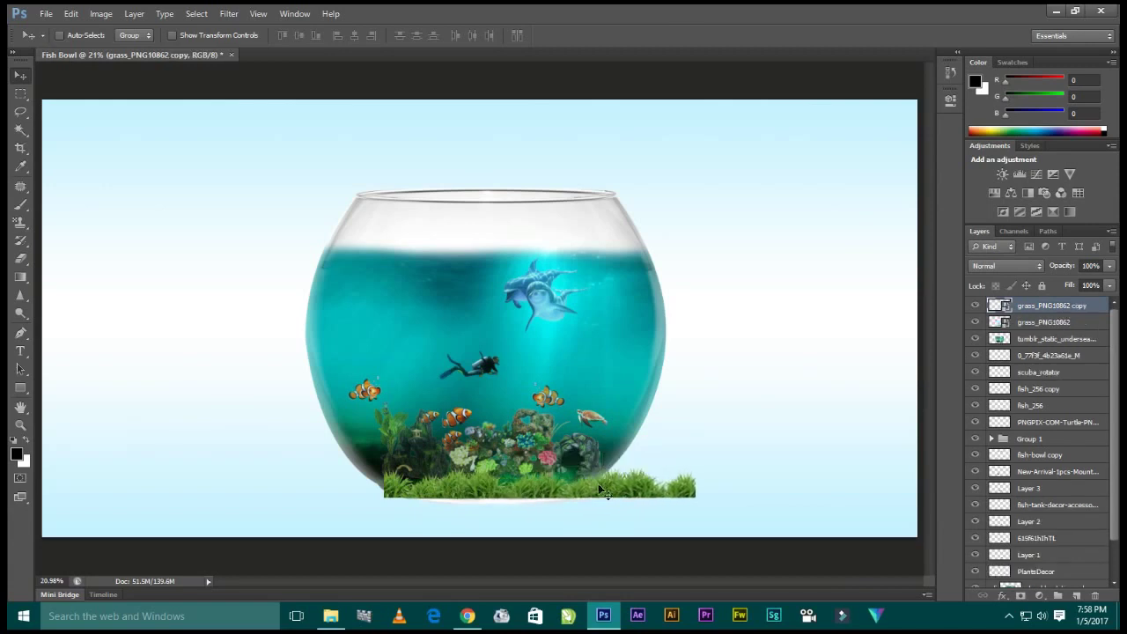
{"action": "key", "text": "ctrl+j"}
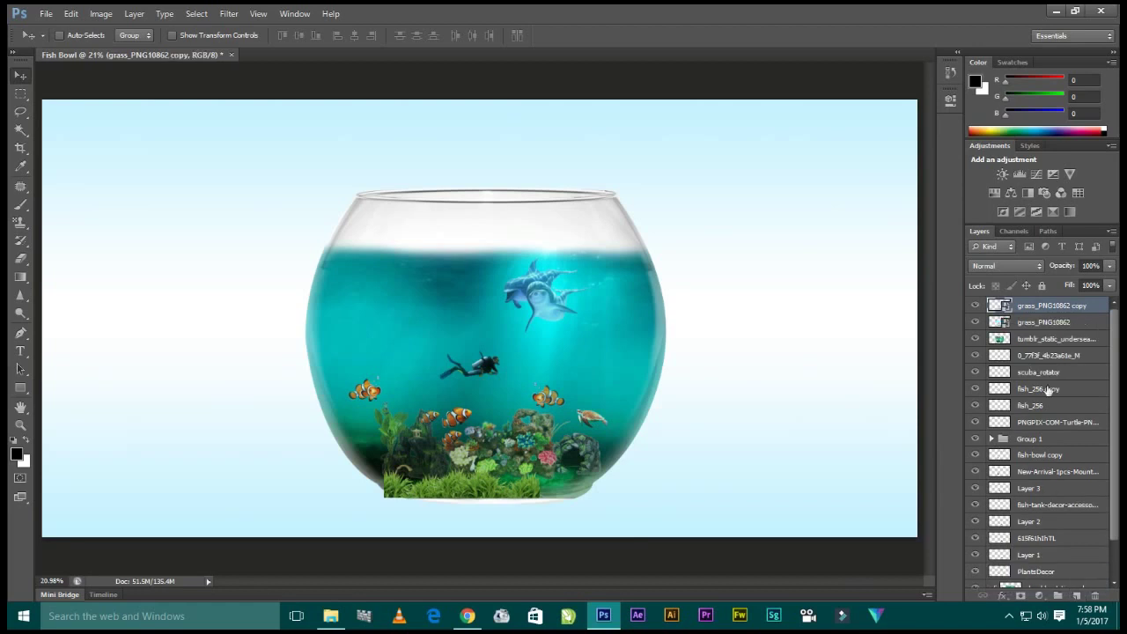
- Rasterize both grass layers and shift the grass copy to the right
{"action": "left_click", "coordinate": [1025, 323], "text": "shift"}
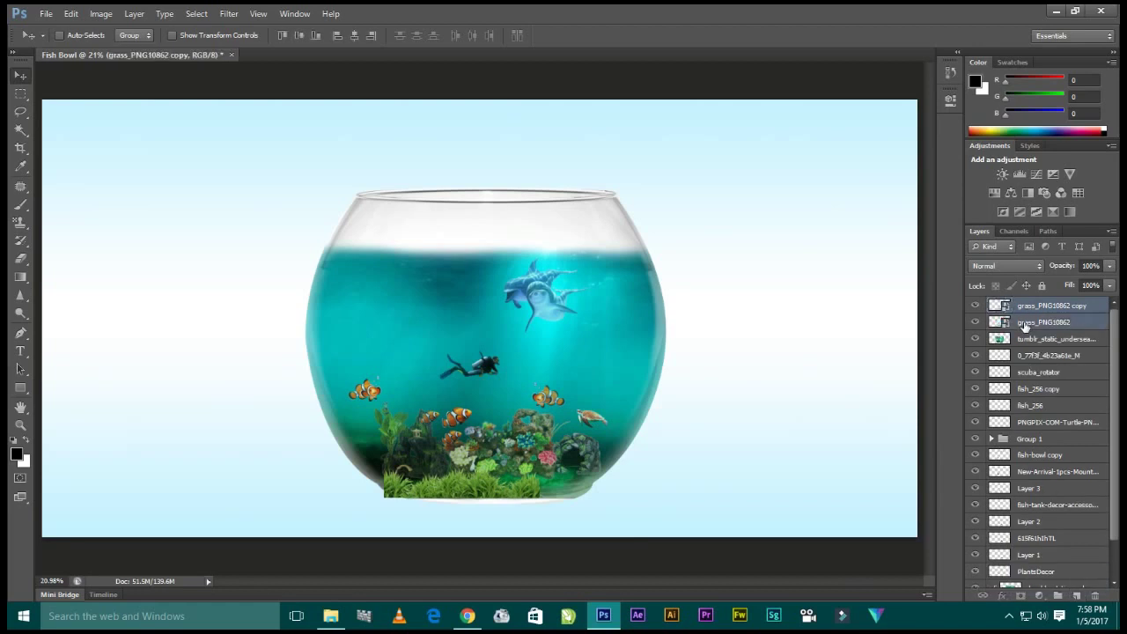
{"action": "right_click", "coordinate": [1023, 322]}
{"action": "left_click", "coordinate": [912, 261]}
{"action": "left_click", "coordinate": [1052, 305]}
{"action": "left_click_drag", "start_coordinate": [488, 363], "coordinate": [566, 384]}
- Merge the two grass layers into a single grass layer
{"action": "left_click", "coordinate": [1025, 322], "text": "shift"}
{"action": "right_click", "coordinate": [1026, 322]}
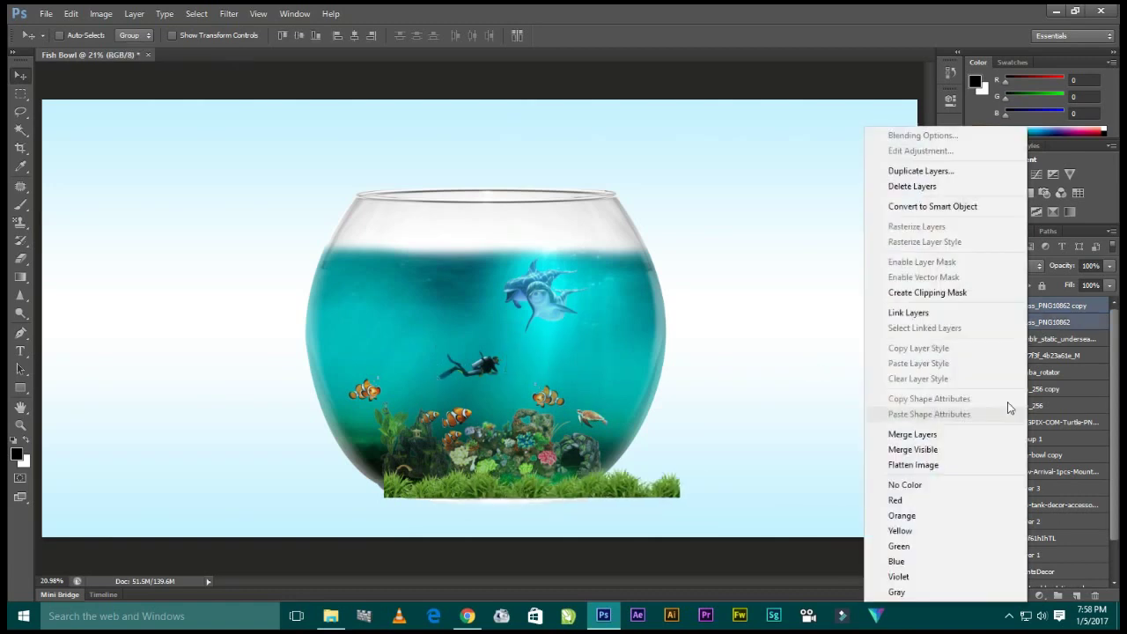
{"action": "left_click", "coordinate": [1058, 296]}
{"action": "left_click", "coordinate": [1043, 323], "text": "ctrl"}
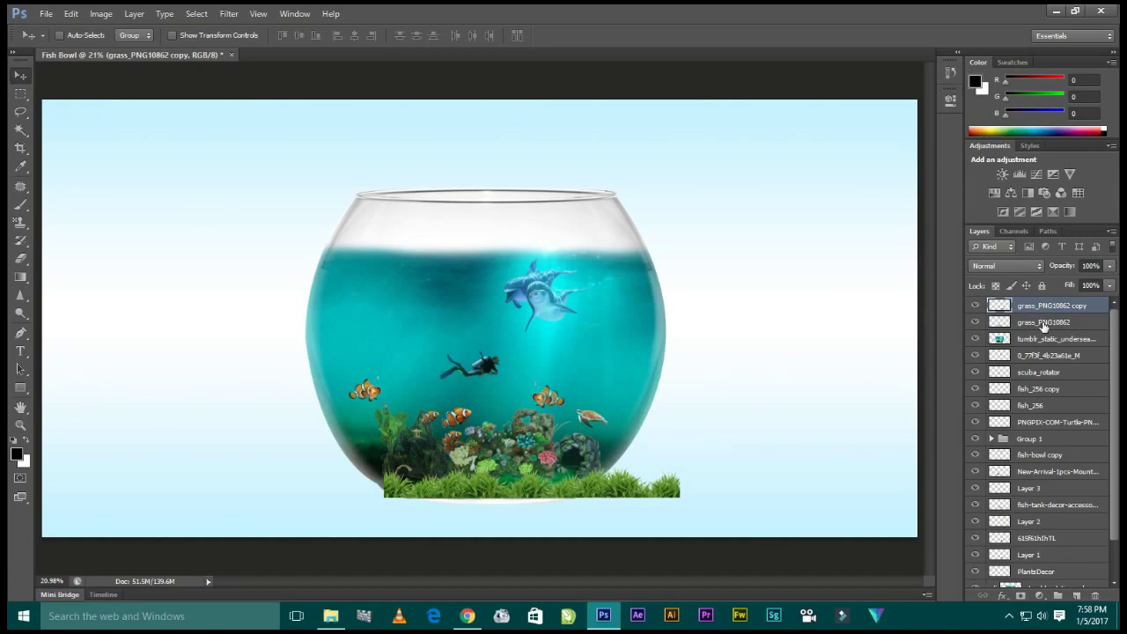
{"action": "left_click", "coordinate": [1043, 323], "text": "ctrl"}
{"action": "right_click", "coordinate": [1043, 323]}
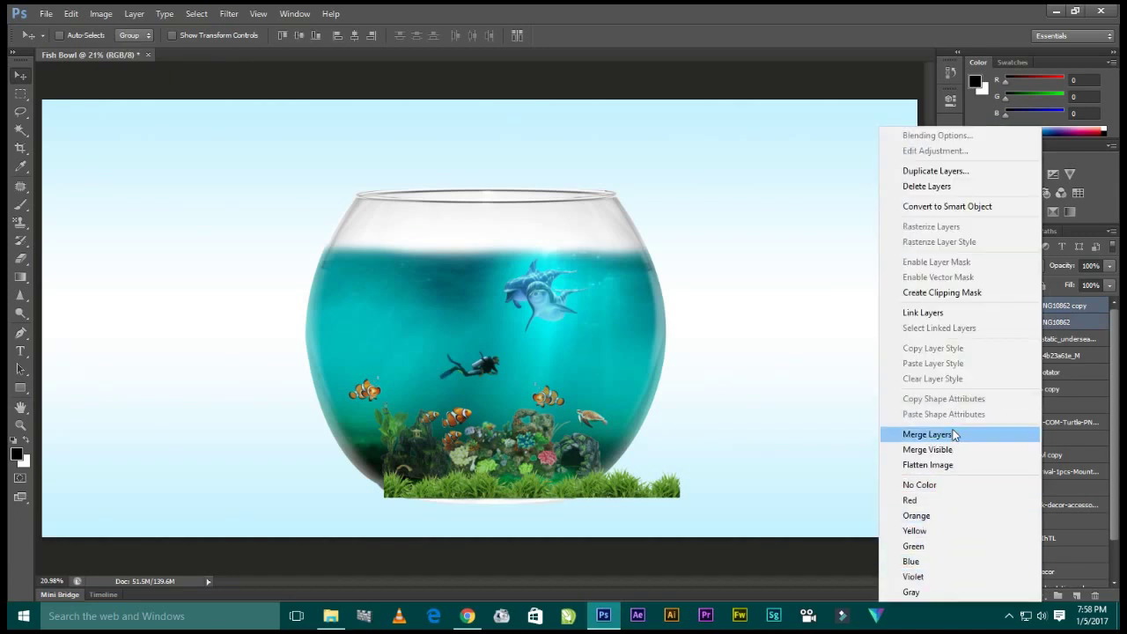
{"action": "left_click", "coordinate": [956, 434]}
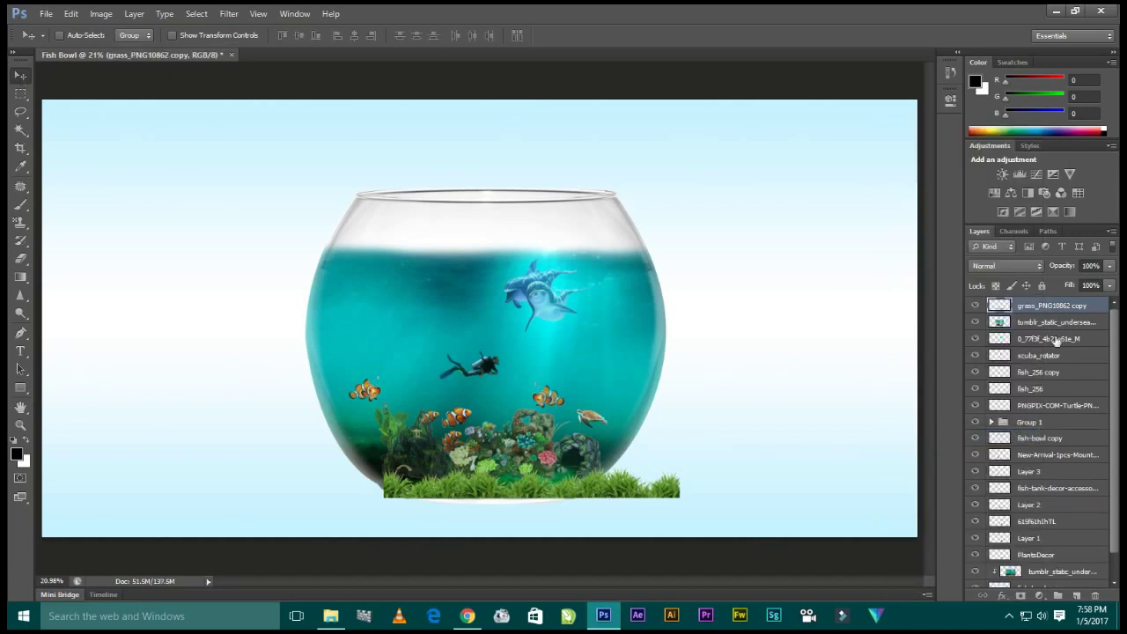
- Move the grass below PlantsDecor, clip it to the bowl's water, and nudge it into place
{"action": "left_click_drag", "start_coordinate": [1050, 306], "coordinate": [1050, 564]}
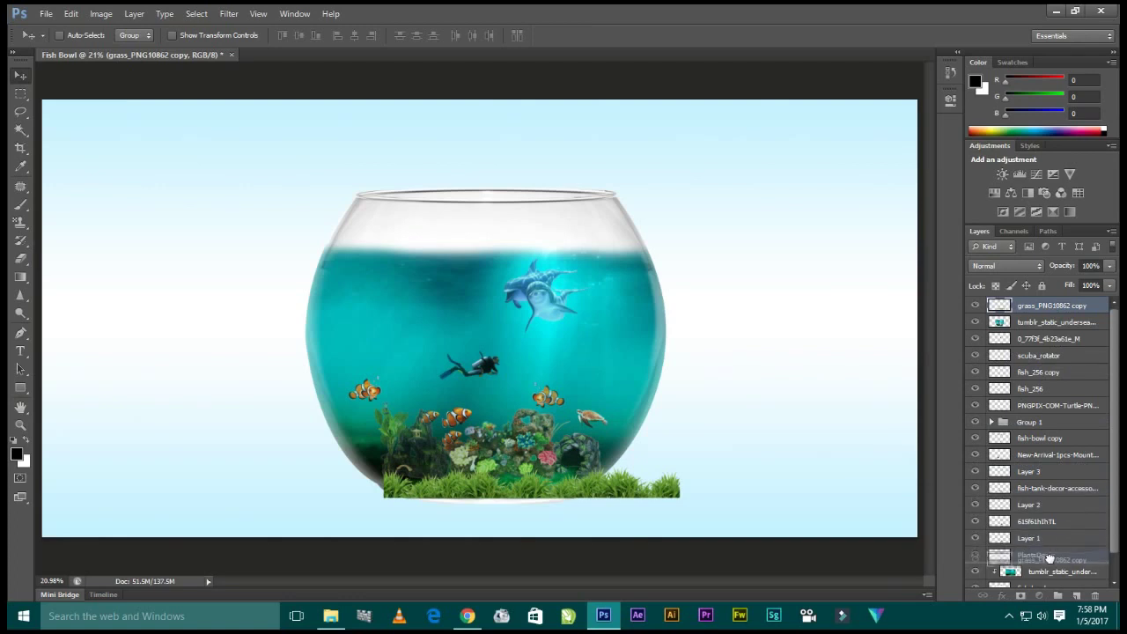
{"action": "scroll", "coordinate": [1043, 546], "scroll_direction": "down", "scroll_amount": 1}
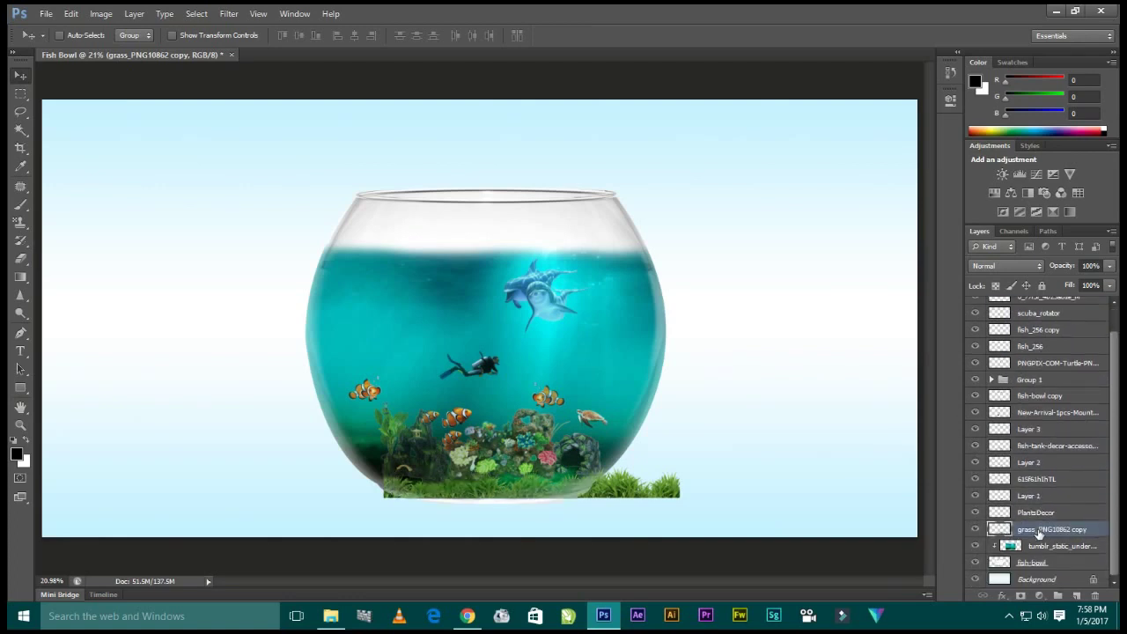
{"action": "right_click", "coordinate": [1047, 531]}
{"action": "left_click", "coordinate": [1057, 528]}
{"action": "right_click", "coordinate": [1042, 529]}
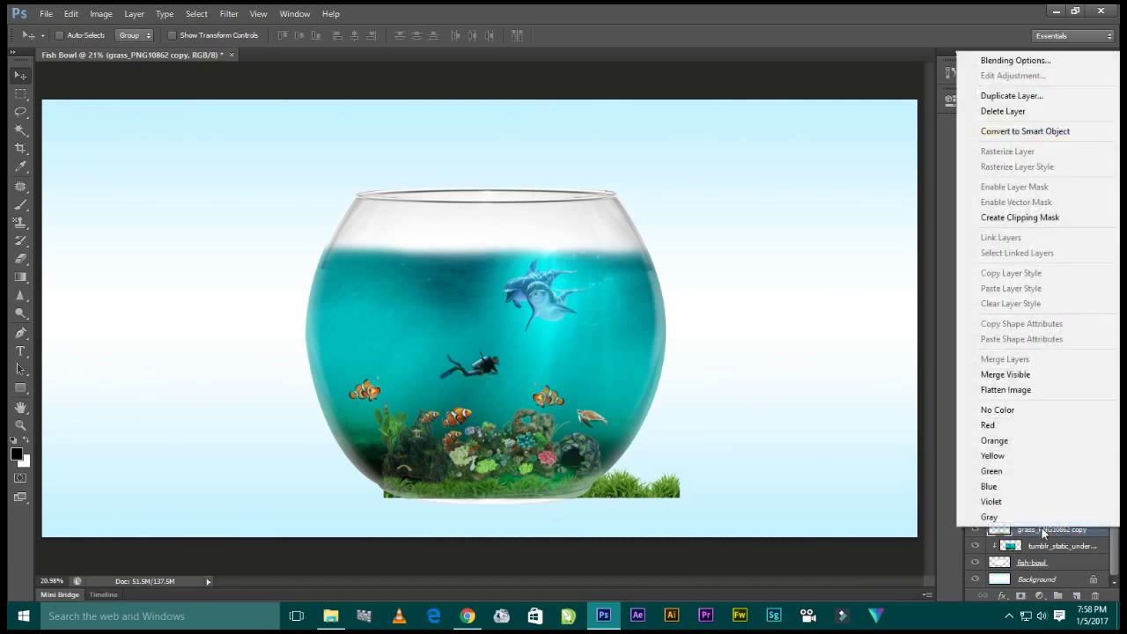
{"action": "left_click", "coordinate": [1078, 564]}
{"action": "right_click", "coordinate": [1048, 526]}
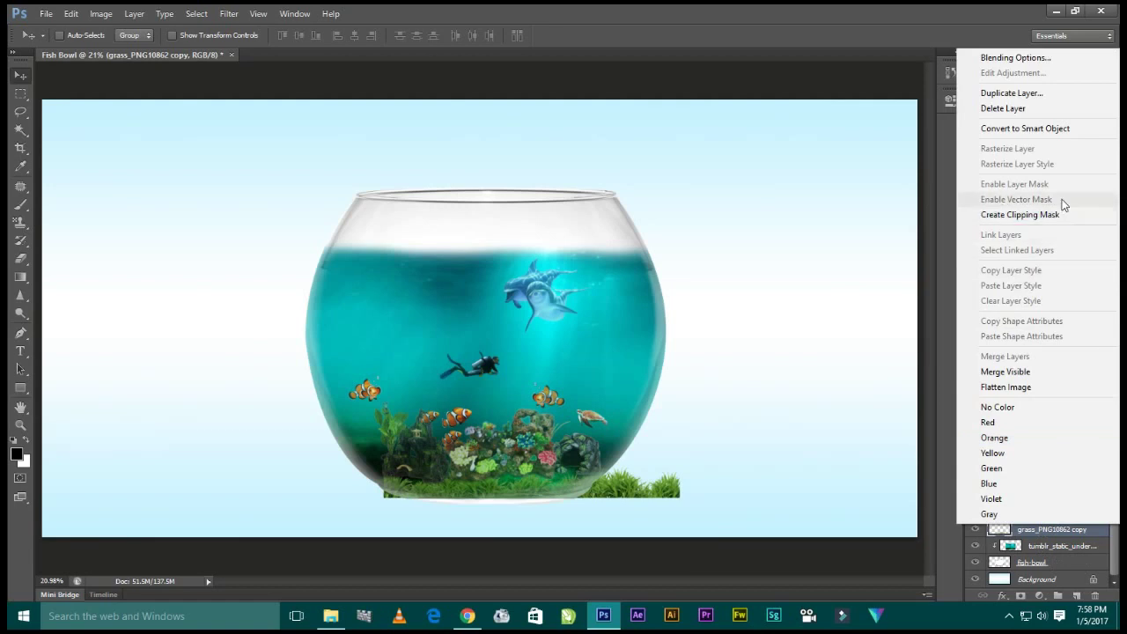
{"action": "left_click", "coordinate": [1057, 215]}
{"action": "left_click_drag", "start_coordinate": [638, 437], "coordinate": [600, 432]}
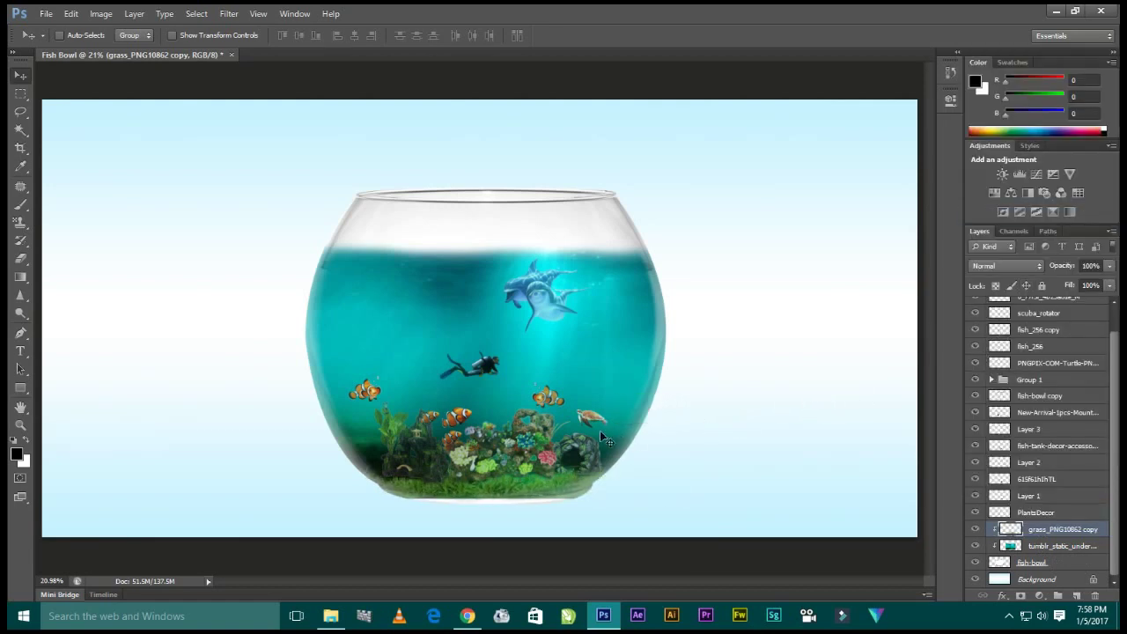
{"action": "key", "text": "Down"}
{"action": "key", "text": "Down"}
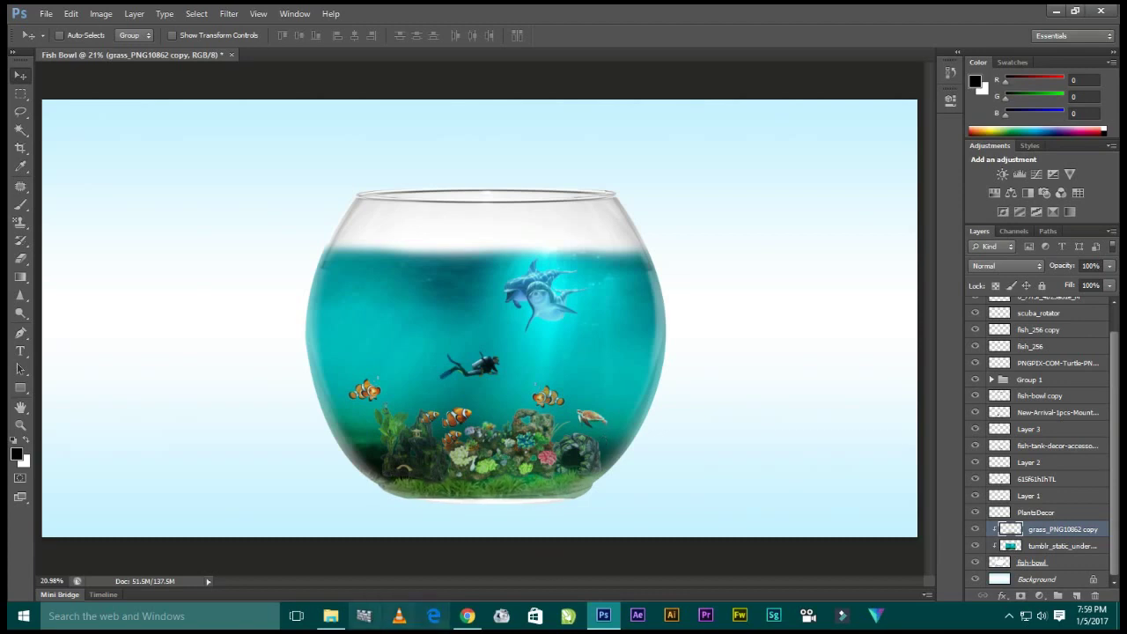
- Place White_Small_Cloud at about 4.9% above the bowl's rim as the topmost layer
{"action": "left_click", "coordinate": [331, 615]}
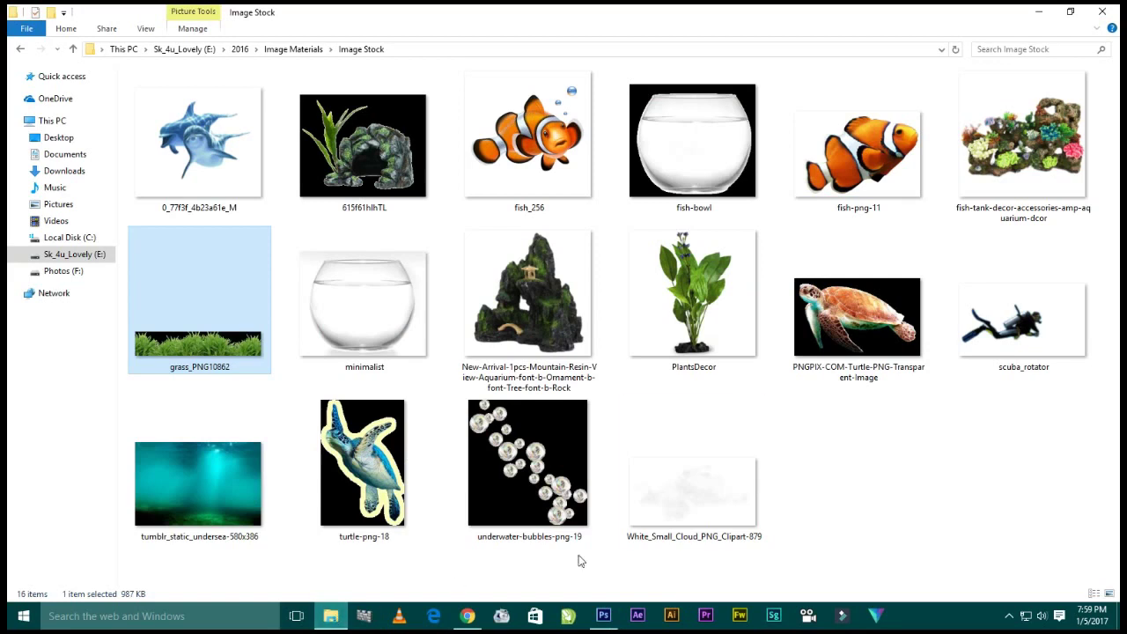
{"action": "left_click_drag", "start_coordinate": [704, 484], "coordinate": [664, 552]}
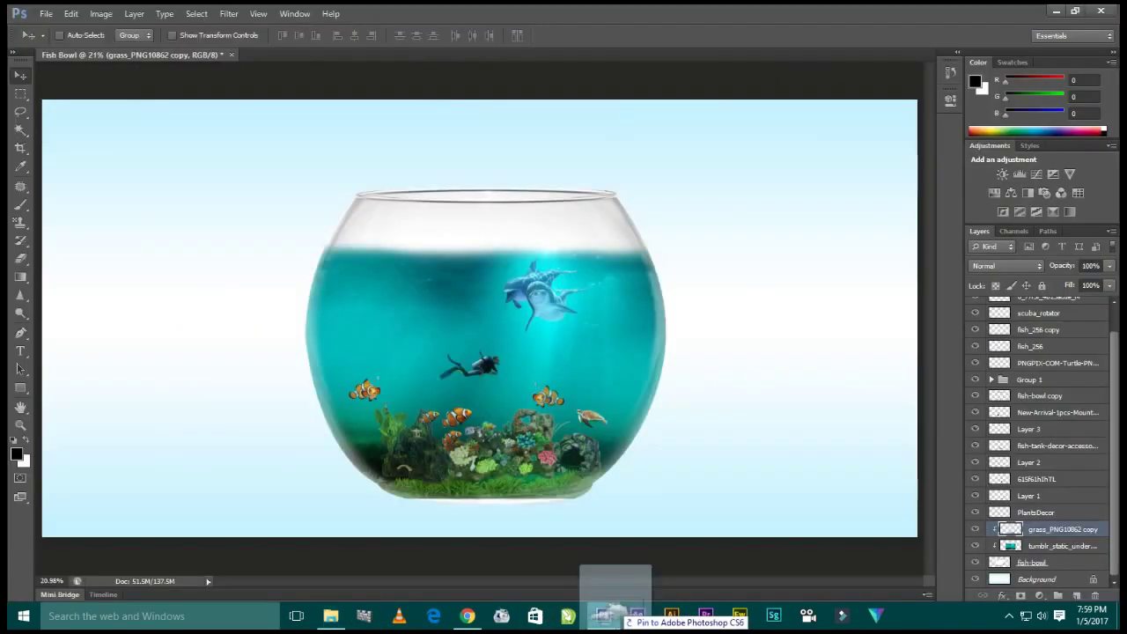
{"action": "mouse_move", "coordinate": [664, 551]}
{"action": "left_mouse_down"}
{"action": "mouse_move", "coordinate": [498, 294]}
{"action": "mouse_move", "coordinate": [533, 304]}
{"action": "left_mouse_up"}
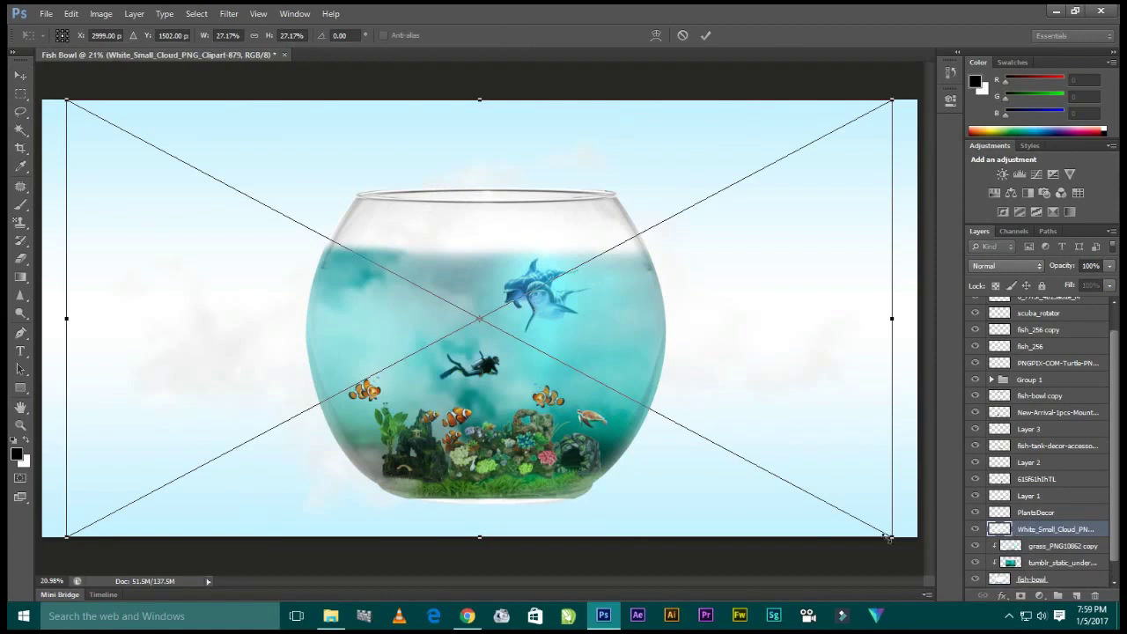
{"action": "left_click_drag", "start_coordinate": [892, 536], "coordinate": [535, 387]}
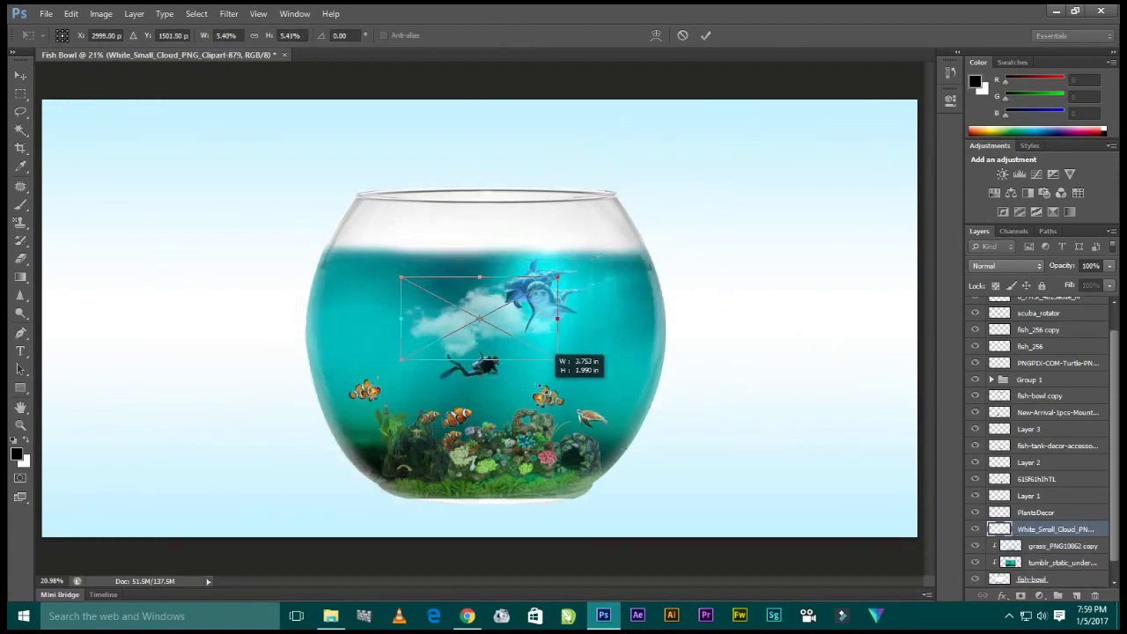
{"action": "left_click_drag", "start_coordinate": [528, 334], "coordinate": [464, 172]}
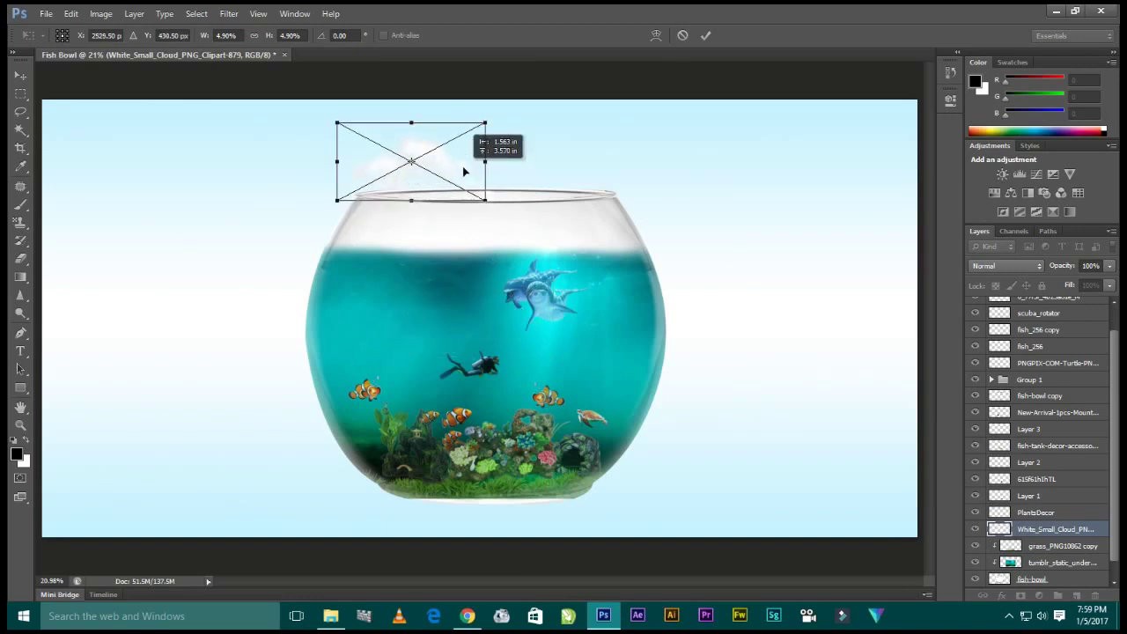
{"action": "key", "text": "Return"}
{"action": "mouse_move", "coordinate": [1031, 529]}
{"action": "left_mouse_down"}
{"action": "mouse_move", "coordinate": [1034, 306]}
{"action": "mouse_move", "coordinate": [1056, 305]}
{"action": "left_mouse_up"}
{"action": "right_click", "coordinate": [1056, 306]}
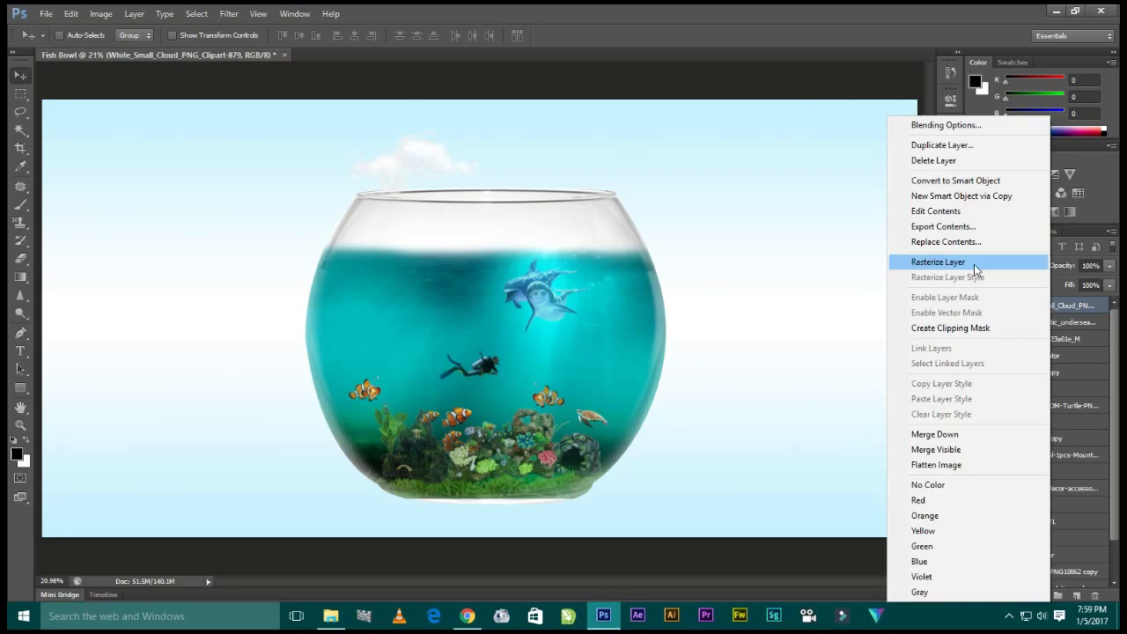
- Rasterize the cloud layer and place a duplicate to the right of the original
{"action": "left_click", "coordinate": [977, 261]}
{"action": "left_click_drag", "start_coordinate": [481, 190], "coordinate": [604, 183]}
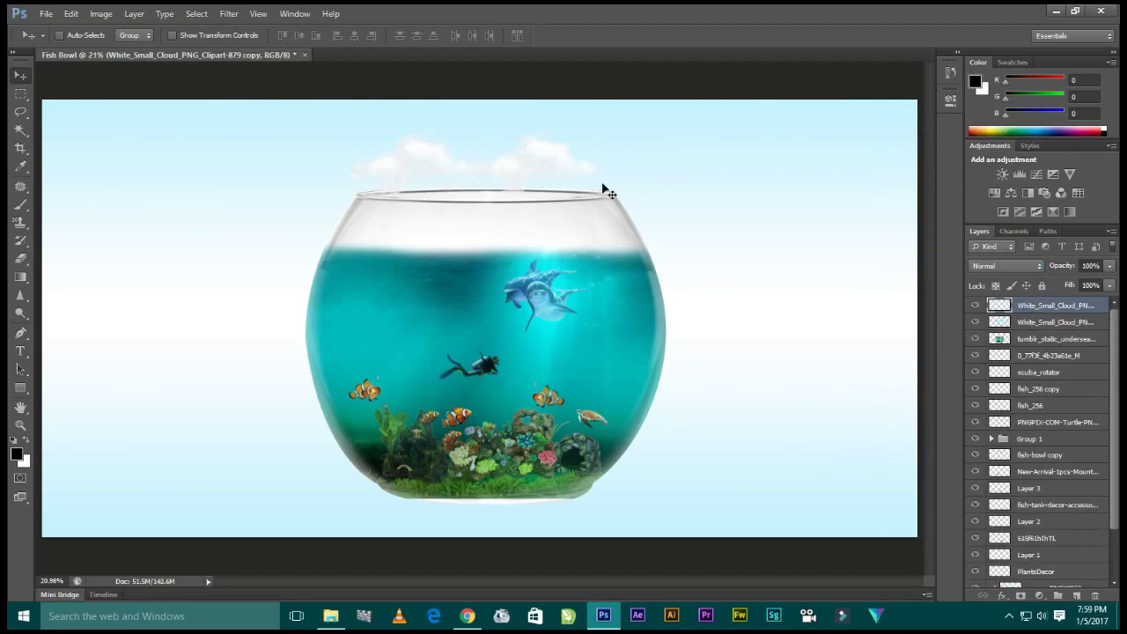
{"action": "key", "text": "ctrl+z"}
{"action": "left_click_drag", "start_coordinate": [469, 168], "coordinate": [627, 169]}
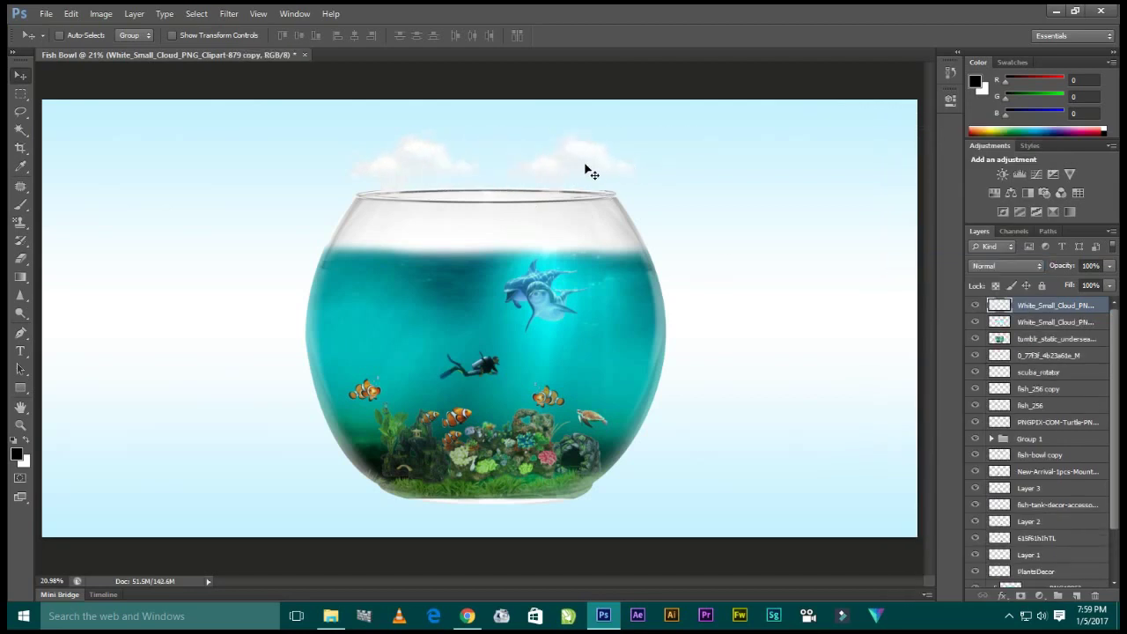
- Flip the cloud copy horizontally using Edit > Free Transform
{"action": "key", "text": "ctrl+t"}
{"action": "key", "text": "Escape"}
{"action": "left_click", "coordinate": [71, 14]}
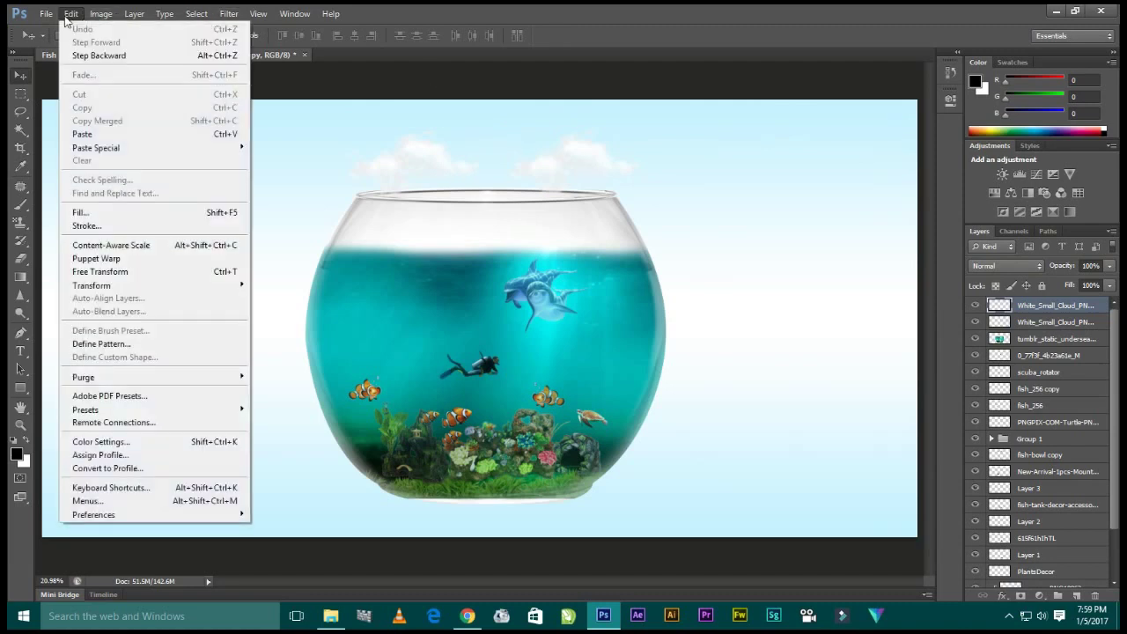
{"action": "left_click", "coordinate": [99, 272]}
{"action": "right_click", "coordinate": [581, 159]}
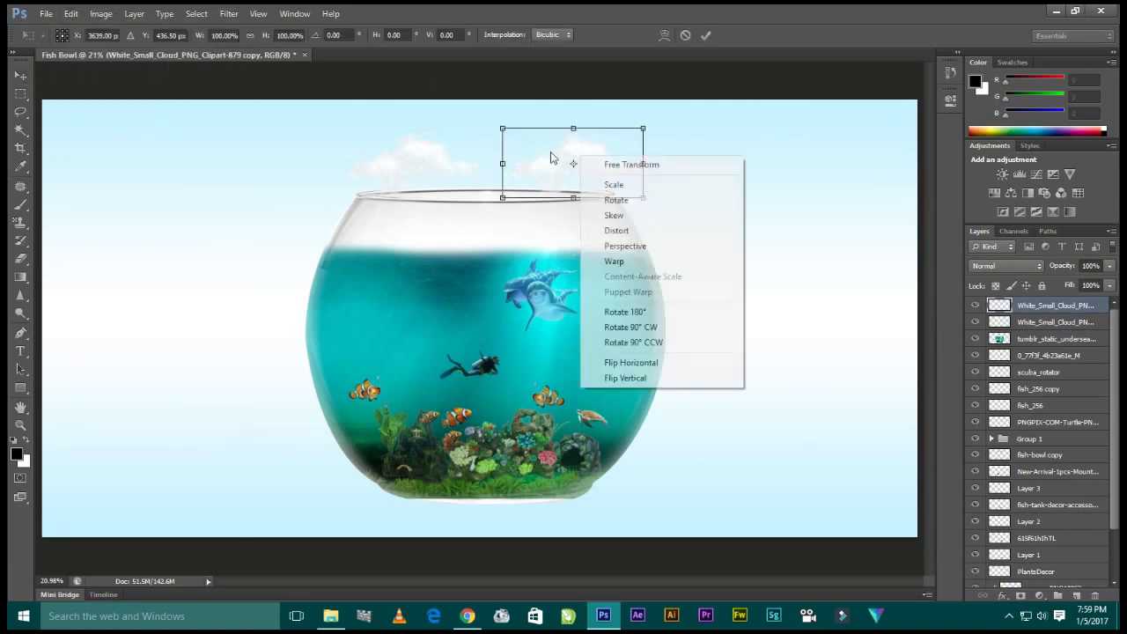
{"action": "left_click", "coordinate": [598, 362]}
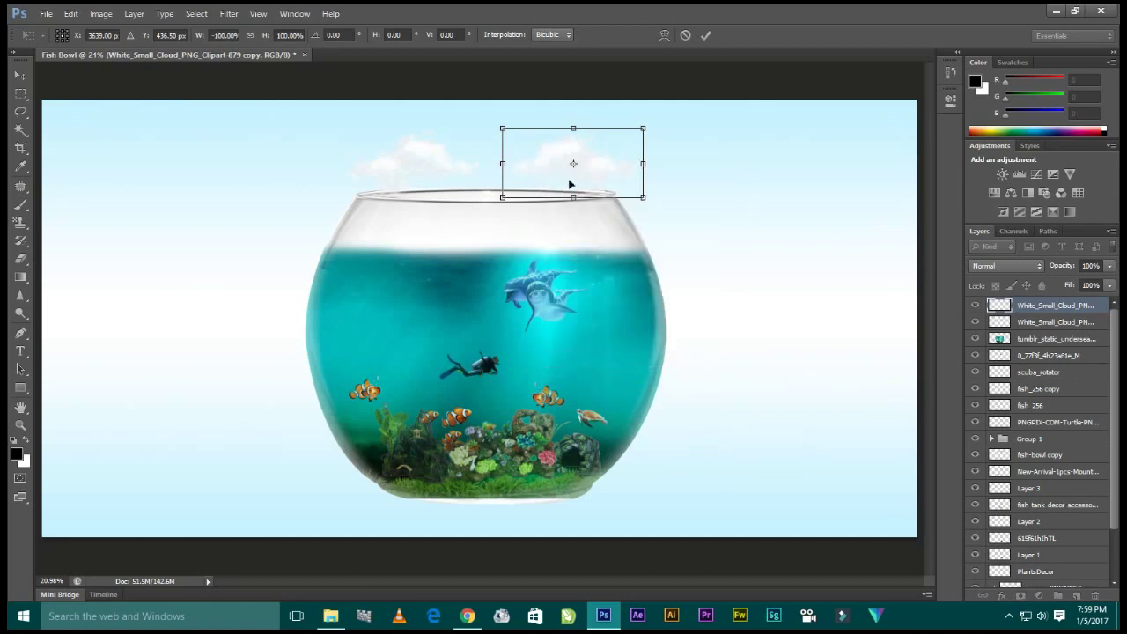
{"action": "right_click", "coordinate": [548, 159]}
{"action": "left_click", "coordinate": [597, 357]}
{"action": "right_click", "coordinate": [552, 159]}
{"action": "left_click", "coordinate": [563, 161]}
- Apply the flip and adjust both clouds' positions above the rim
{"action": "key", "text": "Return"}
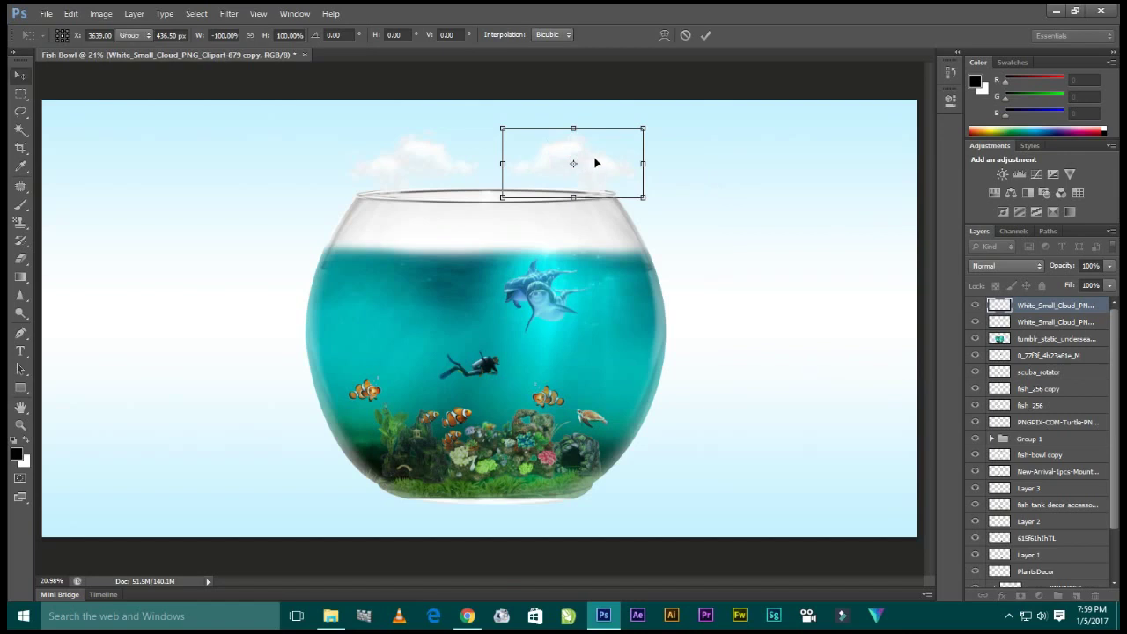
{"action": "left_click_drag", "start_coordinate": [605, 164], "coordinate": [592, 168]}
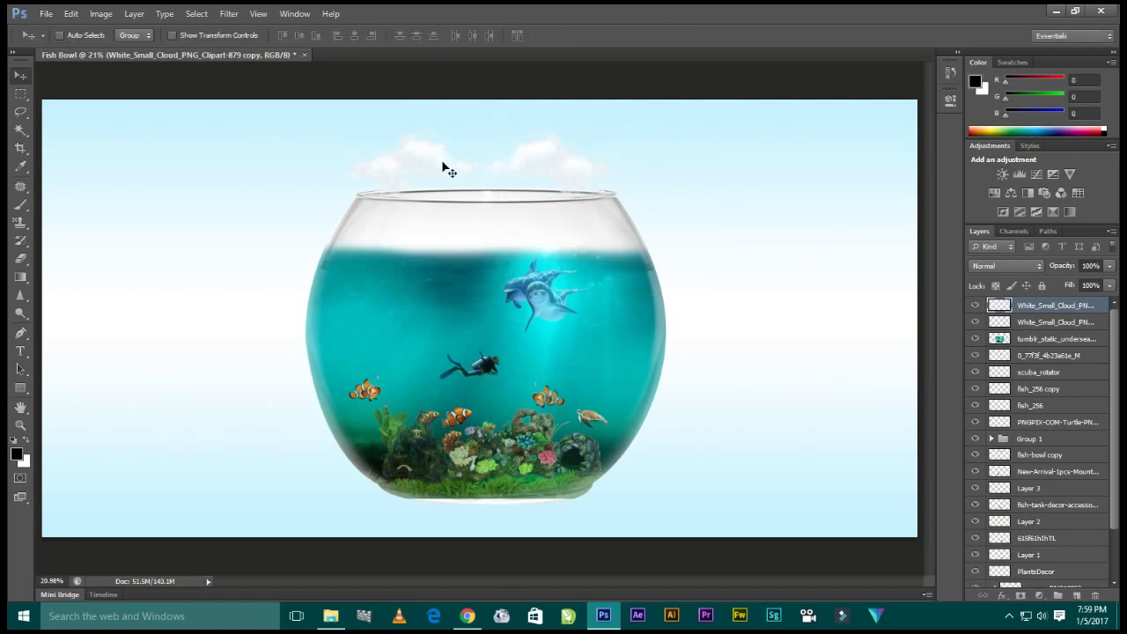
{"action": "left_click_drag", "start_coordinate": [443, 167], "coordinate": [436, 167]}
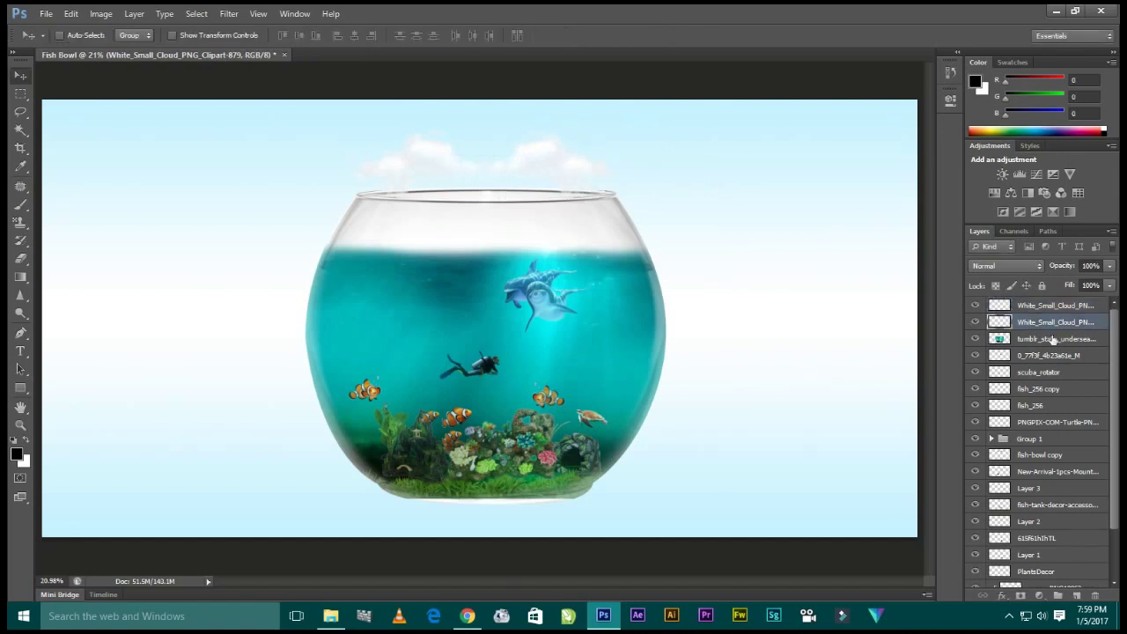
{"action": "left_click", "coordinate": [1022, 308]}
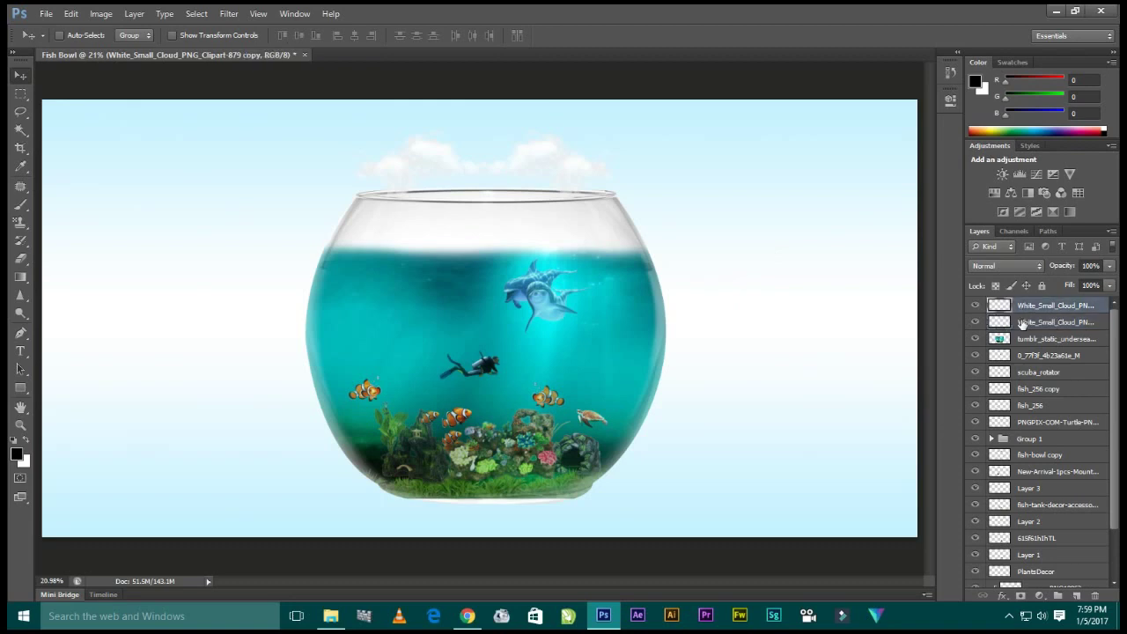
- Bring flying-birds-png-0 into the document, scaled and placed above the bowl
{"action": "left_click", "coordinate": [330, 615]}
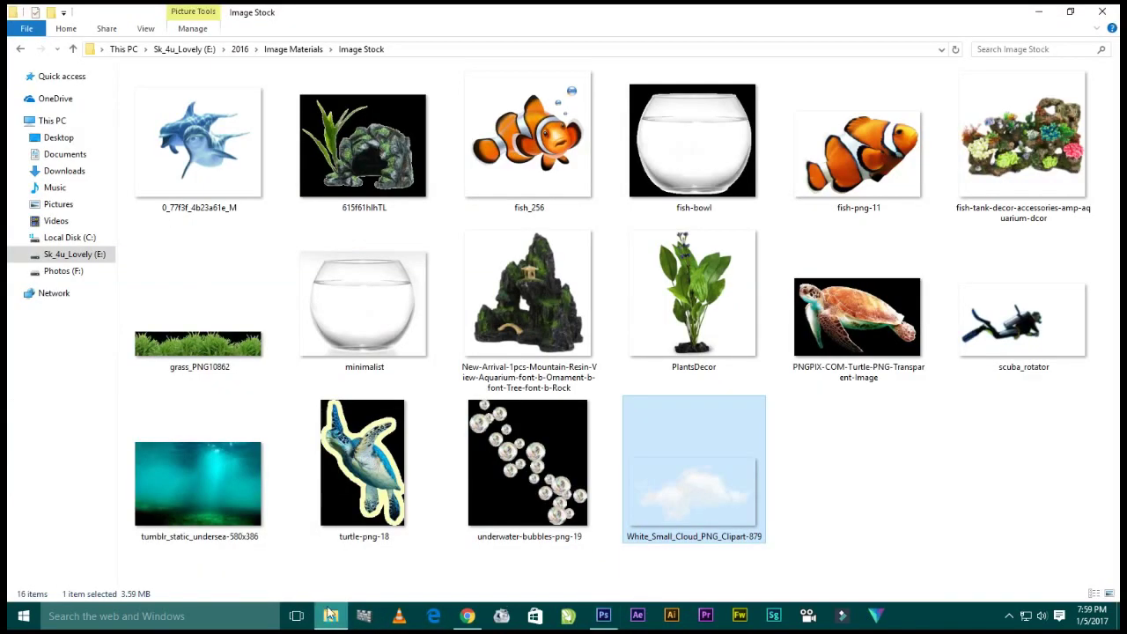
{"action": "left_click", "coordinate": [293, 48]}
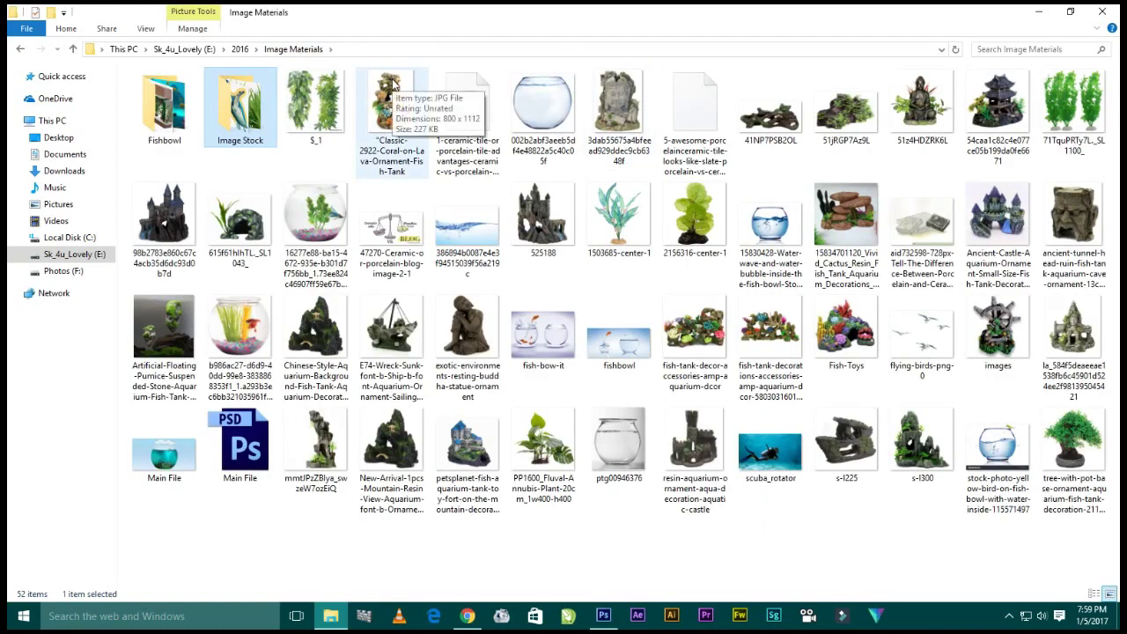
{"action": "left_click", "coordinate": [41, 49]}
{"action": "key", "text": "alt+Left"}
{"action": "left_click", "coordinate": [922, 371]}
{"action": "mouse_move", "coordinate": [603, 615]}
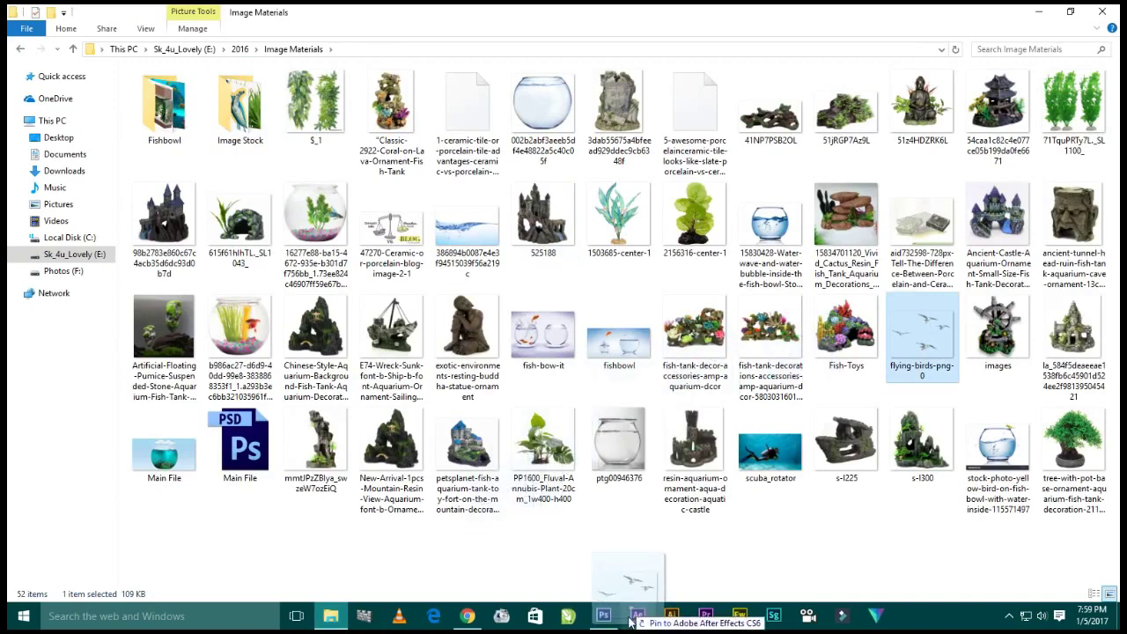
{"action": "left_click", "coordinate": [595, 579]}
{"action": "left_click_drag", "start_coordinate": [595, 579], "coordinate": [532, 242]}
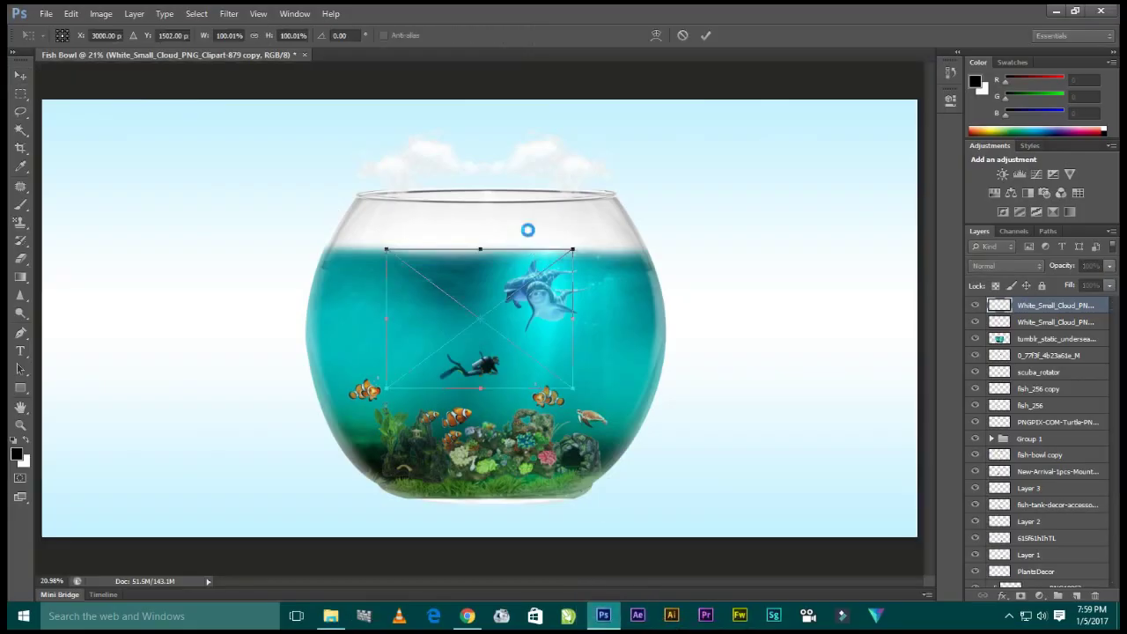
{"action": "mouse_move", "coordinate": [503, 161]}
{"action": "left_mouse_down"}
{"action": "mouse_move", "coordinate": [499, 132]}
{"action": "mouse_move", "coordinate": [510, 133]}
{"action": "mouse_move", "coordinate": [457, 177]}
{"action": "mouse_move", "coordinate": [443, 152]}
{"action": "left_mouse_up"}
{"action": "key", "text": "Return"}
- Move the birds layer beneath the clouds, rasterize it, and shift it over the left cloud
{"action": "left_click_drag", "start_coordinate": [1028, 313], "coordinate": [1030, 345]}
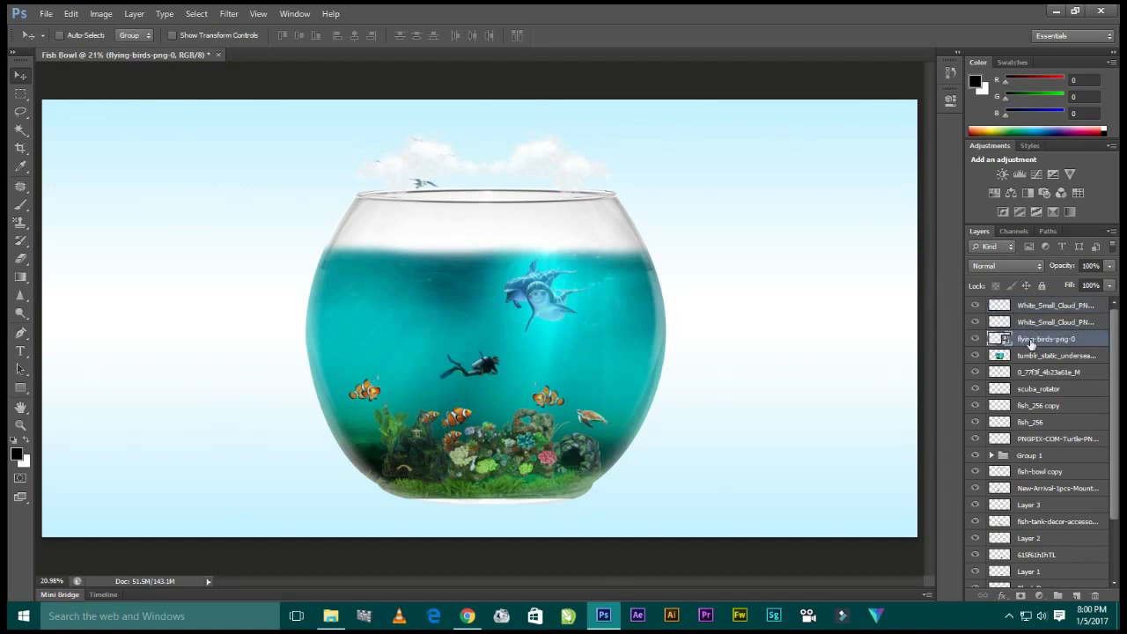
{"action": "right_click", "coordinate": [1038, 344]}
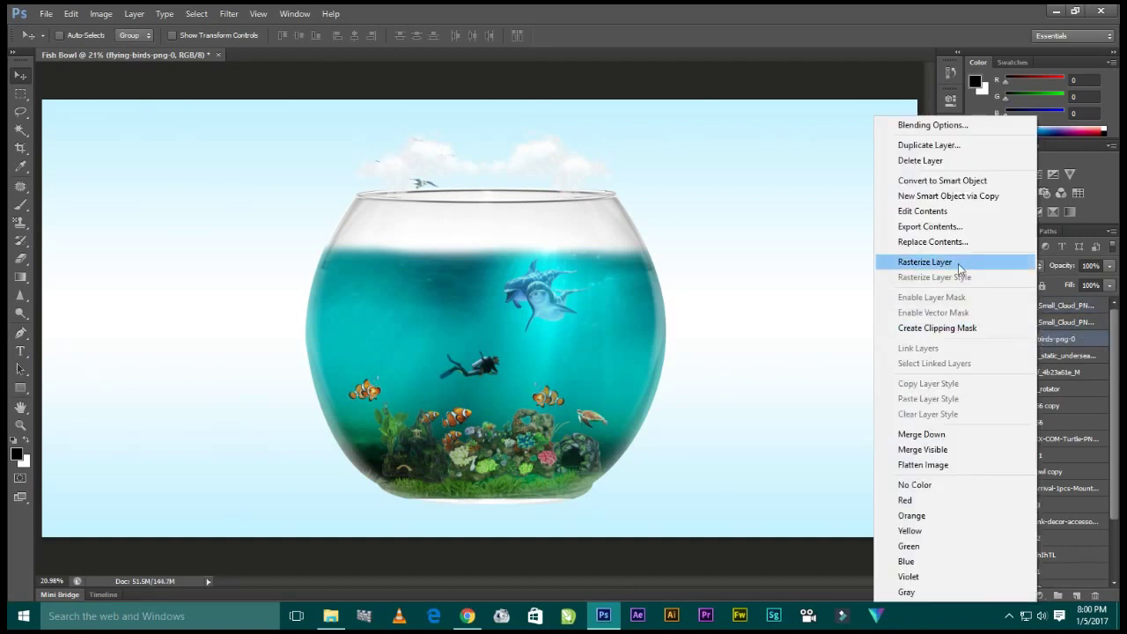
{"action": "left_click", "coordinate": [971, 259]}
{"action": "left_click_drag", "start_coordinate": [699, 216], "coordinate": [709, 228]}
- Fade the clouds to 76% opacity and duplicate the bird flock to the right
{"action": "left_click", "coordinate": [1056, 305]}
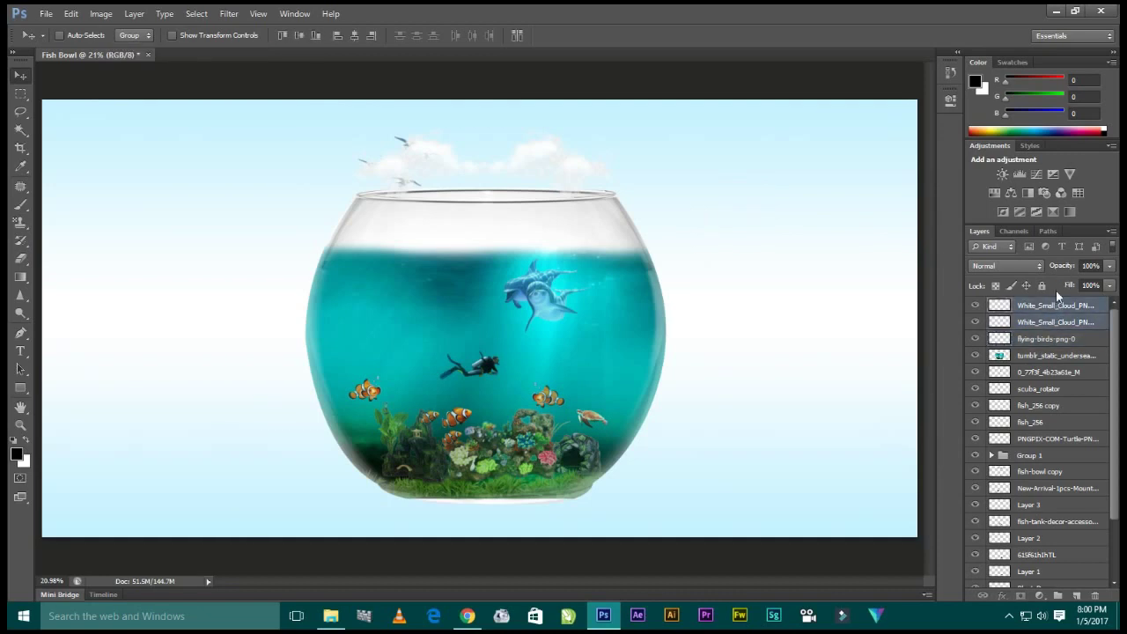
{"action": "left_click_drag", "start_coordinate": [1063, 266], "coordinate": [1061, 273]}
{"action": "left_click", "coordinate": [1039, 343]}
{"action": "left_click_drag", "start_coordinate": [599, 234], "coordinate": [767, 235]}
{"action": "left_click_drag", "start_coordinate": [711, 193], "coordinate": [710, 203]}
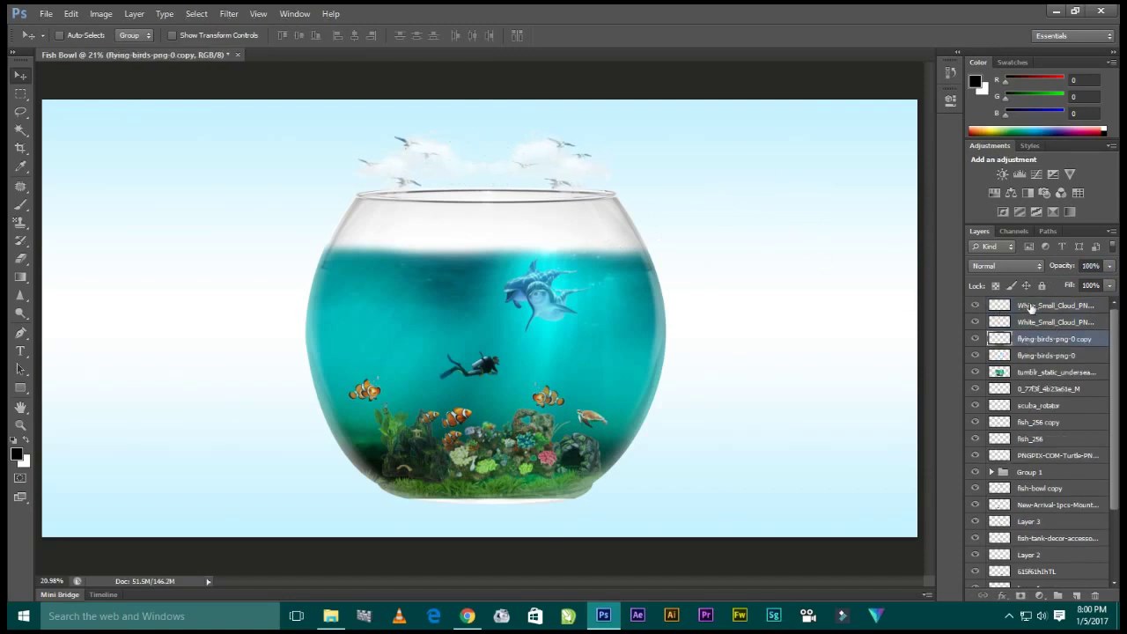
{"action": "left_click", "coordinate": [1031, 307]}
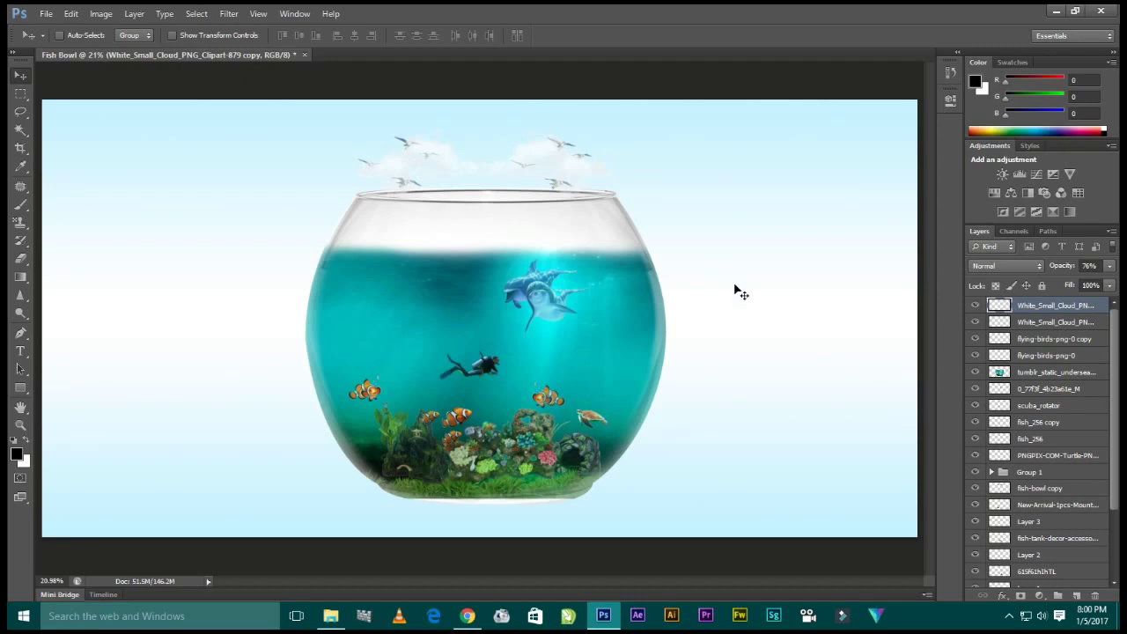
{"action": "left_click", "coordinate": [331, 616]}
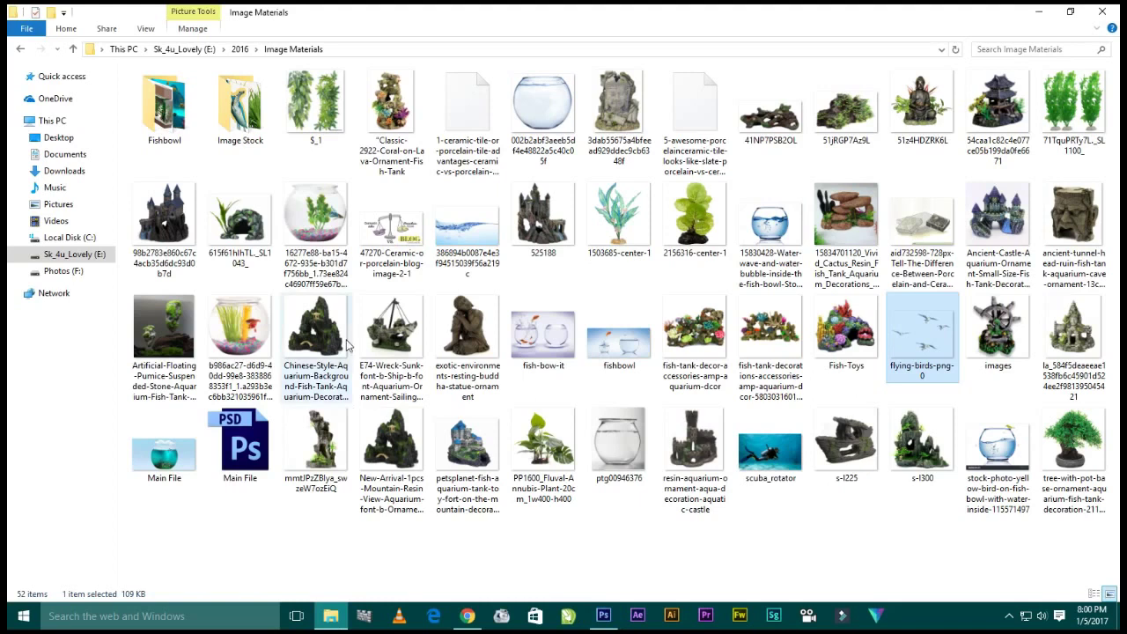
- Bring turtle-png-18 from the Image Stock folder into the fish bowl document
{"action": "double_click", "coordinate": [235, 126]}
{"action": "left_click", "coordinate": [21, 50]}
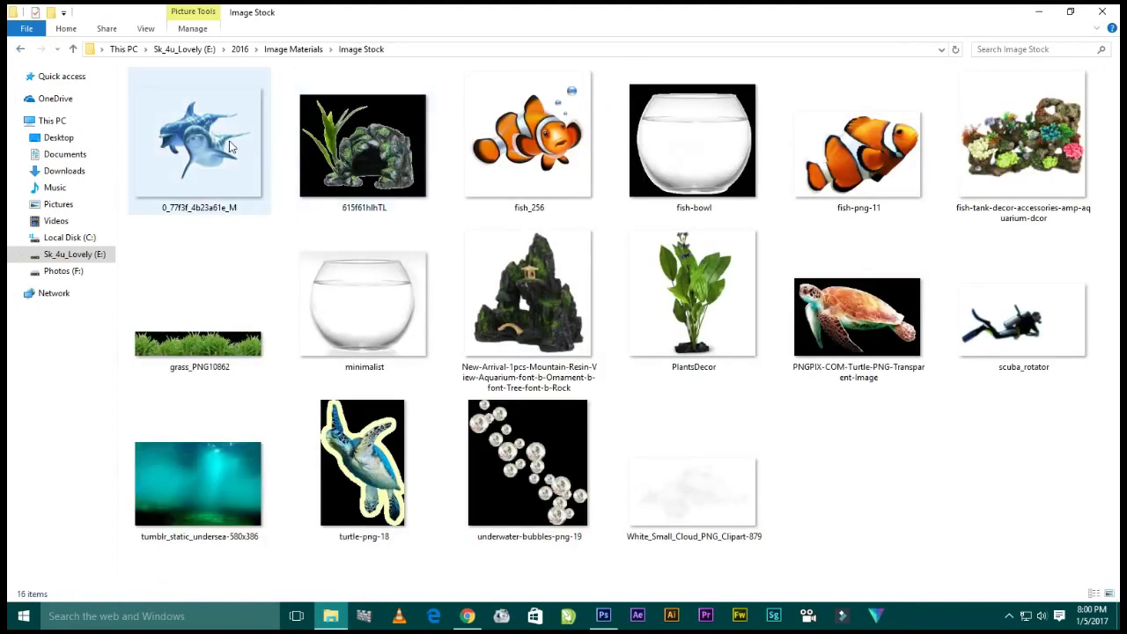
{"action": "left_click", "coordinate": [359, 507]}
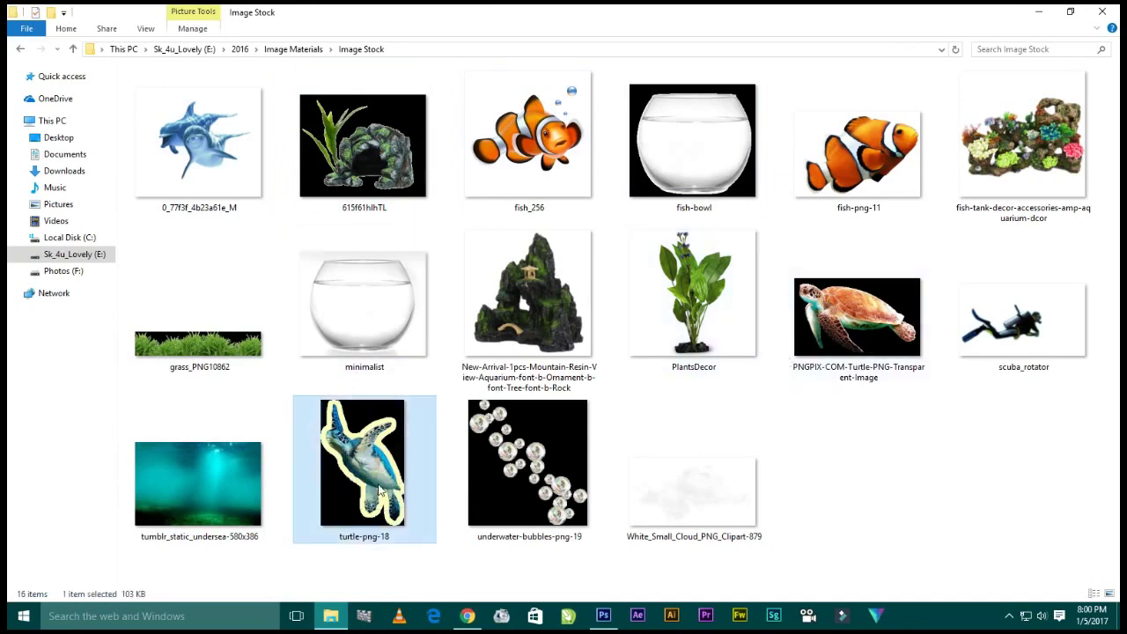
{"action": "left_click_drag", "start_coordinate": [335, 528], "coordinate": [434, 304]}
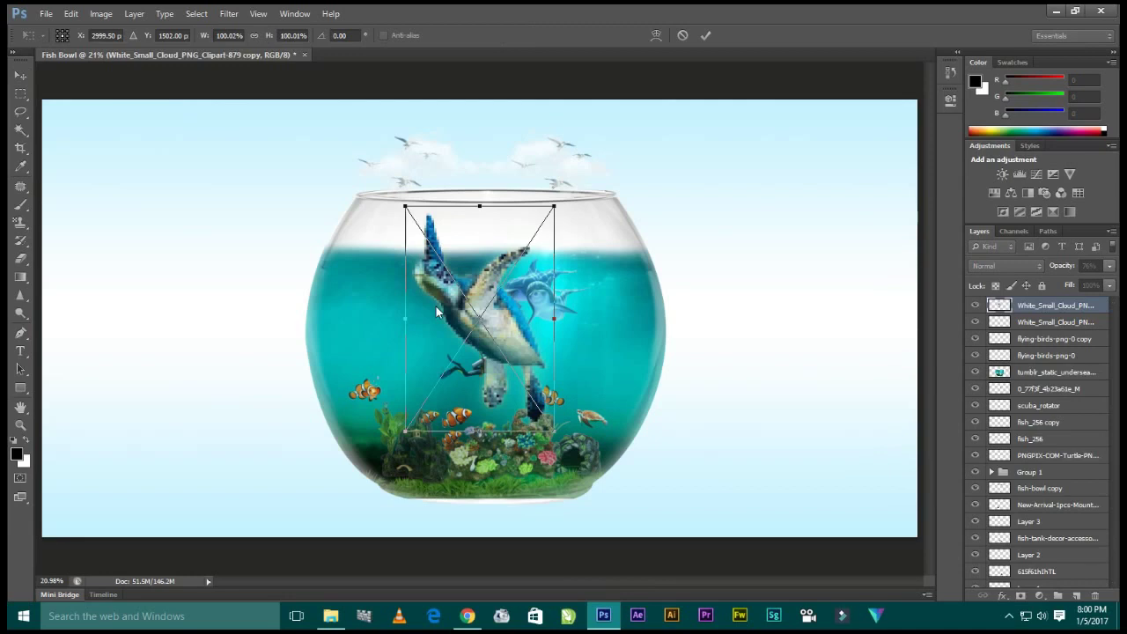
- Shrink the turtle to about 13% and position it beside the coral at right
{"action": "mouse_move", "coordinate": [511, 198]}
{"action": "left_mouse_down"}
{"action": "mouse_move", "coordinate": [485, 244]}
{"action": "mouse_move", "coordinate": [477, 320]}
{"action": "mouse_move", "coordinate": [449, 336]}
{"action": "mouse_move", "coordinate": [443, 315]}
{"action": "mouse_move", "coordinate": [417, 414]}
{"action": "mouse_move", "coordinate": [465, 428]}
{"action": "left_mouse_up"}
{"action": "right_click", "coordinate": [440, 307]}
{"action": "key", "text": "Return"}
{"action": "key", "text": "ctrl+z"}
{"action": "left_click_drag", "start_coordinate": [412, 352], "coordinate": [417, 433]}
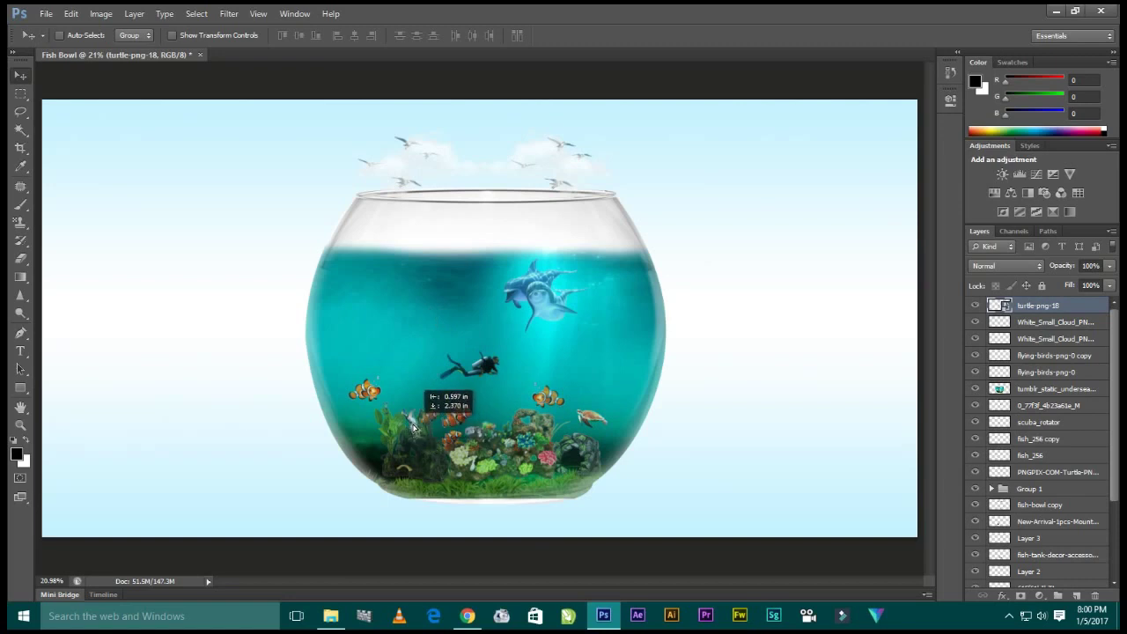
{"action": "left_click_drag", "start_coordinate": [416, 434], "coordinate": [476, 414]}
{"action": "left_click_drag", "start_coordinate": [496, 455], "coordinate": [486, 381]}
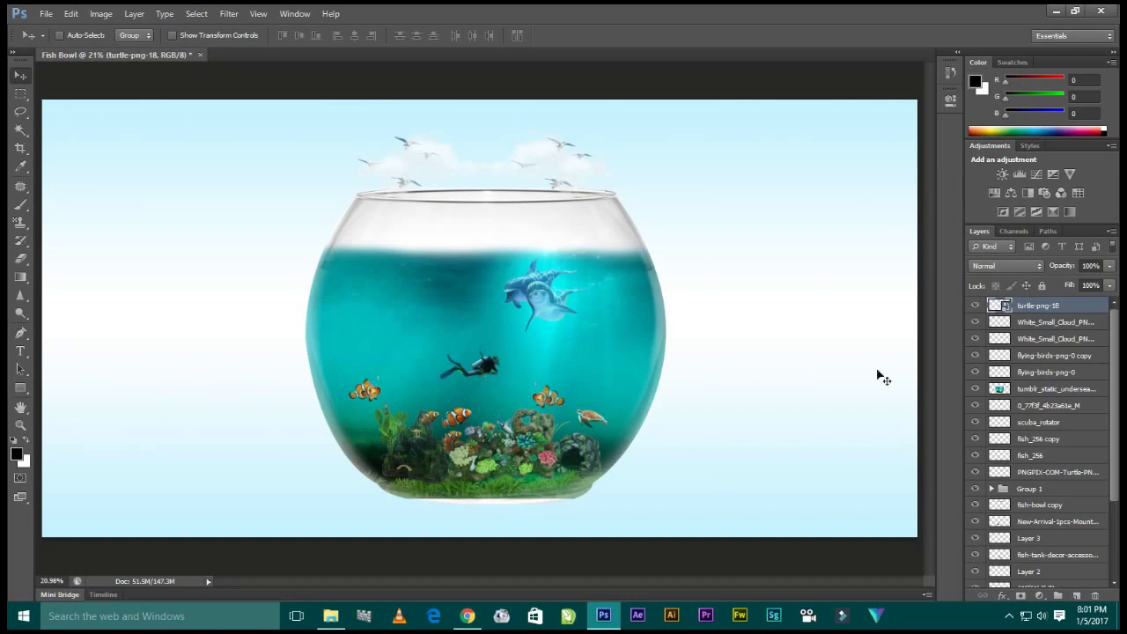
- Rasterize the turtle layer
{"action": "right_click", "coordinate": [1023, 309]}
{"action": "key", "text": "Escape"}
{"action": "right_click", "coordinate": [1022, 307]}
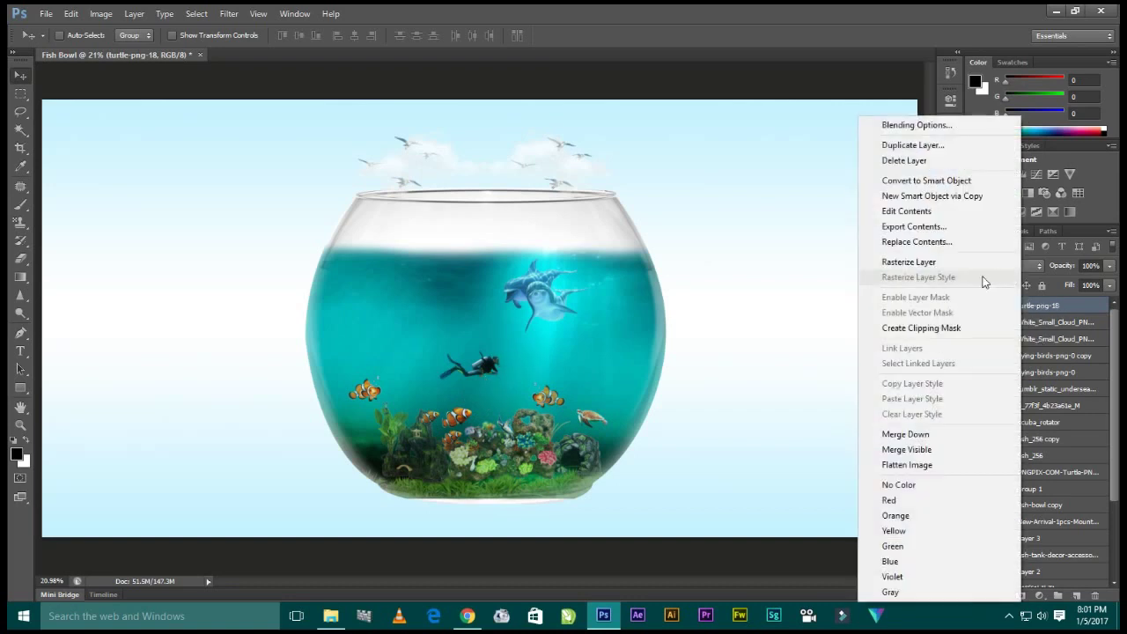
{"action": "left_click", "coordinate": [864, 264]}
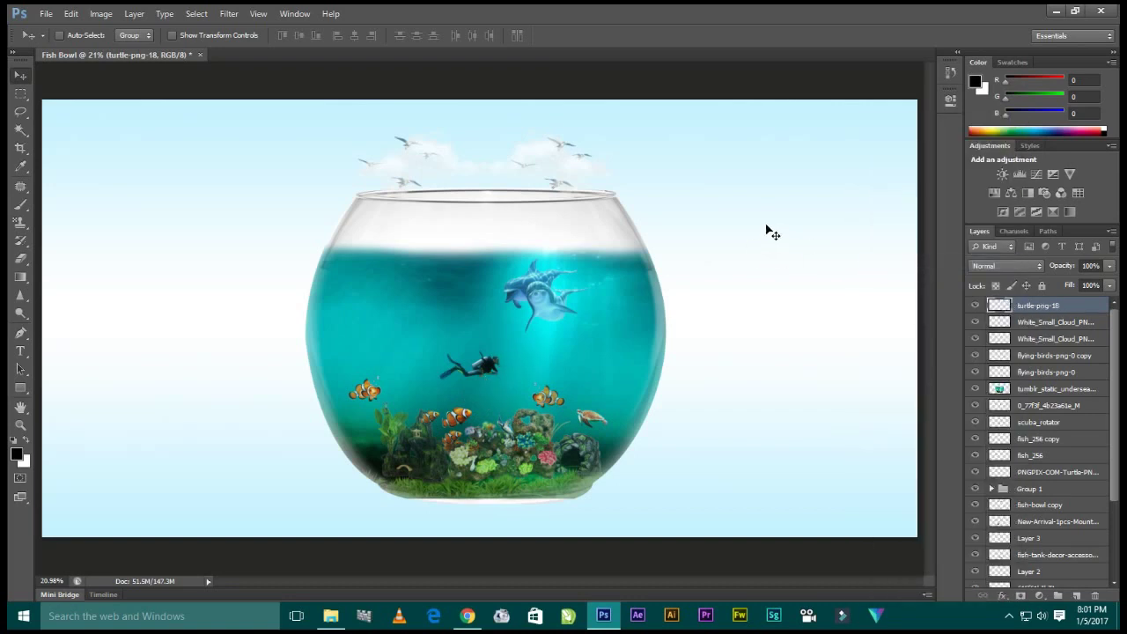
- Add a new empty Layer 4 and set up the Brush tool with white paint
{"action": "left_click", "coordinate": [1074, 596]}
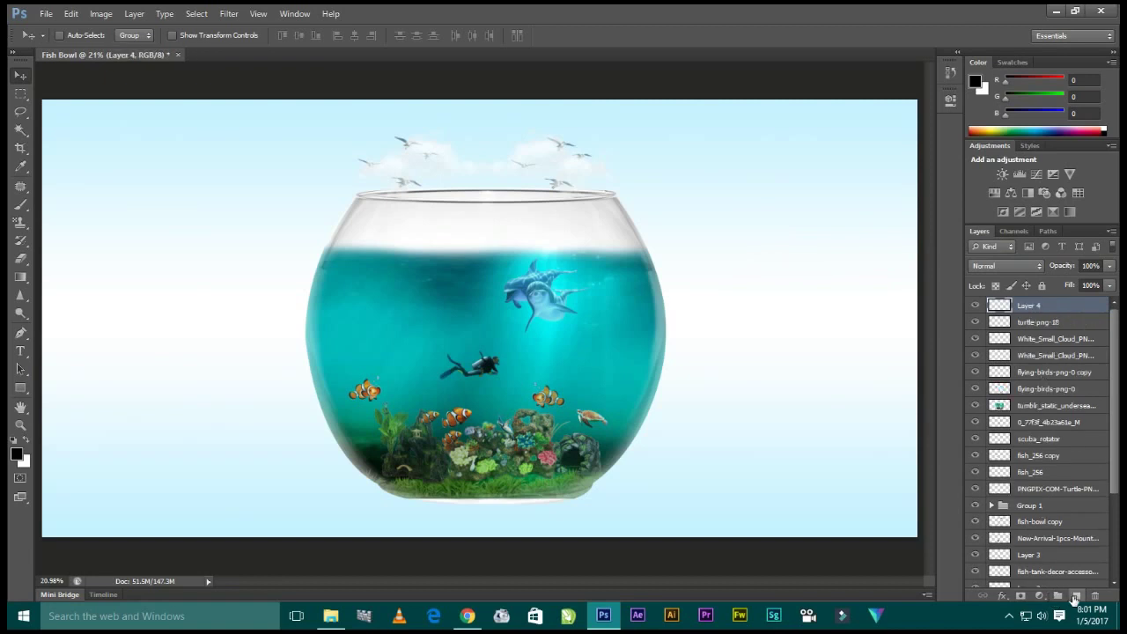
{"action": "key", "text": "ctrl+e"}
{"action": "left_click", "coordinate": [1073, 596]}
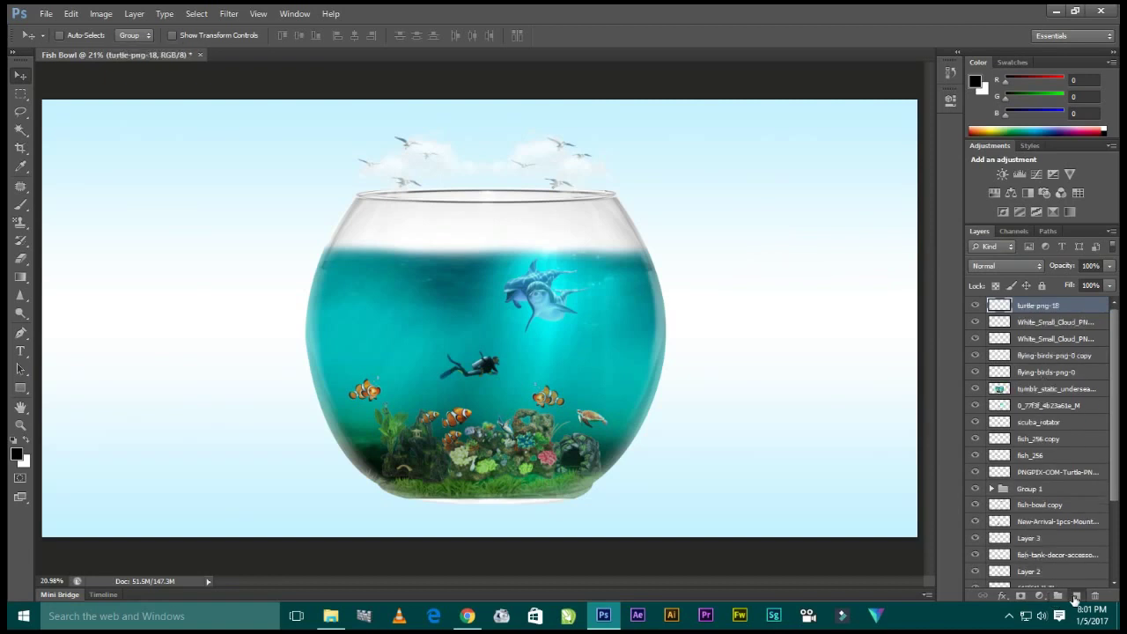
{"action": "key", "text": "ctrl+e"}
{"action": "left_click", "coordinate": [1074, 596]}
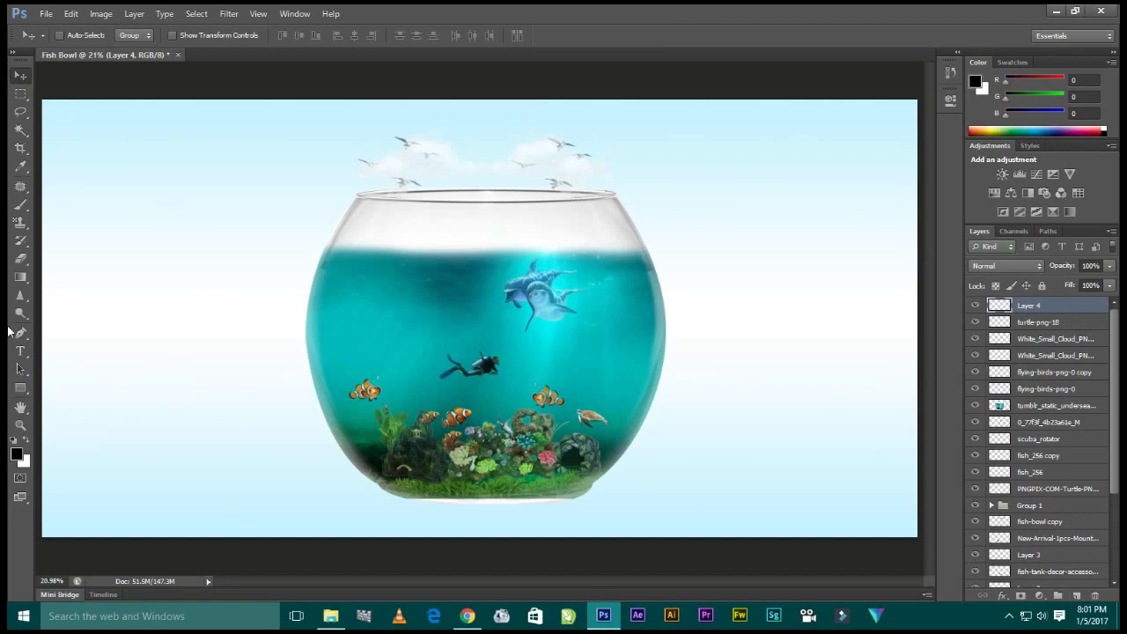
{"action": "left_click_drag", "start_coordinate": [21, 205], "coordinate": [51, 211]}
{"action": "left_click", "coordinate": [51, 212]}
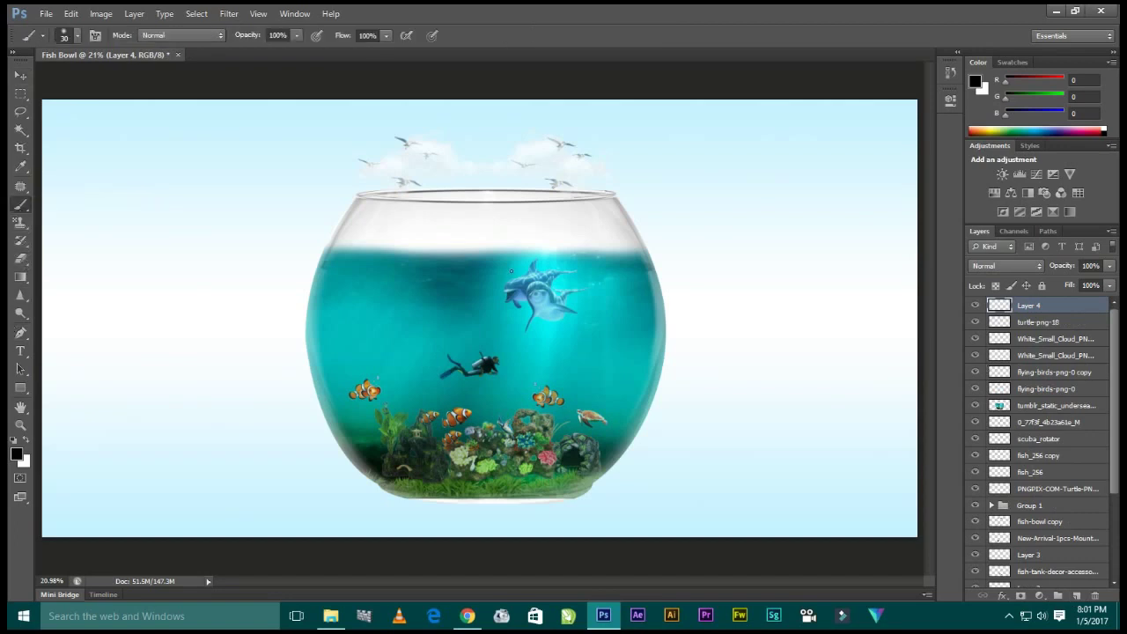
{"action": "left_click", "coordinate": [26, 441]}
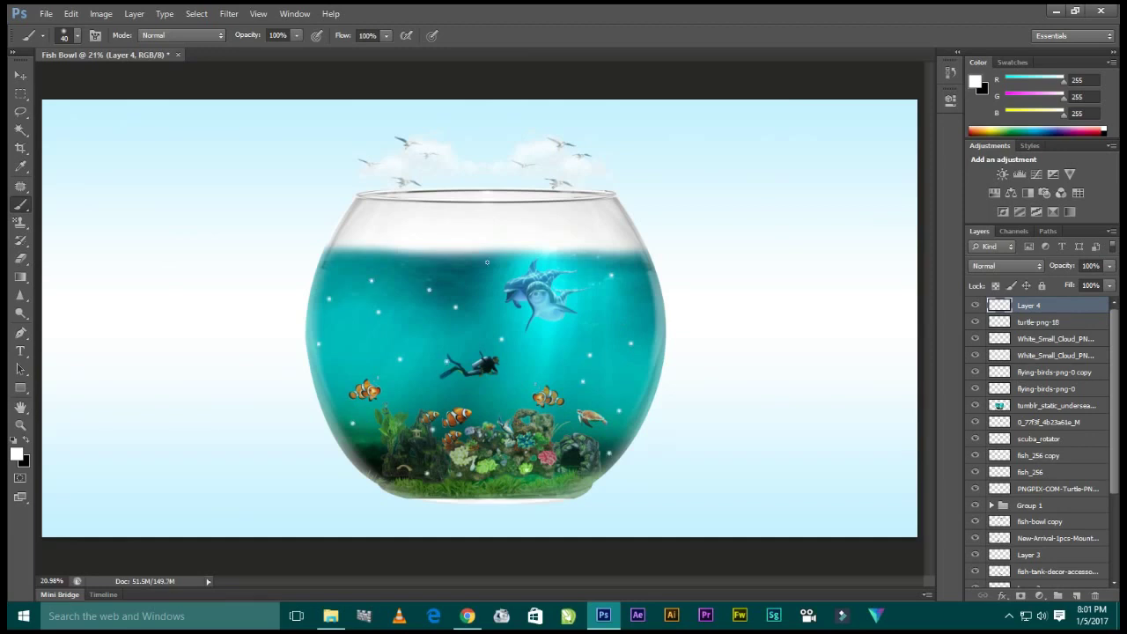
- Set Layer 4's blend mode to Vivid Light at 100% opacity
{"action": "left_click", "coordinate": [1014, 265]}
{"action": "left_click", "coordinate": [1004, 143]}
{"action": "scroll", "coordinate": [1012, 265], "scroll_direction": "down", "scroll_amount": 1}
{"action": "scroll", "coordinate": [1012, 265], "scroll_direction": "down", "scroll_amount": 1}
{"action": "scroll", "coordinate": [1013, 265], "scroll_direction": "down", "scroll_amount": 1}
{"action": "scroll", "coordinate": [1013, 266], "scroll_direction": "up", "scroll_amount": 1}
{"action": "scroll", "coordinate": [1038, 269], "scroll_direction": "down", "scroll_amount": 2}
{"action": "type", "text": "100"}
{"action": "key", "text": "Return"}
{"action": "right_click", "coordinate": [647, 297]}
- Paint six sparkles near the grass, dolphin, bowl side, rocks, clownfish and coral
{"action": "scroll", "coordinate": [807, 490], "scroll_direction": "down", "scroll_amount": 2}
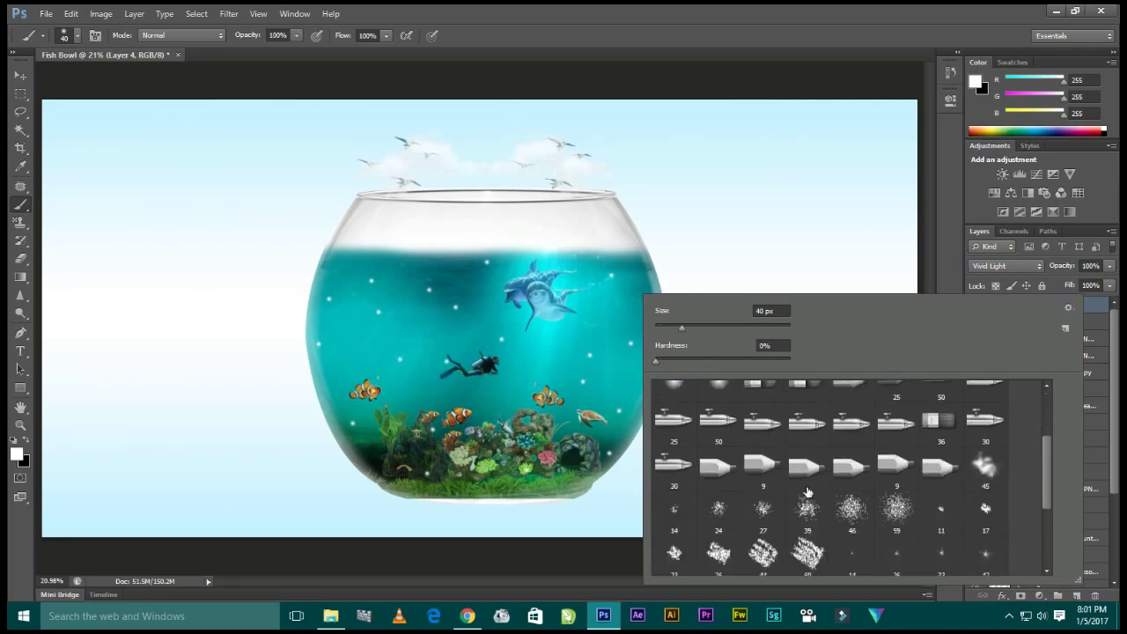
{"action": "scroll", "coordinate": [806, 489], "scroll_direction": "down", "scroll_amount": 3}
{"action": "scroll", "coordinate": [806, 489], "scroll_direction": "down", "scroll_amount": 1}
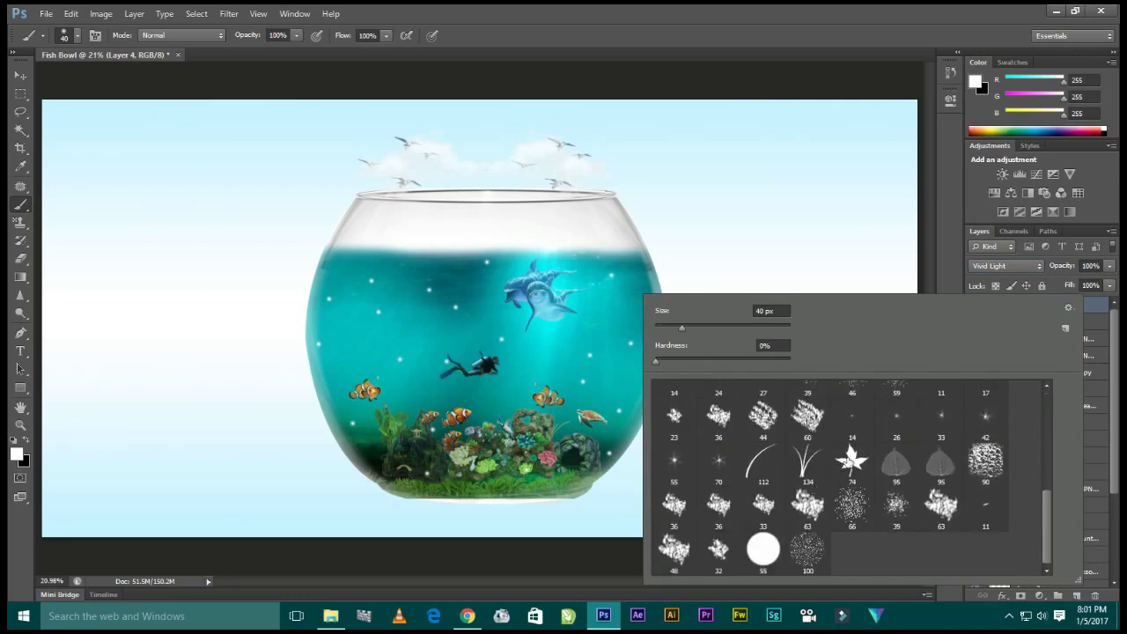
{"action": "left_click", "coordinate": [718, 458]}
{"action": "key", "text": "Return"}
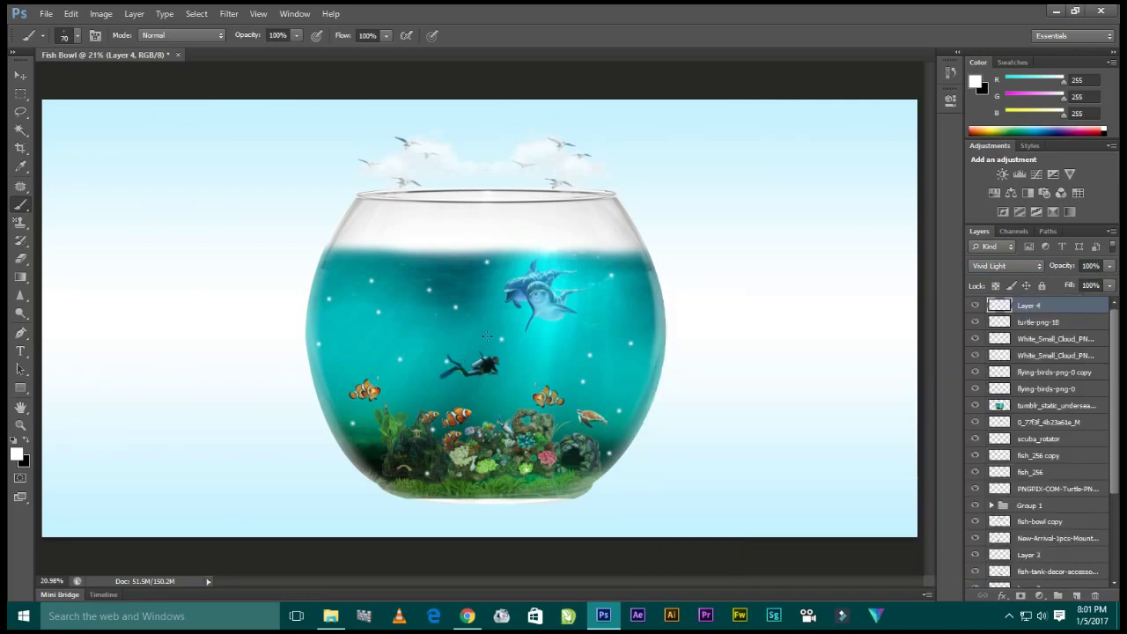
{"action": "key", "text": "bracketright"}
{"action": "key", "text": "bracketright"}
{"action": "left_click", "coordinate": [429, 480]}
{"action": "left_click", "coordinate": [502, 288]}
{"action": "left_click", "coordinate": [644, 277]}
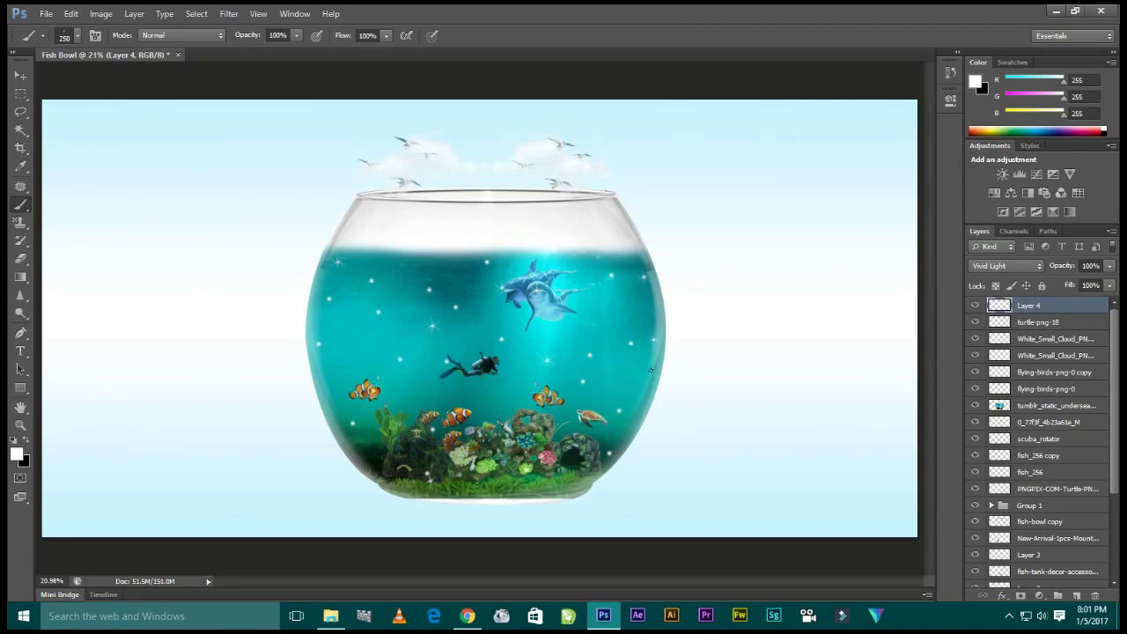
{"action": "left_click", "coordinate": [581, 458]}
{"action": "left_click", "coordinate": [545, 399]}
{"action": "left_click", "coordinate": [472, 431]}
- Stamp three stars with the 74 px star brush and lower Layer 4 to 61% opacity
{"action": "right_click", "coordinate": [584, 313]}
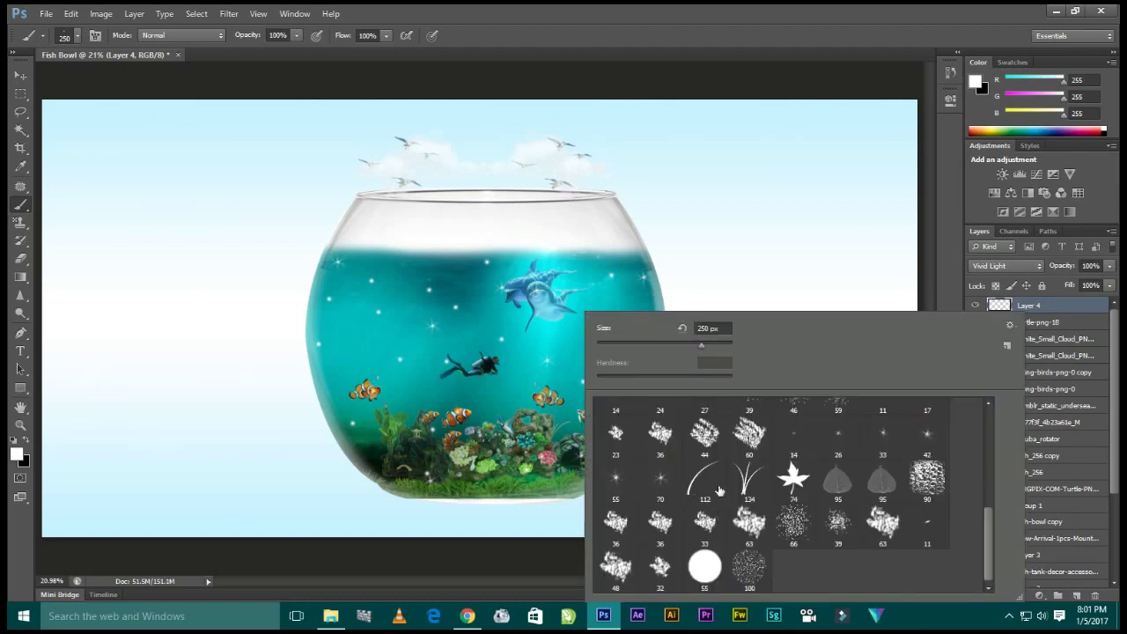
{"action": "scroll", "coordinate": [704, 502], "scroll_direction": "up", "scroll_amount": 1}
{"action": "left_click", "coordinate": [795, 546]}
{"action": "key", "text": "Return"}
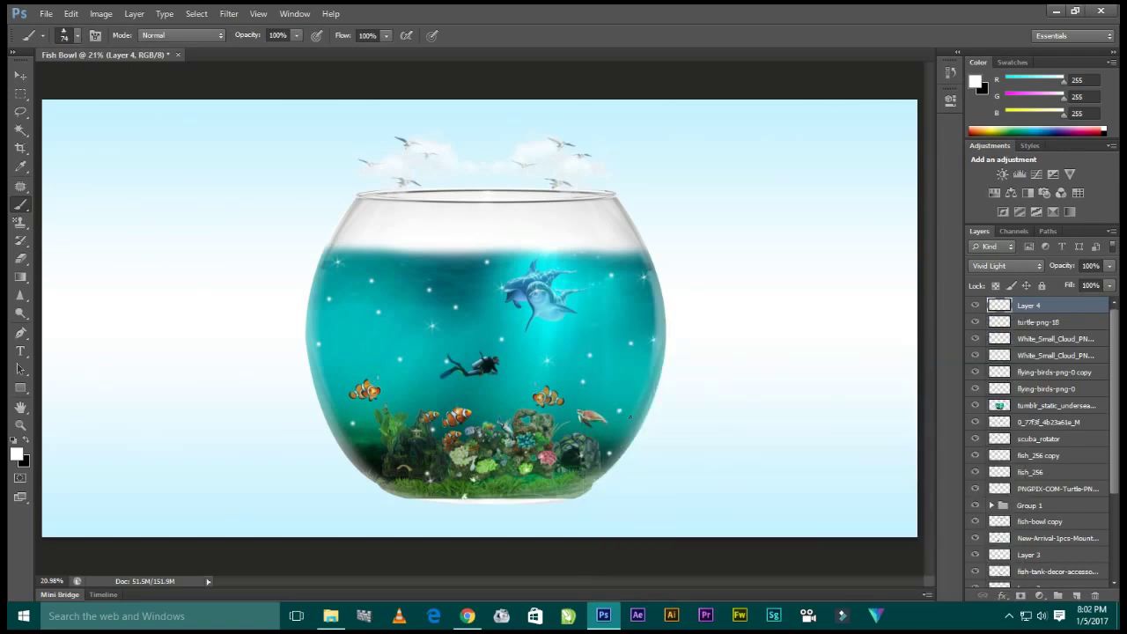
{"action": "left_click", "coordinate": [413, 420]}
{"action": "left_click", "coordinate": [356, 349]}
{"action": "left_click", "coordinate": [524, 340]}
{"action": "left_click_drag", "start_coordinate": [1060, 268], "coordinate": [1034, 268]}
{"action": "key", "text": "Return"}
- Stamp large 175 px sparkles above the diver and fade Layer 4 to 35% opacity
{"action": "key", "text": "bracketright"}
{"action": "key", "text": "bracketright"}
{"action": "key", "text": "bracketright"}
{"action": "left_click", "coordinate": [402, 306]}
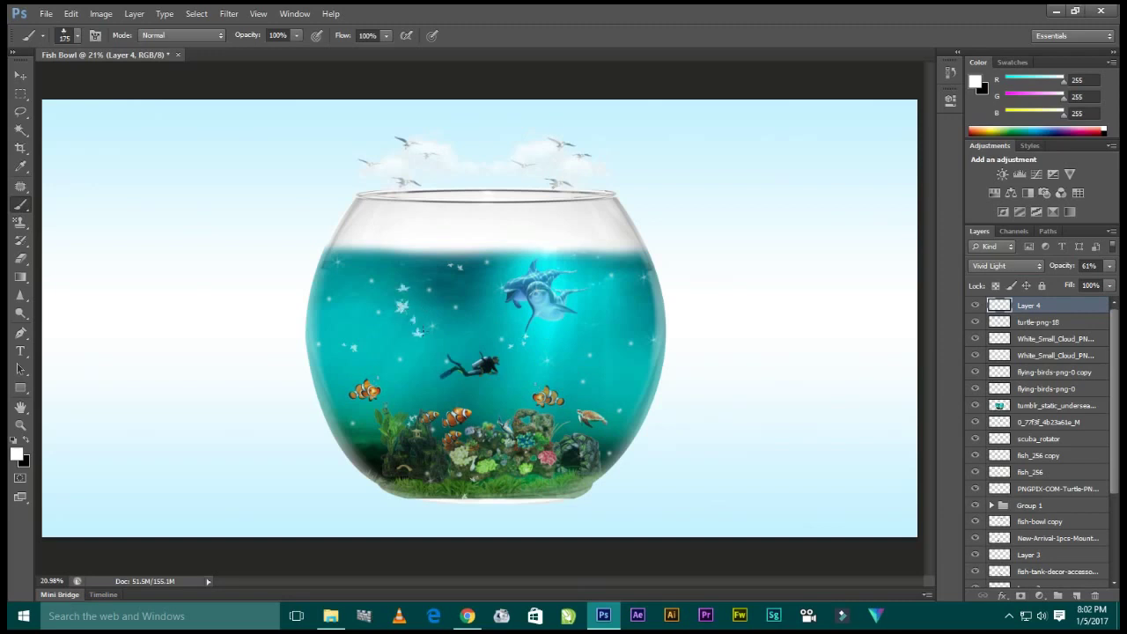
{"action": "key", "text": "ctrl+z"}
{"action": "left_click", "coordinate": [412, 310]}
{"action": "left_click_drag", "start_coordinate": [1065, 273], "coordinate": [1039, 271]}
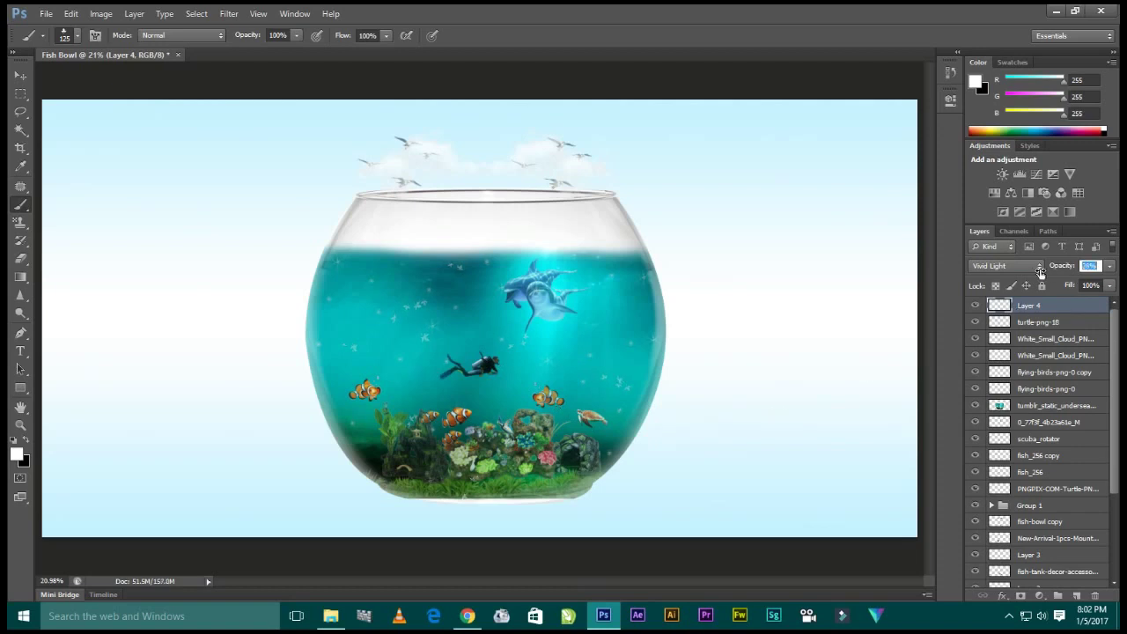
{"action": "left_click_drag", "start_coordinate": [1040, 271], "coordinate": [1038, 272]}
{"action": "left_click", "coordinate": [20, 76]}
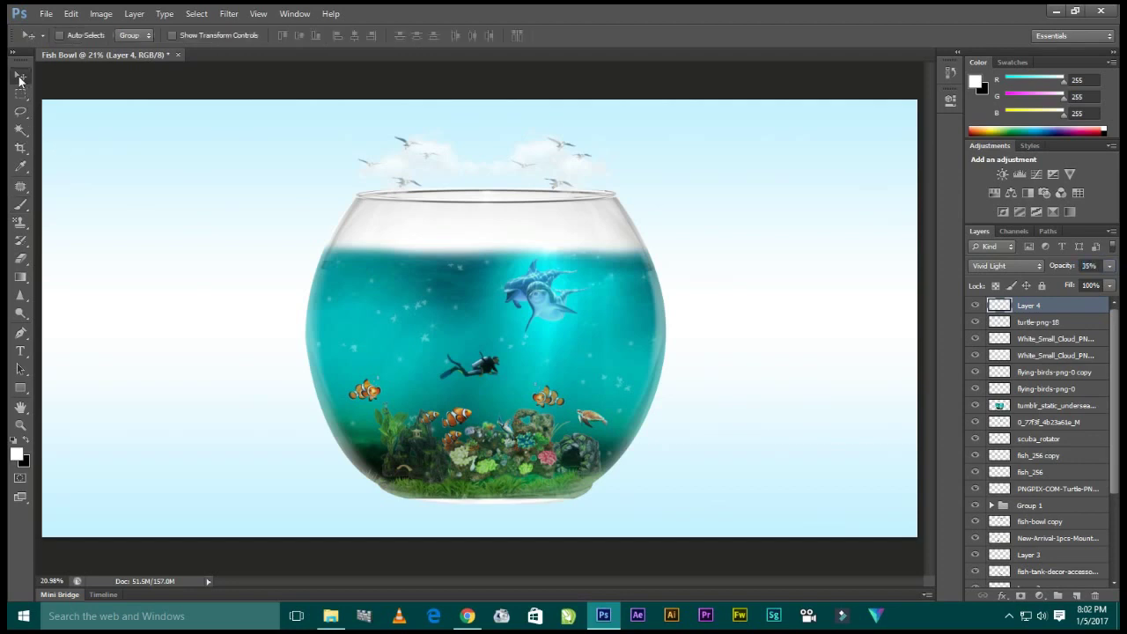
- Drag underwater-bubbles-png-19 from the stock image folder into the fish bowl composite
{"action": "left_click", "coordinate": [330, 615]}
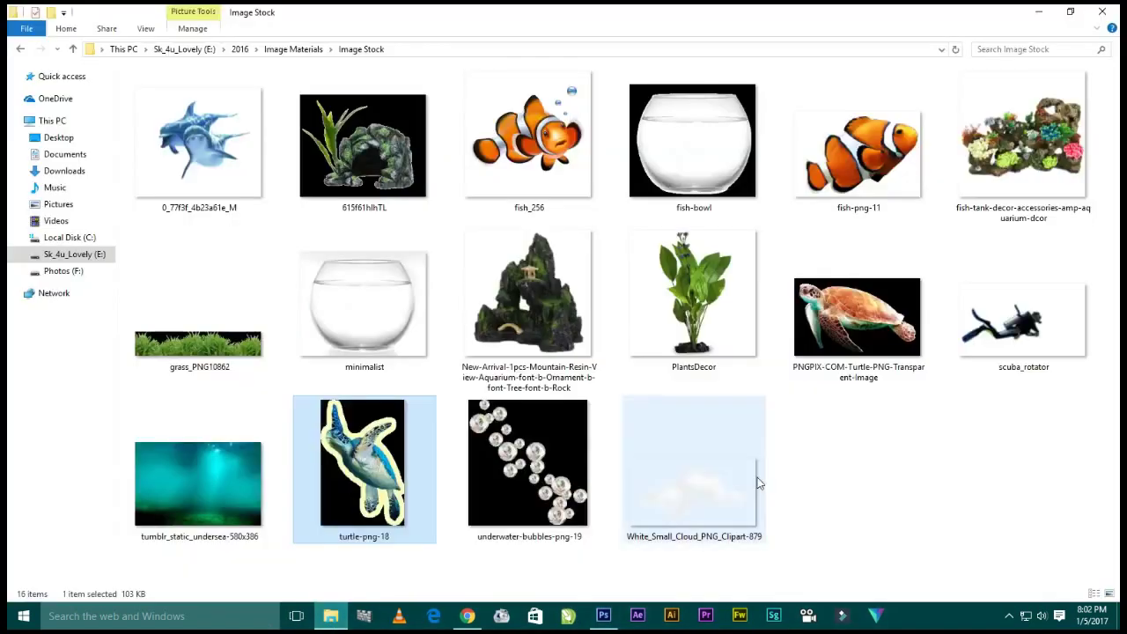
{"action": "left_click_drag", "start_coordinate": [545, 458], "coordinate": [556, 497]}
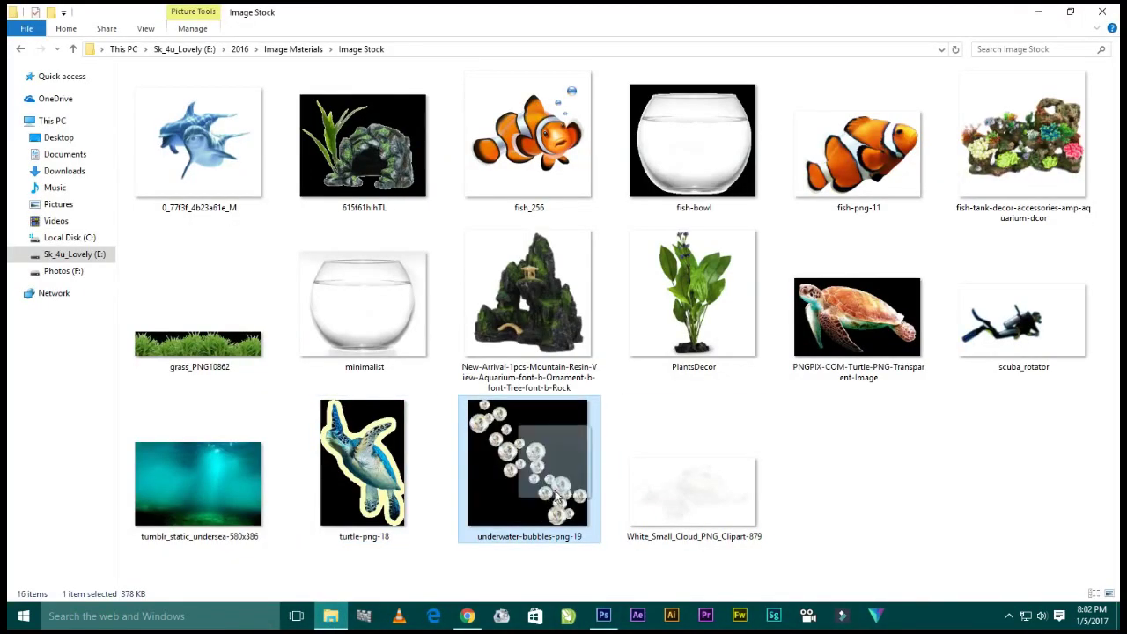
{"action": "left_click_drag", "start_coordinate": [556, 497], "coordinate": [563, 511]}
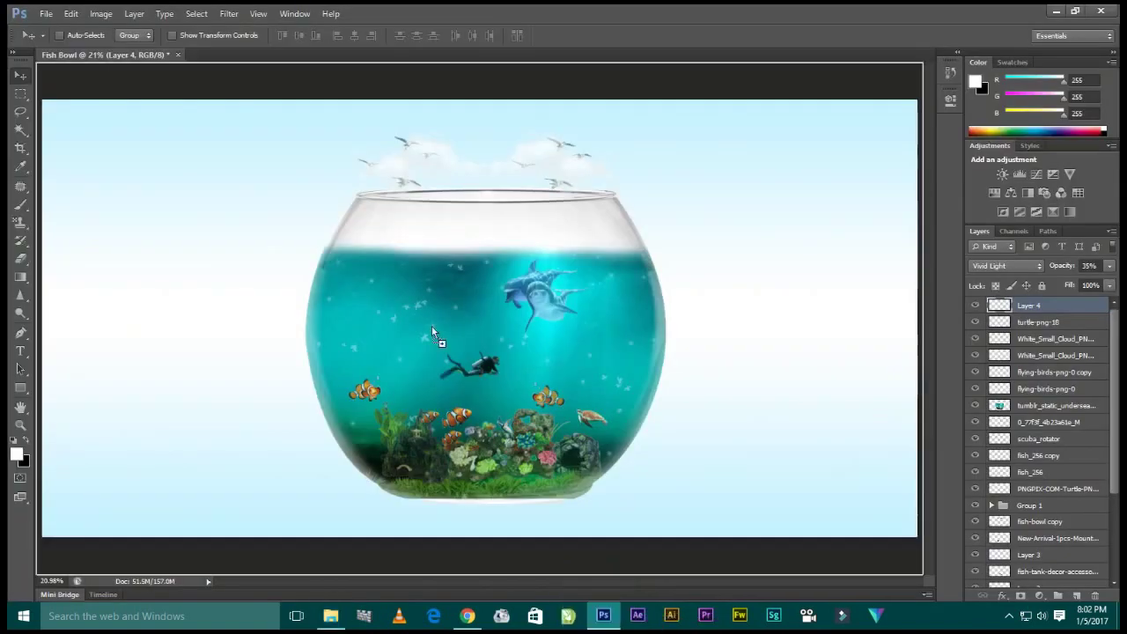
{"action": "left_click_drag", "start_coordinate": [511, 541], "coordinate": [510, 321]}
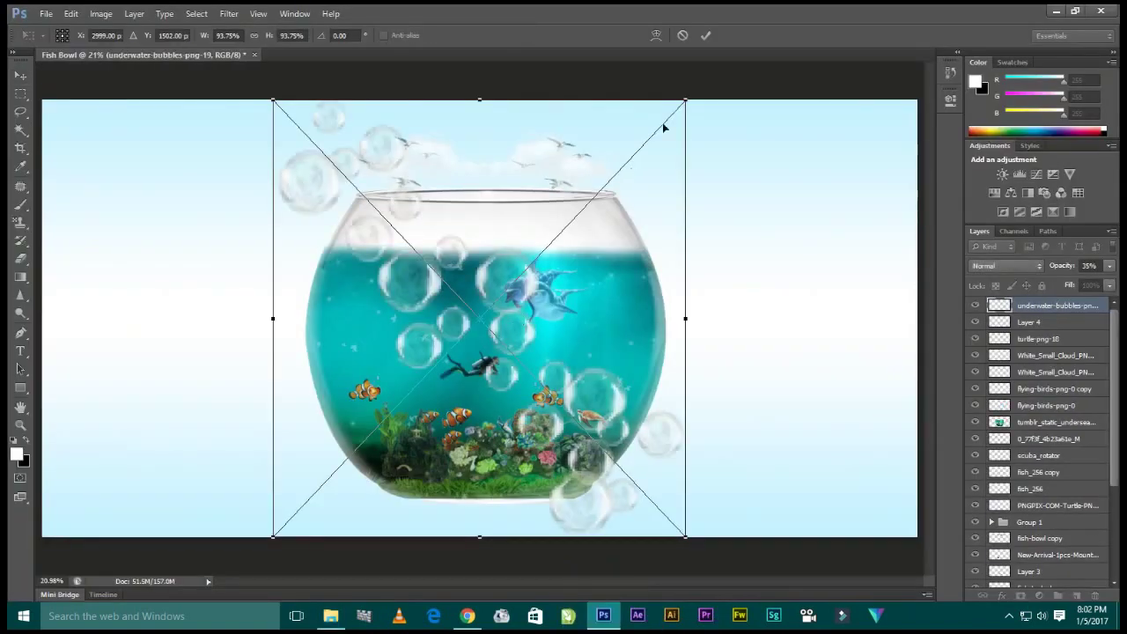
- Scale the bubbles to about 25%, flip horizontally, tilt slightly, and position above the diver's mask
{"action": "left_click_drag", "start_coordinate": [684, 100], "coordinate": [534, 261]}
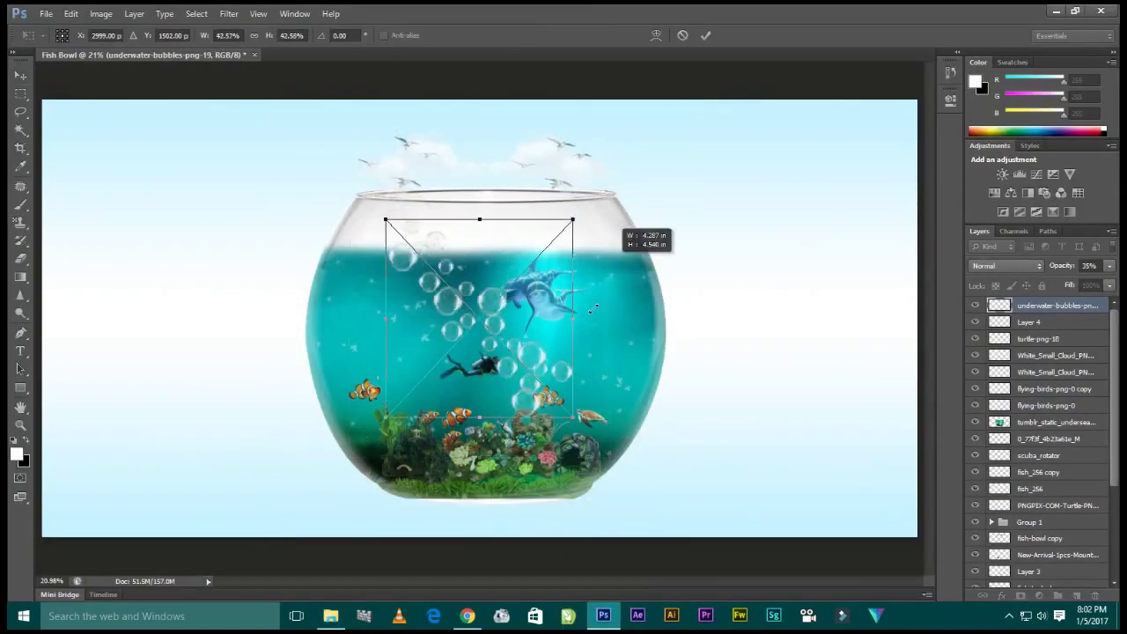
{"action": "right_click", "coordinate": [487, 287]}
{"action": "left_click", "coordinate": [539, 478]}
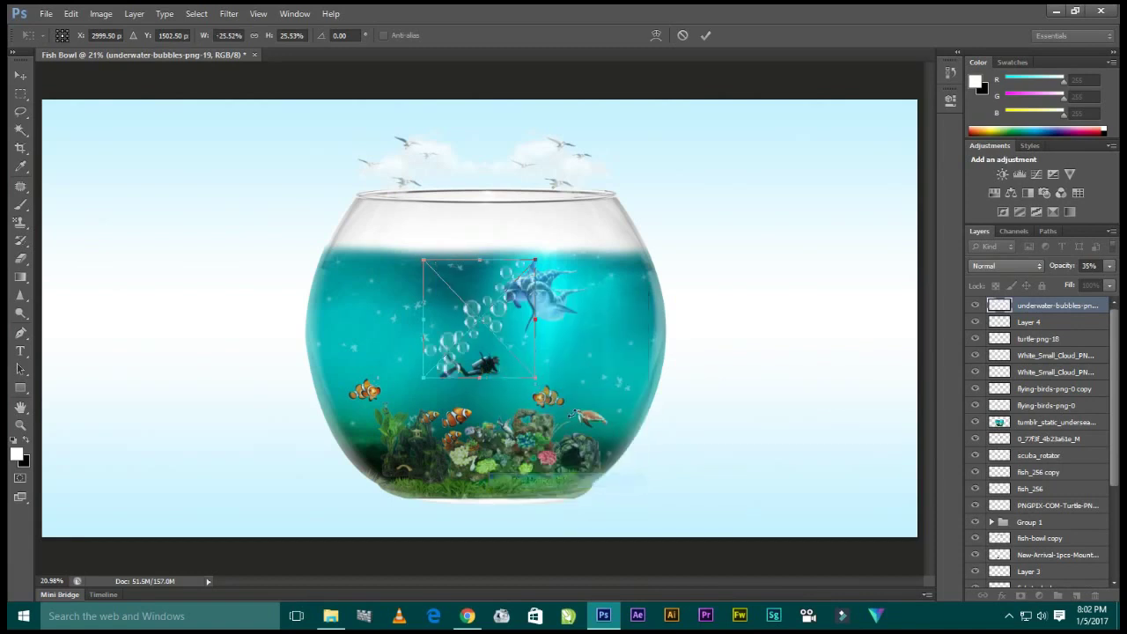
{"action": "mouse_move", "coordinate": [537, 264]}
{"action": "left_mouse_down"}
{"action": "mouse_move", "coordinate": [551, 248]}
{"action": "mouse_move", "coordinate": [526, 231]}
{"action": "mouse_move", "coordinate": [505, 312]}
{"action": "left_mouse_up"}
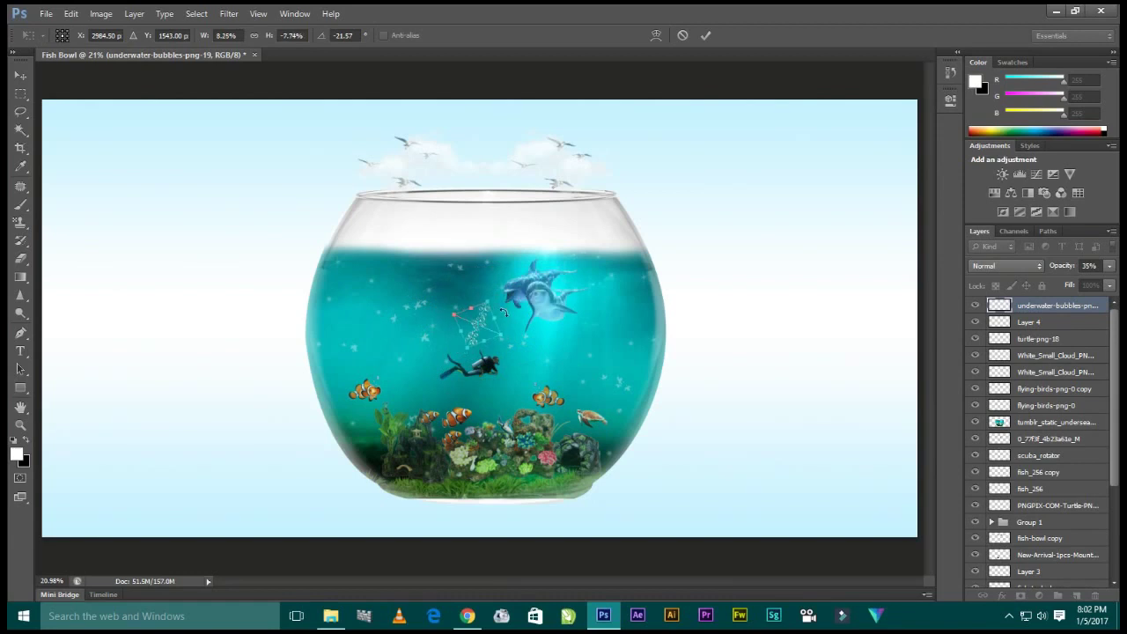
{"action": "right_click", "coordinate": [489, 316]}
{"action": "left_click", "coordinate": [502, 322]}
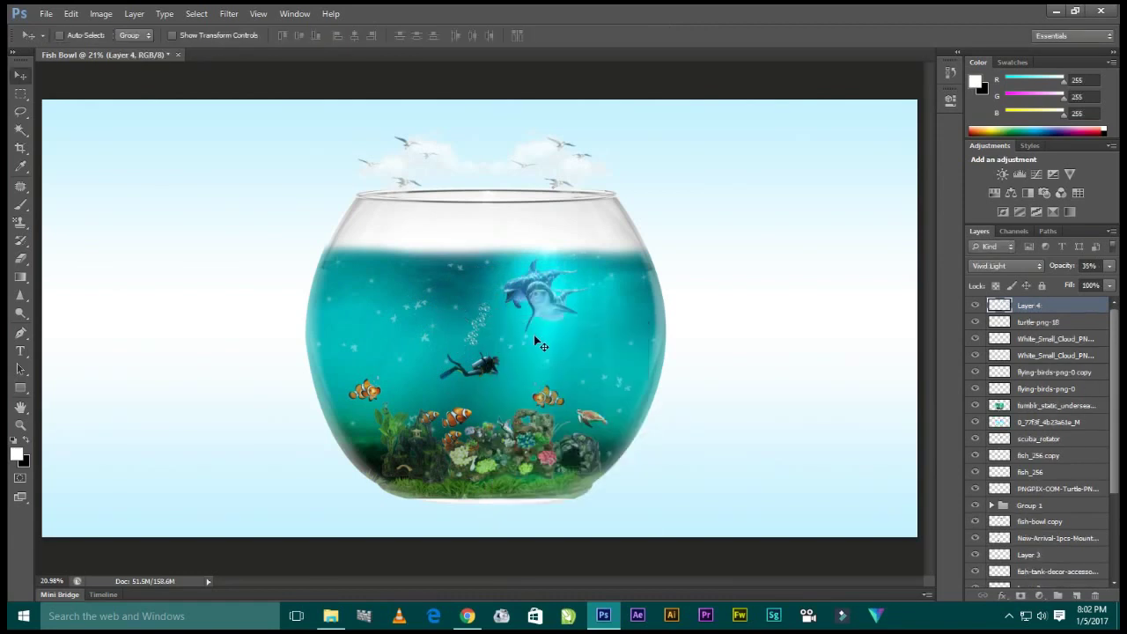
{"action": "left_click_drag", "start_coordinate": [484, 327], "coordinate": [517, 342]}
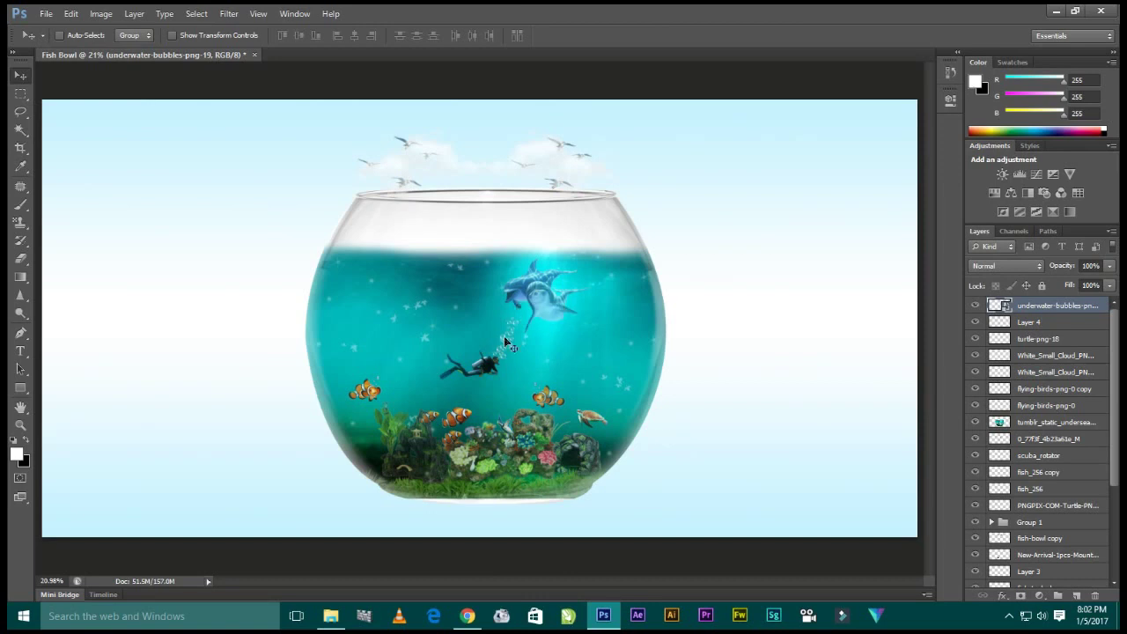